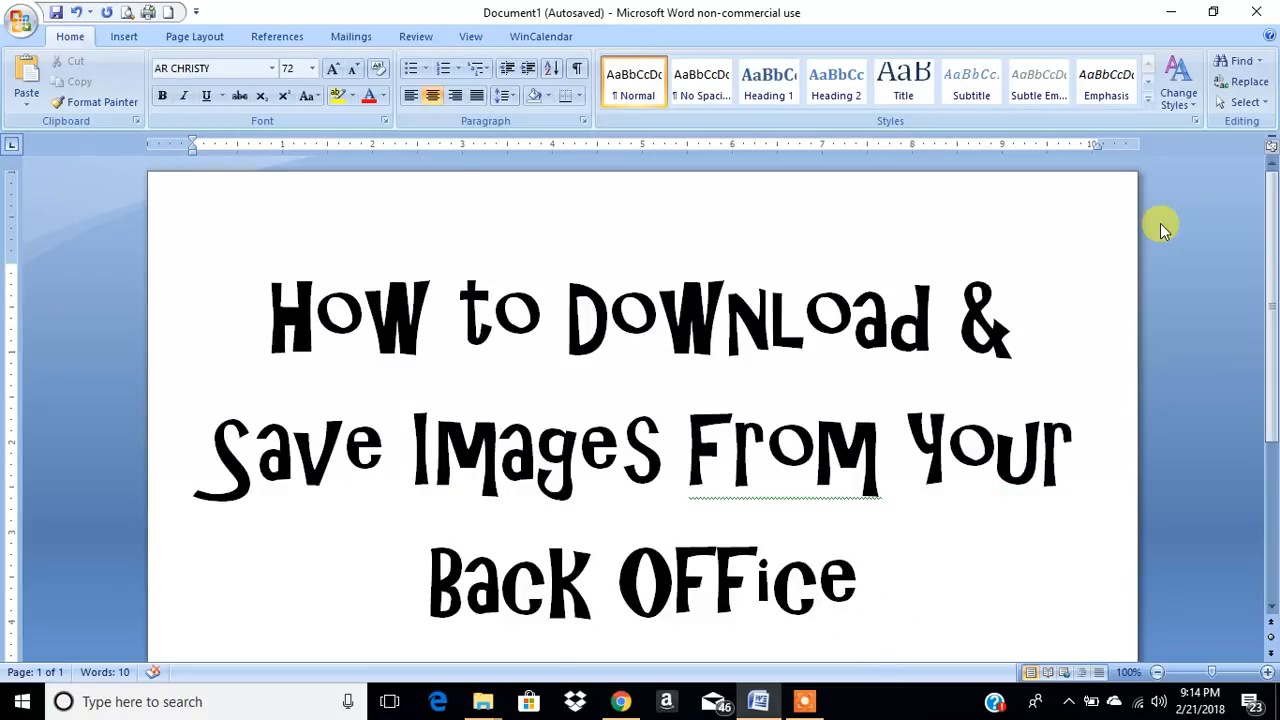
- Minimize the Word document, switch to Chrome, and open the paparazziaccessories.com consultant site in a new tab
click(1175, 18)
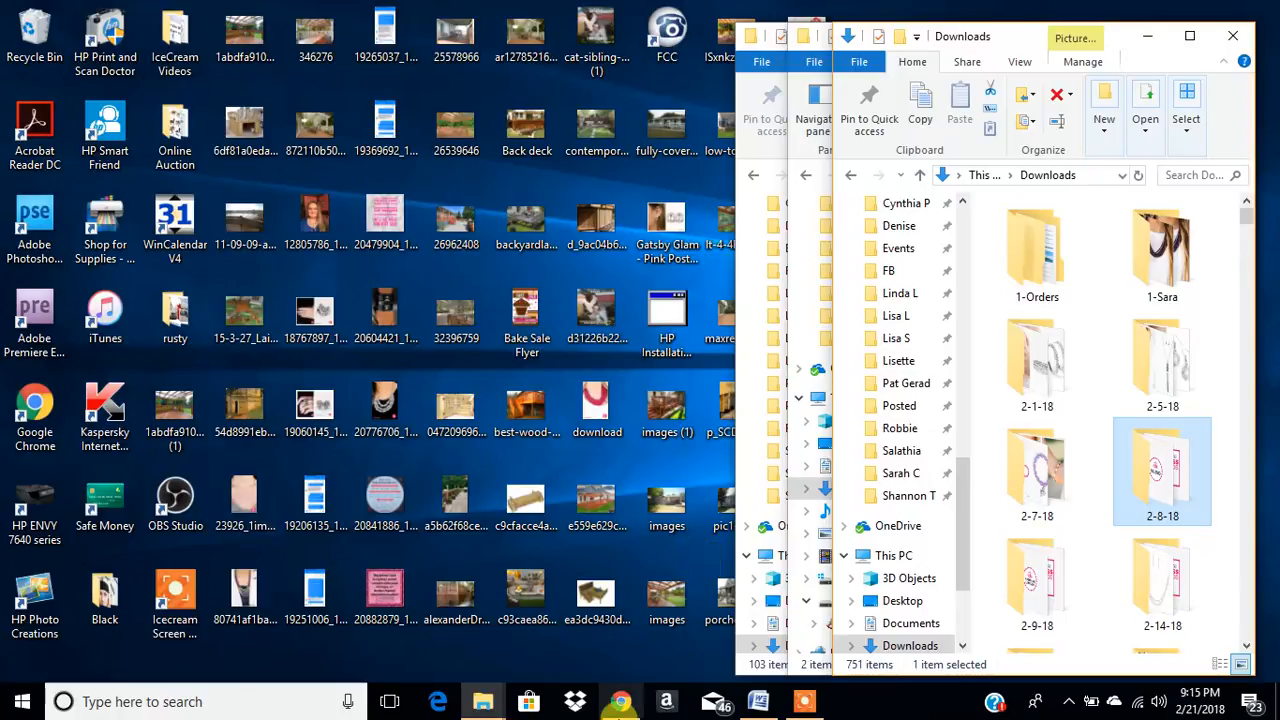
click(622, 704)
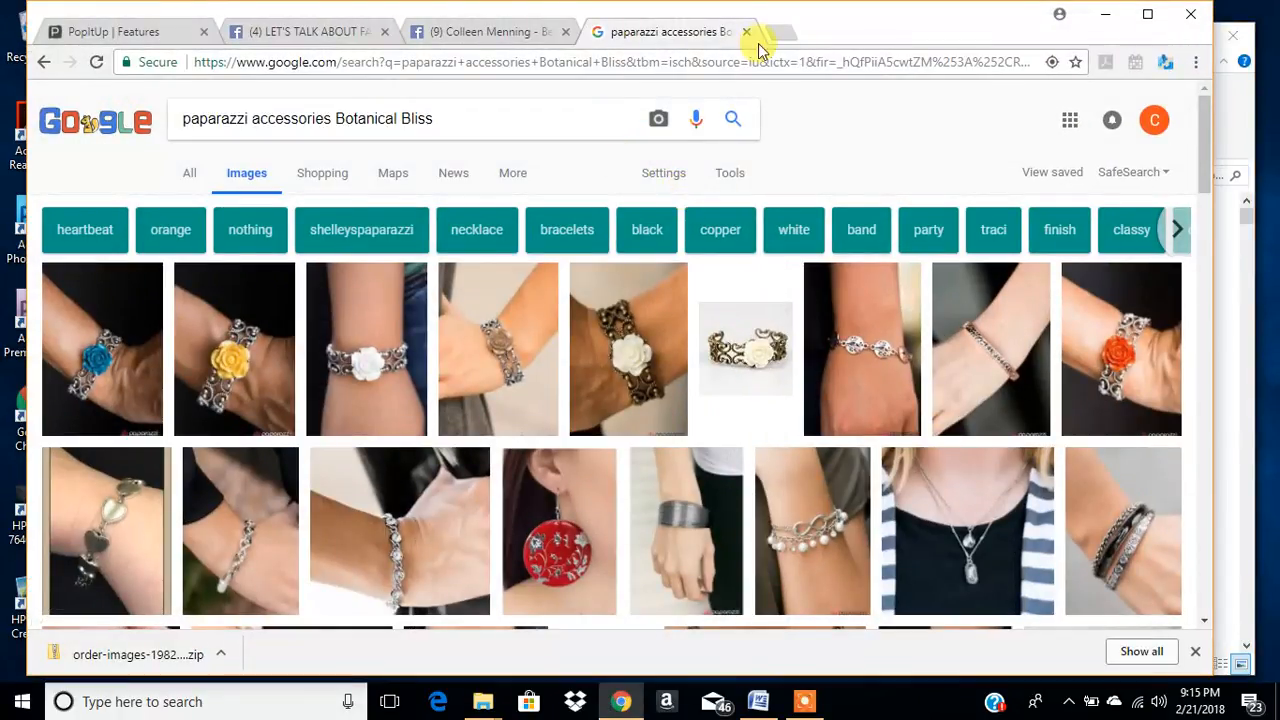
click(781, 33)
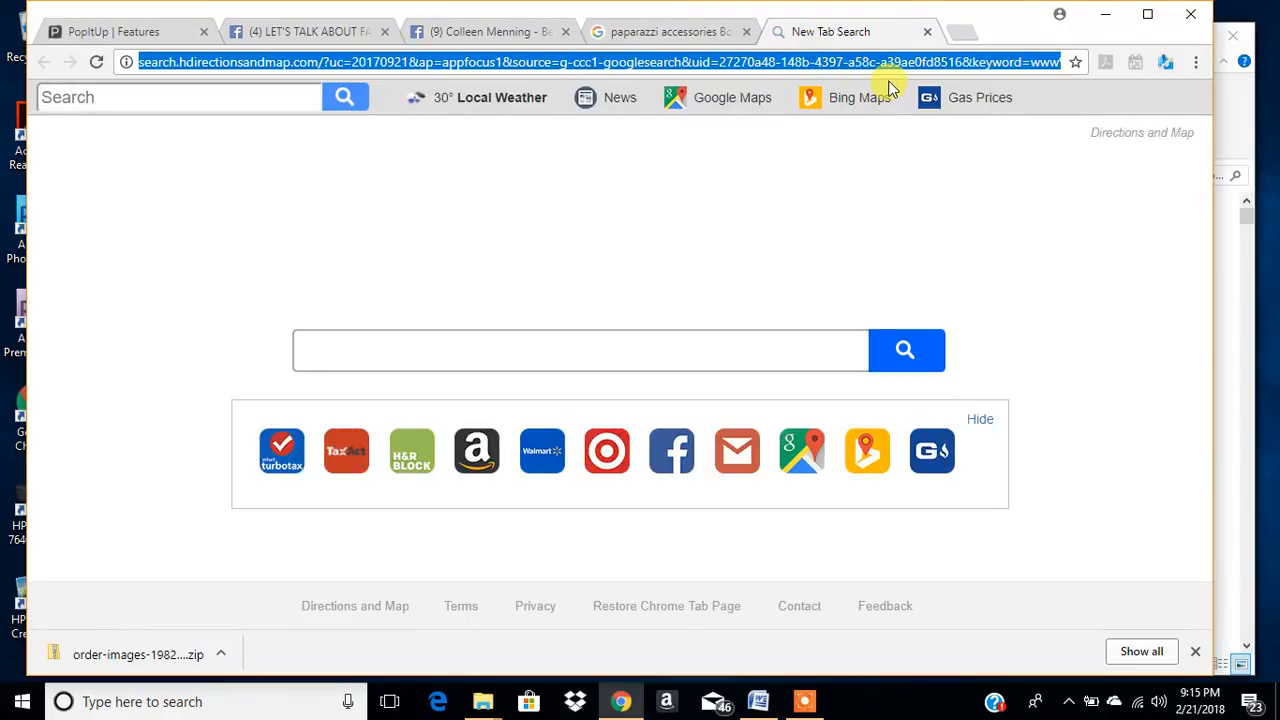
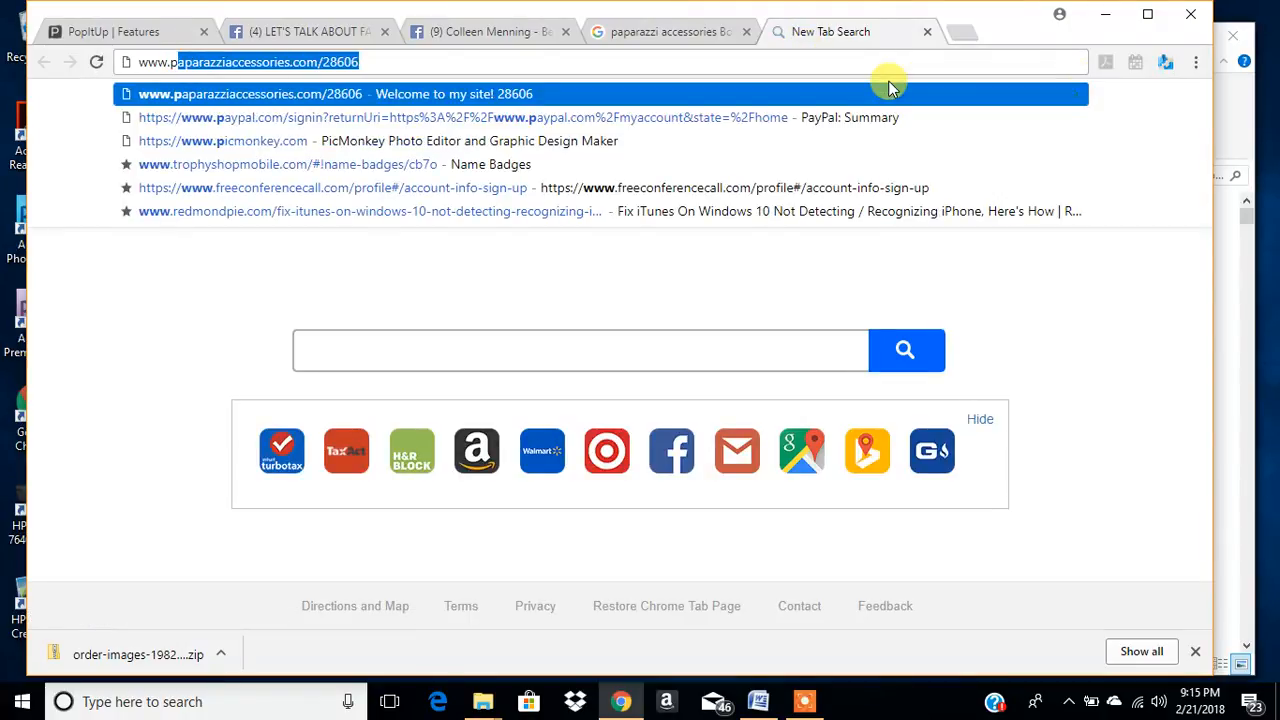
key(Return)
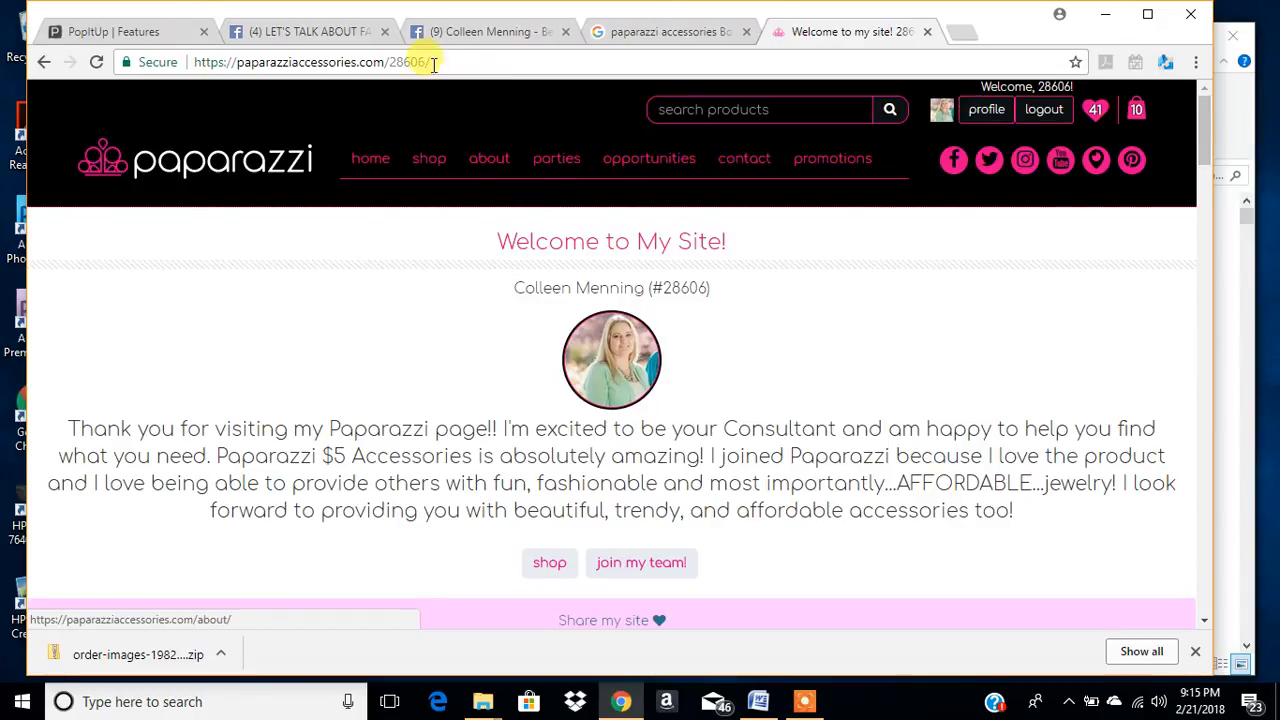
- Open the account profile page and review the latest order and the previous orders from the last 30 days
click(990, 113)
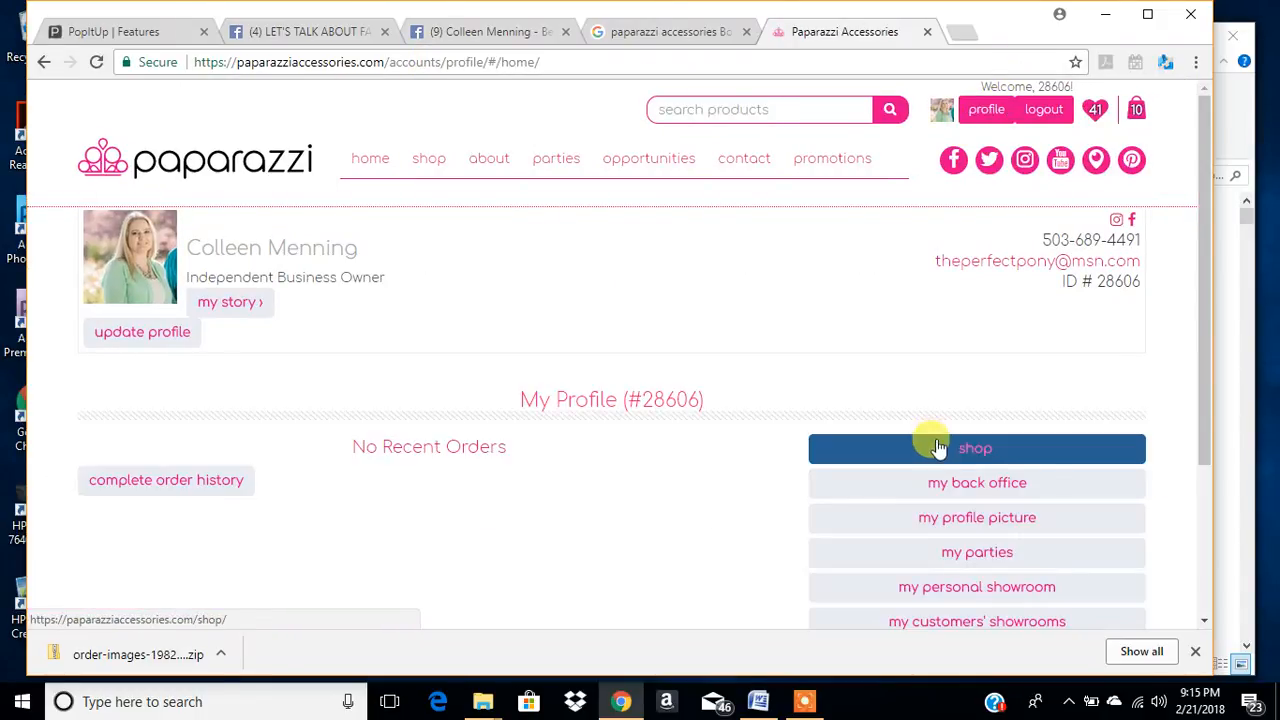
scroll(1130, 452, down, 2)
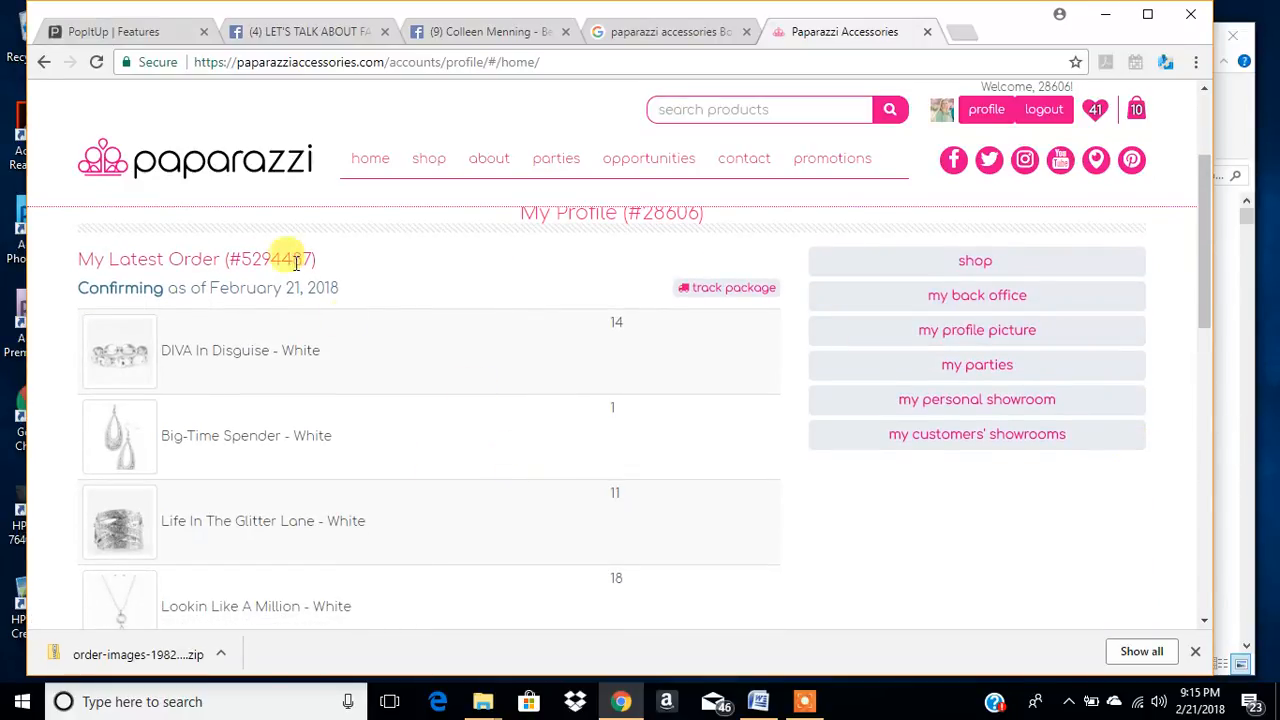
scroll(866, 563, down, 2)
scroll(963, 457, up, 4)
scroll(760, 520, down, 2)
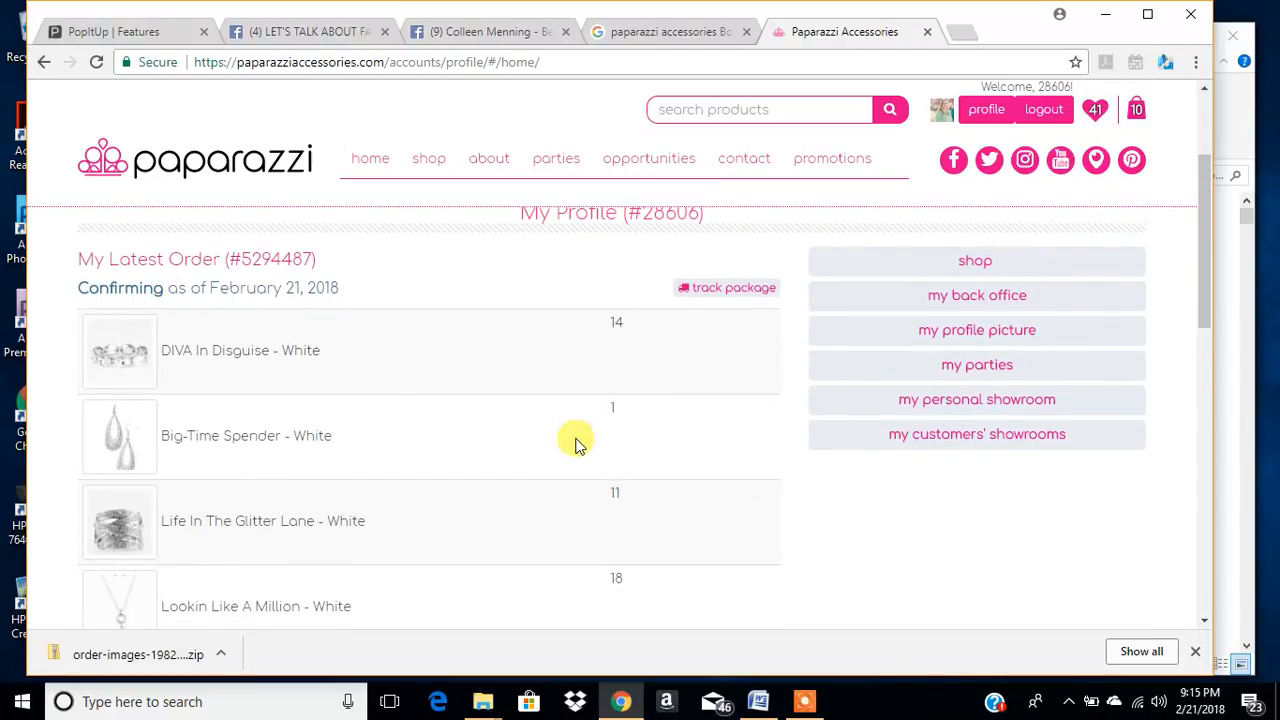
scroll(760, 470, down, 1)
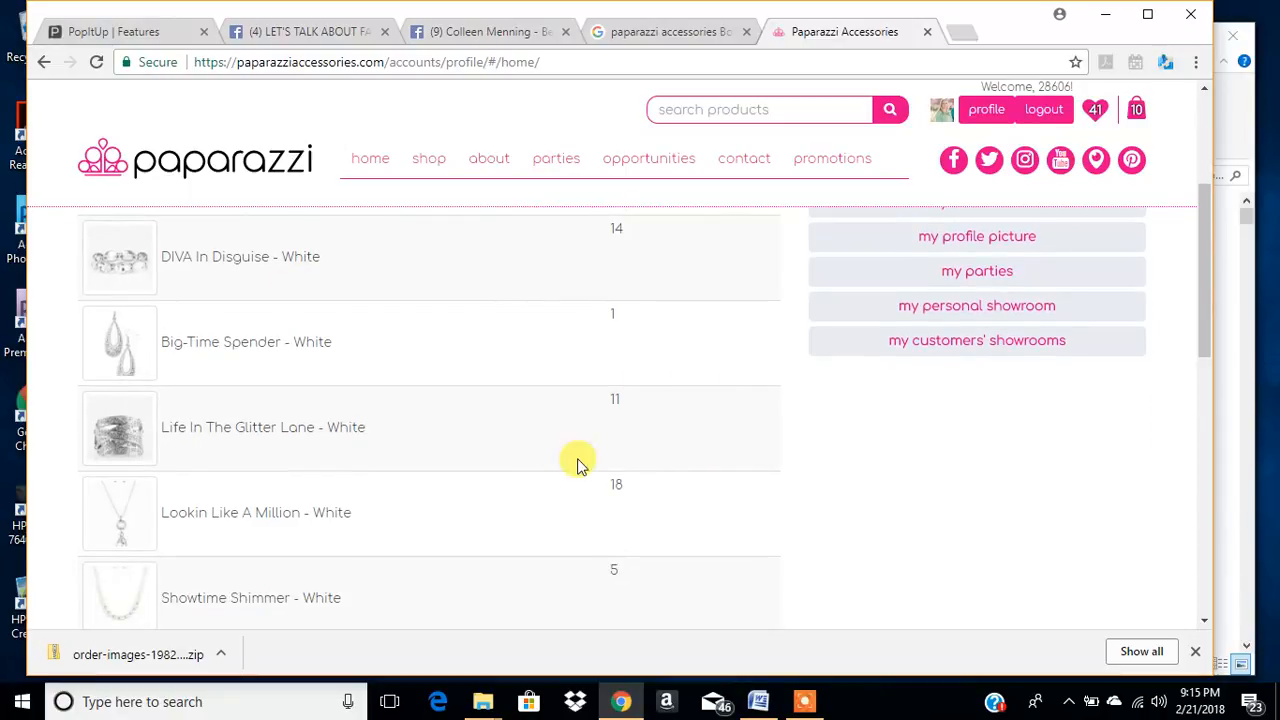
scroll(620, 463, up, 3)
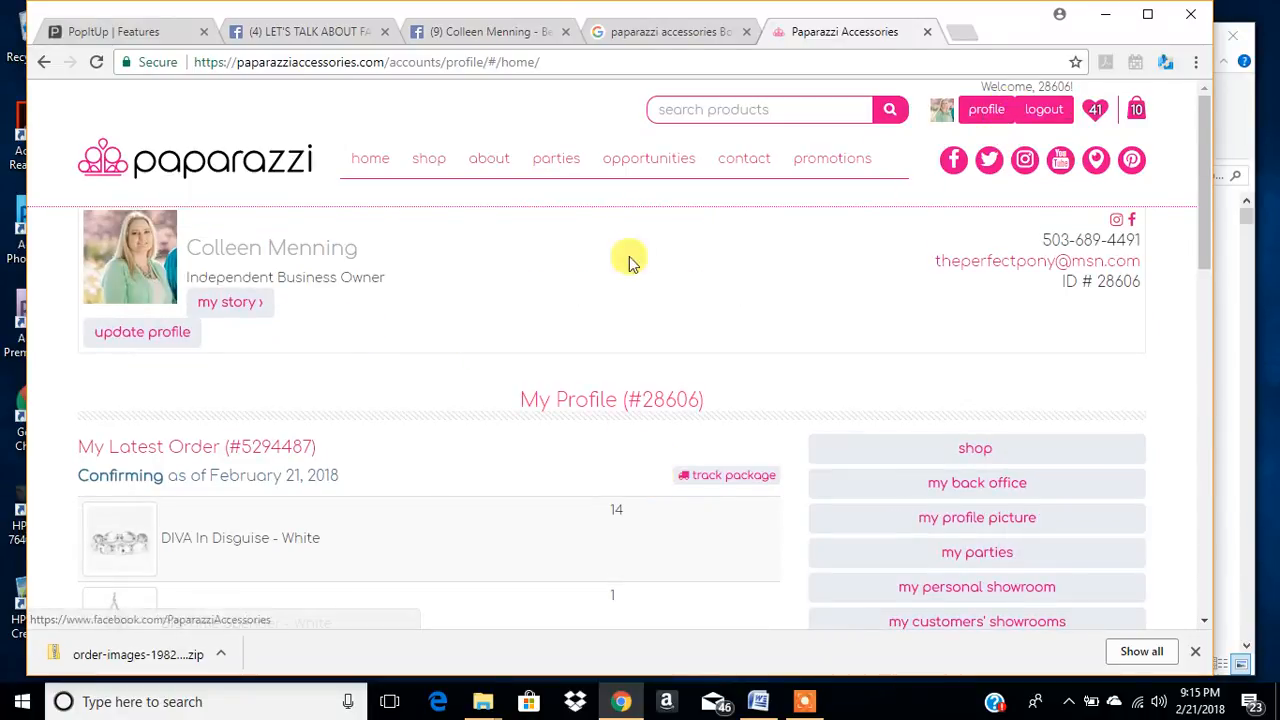
scroll(170, 484, down, 3)
scroll(170, 484, down, 5)
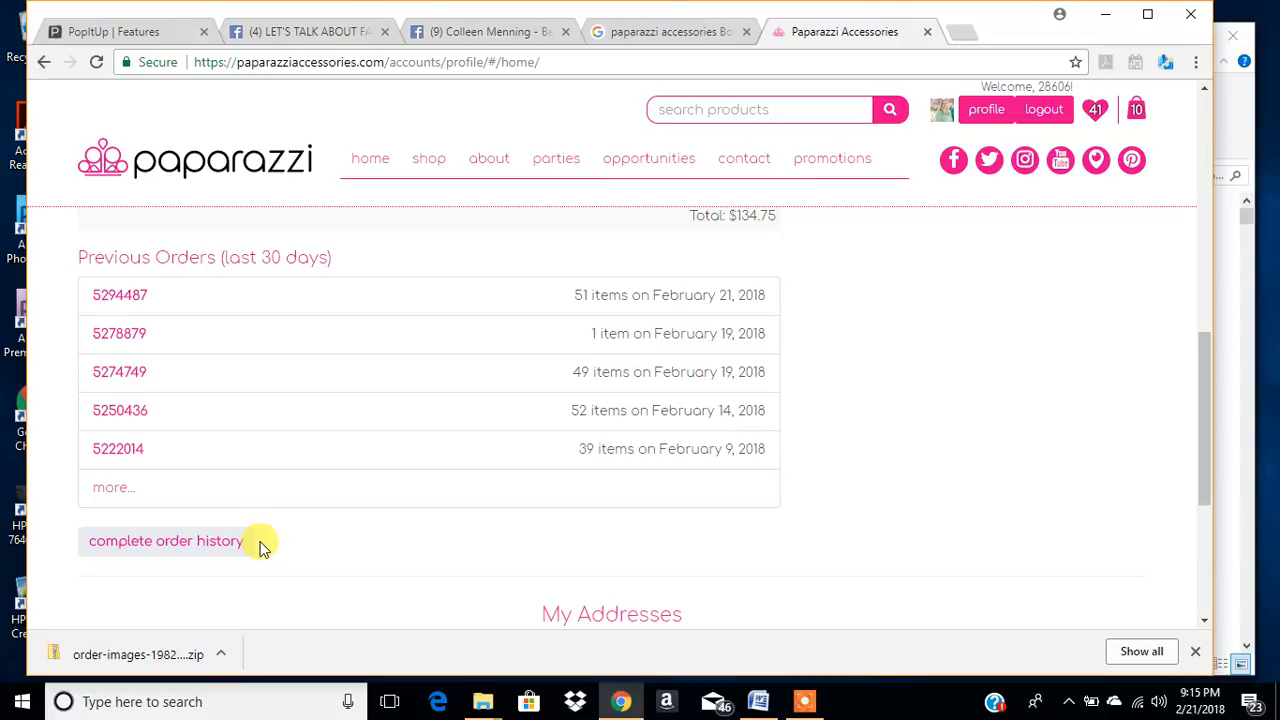
- Open the complete order history and bring up the details of the February 21, 2018 order
click(148, 558)
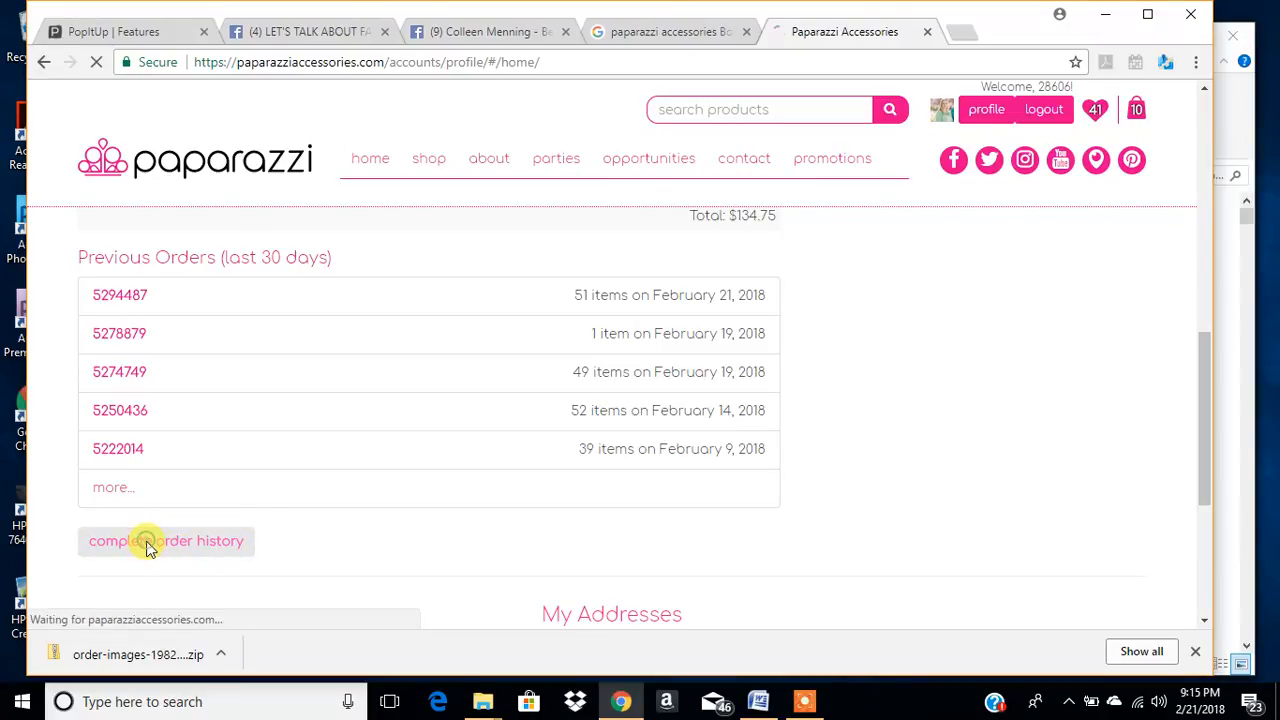
scroll(505, 430, down, 1)
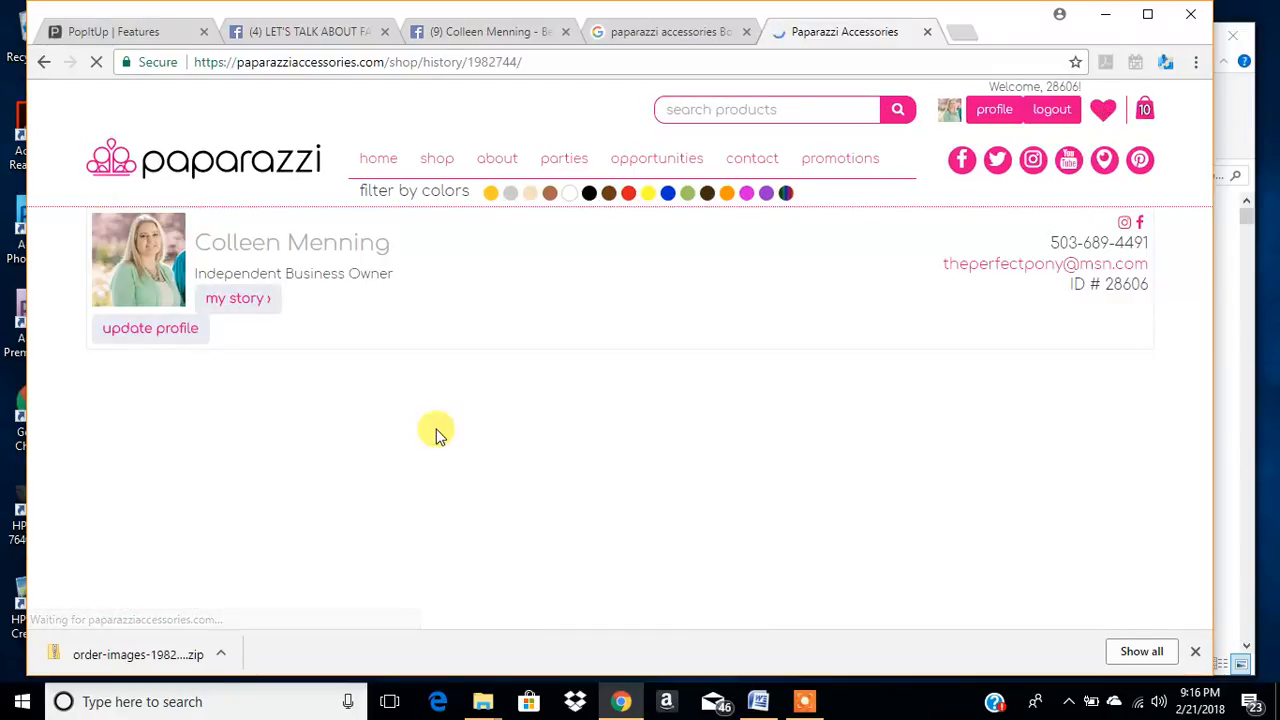
scroll(824, 440, down, 2)
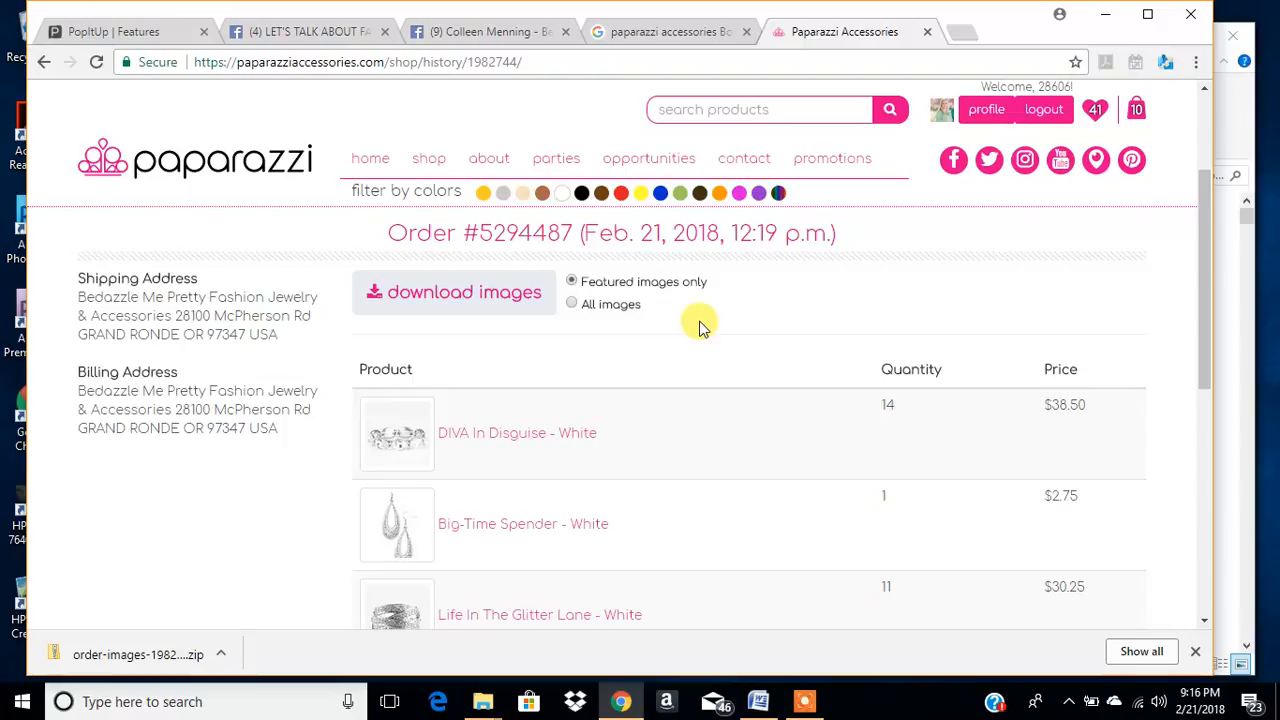
- Prepare the order's image package with the All images option and download the zip file
click(573, 306)
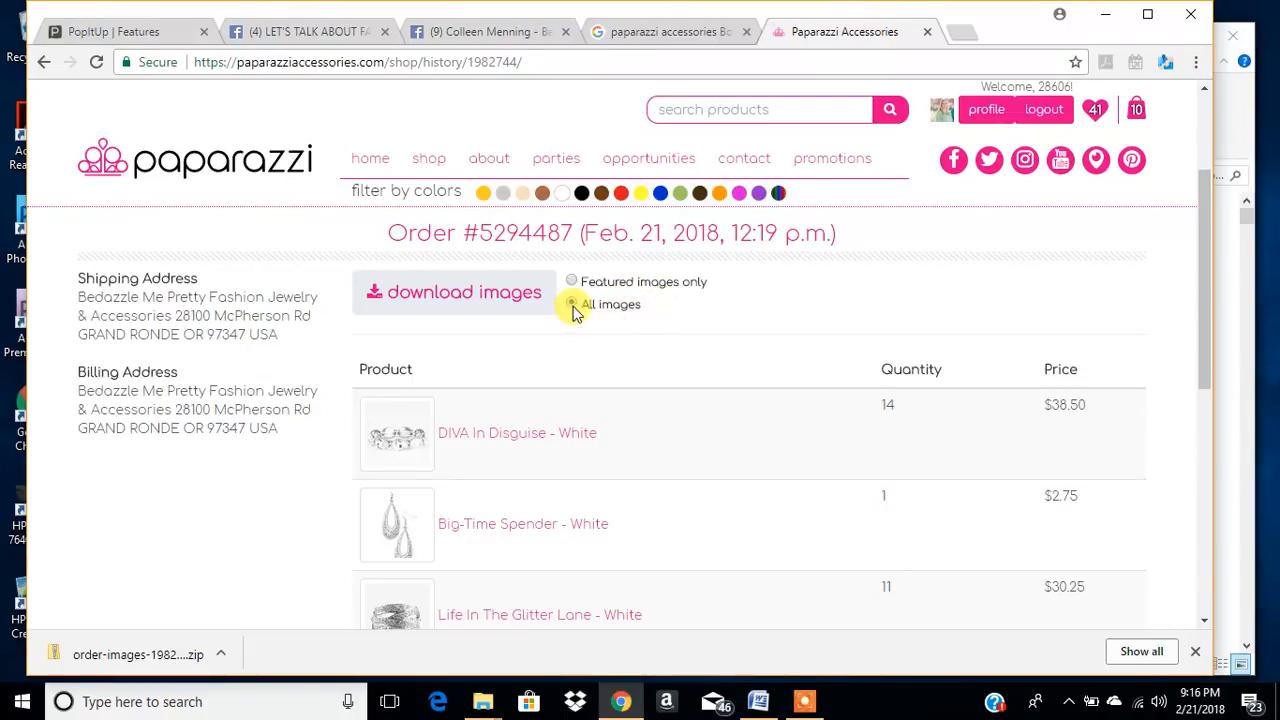
click(460, 293)
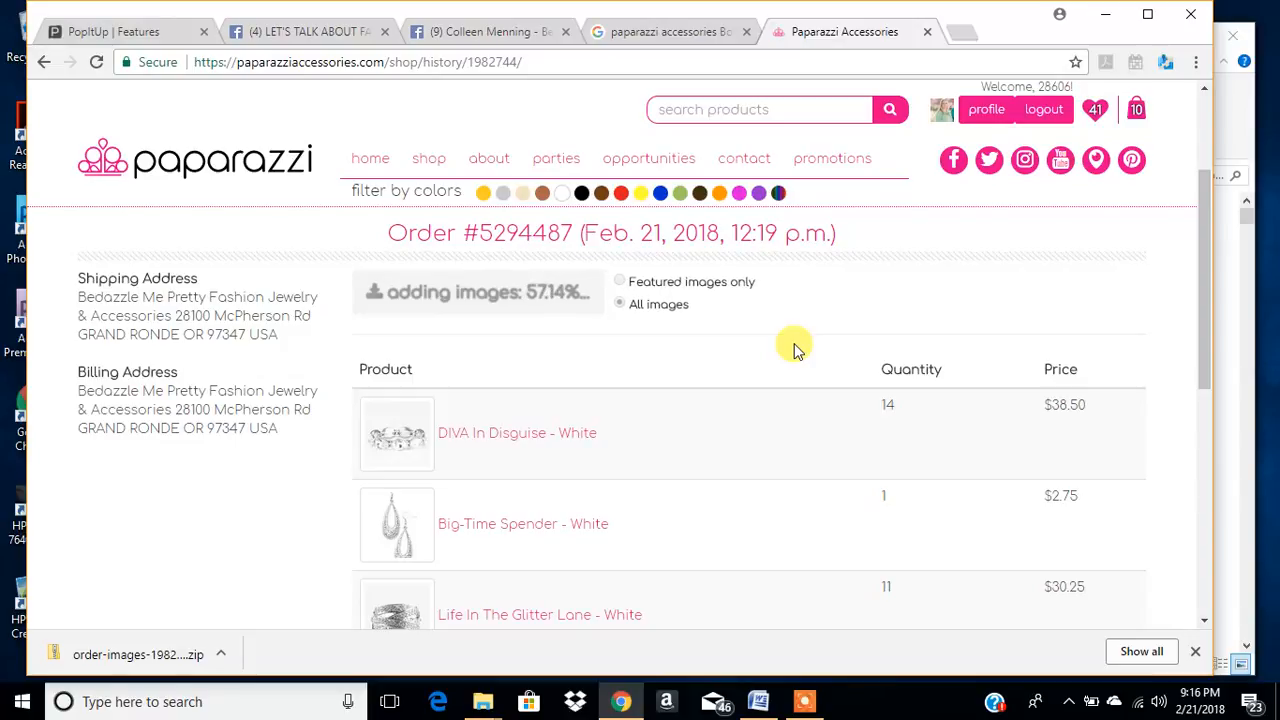
scroll(480, 449, down, 5)
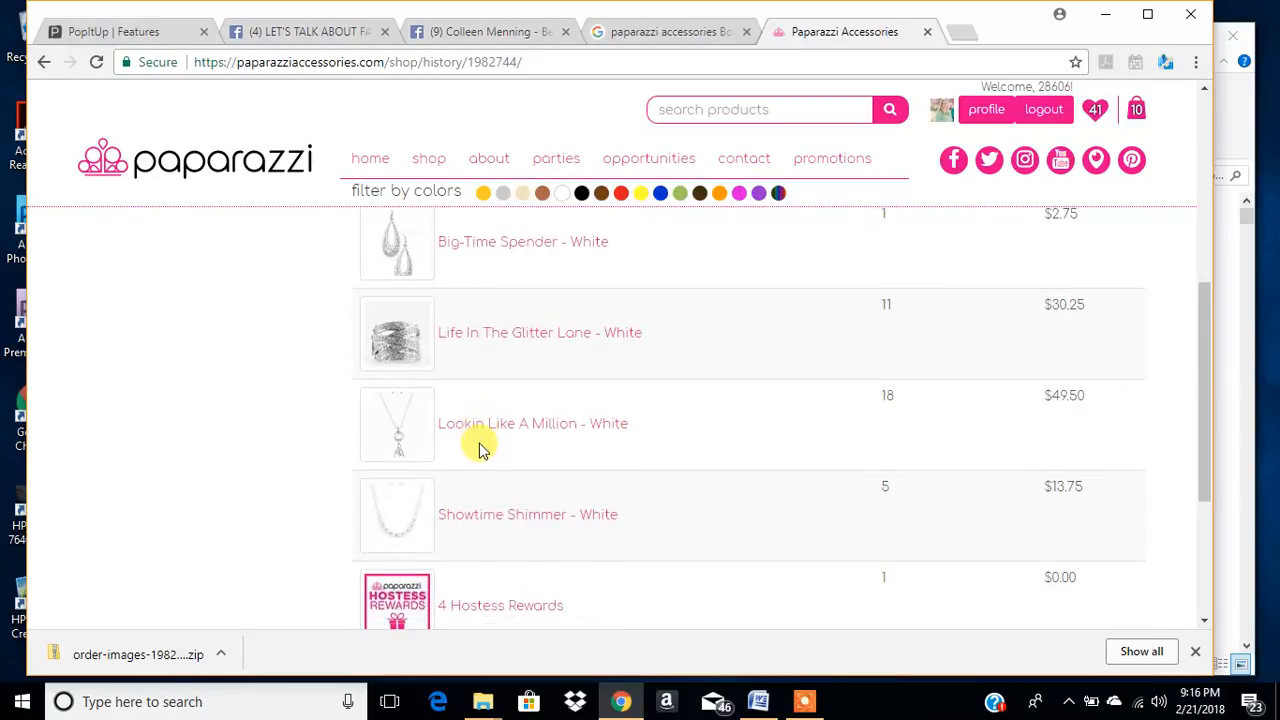
scroll(480, 449, up, 5)
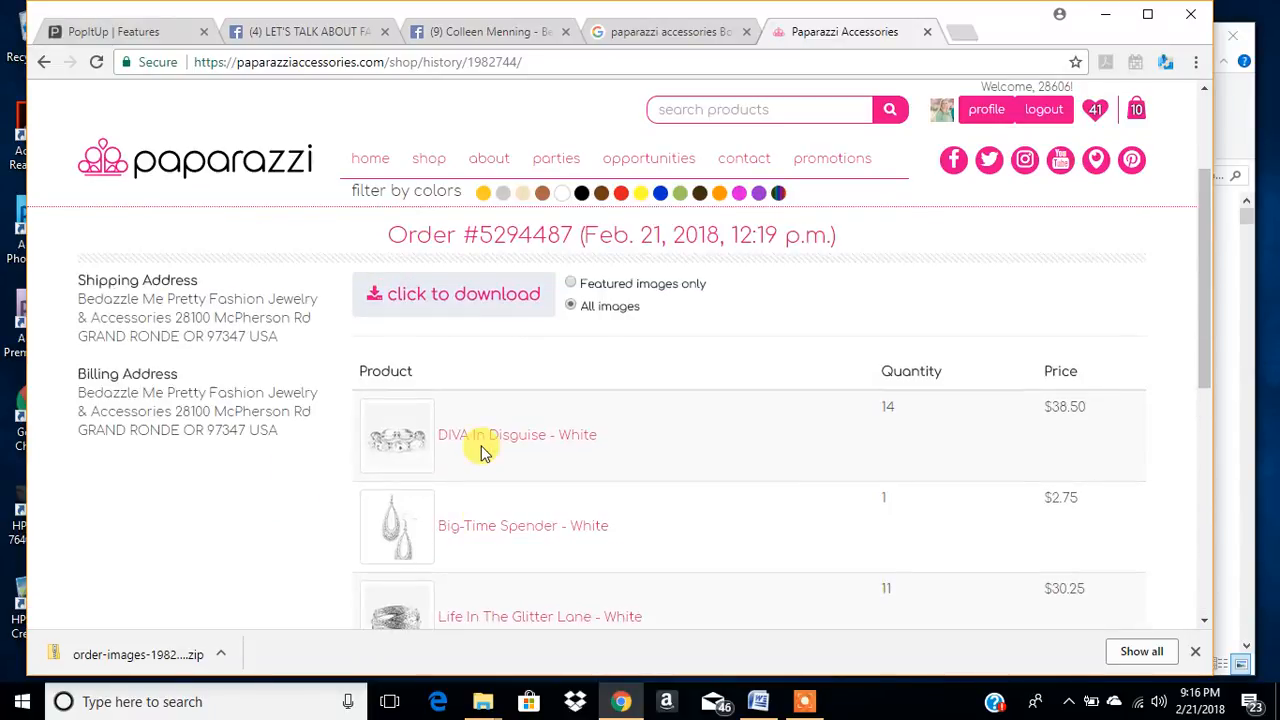
click(569, 400)
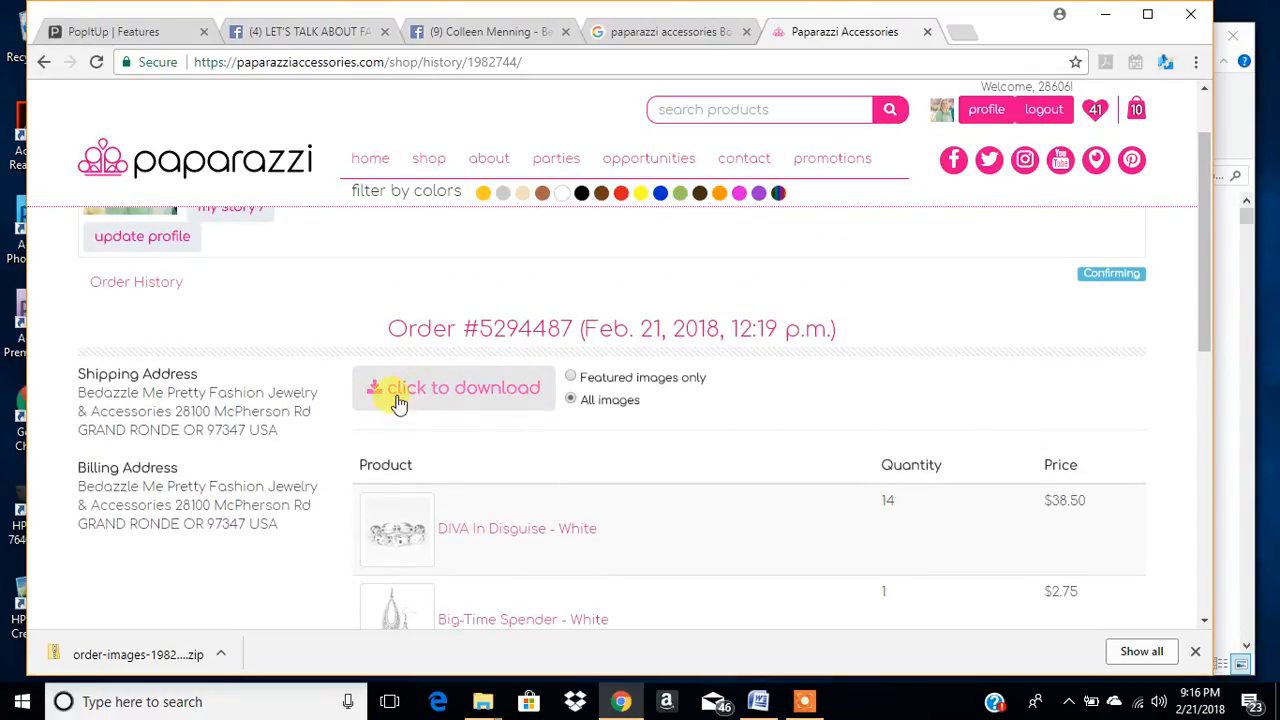
click(466, 393)
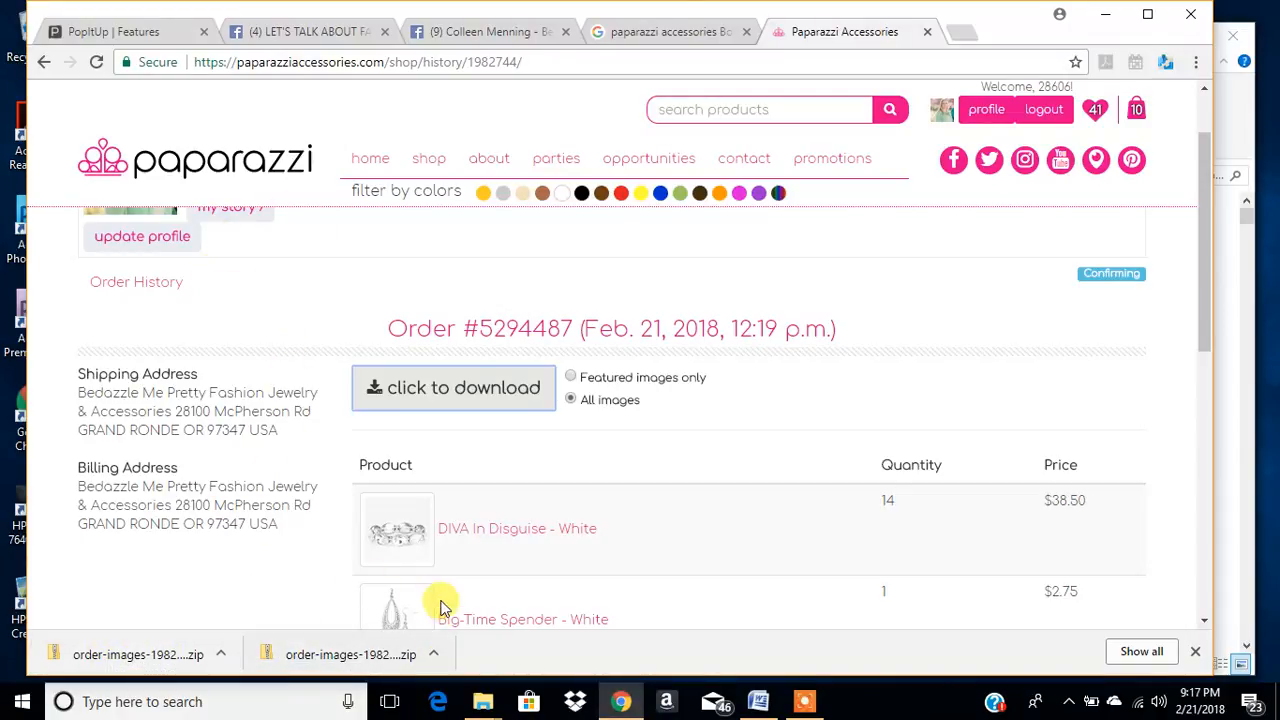
- Switch to the Downloads folder in File Explorer, widen its window, and look through the navigation locations
mouse_move(483, 705)
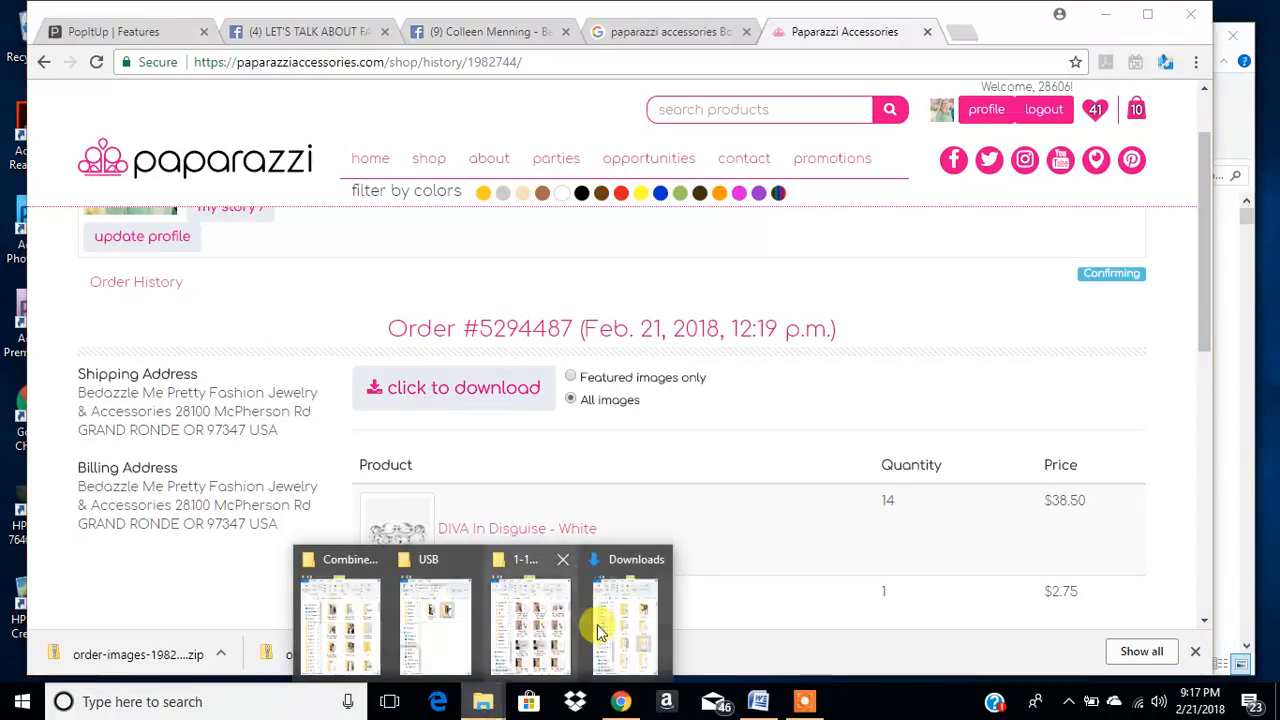
click(609, 634)
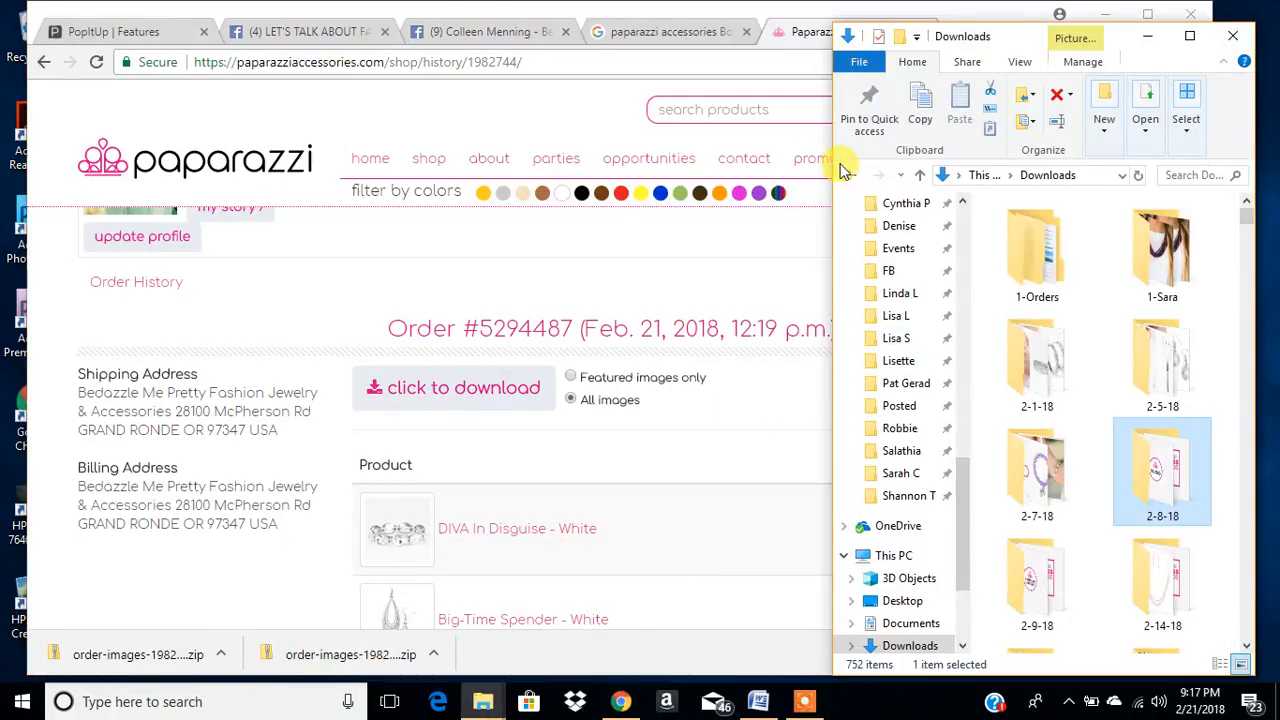
drag(834, 162, 160, 186)
drag(290, 497, 278, 235)
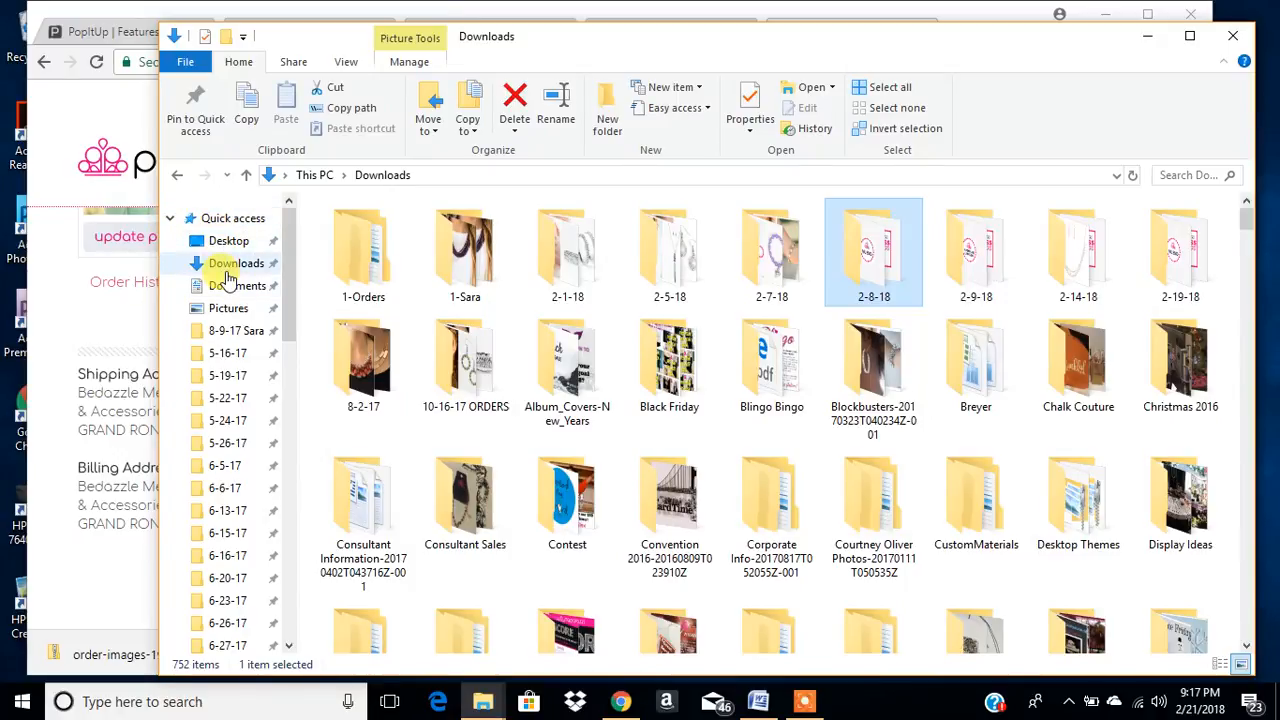
drag(290, 243, 293, 525)
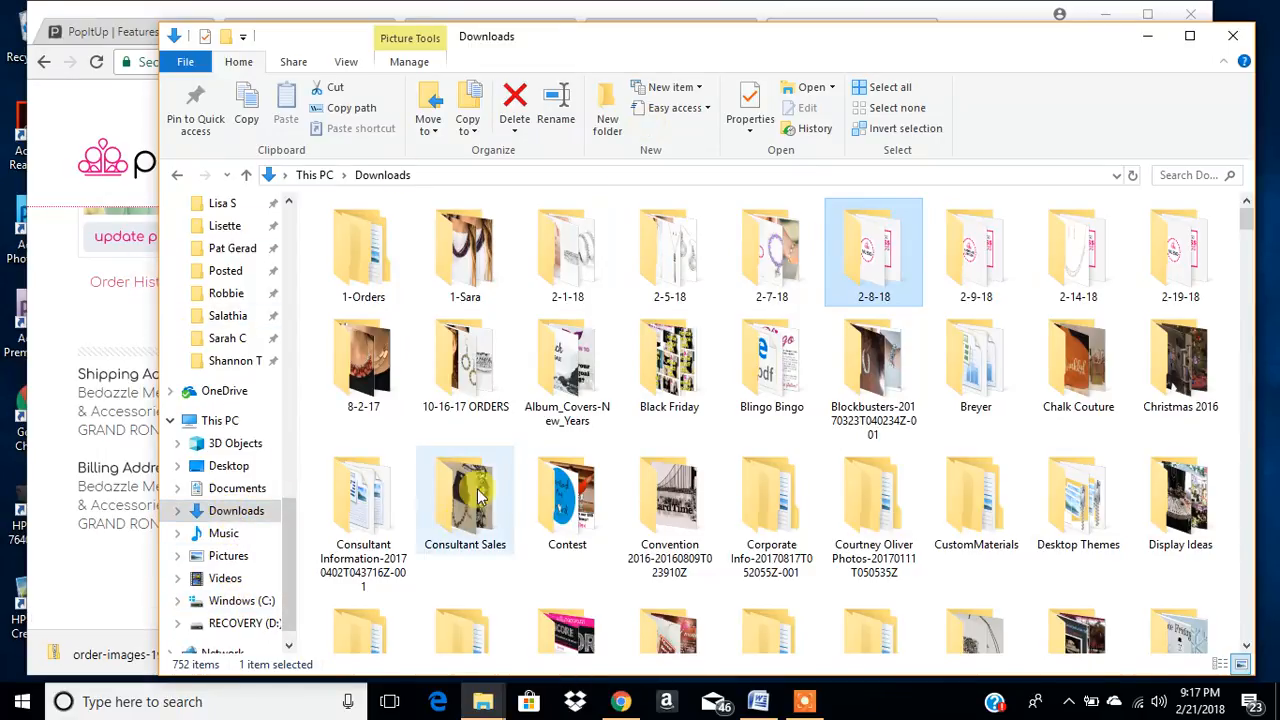
drag(288, 553, 307, 240)
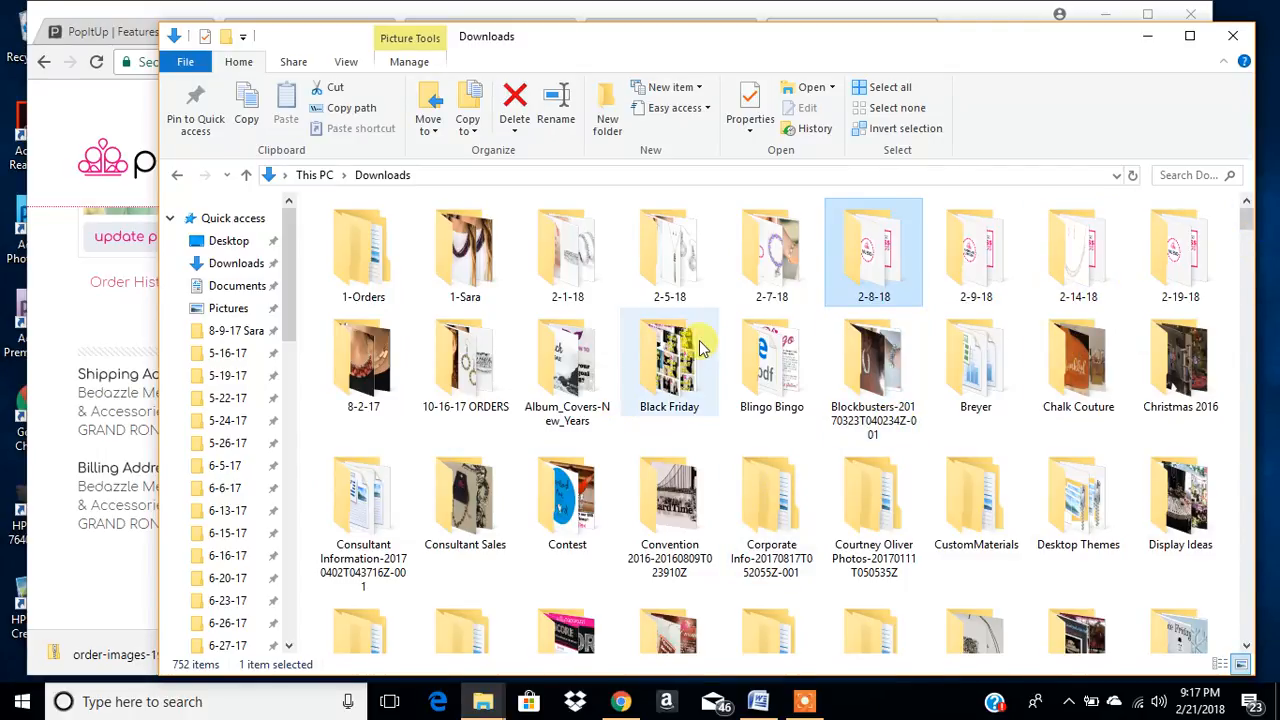
- Extract the newly downloaded order-images zip to the suggested Downloads folder, showing extracted files when complete and replacing files with the same names
drag(1254, 224, 1256, 648)
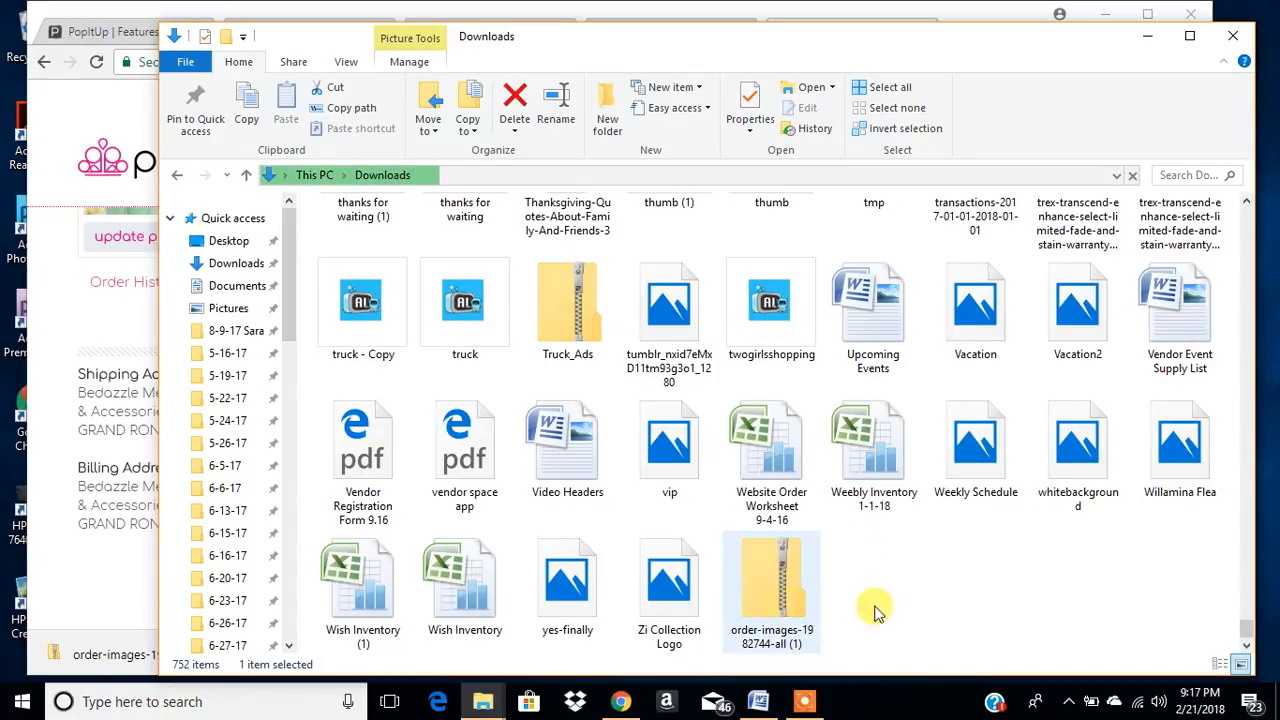
click(762, 582)
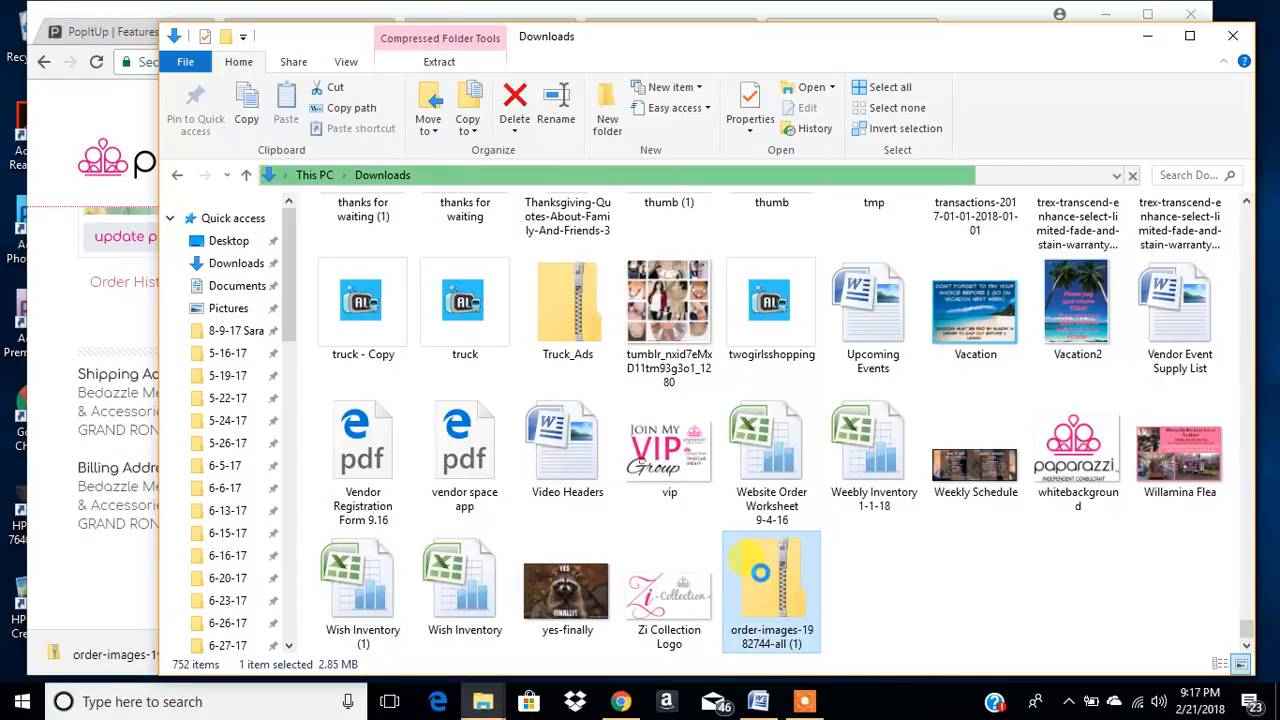
right_click(761, 573)
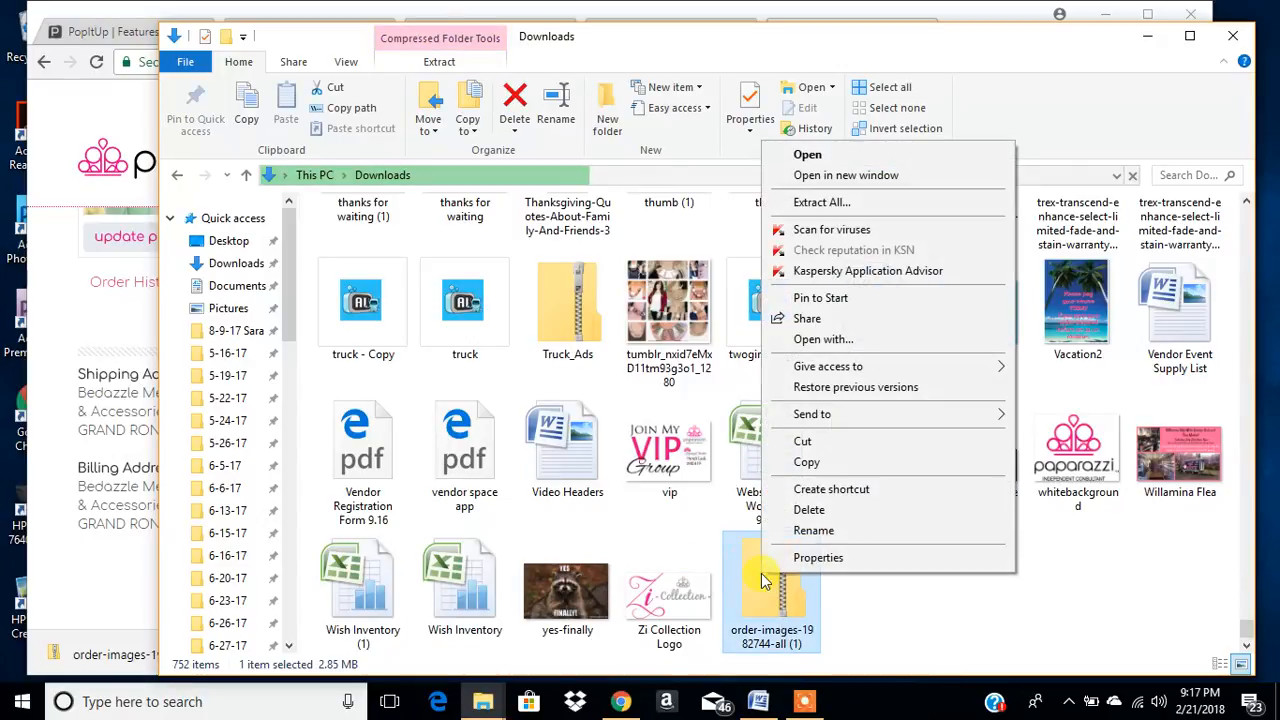
click(843, 206)
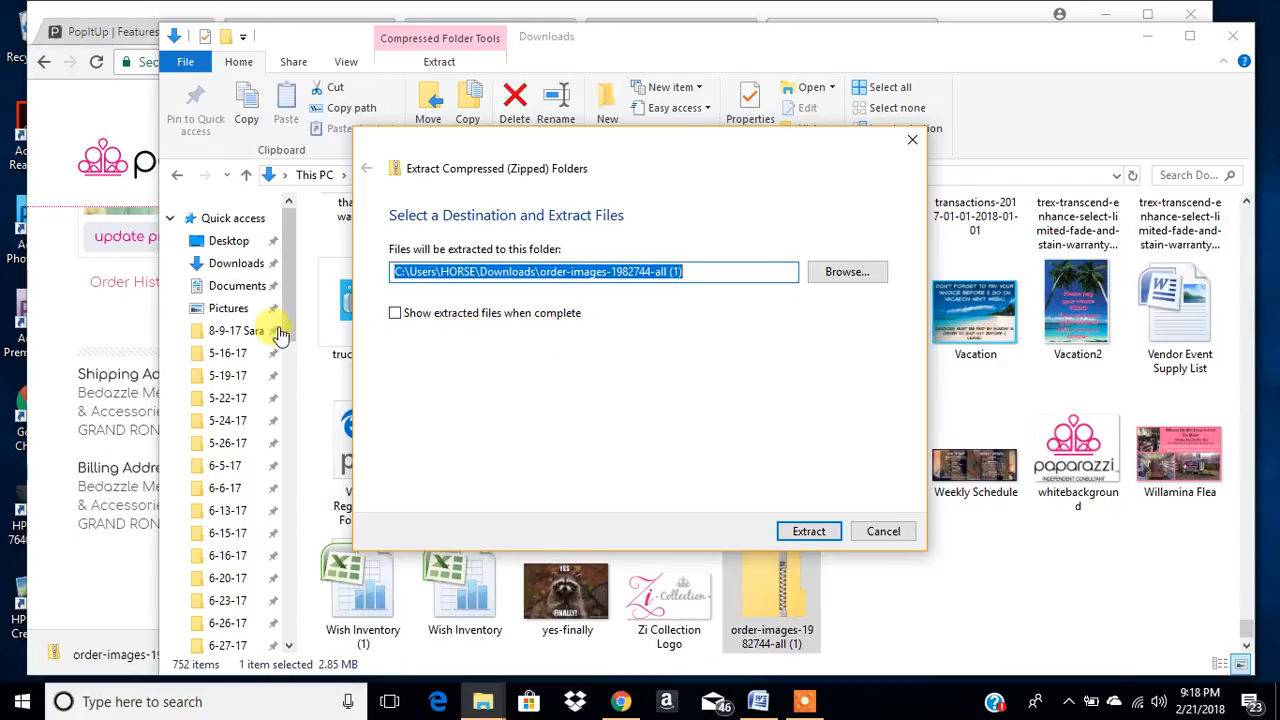
click(395, 314)
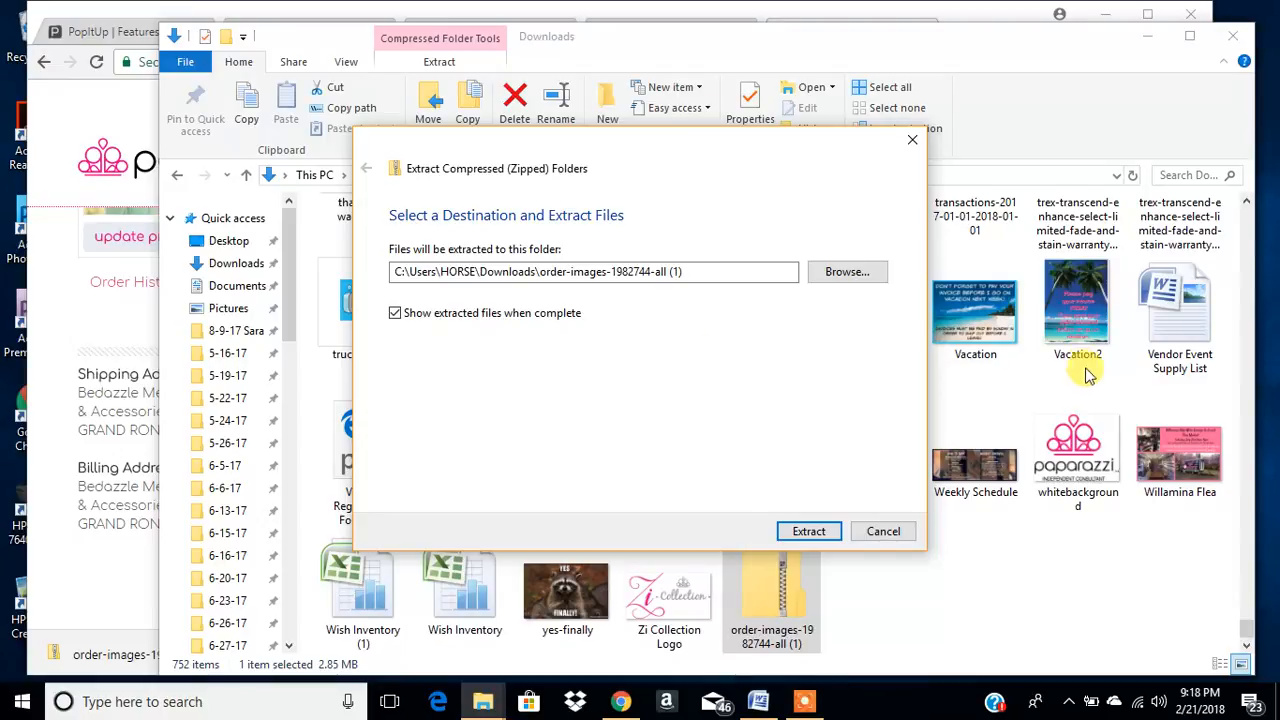
click(811, 533)
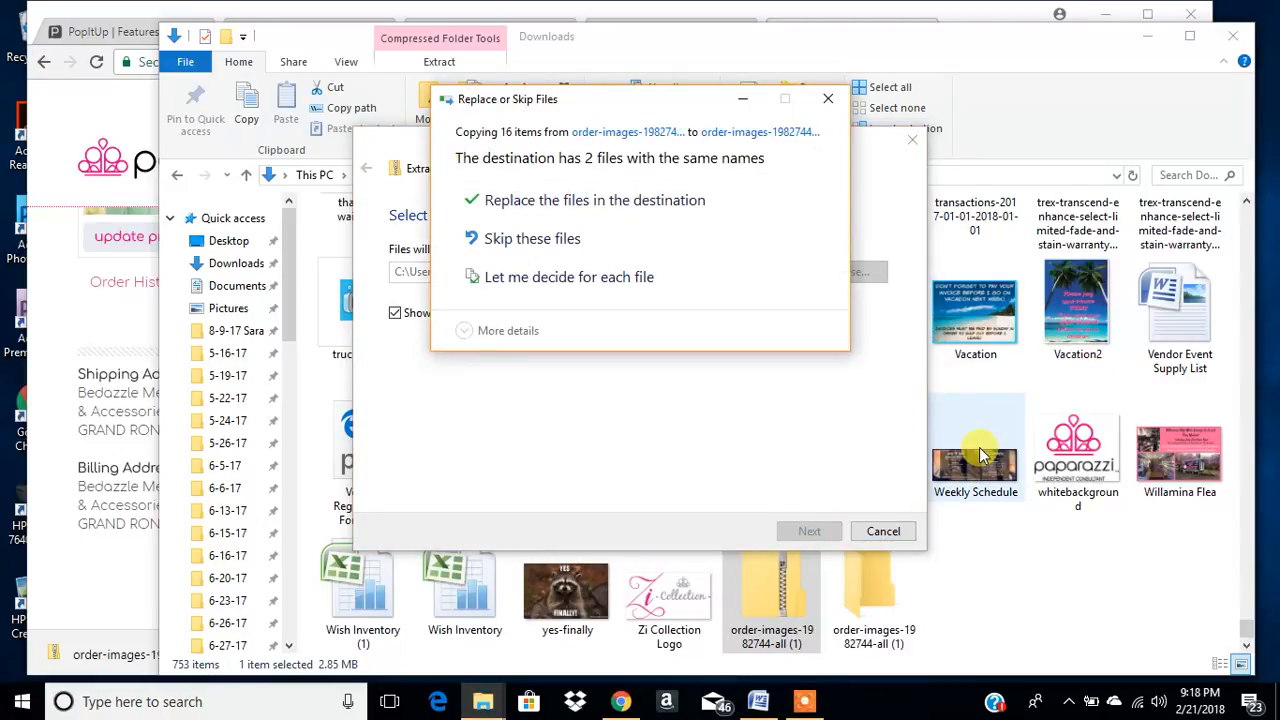
click(646, 200)
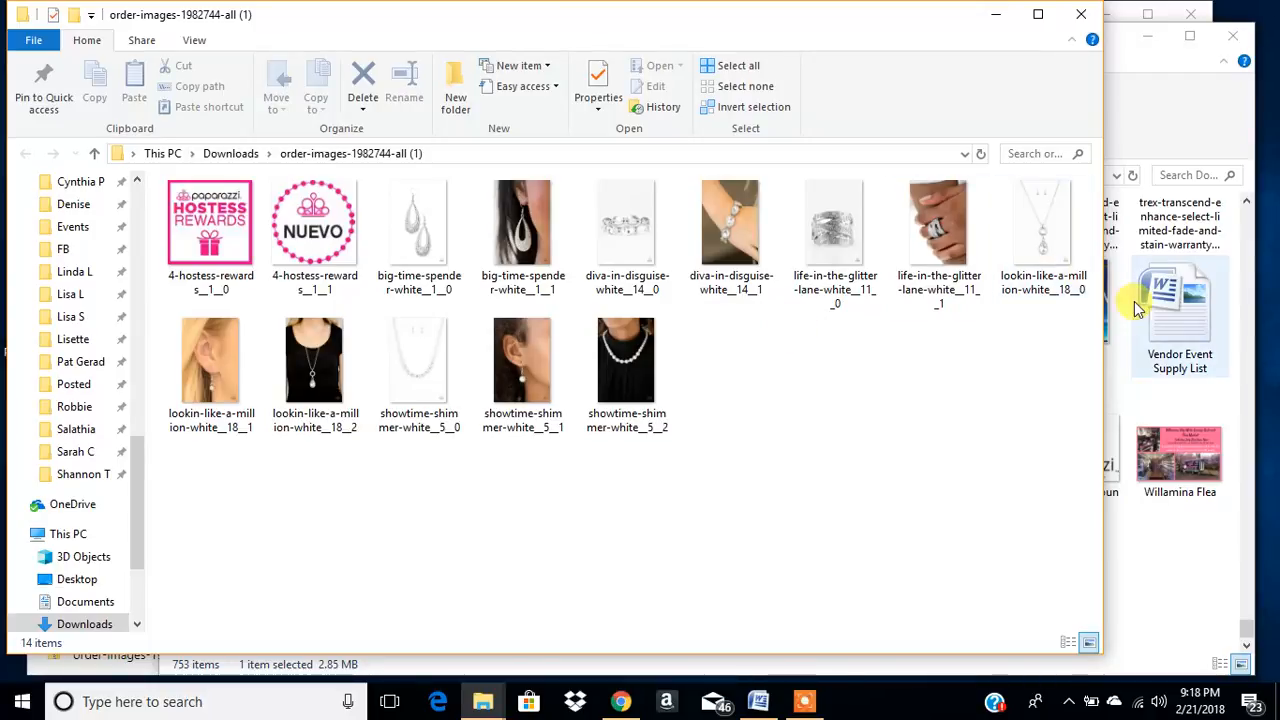
- Narrow the extracted images window to uncover Downloads, and delete the order-images zip file there
drag(1094, 323, 555, 387)
click(782, 570)
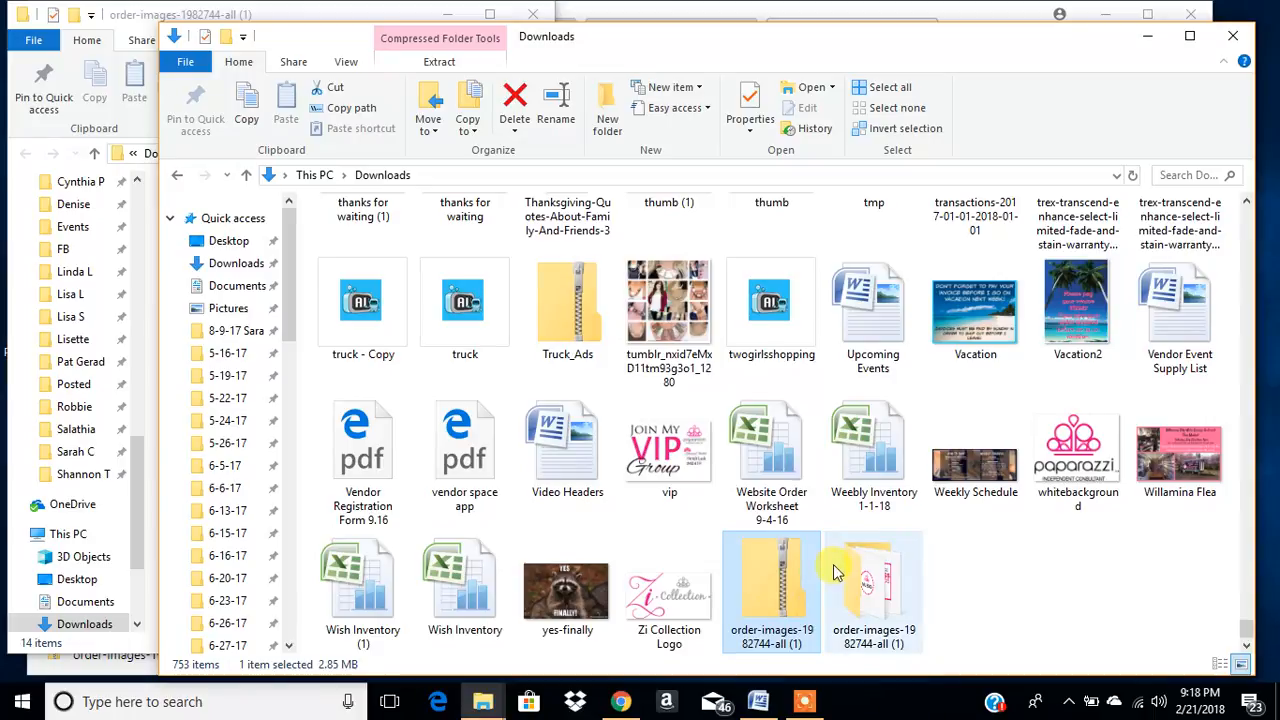
key(Delete)
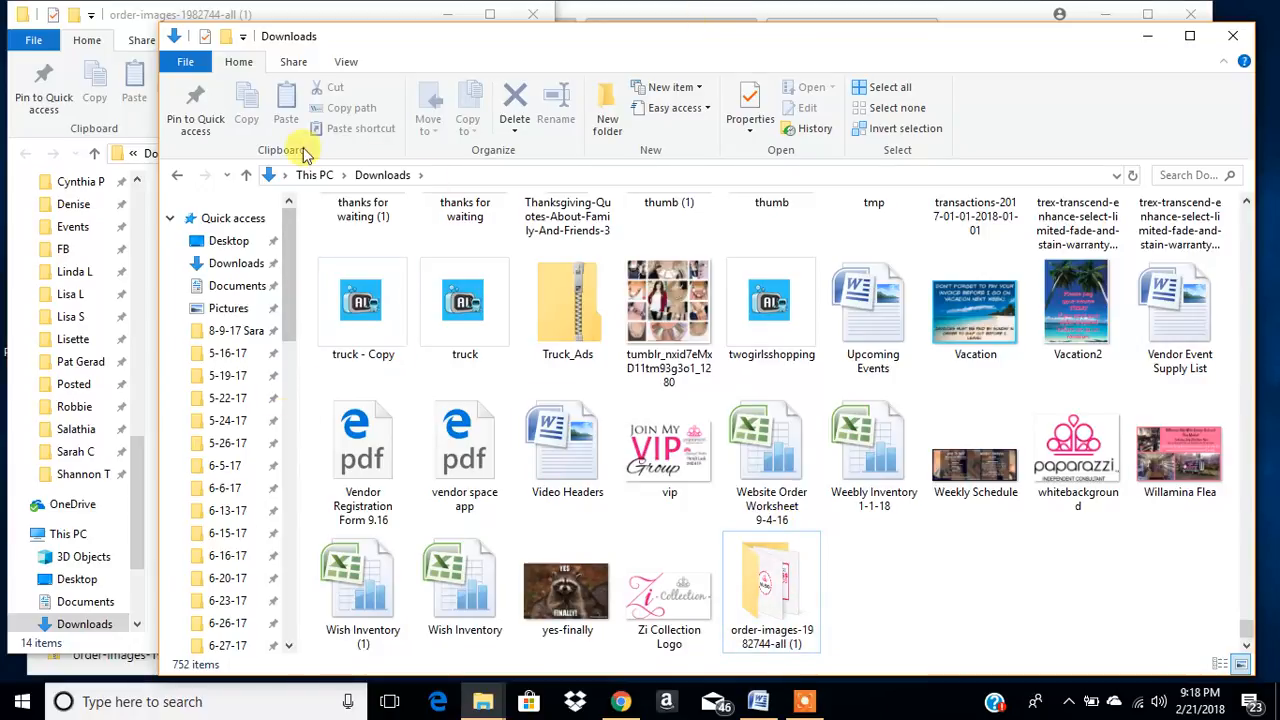
- Bring the extracted order-images folder window forward, widen it, and move it over the Downloads window
drag(457, 137, 657, 134)
click(295, 37)
drag(555, 120, 948, 163)
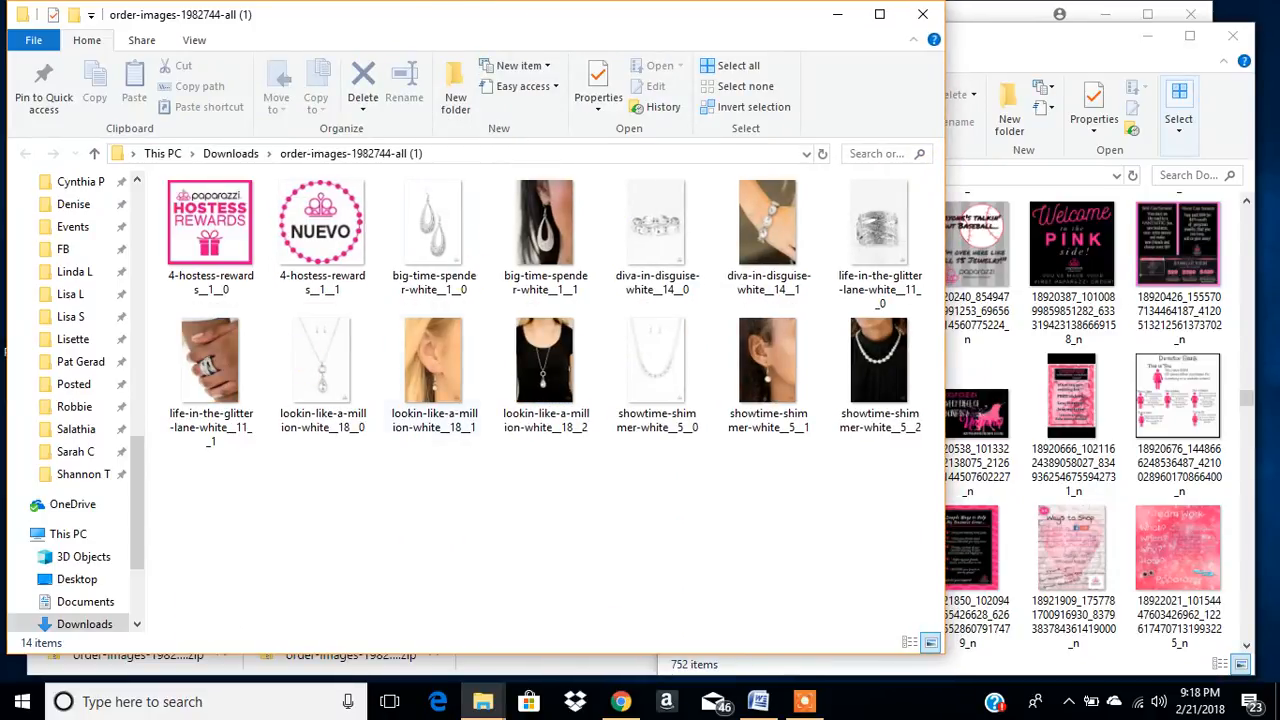
drag(448, 25, 757, 50)
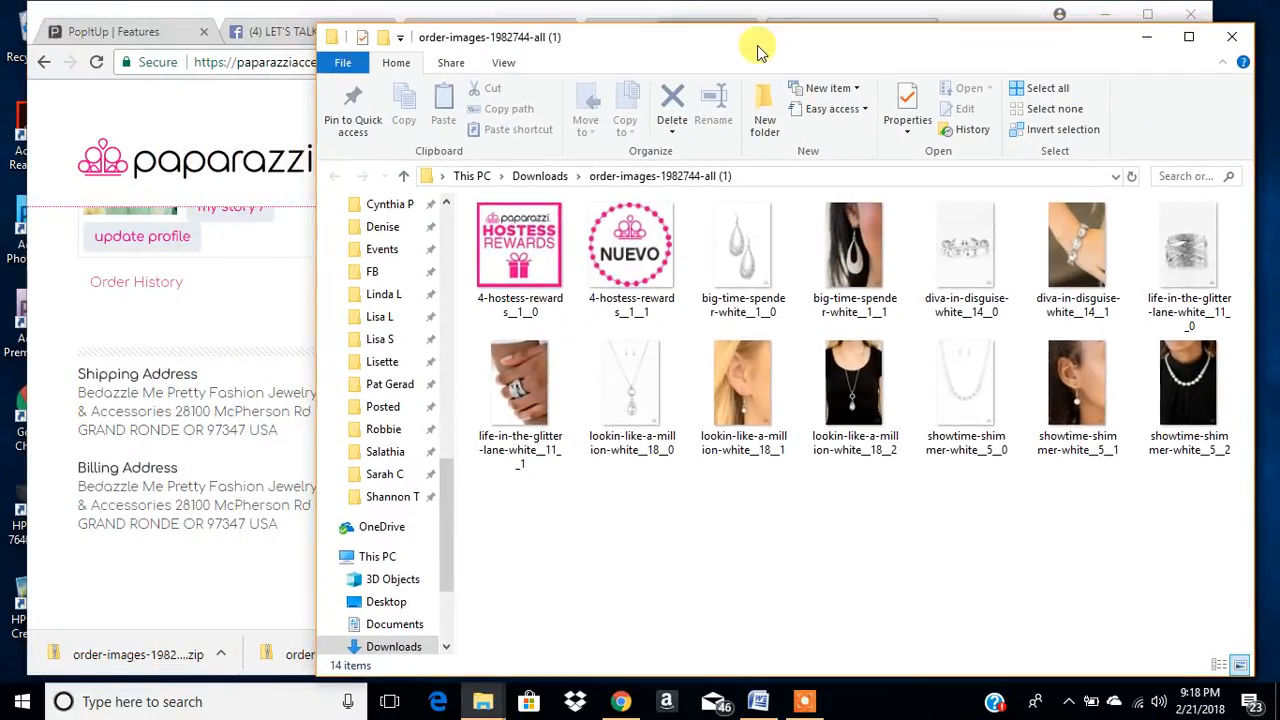
- Resize the extracted images folder window to be taller and wider, and show its contents as extra large icons
drag(310, 150, 580, 176)
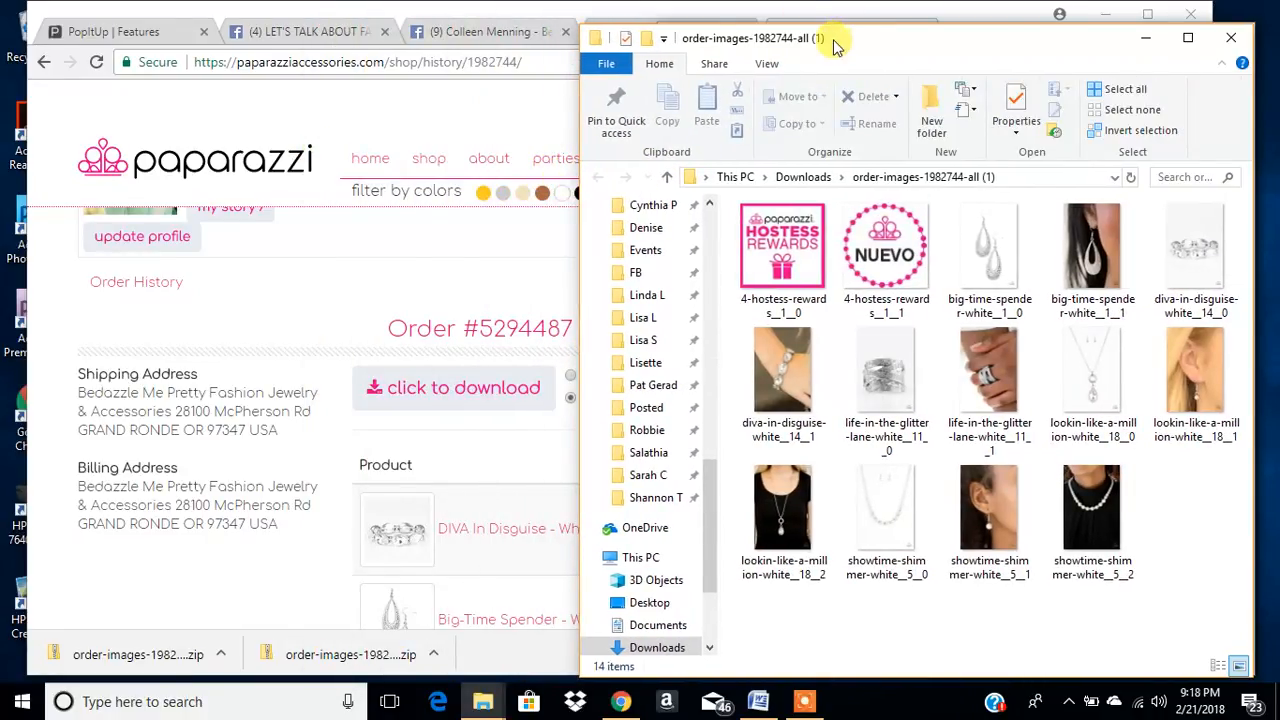
drag(848, 24, 848, 8)
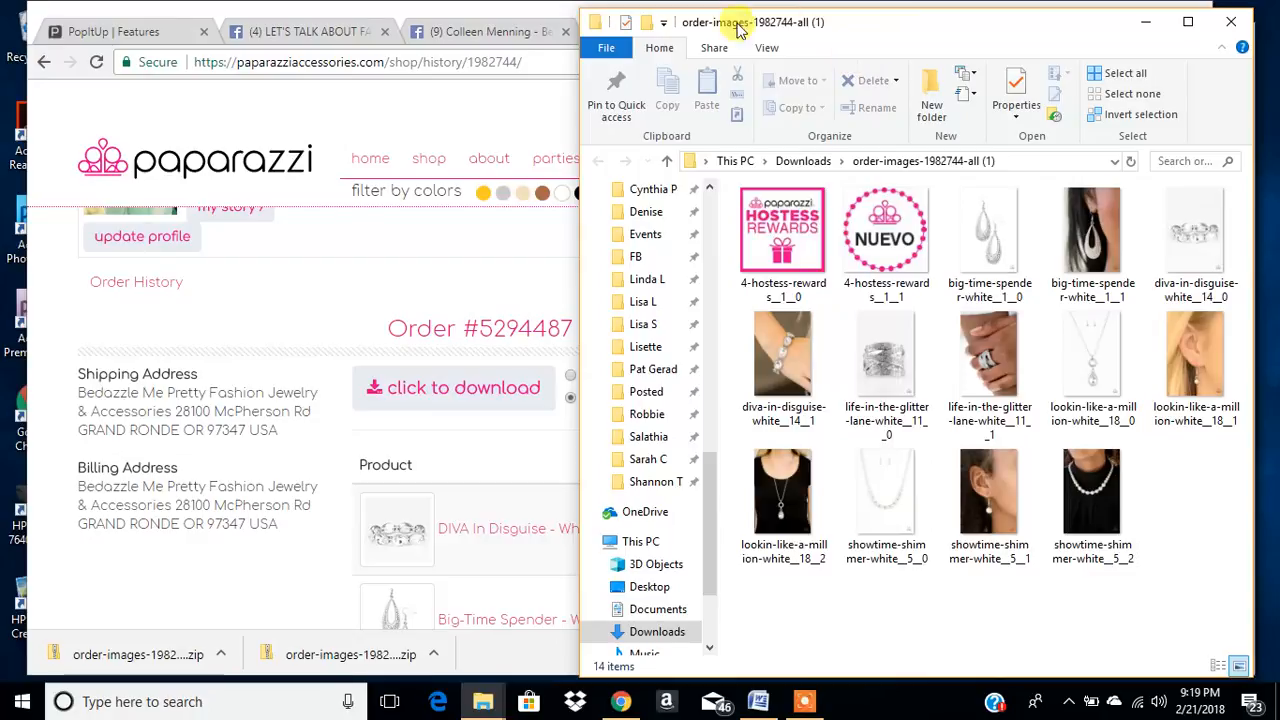
click(766, 47)
click(735, 75)
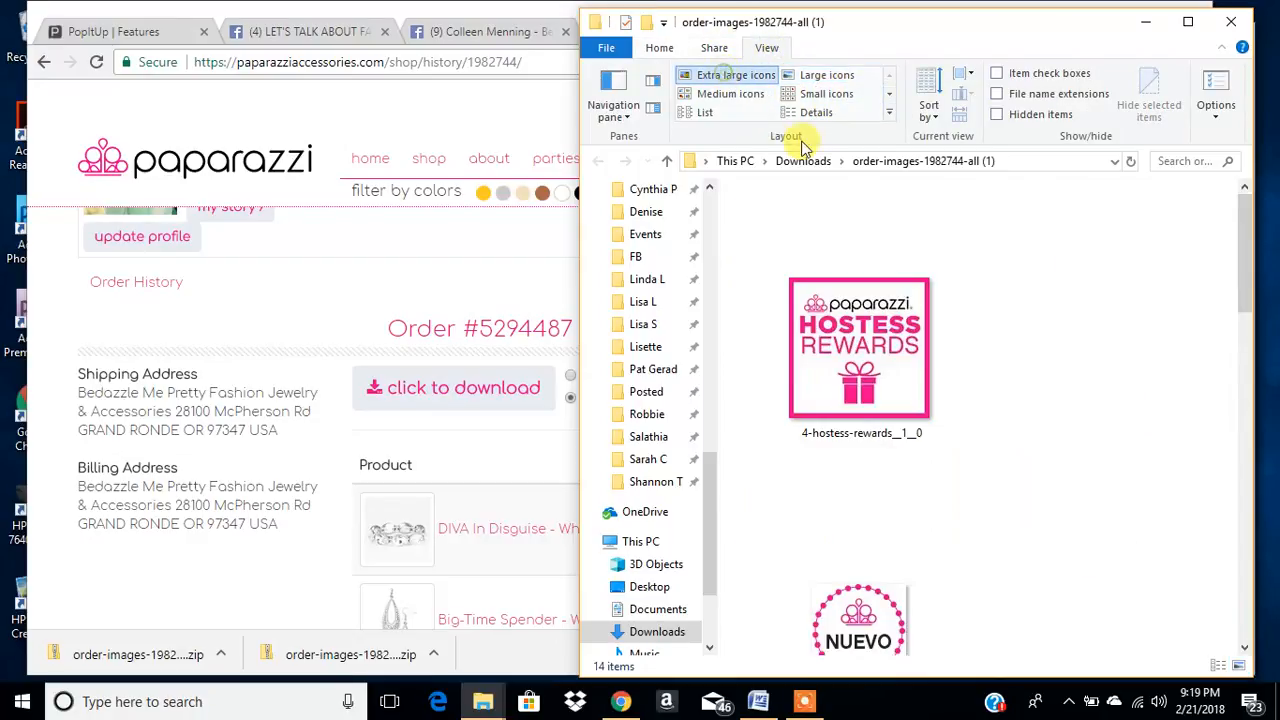
drag(578, 114, 177, 177)
- Look through the extracted product images, from the earrings and bracelet photos down to the showtime-shimmer necklace photos
scroll(955, 480, down, 6)
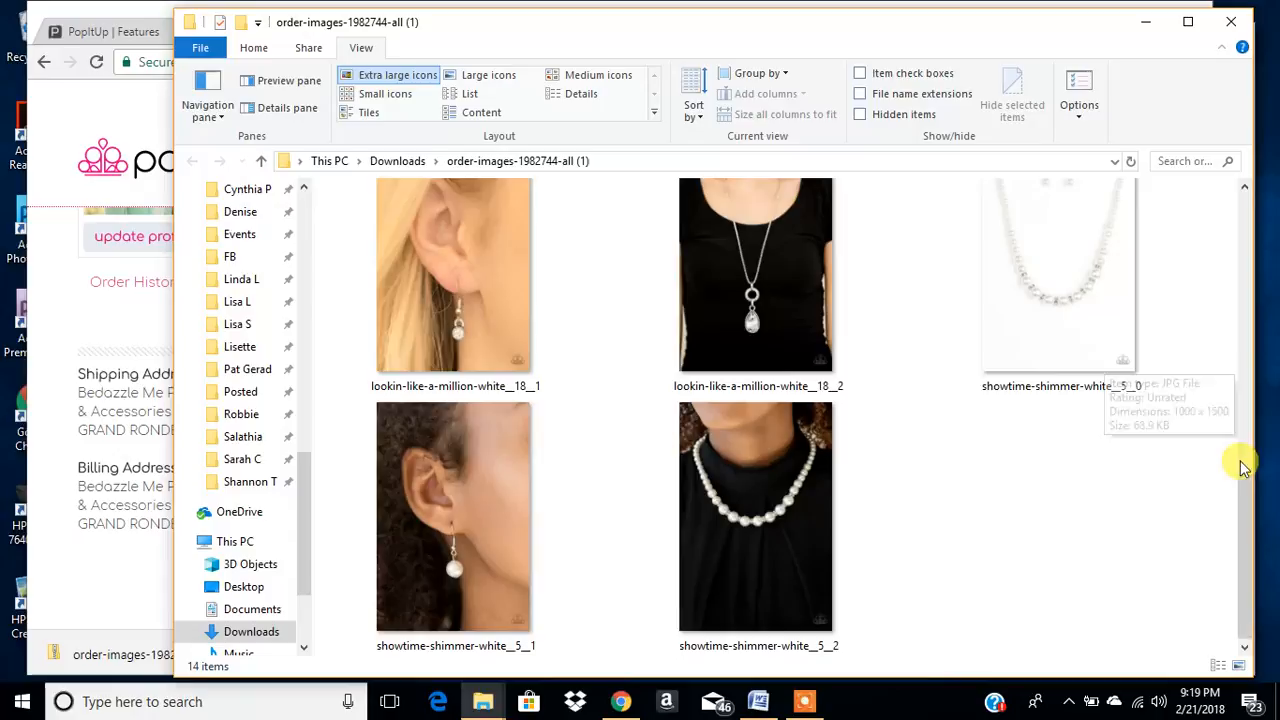
drag(1253, 481, 1240, 471)
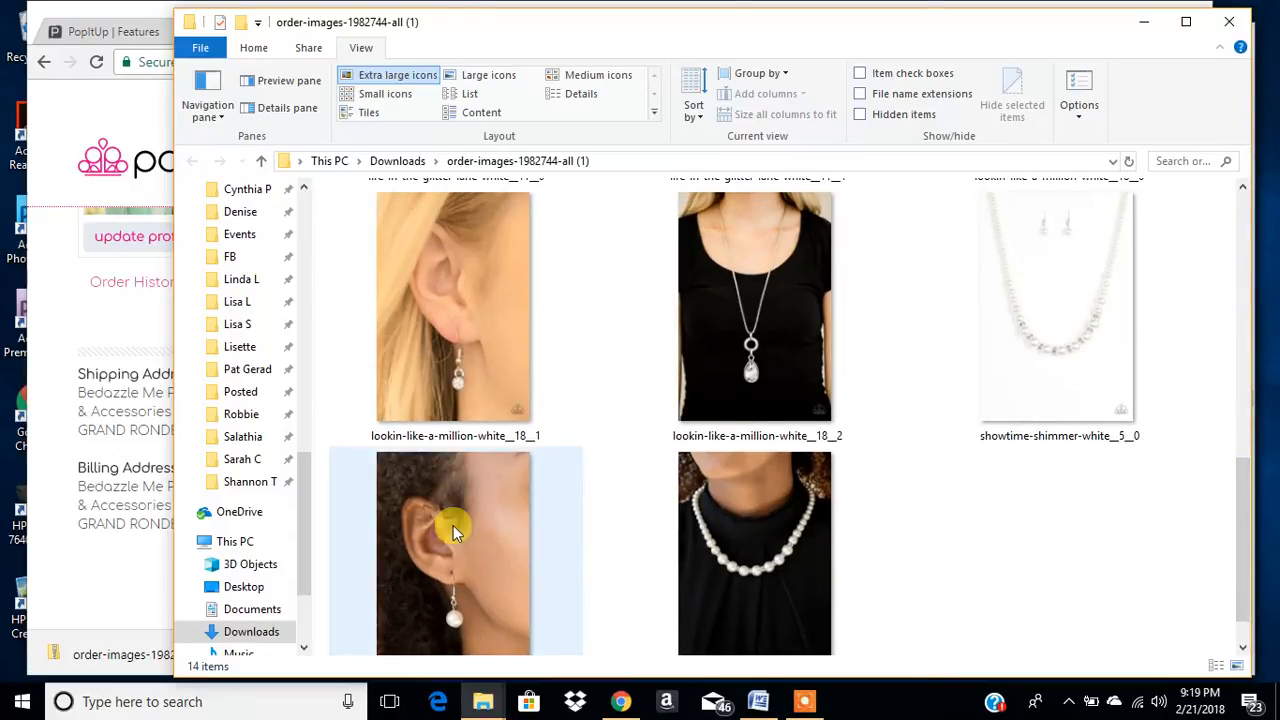
click(1243, 187)
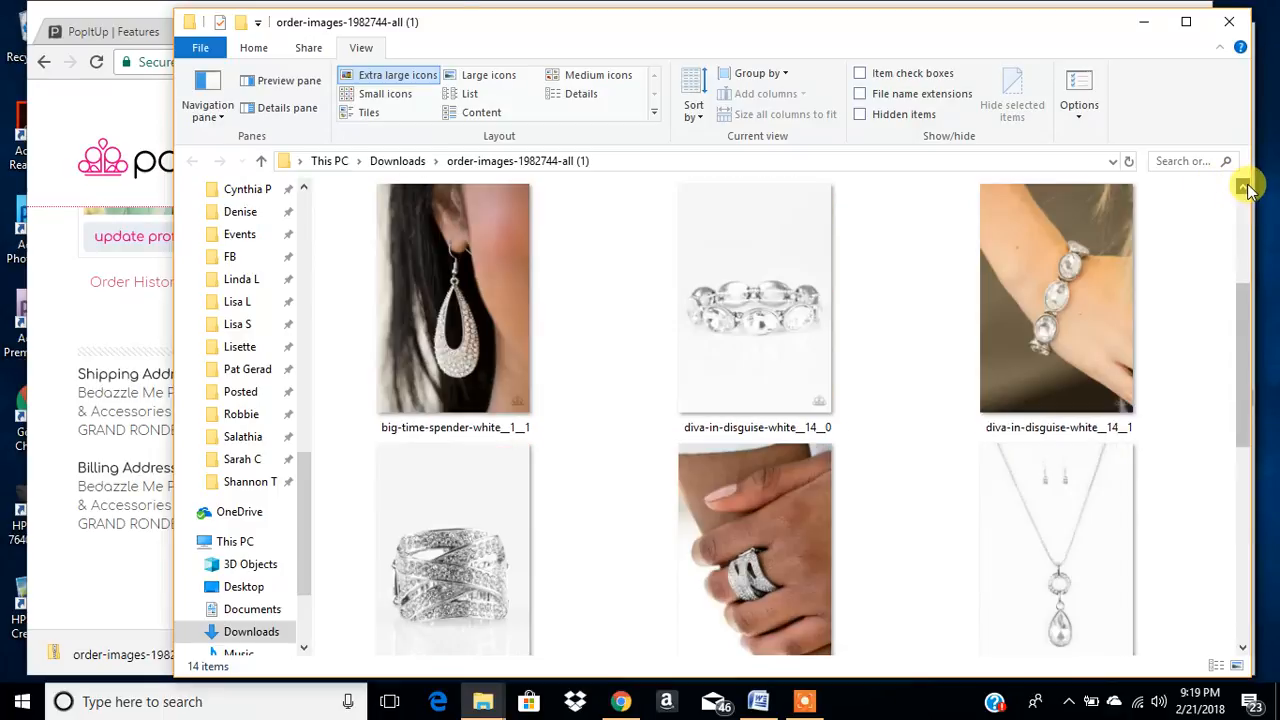
click(1243, 647)
click(1243, 647)
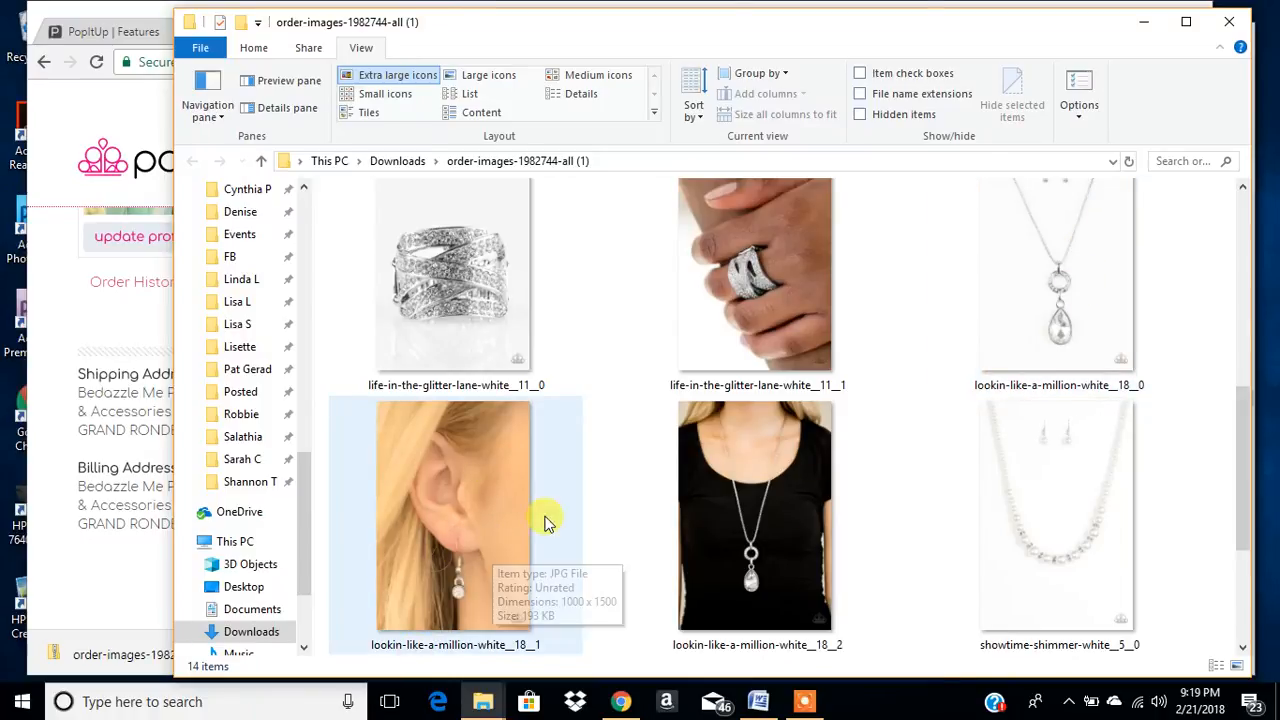
click(1244, 188)
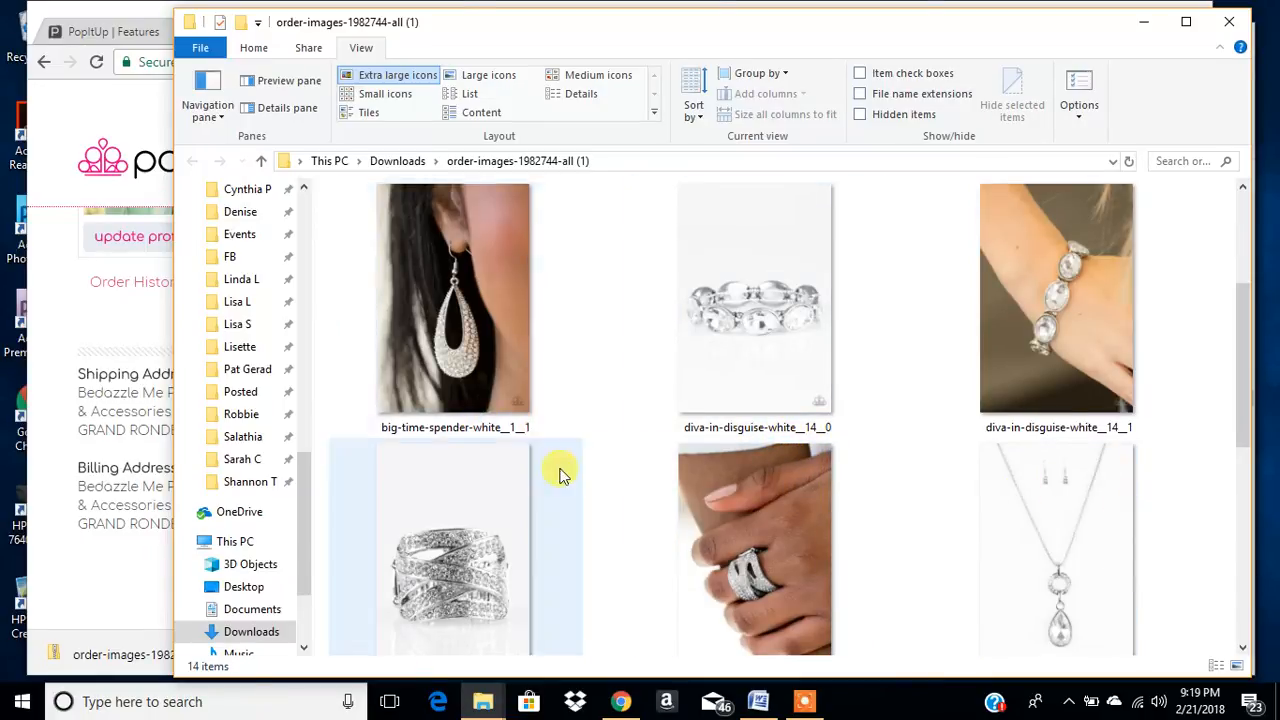
scroll(642, 471, down, 5)
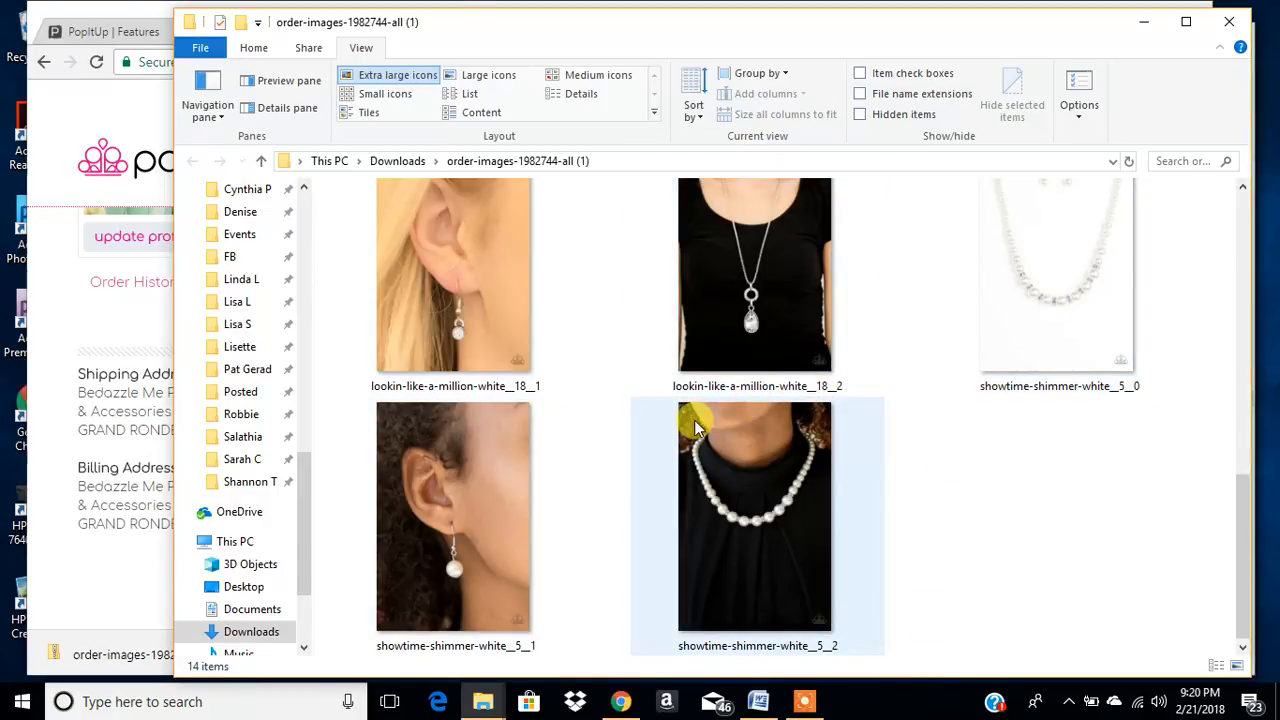
mouse_move(755, 395)
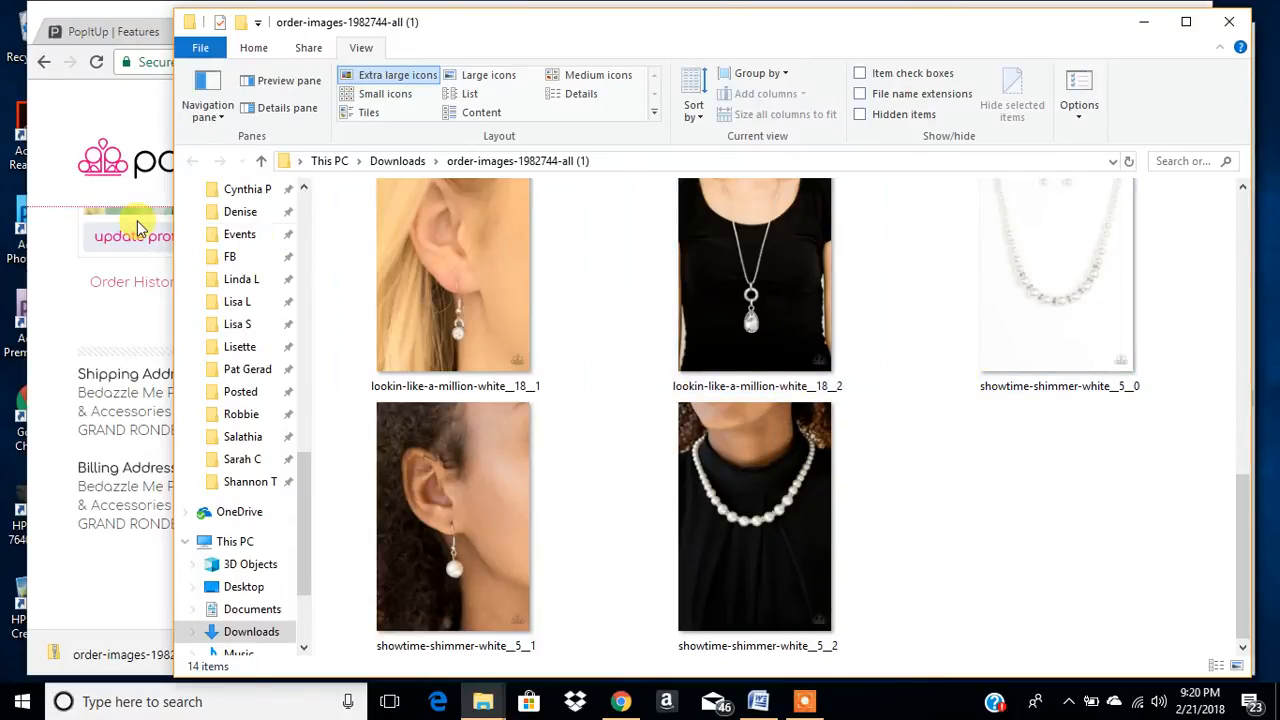
- Narrow the images folder window to uncover the order page, and switch its contents to large icons
drag(166, 214, 656, 245)
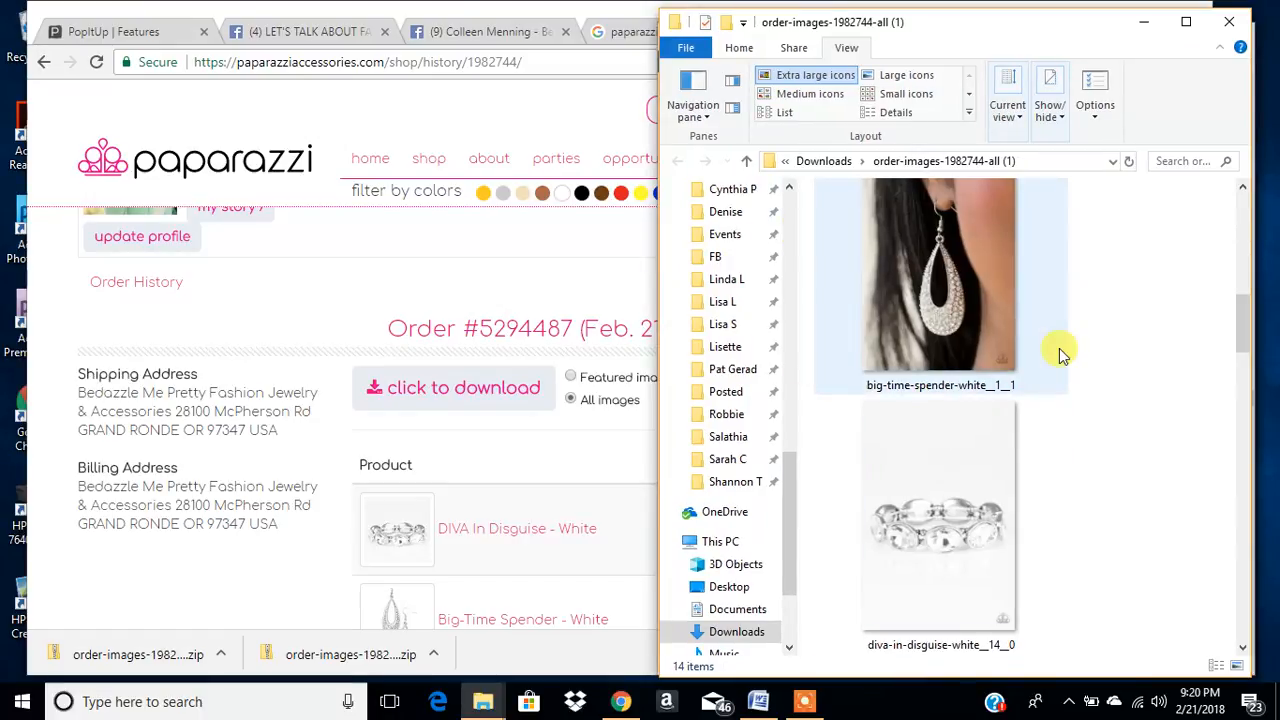
drag(1245, 330, 1223, 266)
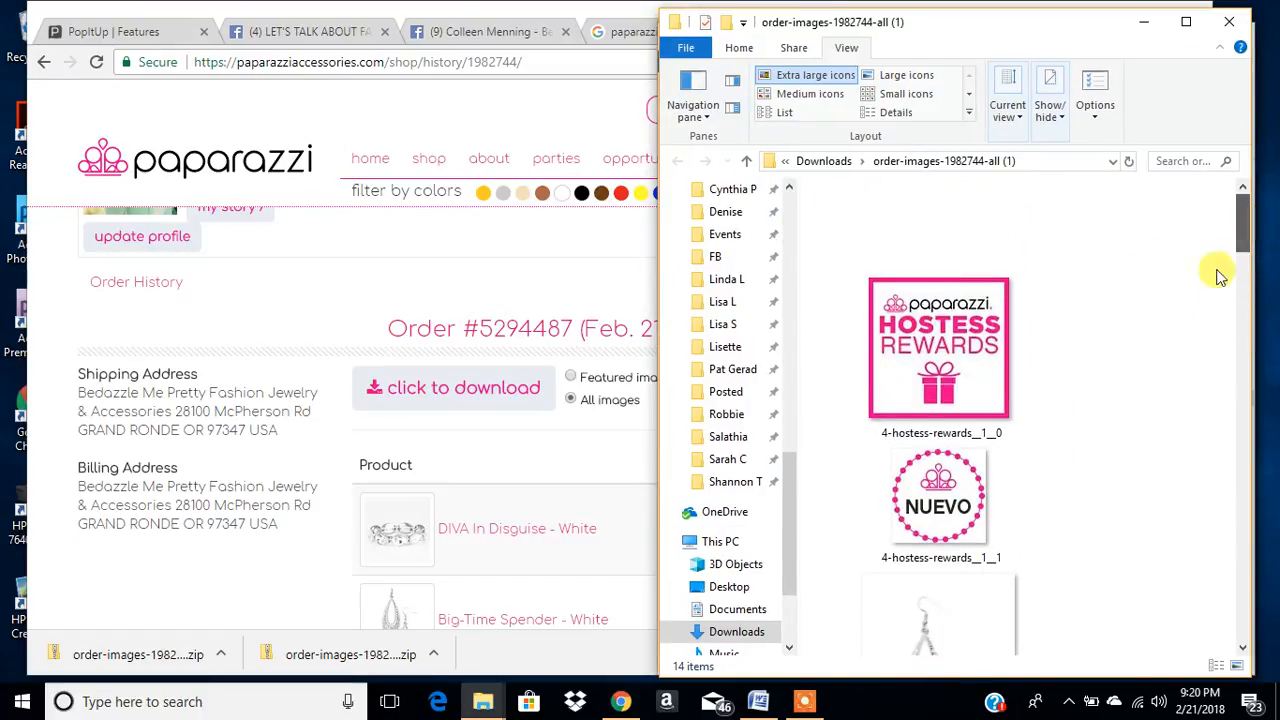
scroll(1040, 420, down, 2)
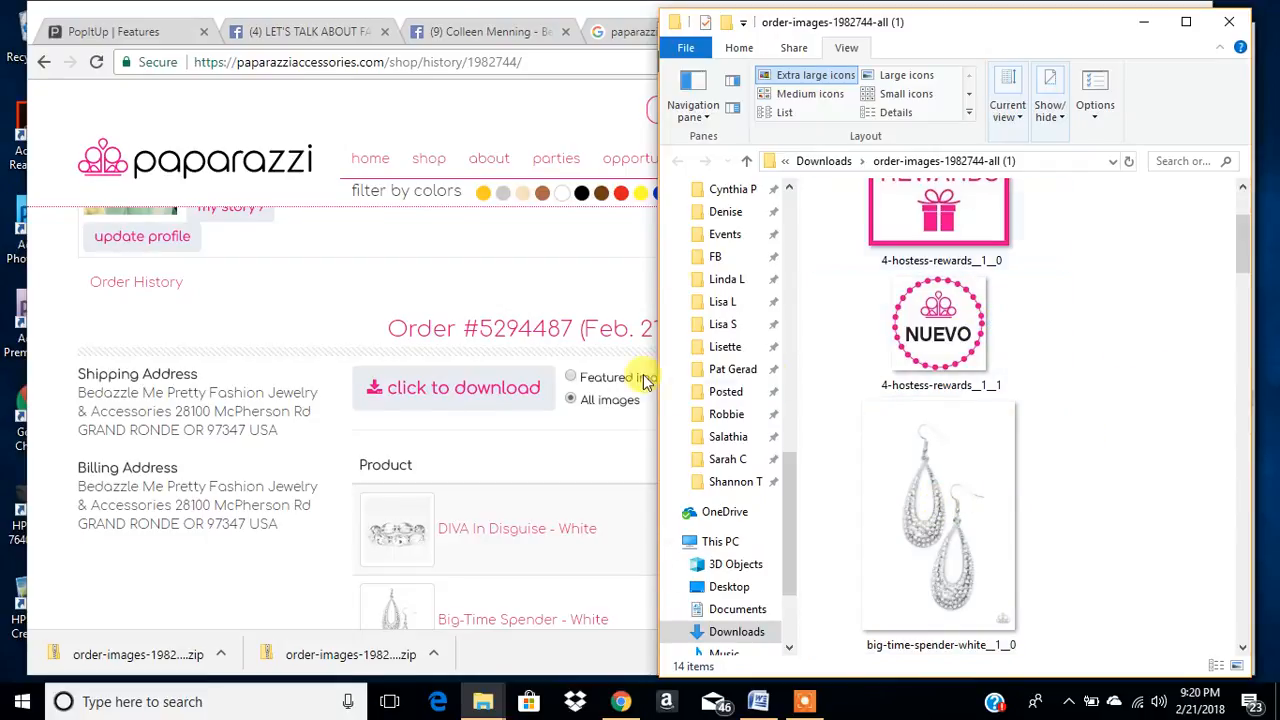
scroll(1006, 374, up, 2)
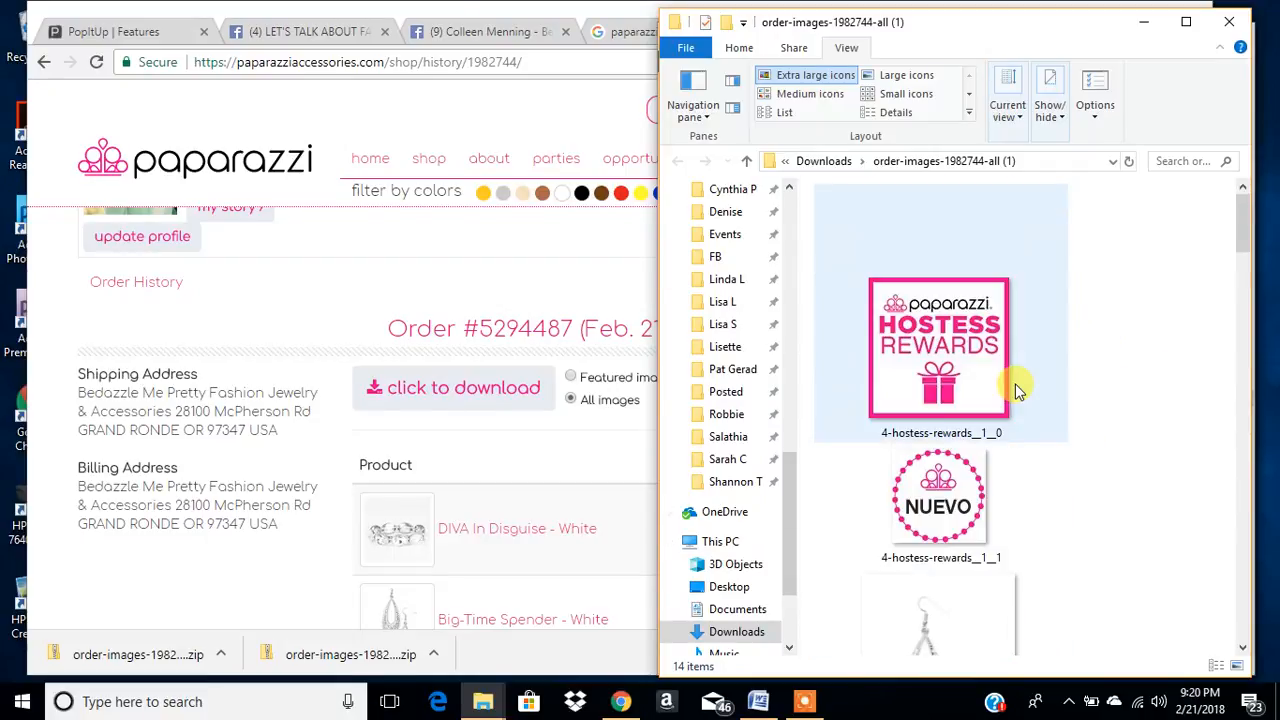
click(928, 77)
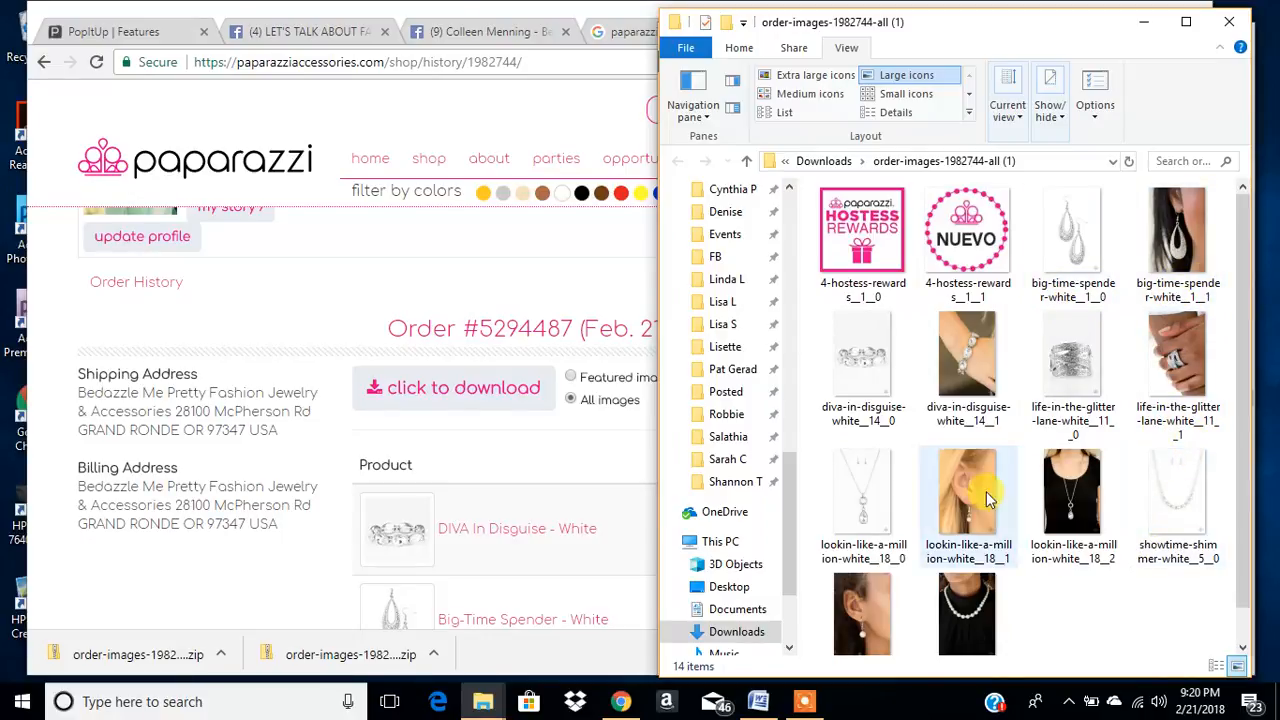
- Bring the browser with the order page forward and narrow it to sit beside the images folder window
click(463, 270)
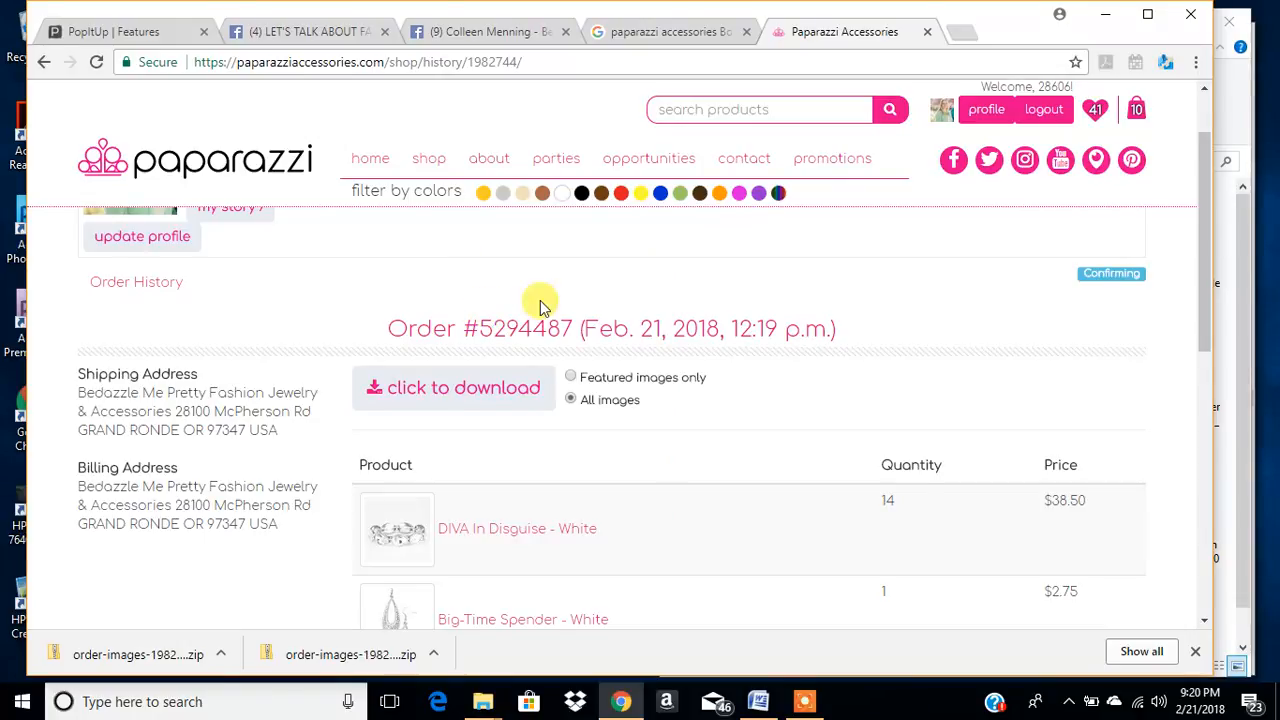
scroll(537, 300, down, 1)
drag(1213, 196, 697, 308)
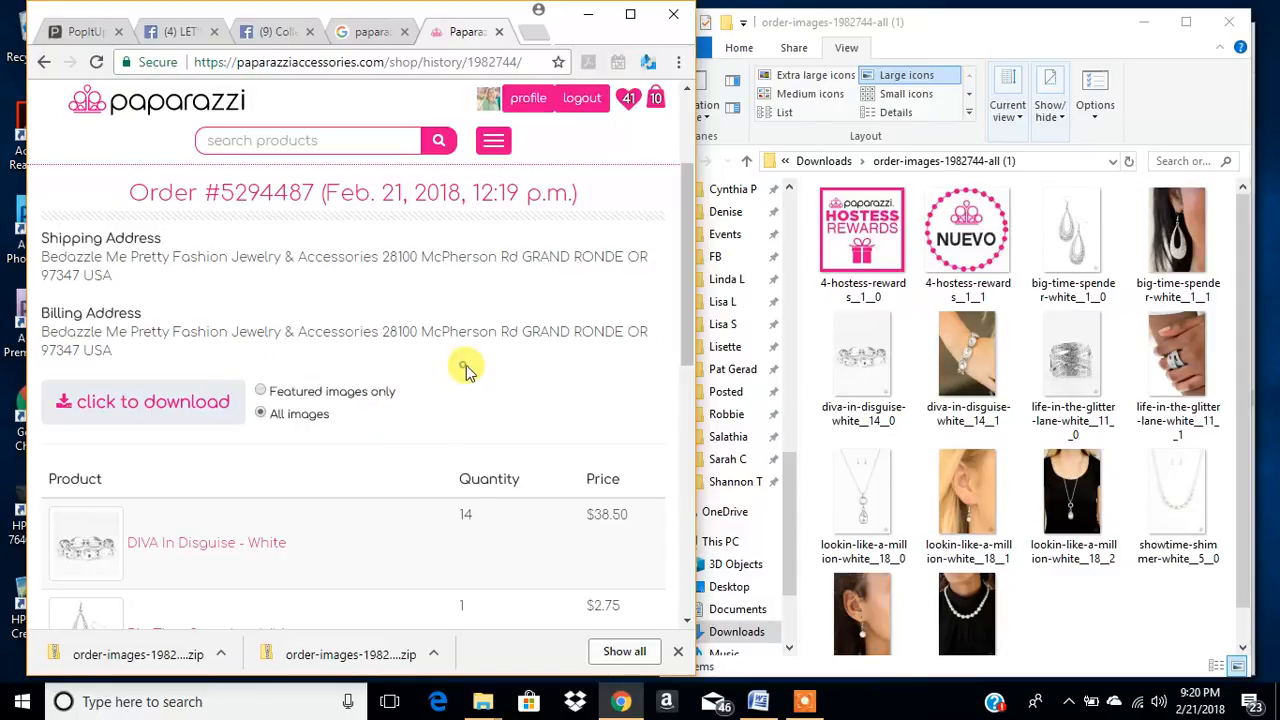
- Copy the first product's name from the order and rename diva-in-disguise-white__14__1 as "DIVA In Disguise - White Bracelet"
scroll(337, 412, down, 1)
scroll(205, 455, down, 1)
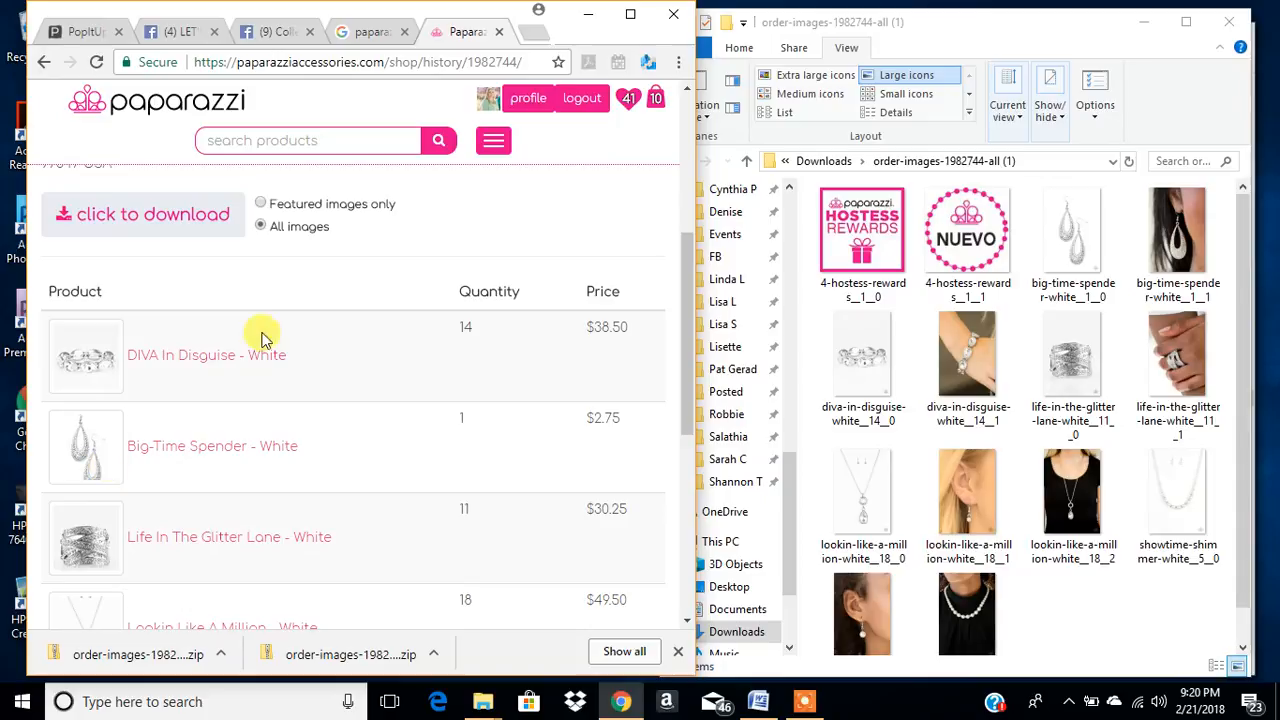
drag(290, 362, 130, 378)
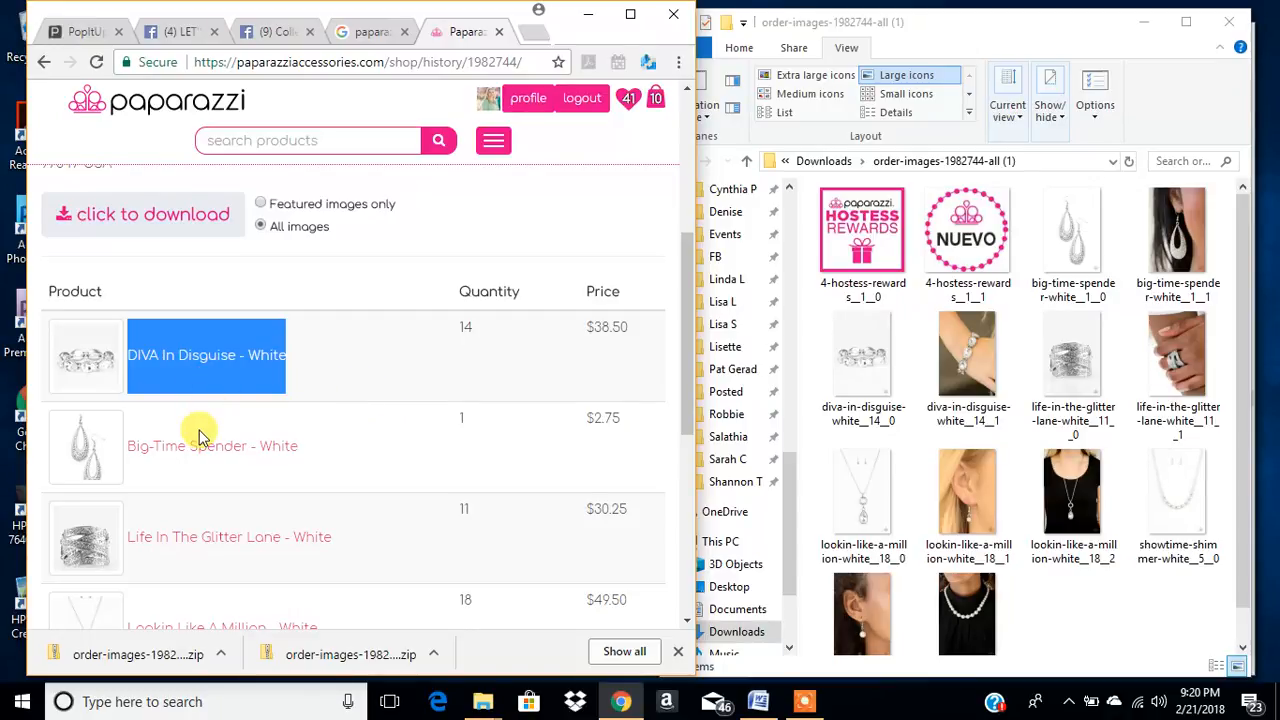
right_click(230, 383)
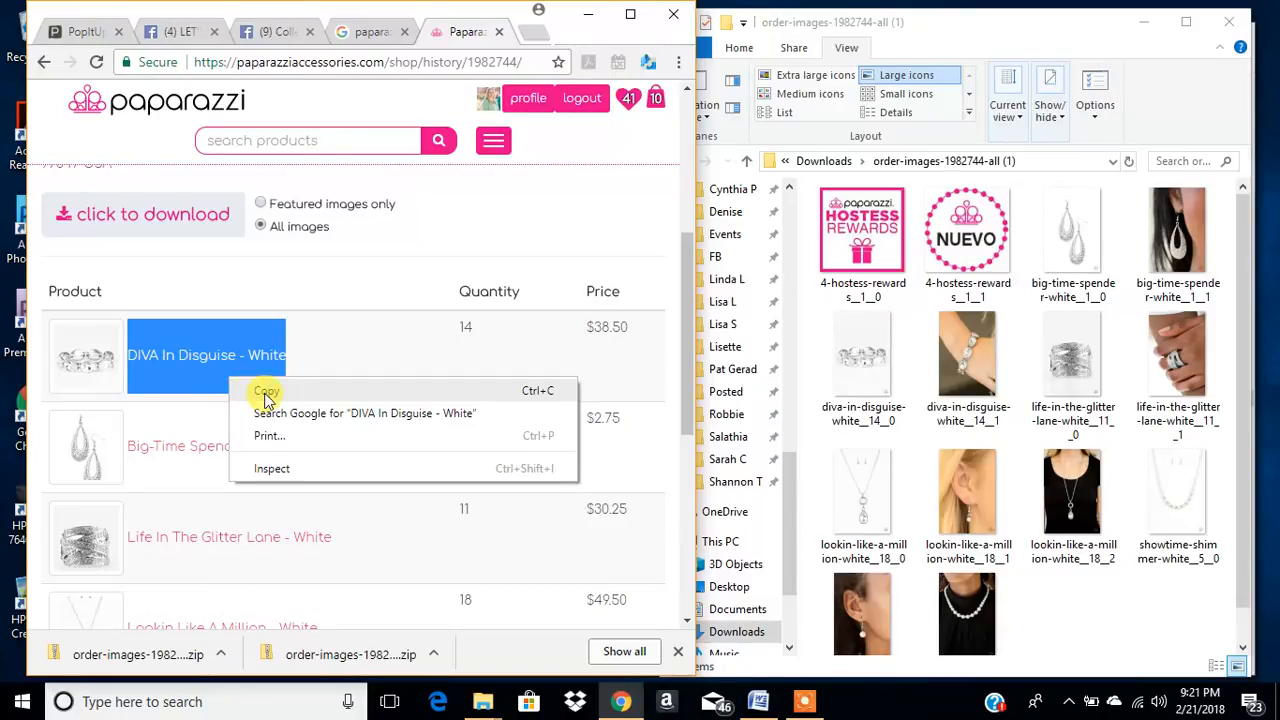
click(266, 392)
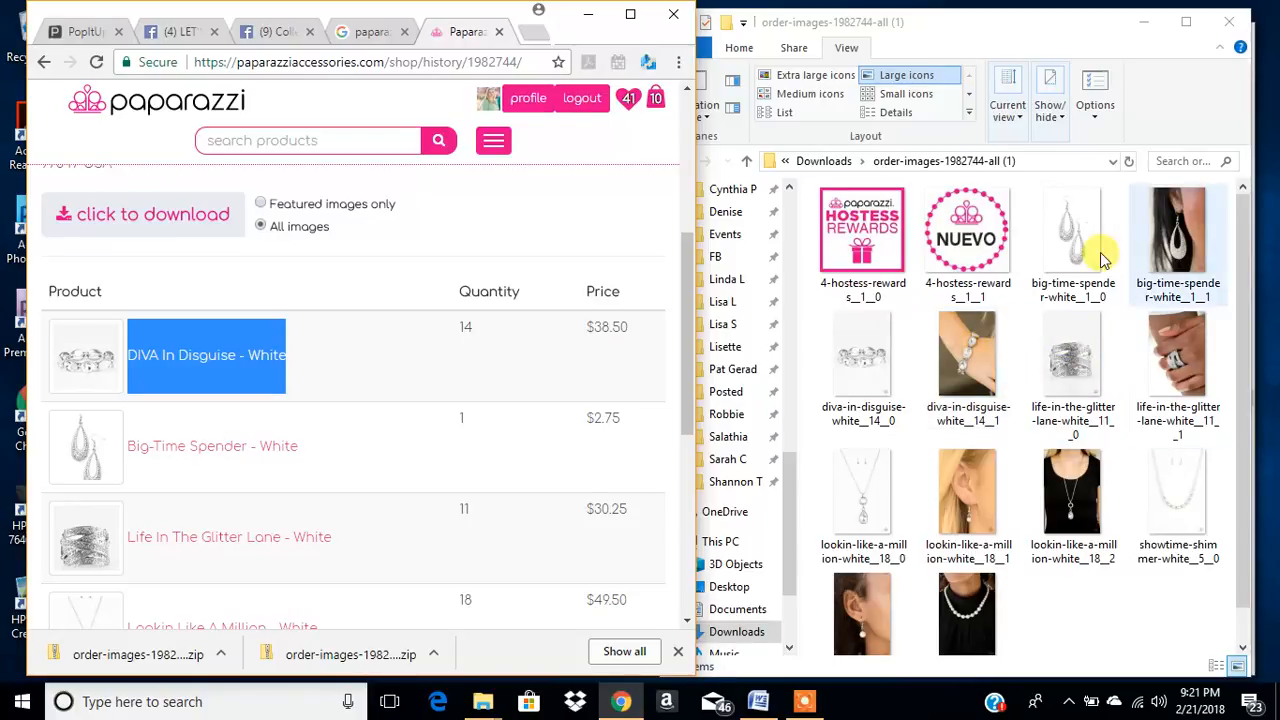
click(950, 425)
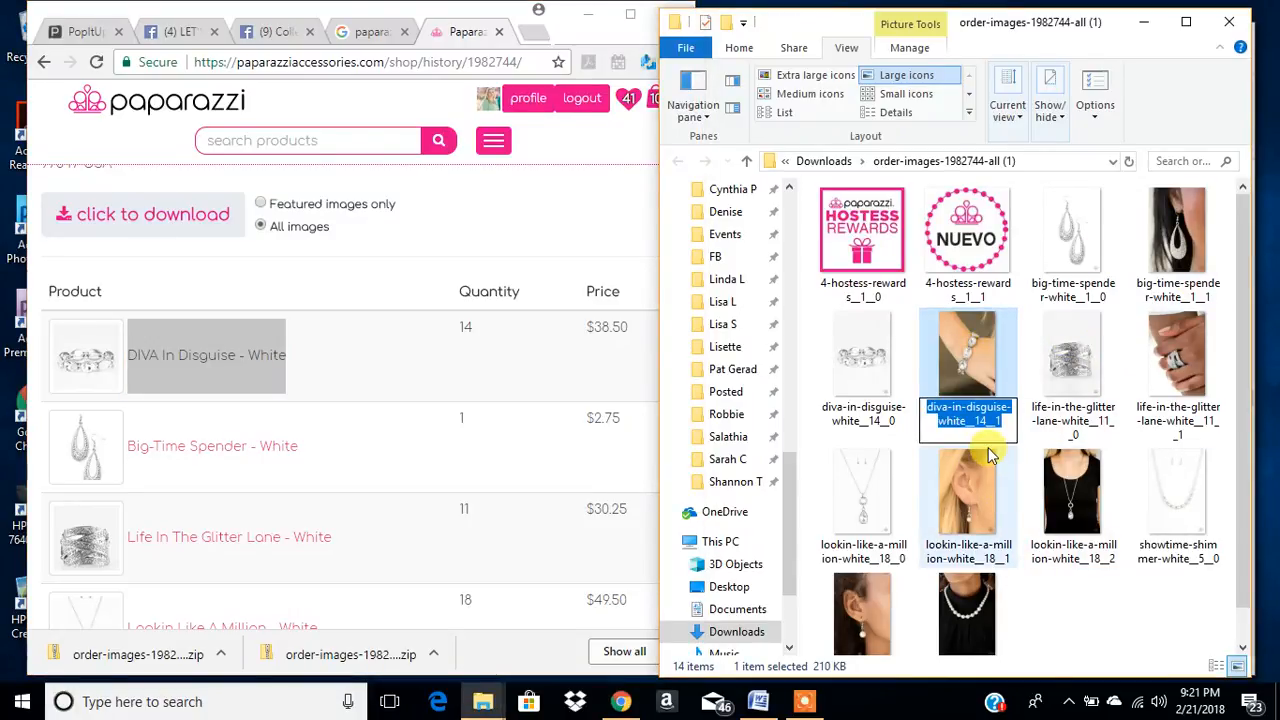
key(ctrl+v)
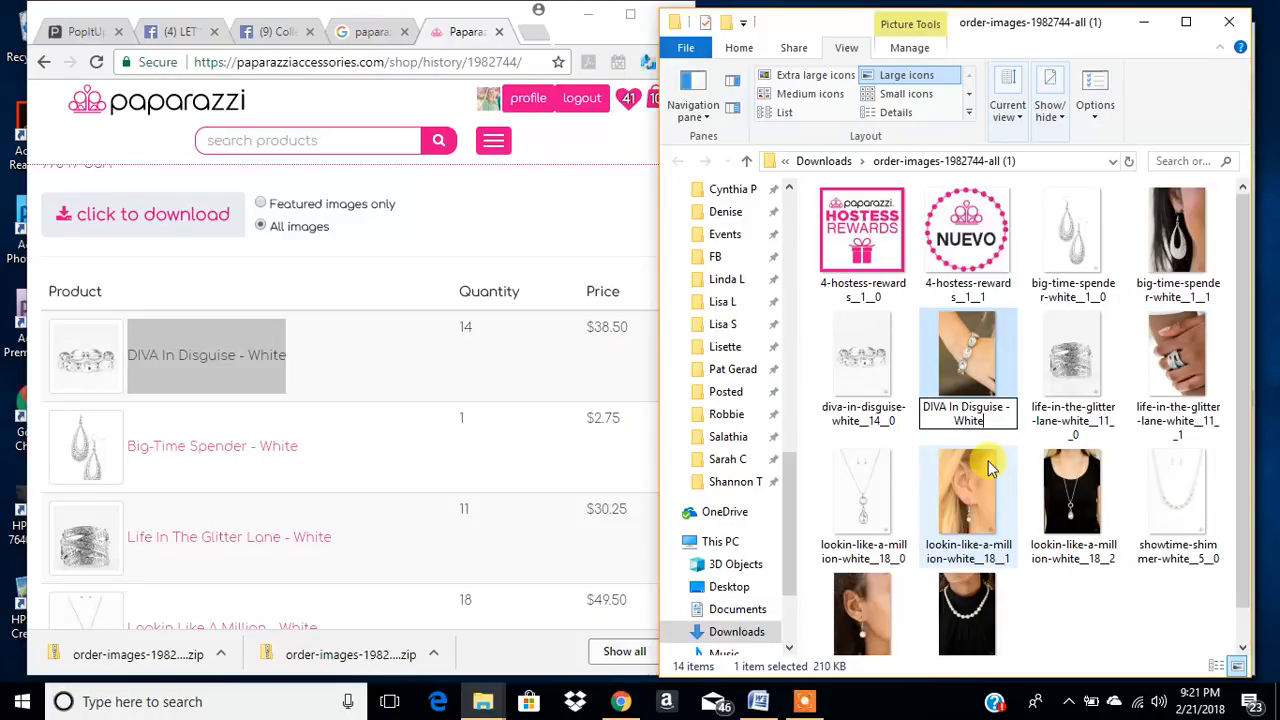
key(Return)
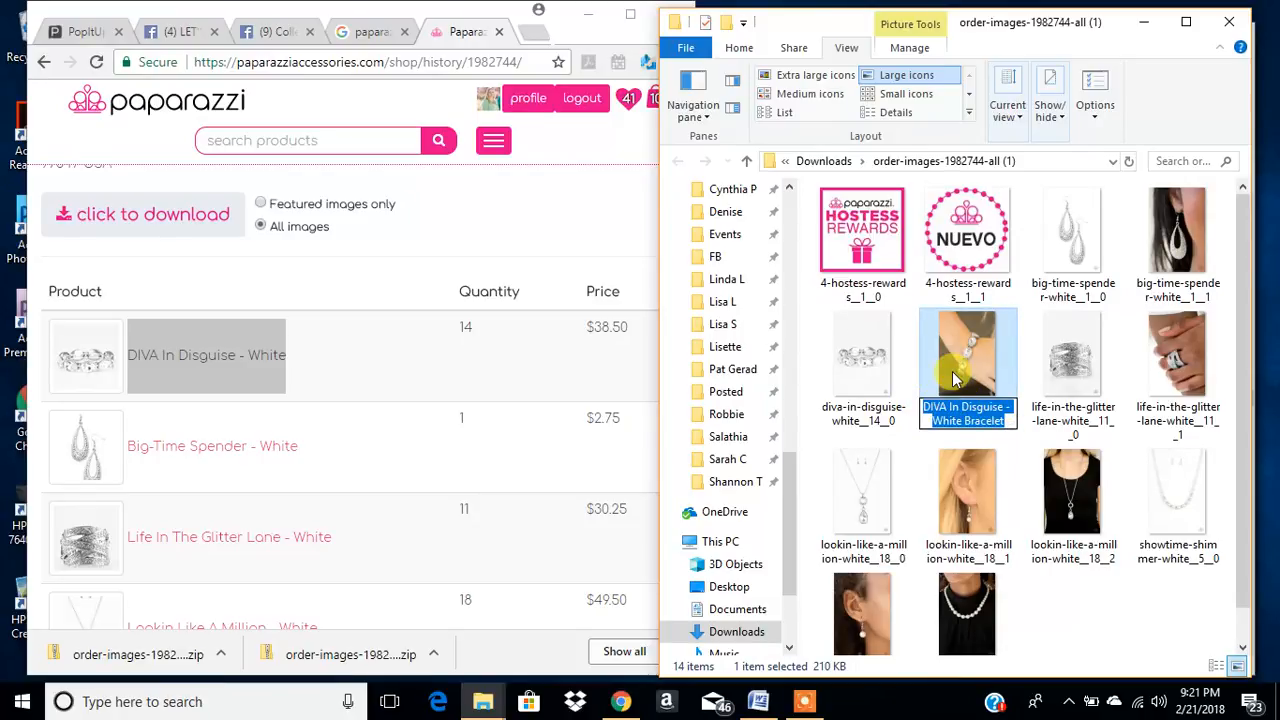
- Rename the image diva-in-disguise-white__14__0 as "DIVA In Disguise - White Bracelet2", reusing the first bracelet photo's name
click(905, 390)
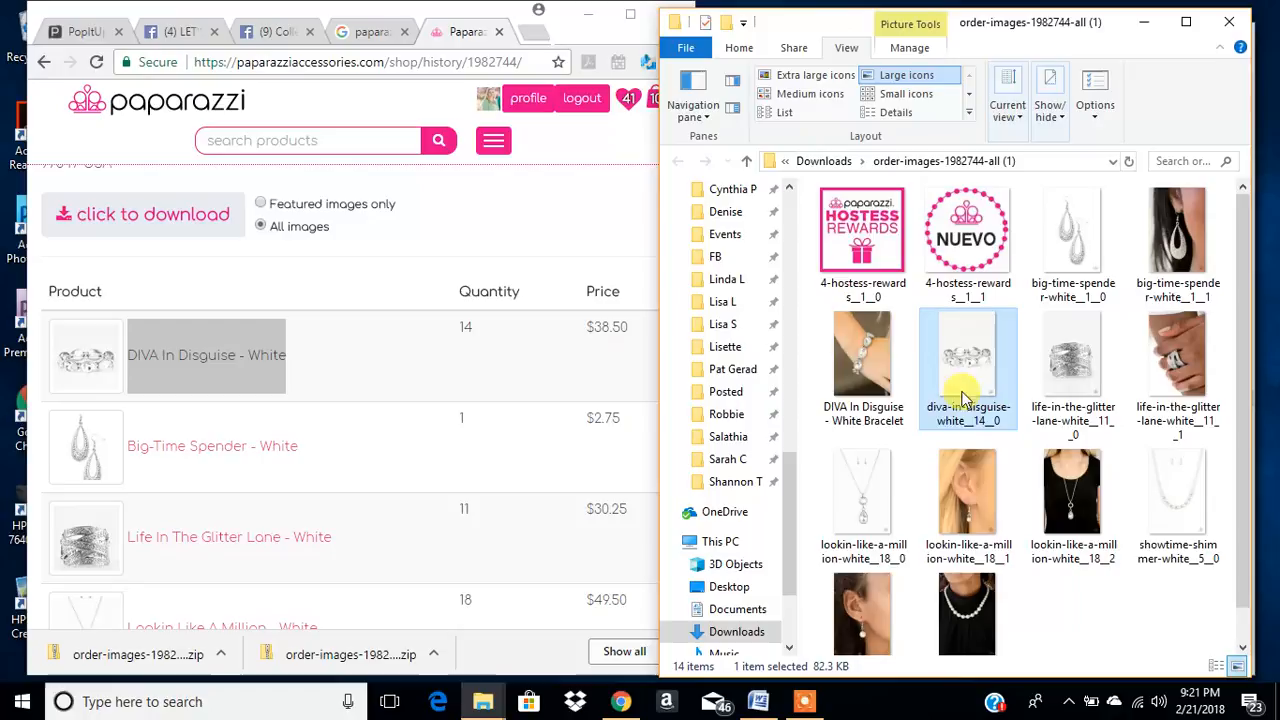
click(978, 418)
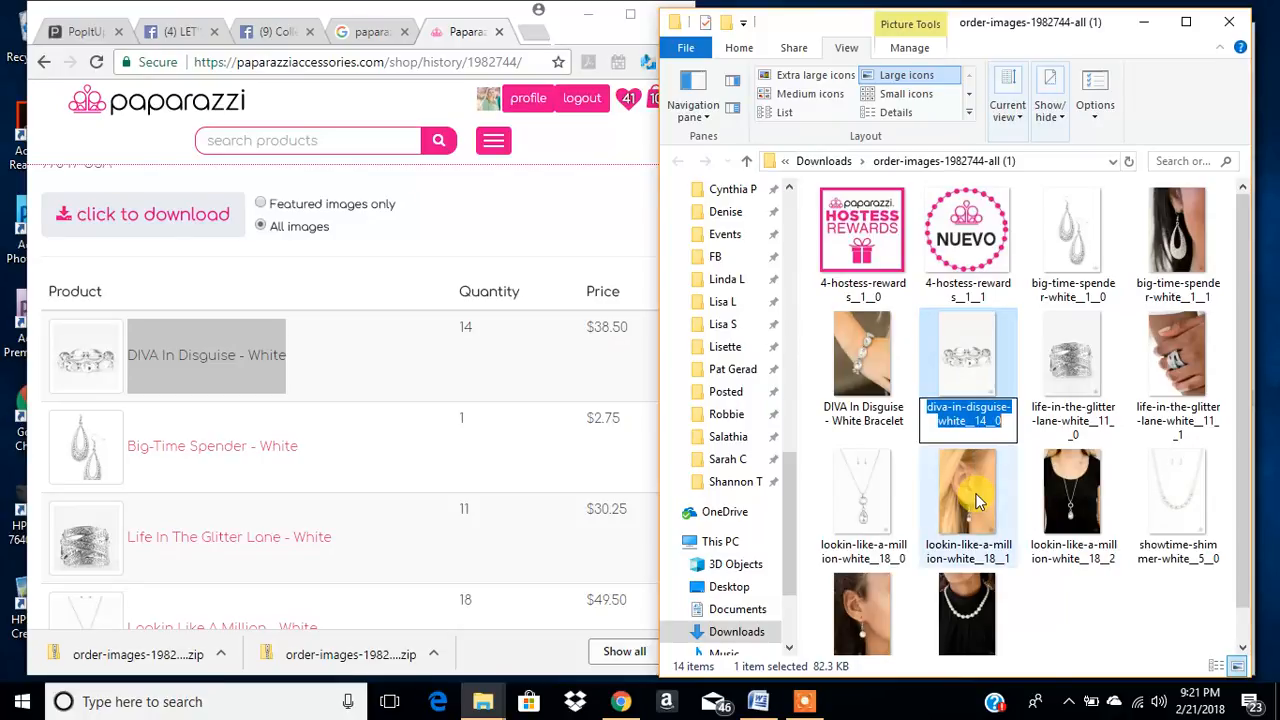
key(ctrl+v)
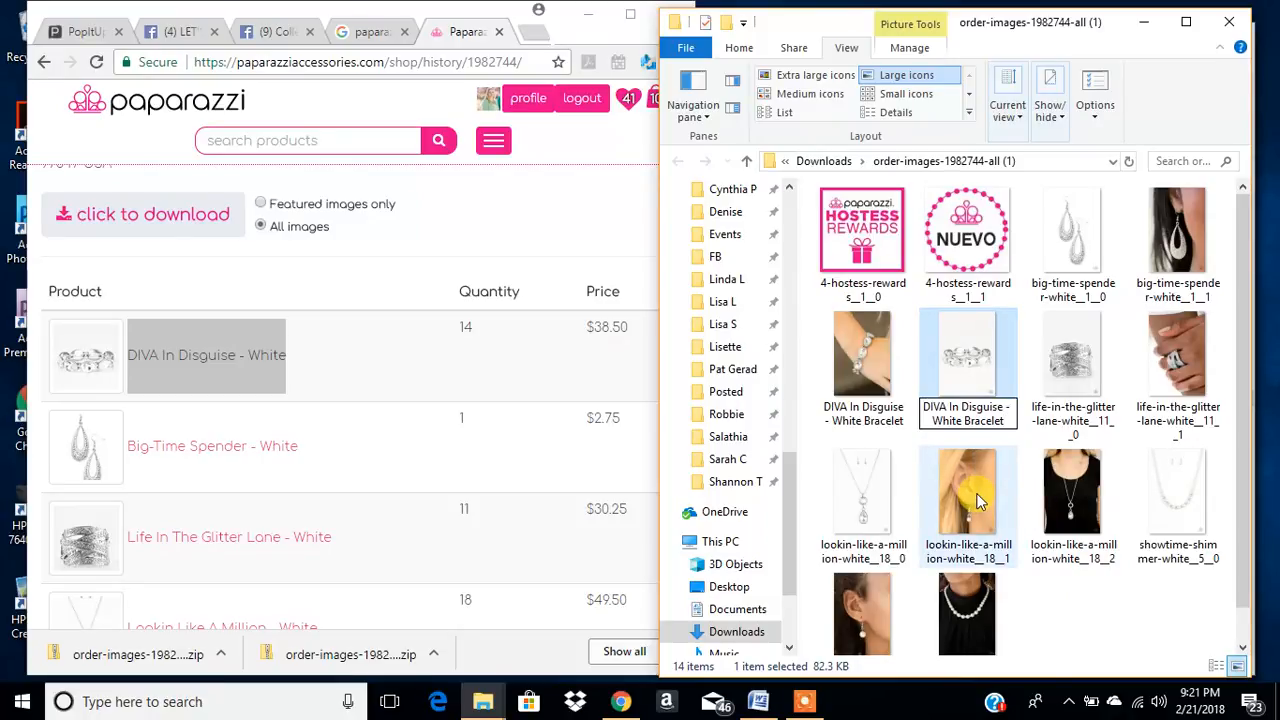
text(2)
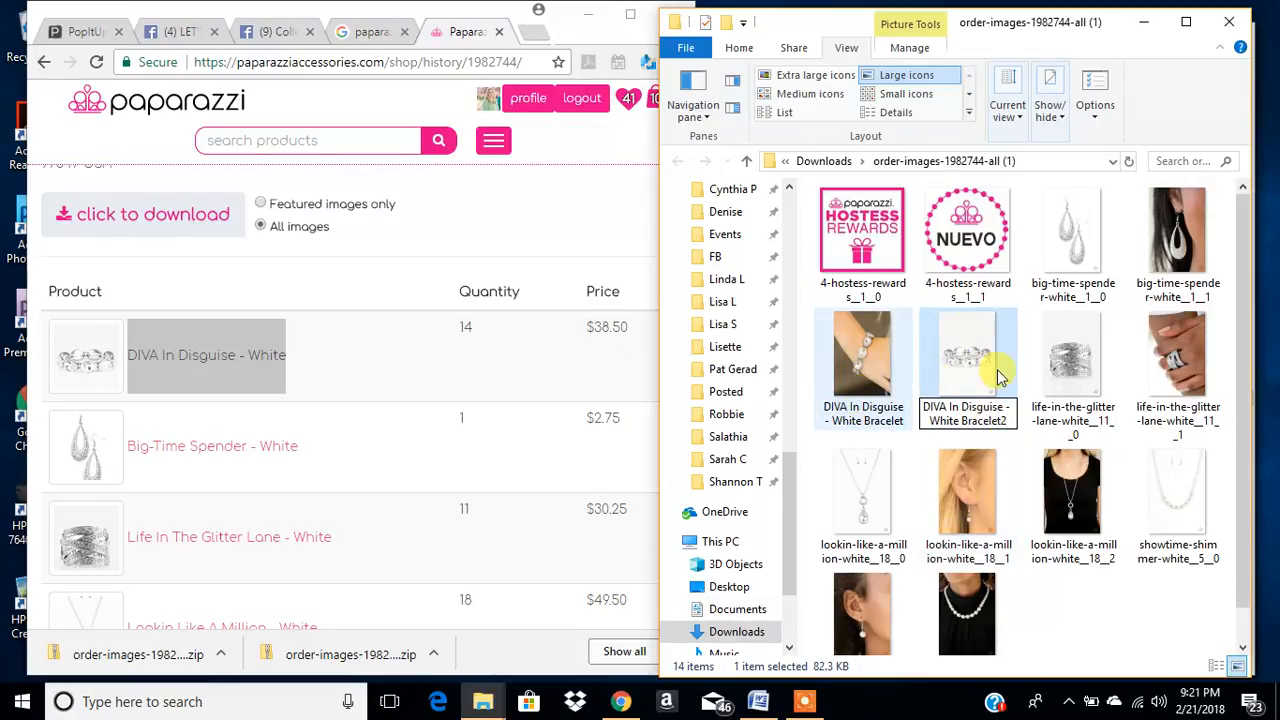
click(870, 424)
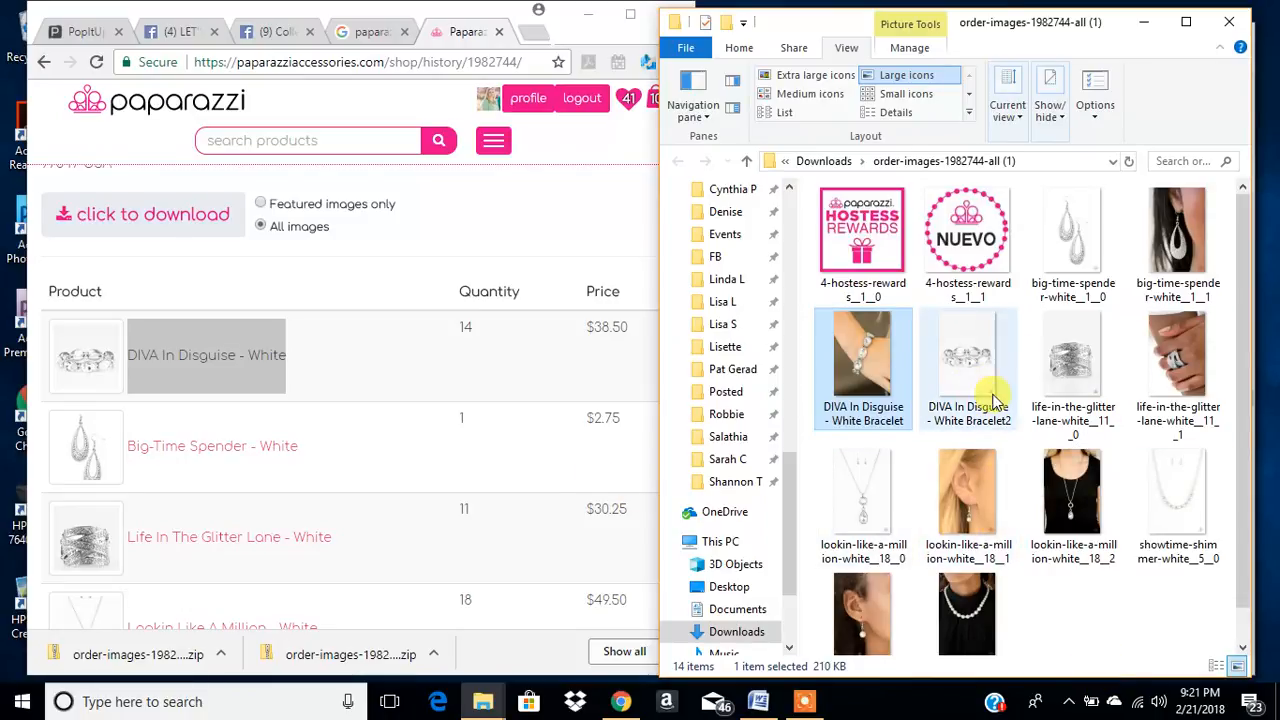
- Copy the name "Lookin Like A Million - White" from the order and rename lookin-like-a-million-white__18__2 as "Lookin Like A Million - White Necklace"
click(407, 462)
scroll(363, 451, down, 2)
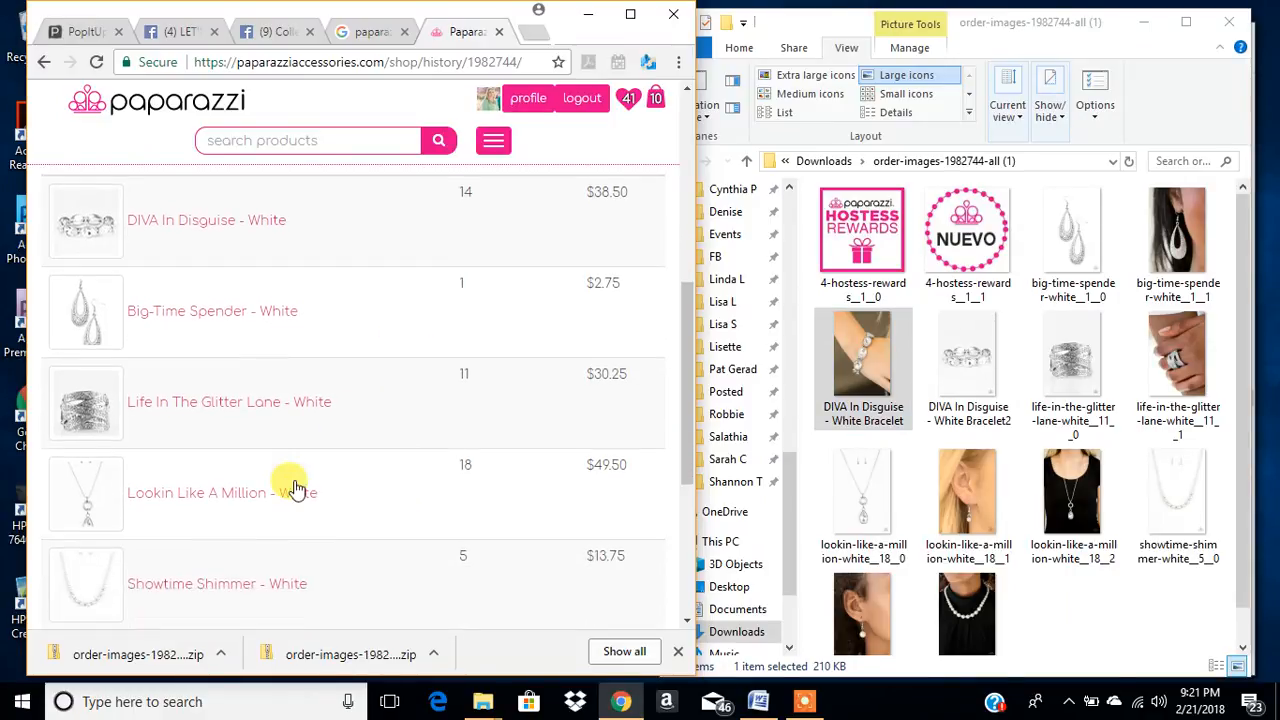
drag(320, 445, 122, 432)
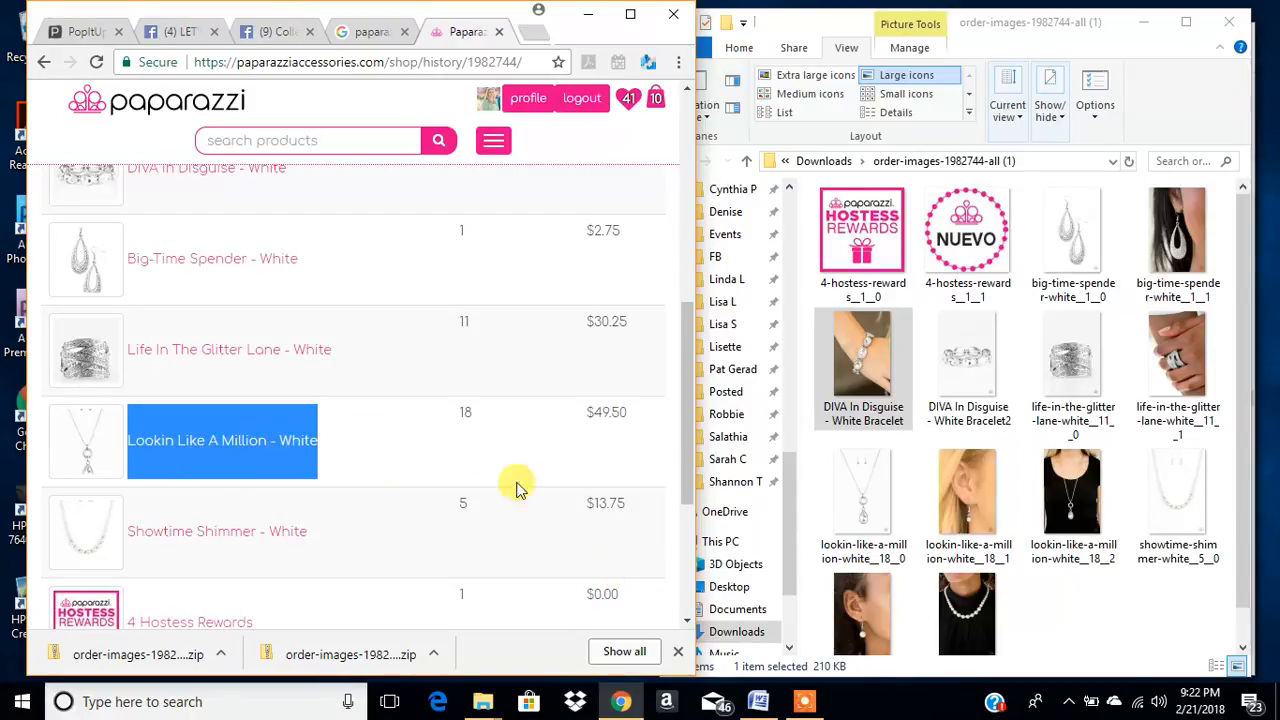
click(1068, 545)
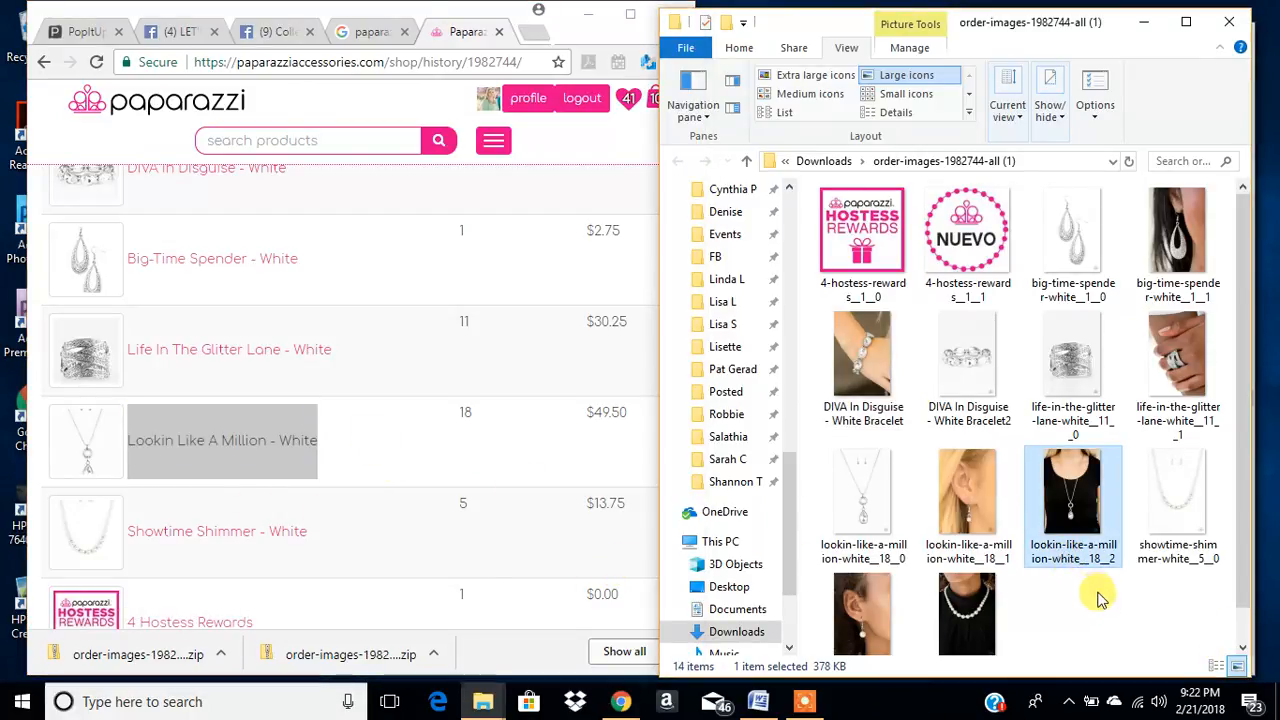
key(F2)
key(ctrl+v)
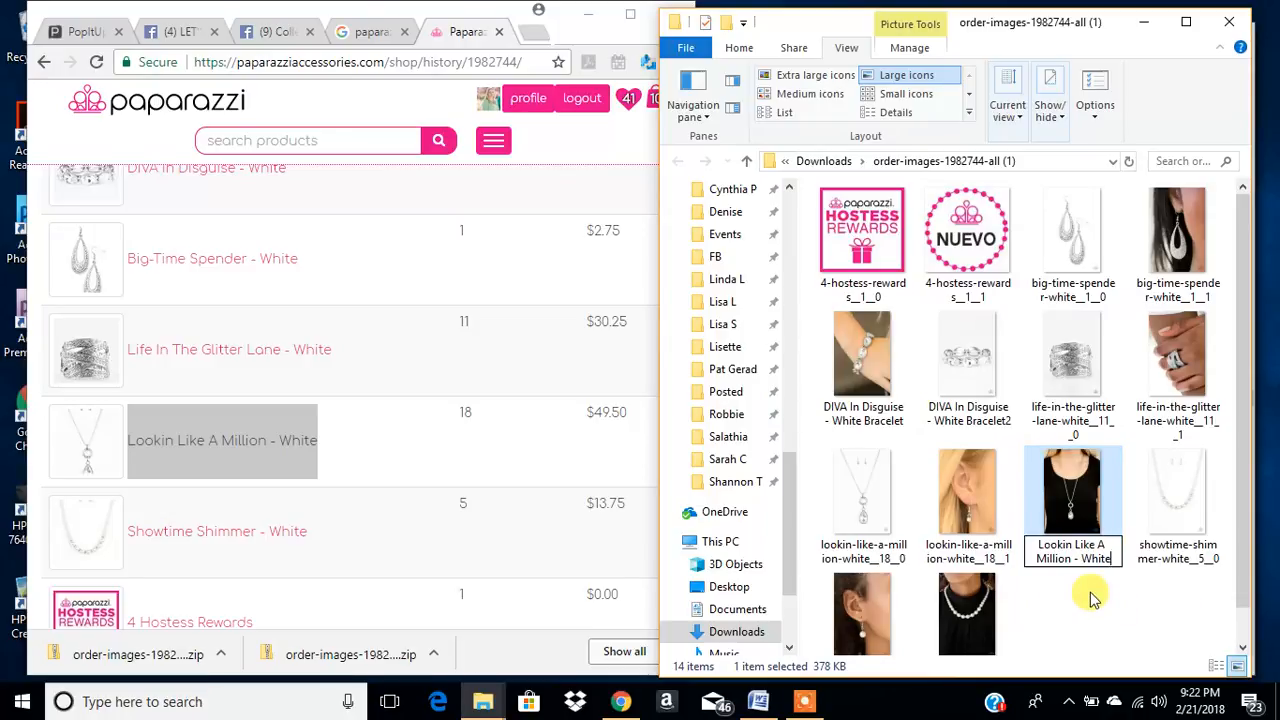
text(Necklace)
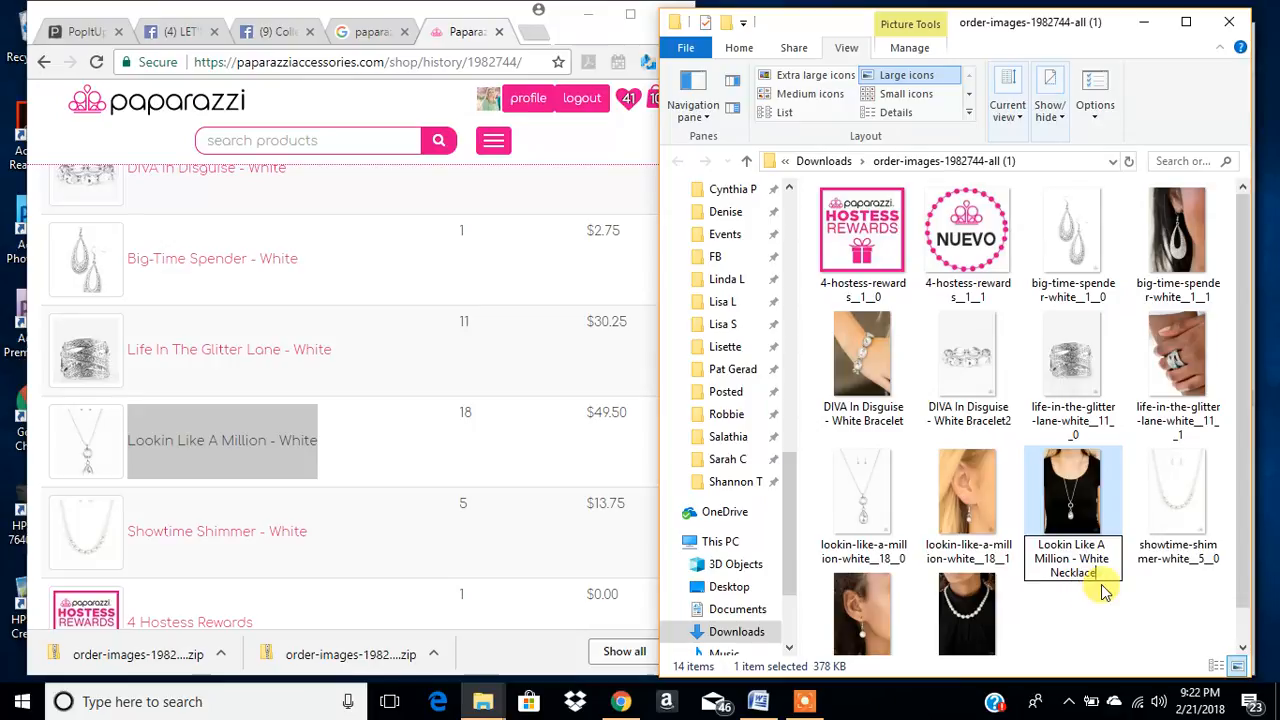
- Reuse the full necklace name to rename lookin-like-a-million-white__18__0 as "Lookin Like A Million - White Necklace2"
drag(1107, 566, 1028, 536)
key(ctrl+c)
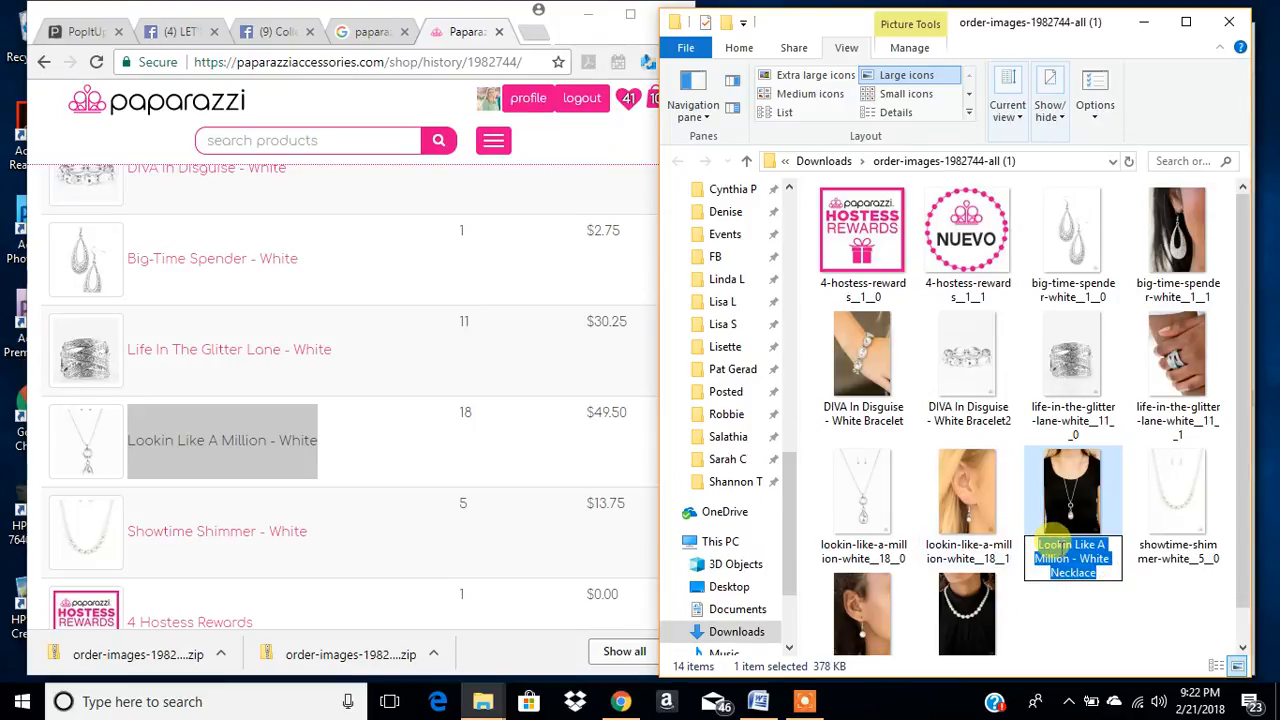
click(905, 525)
click(1010, 562)
key(ctrl+v)
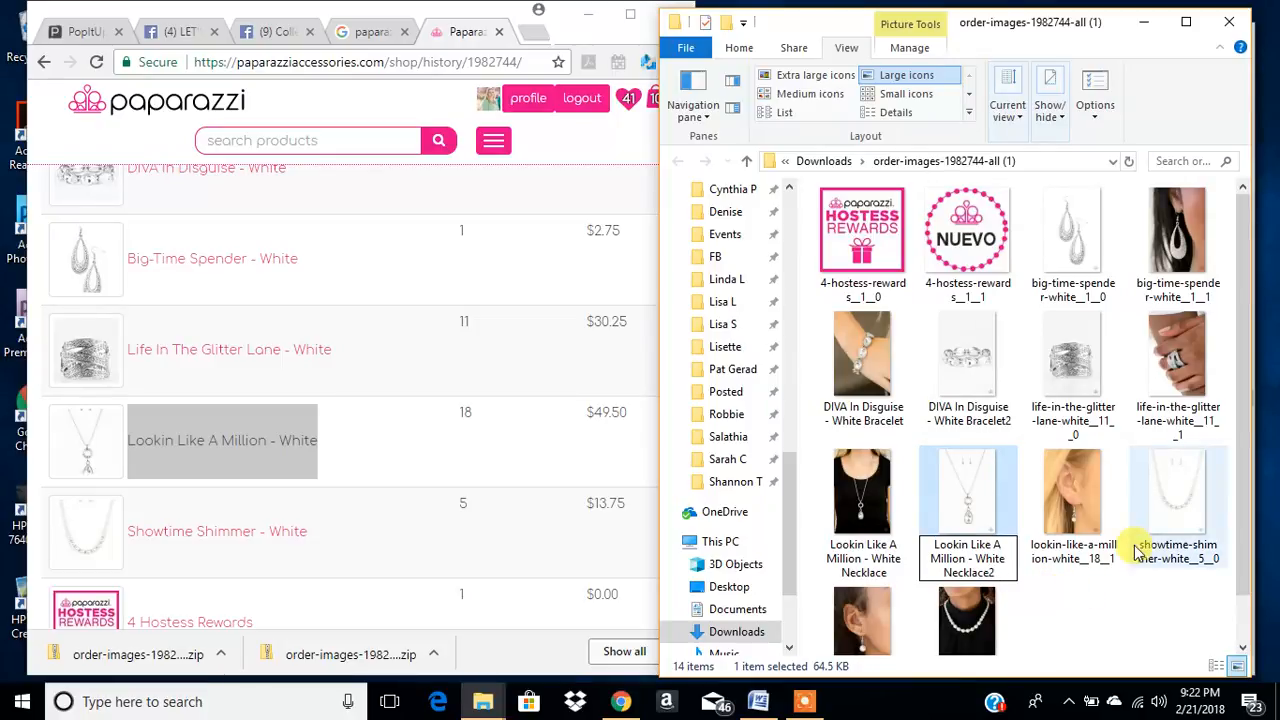
- Rename the earring photo lookin-like-a-million-white__18__1 as "Lookin Like A Million - White Necklace4"
click(1078, 518)
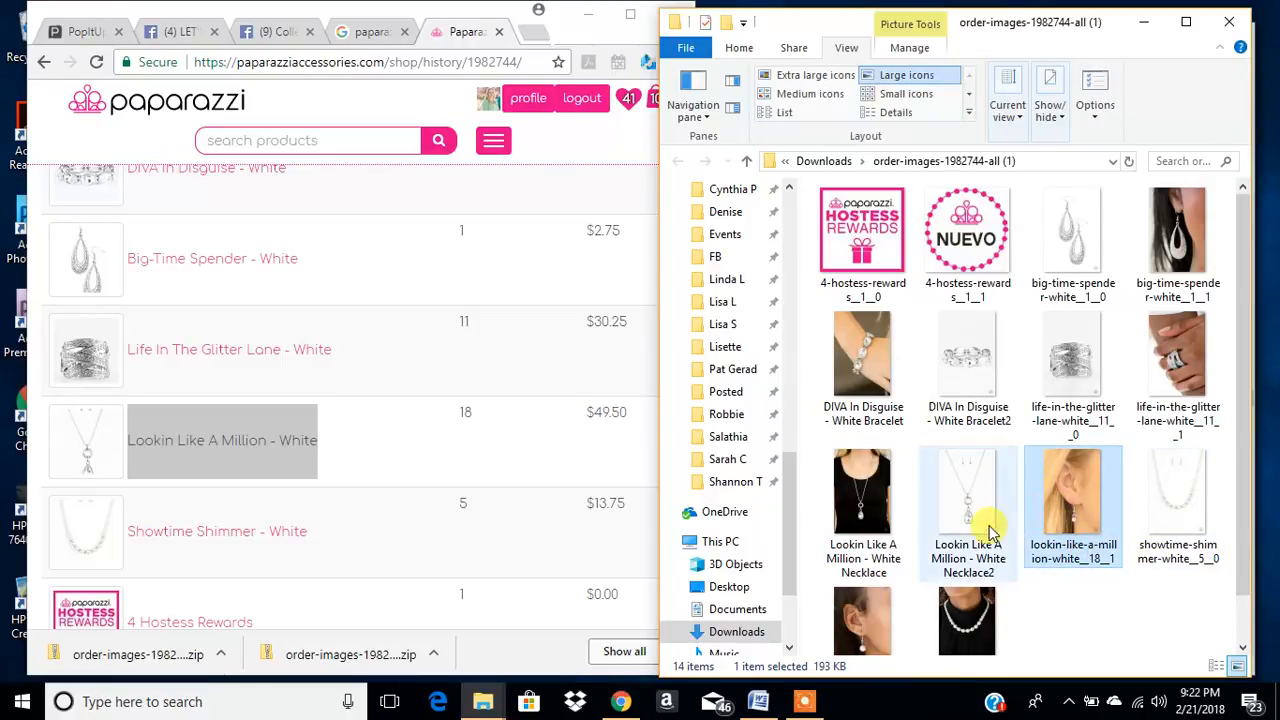
key(F2)
key(ctrl+v)
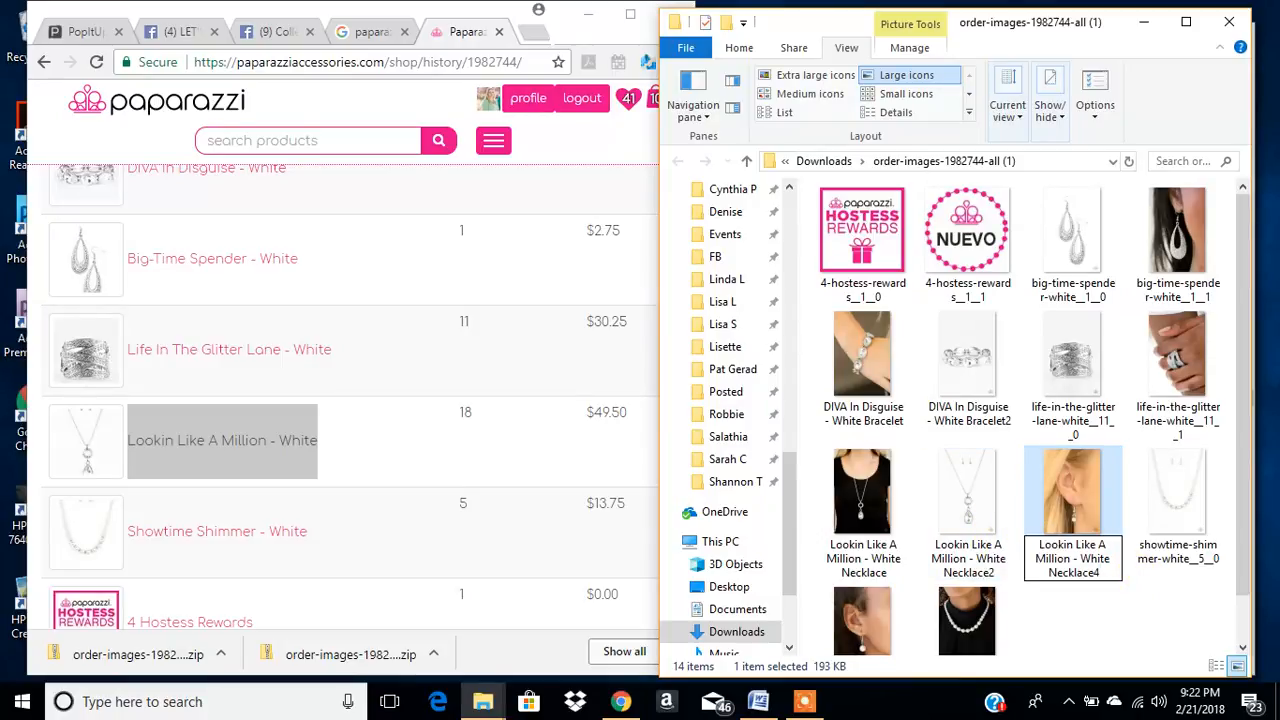
key(Return)
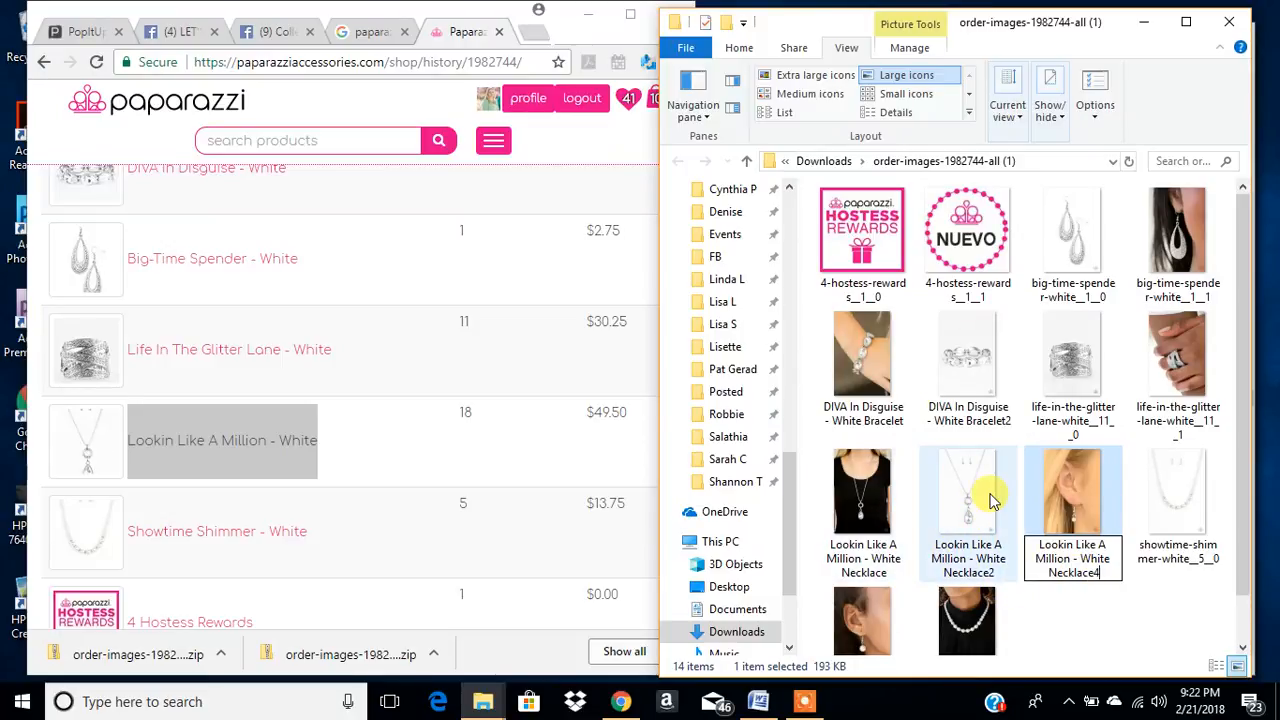
click(1047, 609)
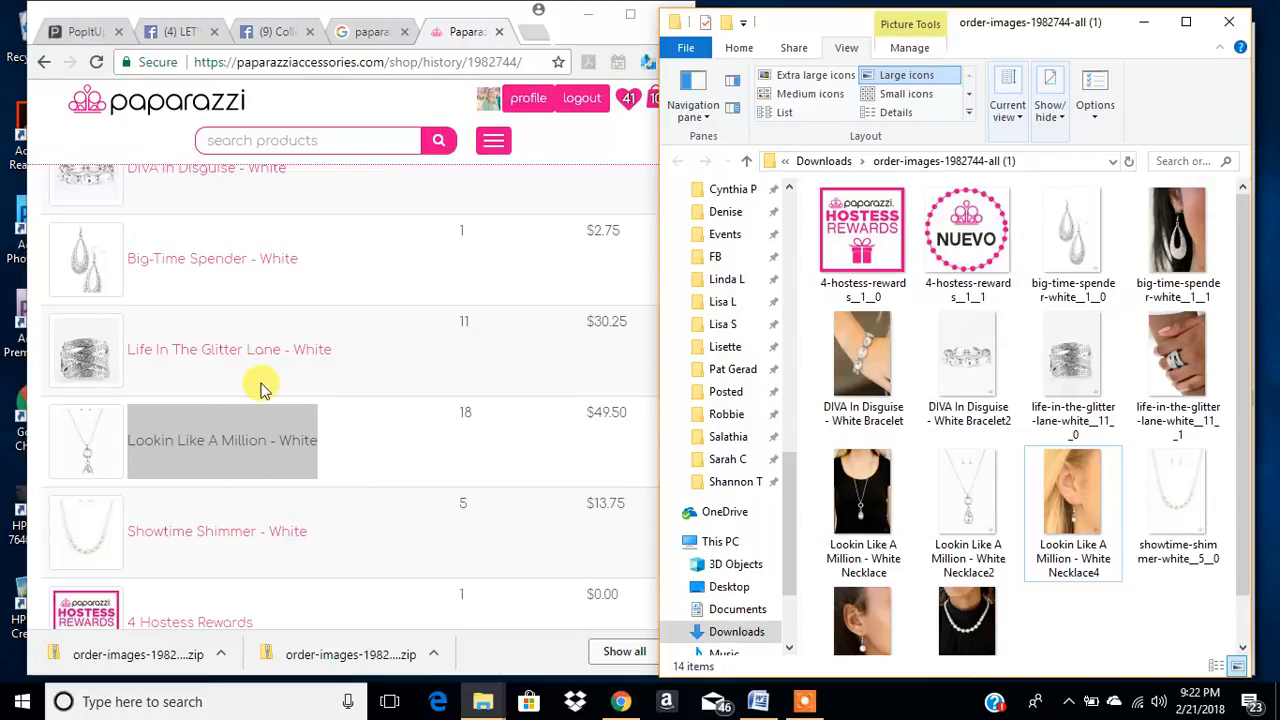
drag(310, 533, 120, 529)
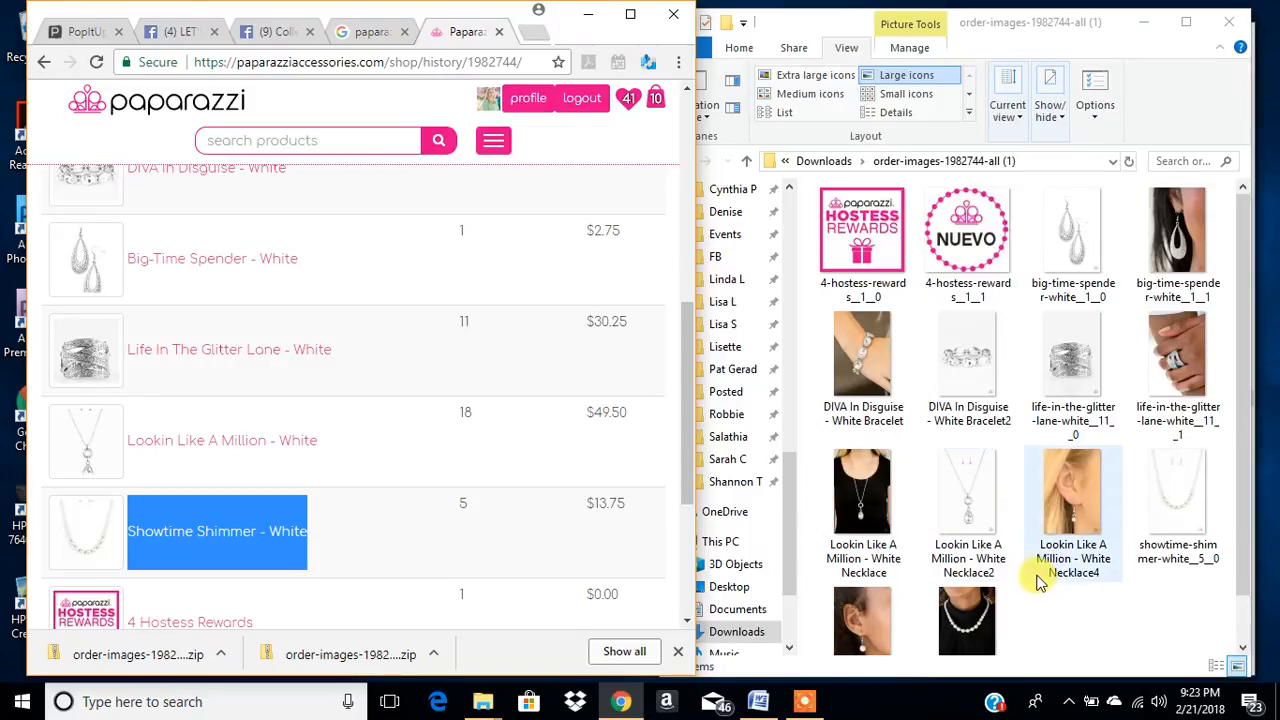
click(1066, 566)
click(505, 545)
- Widen the browser window and examine the order page's product list against the ring photos in the images folder
scroll(480, 430, up, 10)
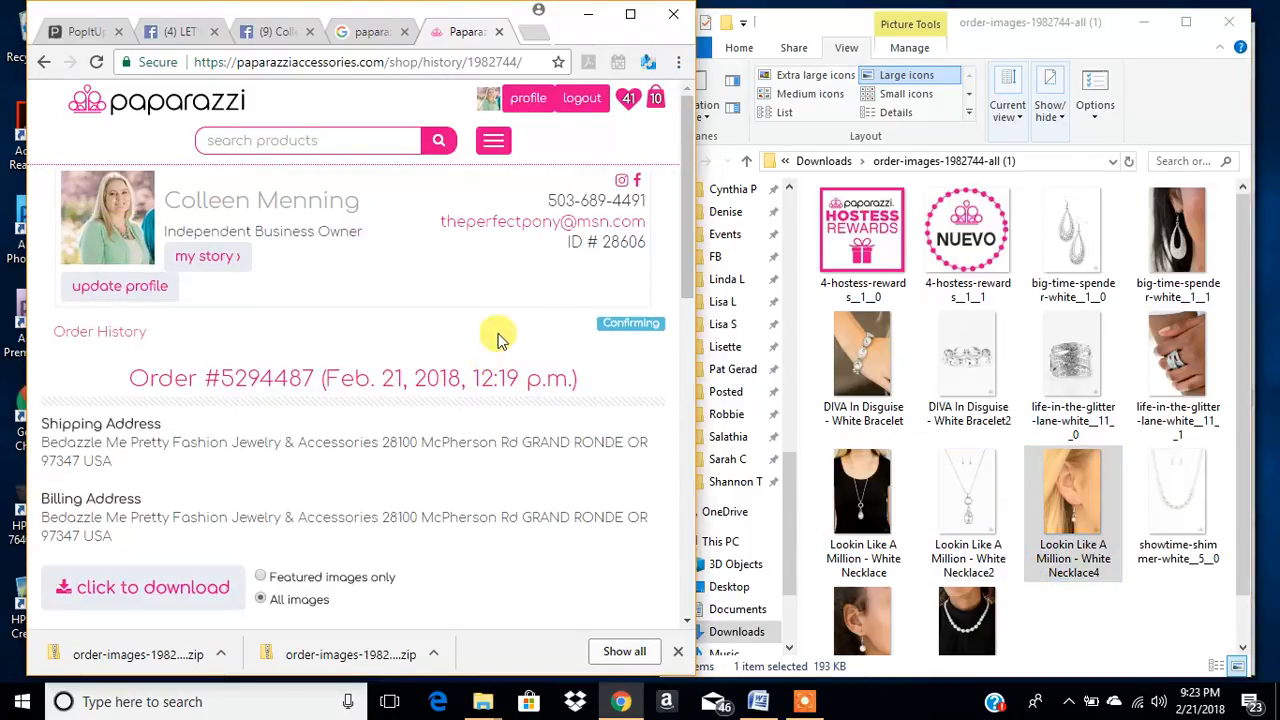
drag(697, 308, 1124, 362)
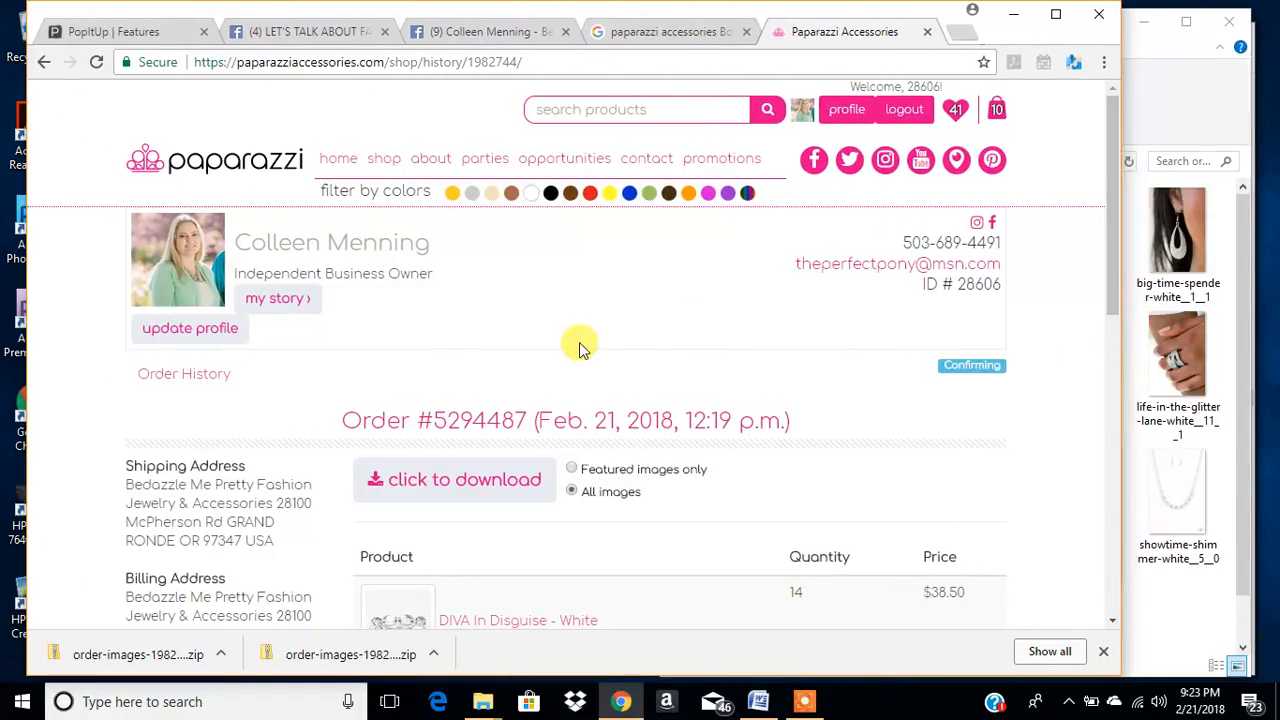
scroll(570, 343, down, 1)
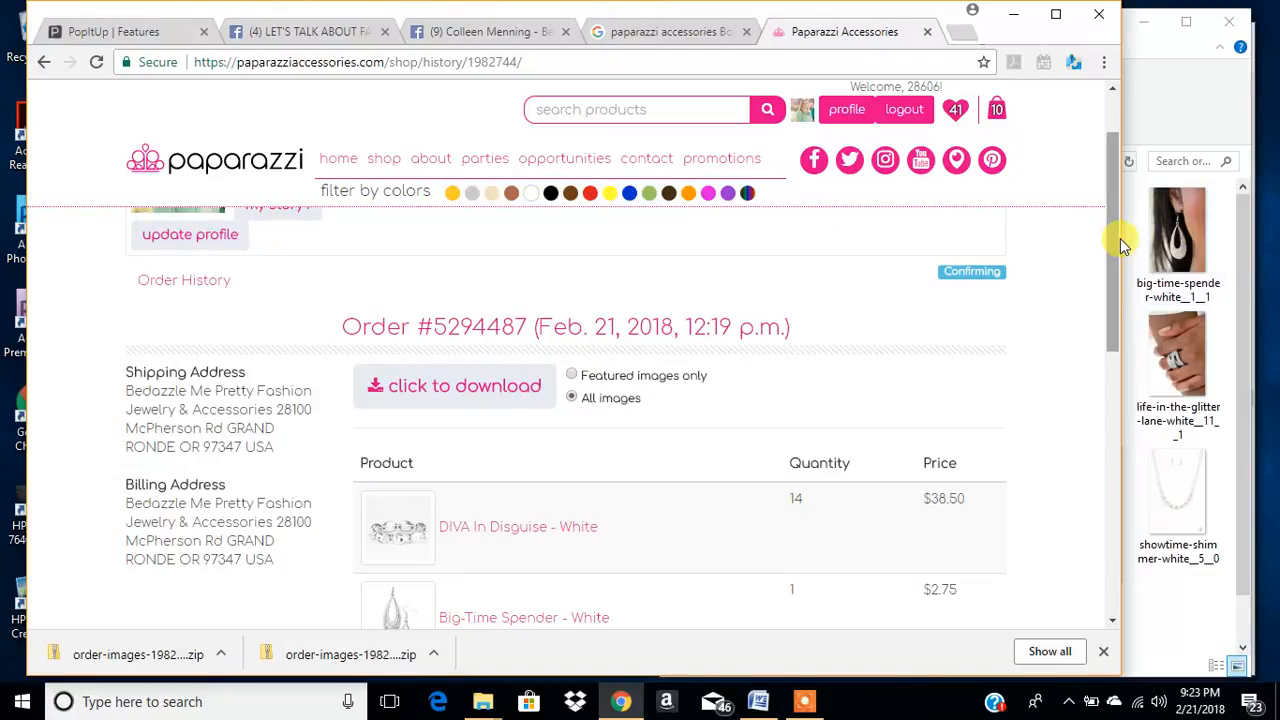
scroll(668, 508, down, 3)
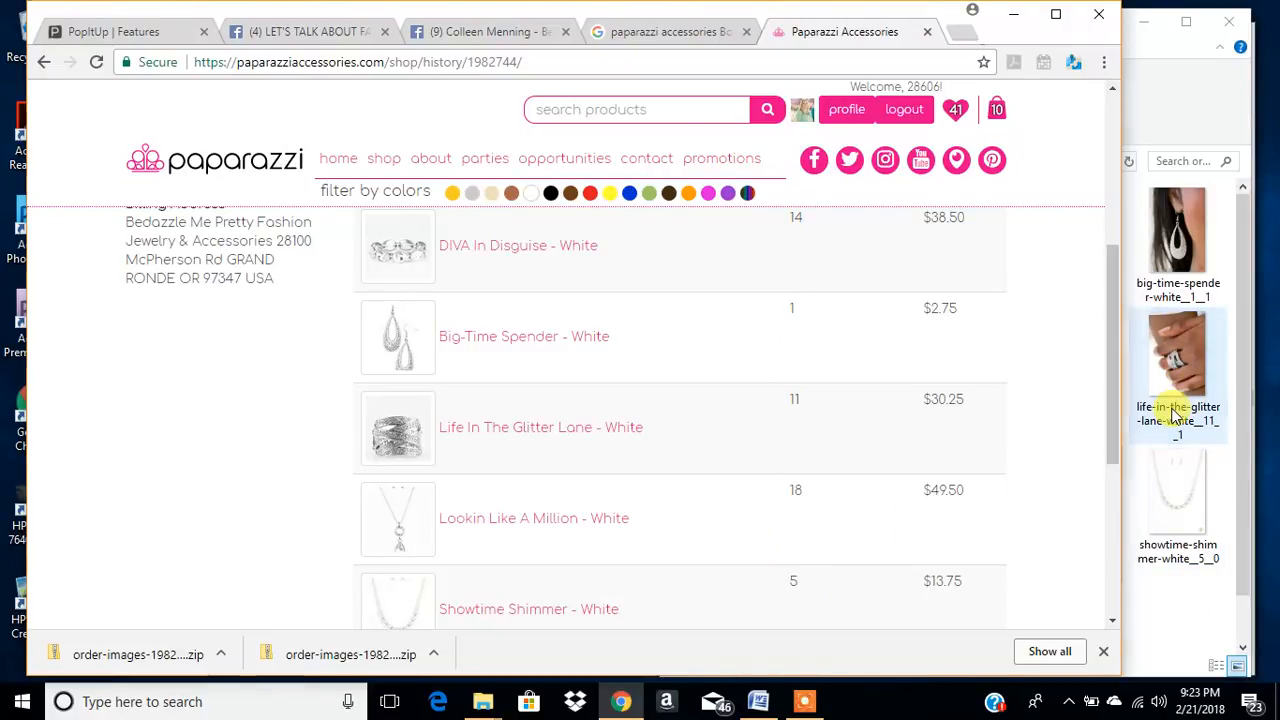
click(1181, 356)
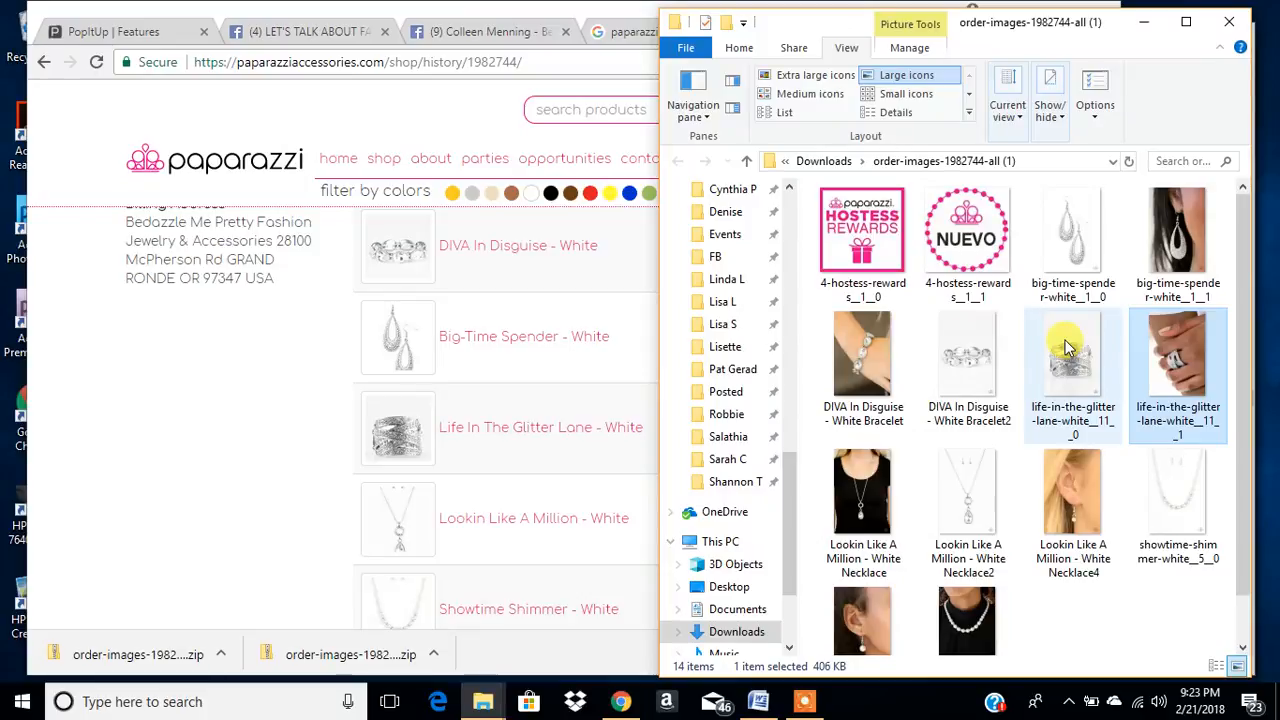
click(218, 452)
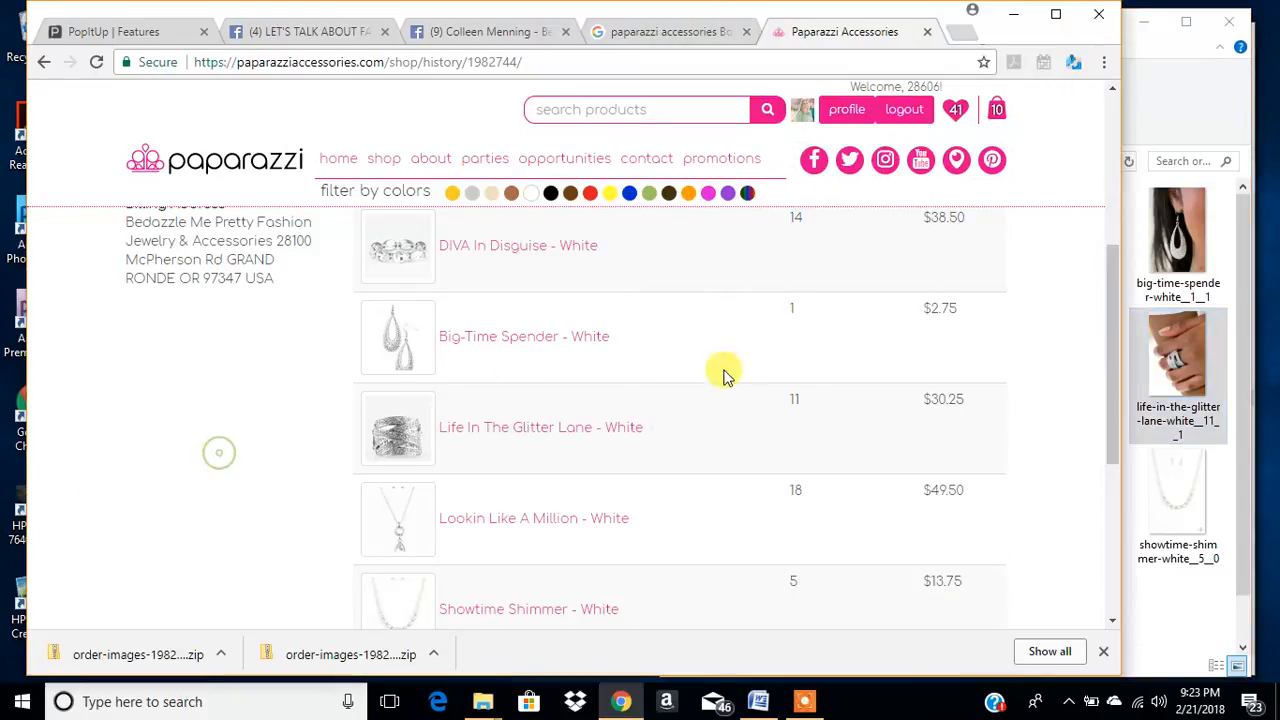
scroll(1000, 335, up, 4)
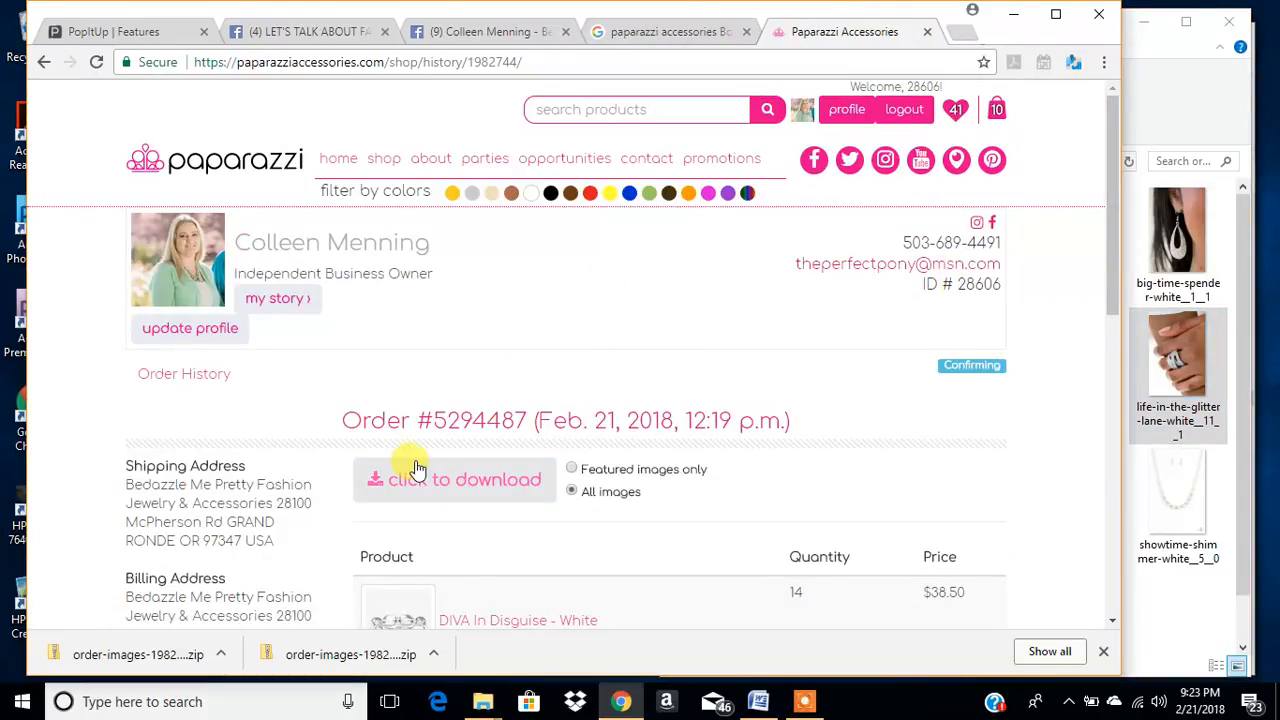
- Go through the profile to the back office and open the list of all orders
click(845, 112)
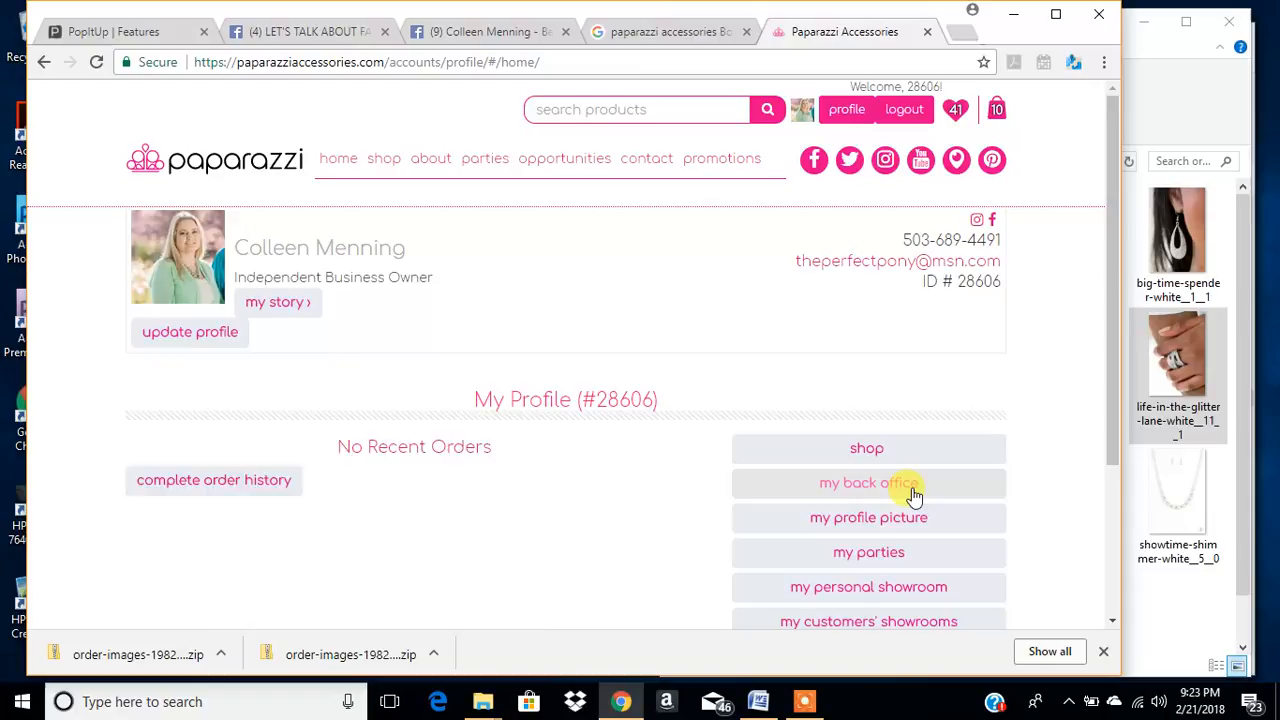
click(908, 490)
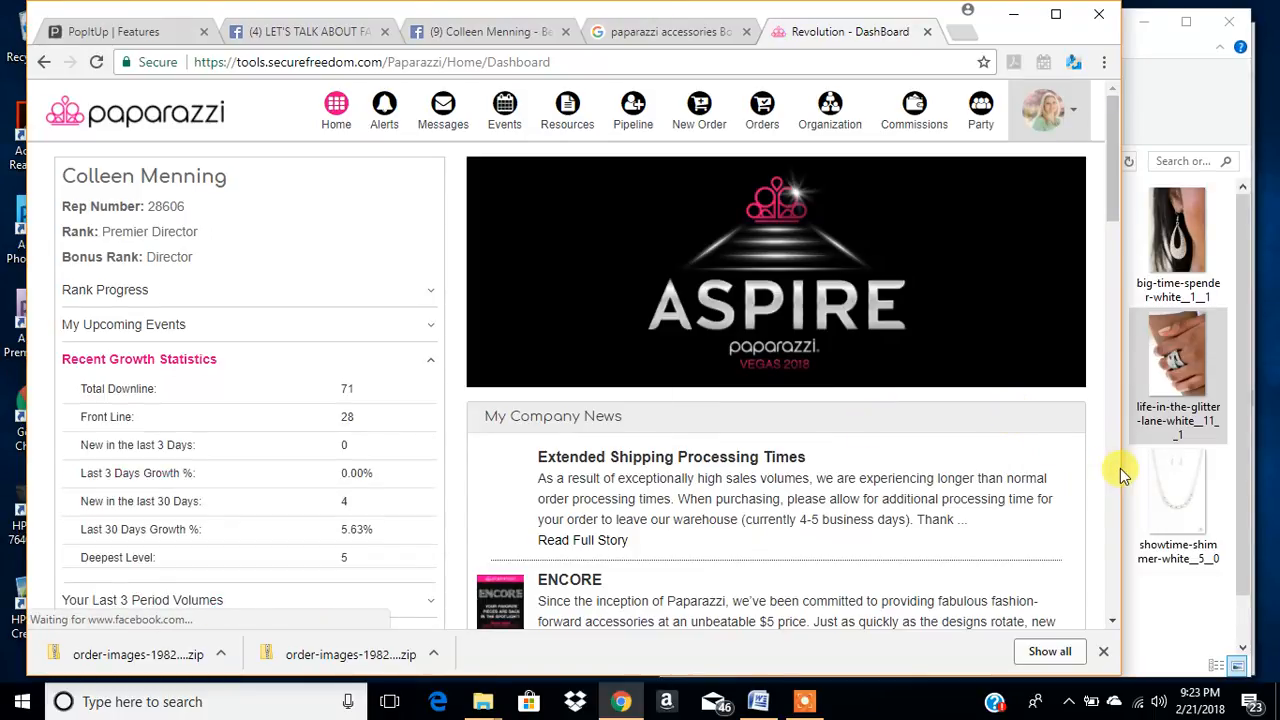
click(762, 112)
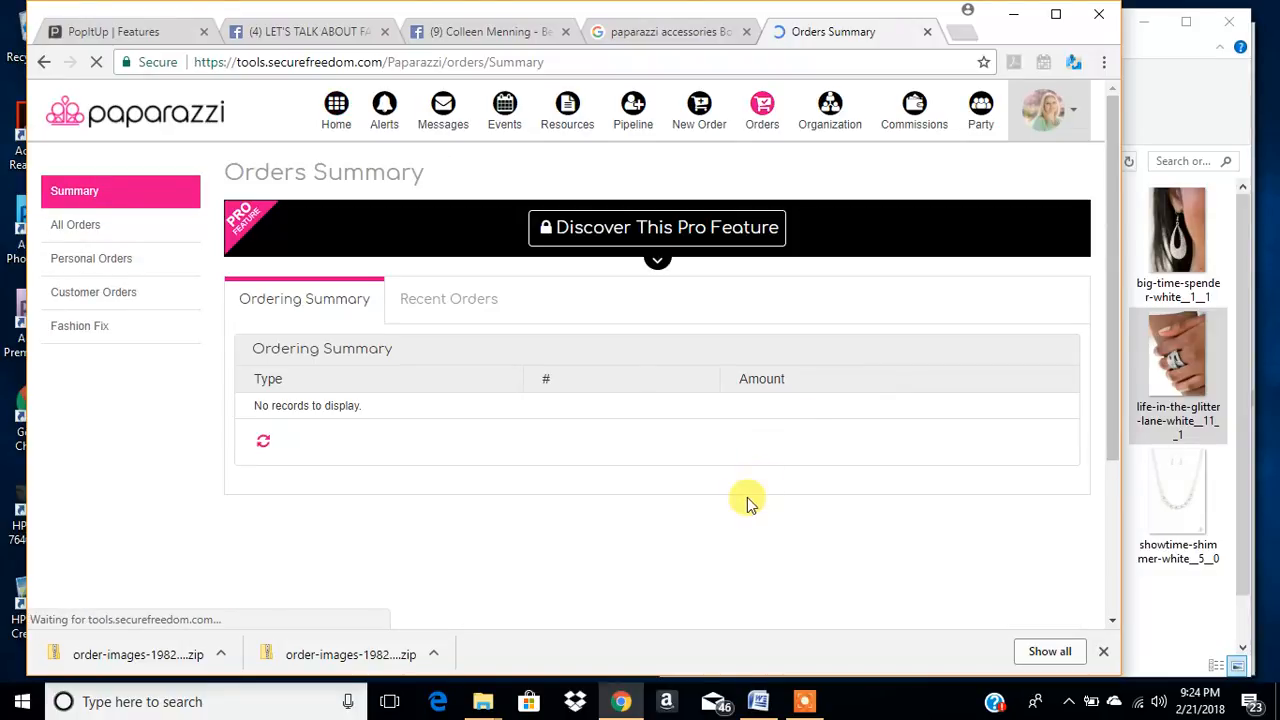
click(92, 226)
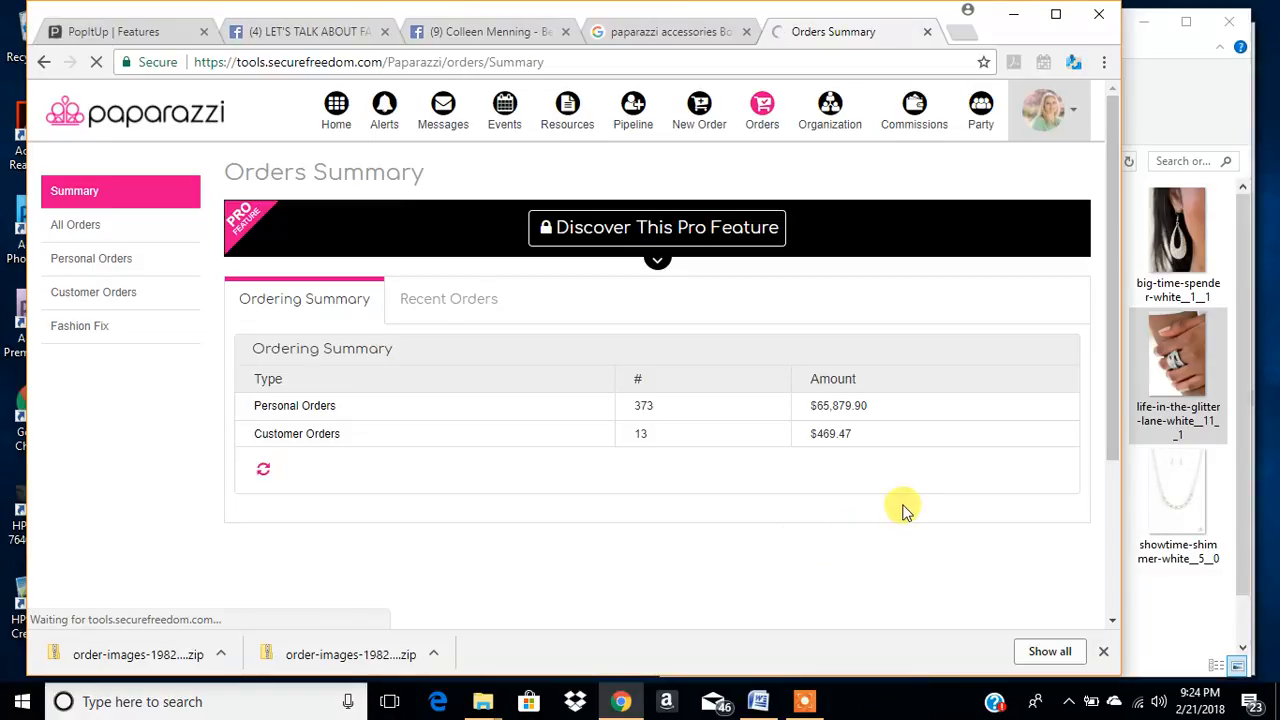
scroll(890, 498, down, 2)
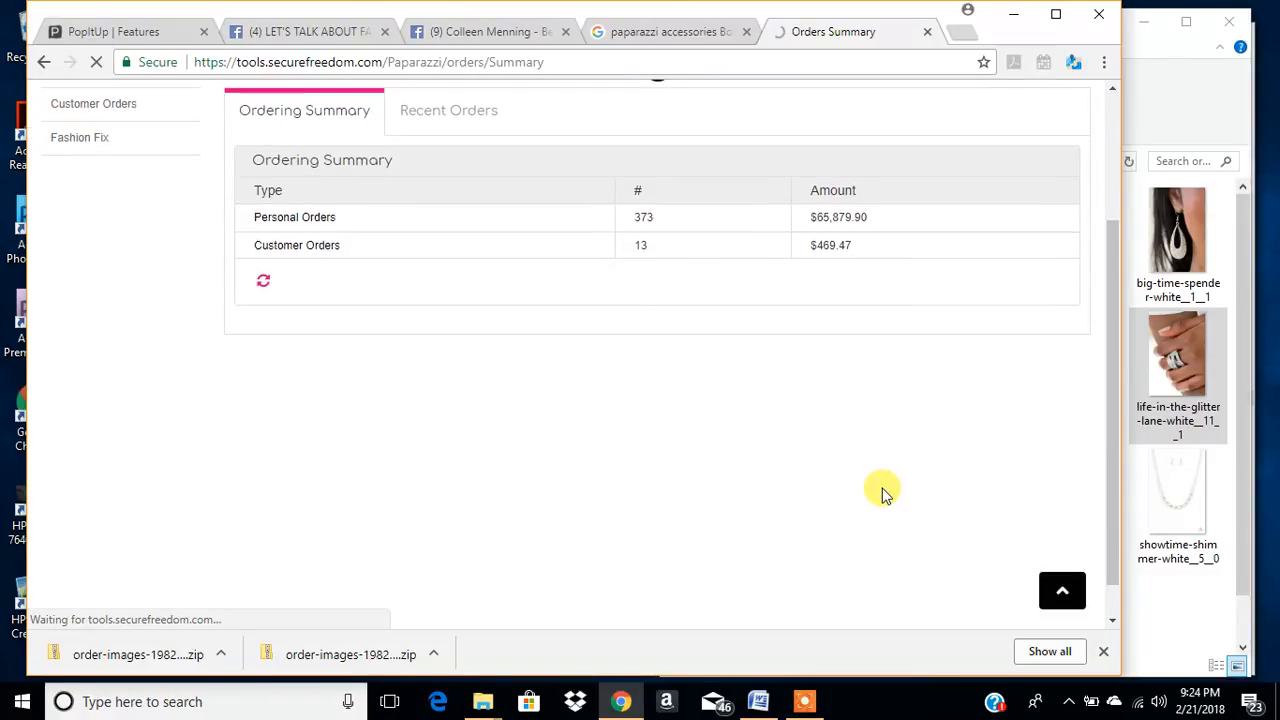
scroll(883, 494, down, 1)
scroll(882, 493, up, 3)
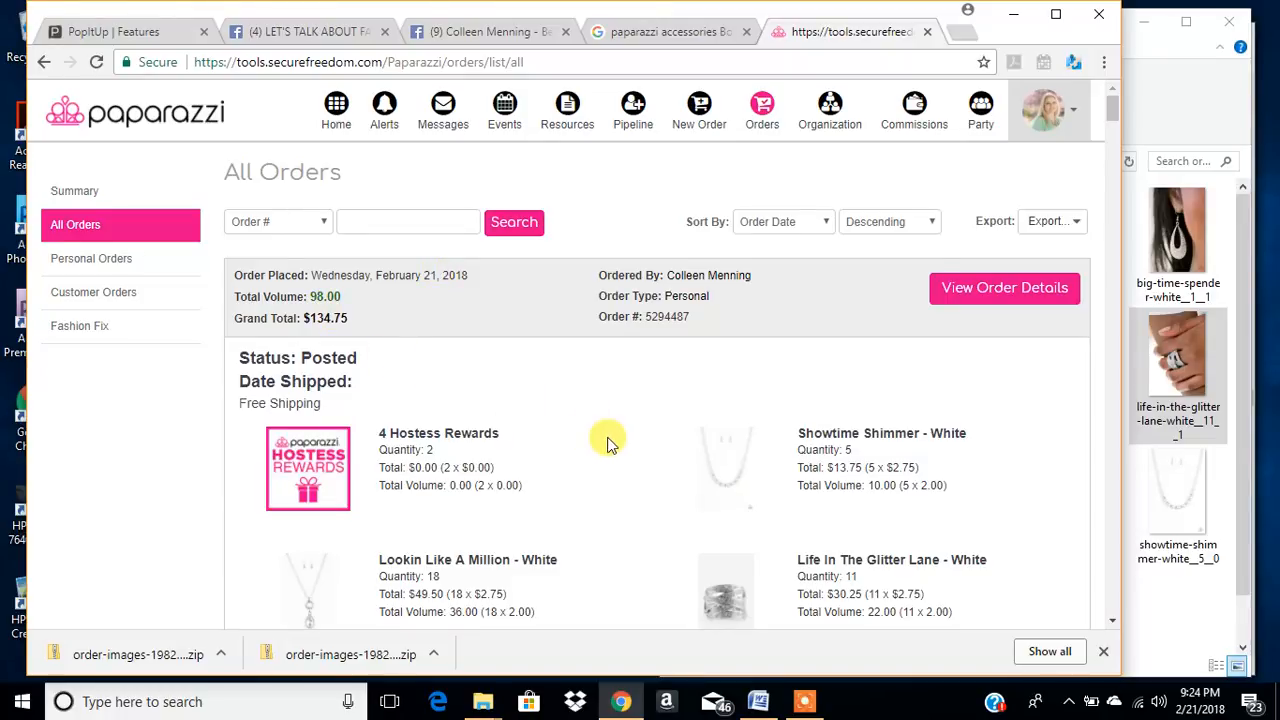
- Narrow the browser to uncover the images folder, keeping the February 21, 2018 order's products in view
scroll(620, 450, down, 3)
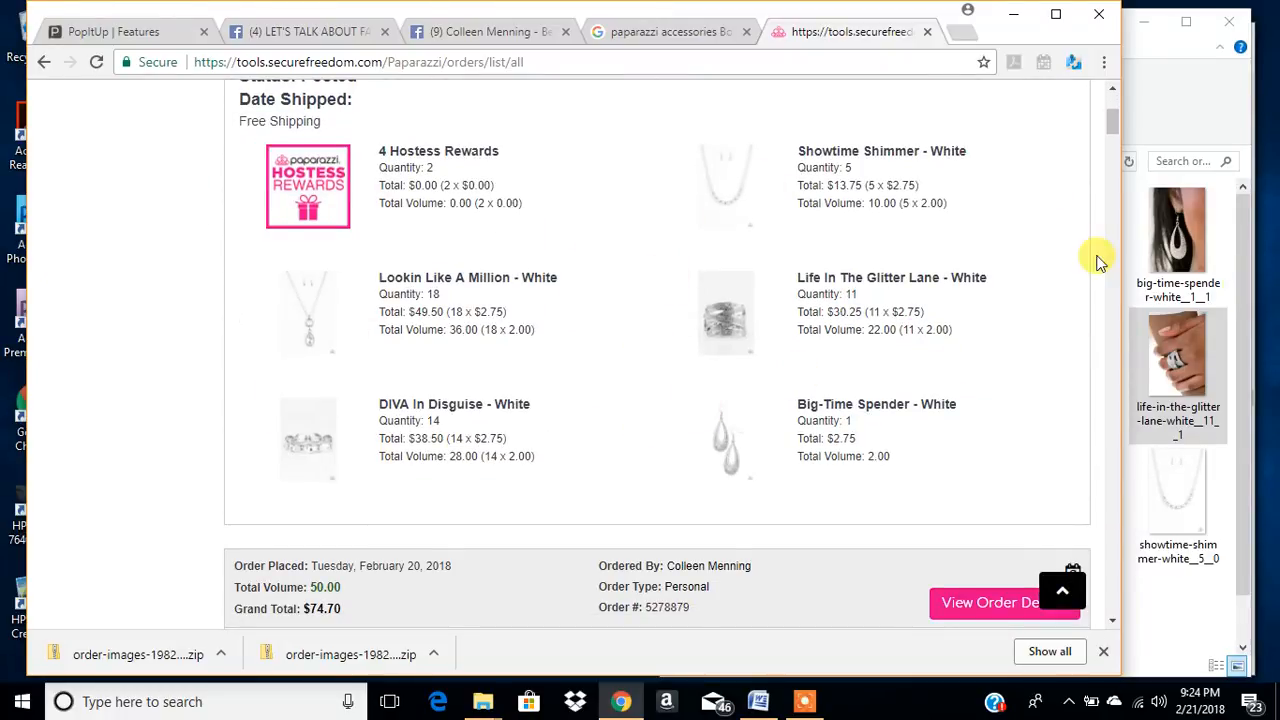
drag(1123, 245, 750, 366)
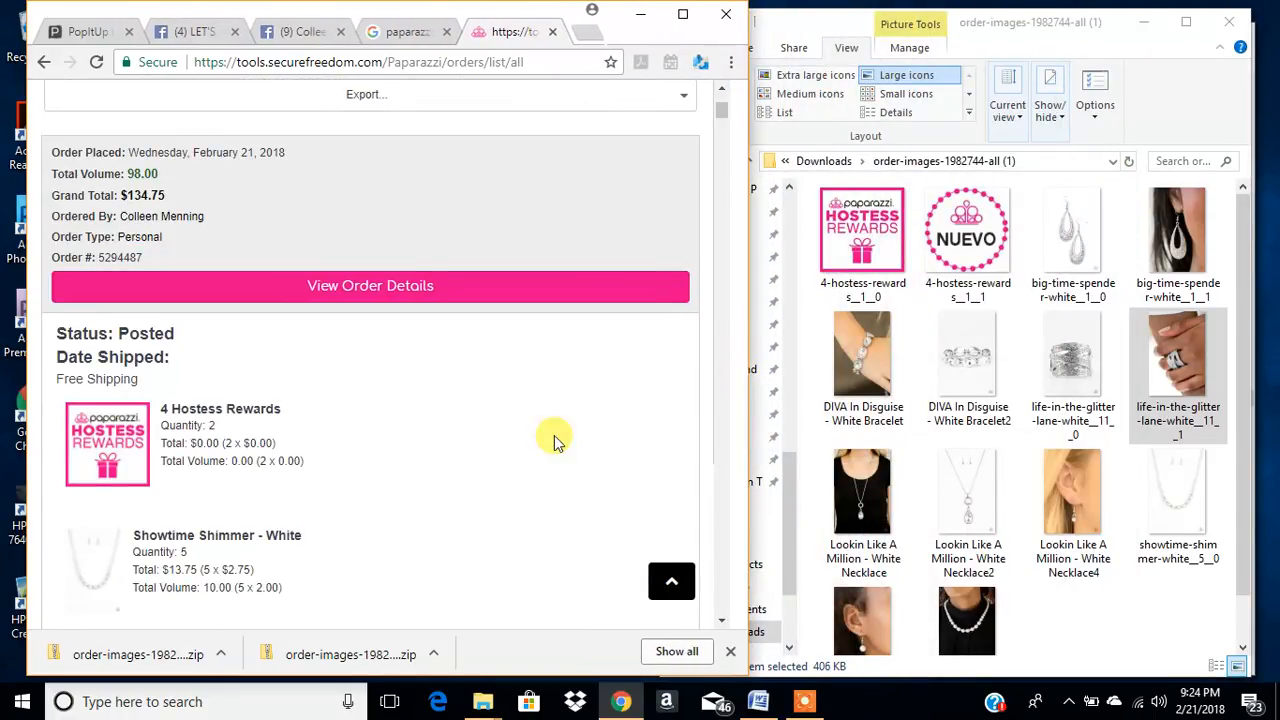
scroll(443, 465, down, 2)
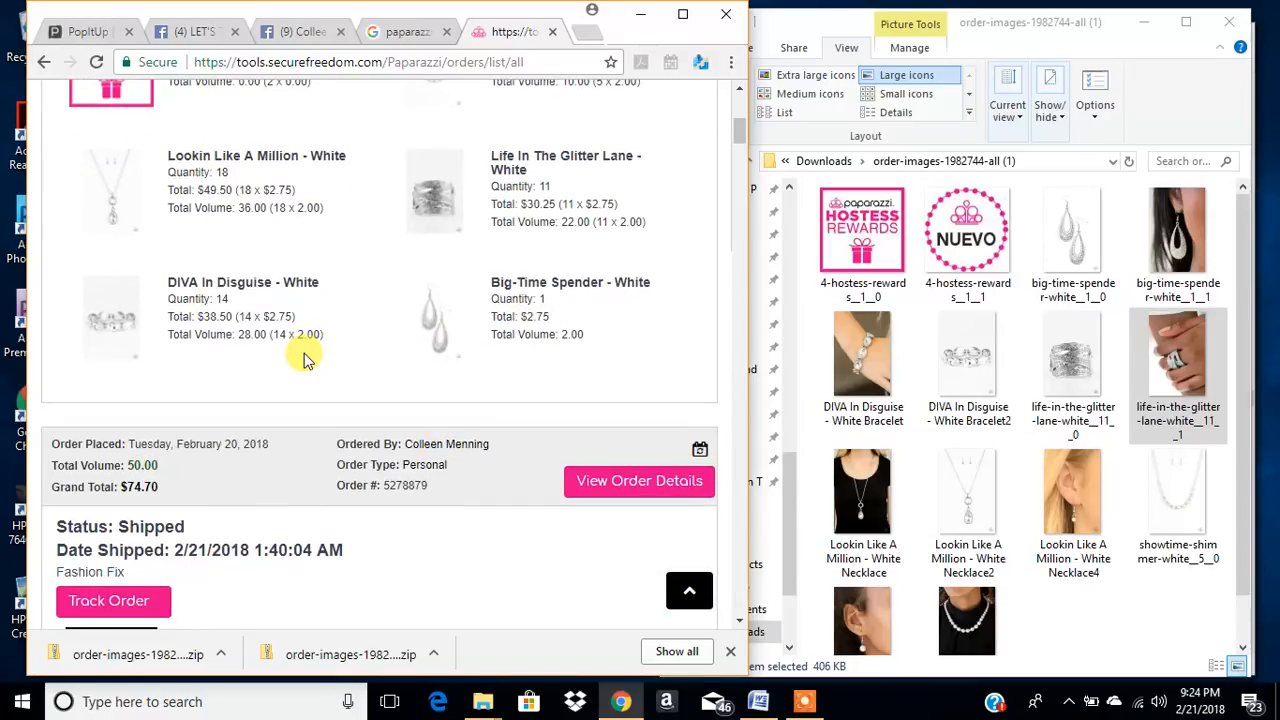
scroll(306, 357, up, 1)
scroll(310, 234, up, 1)
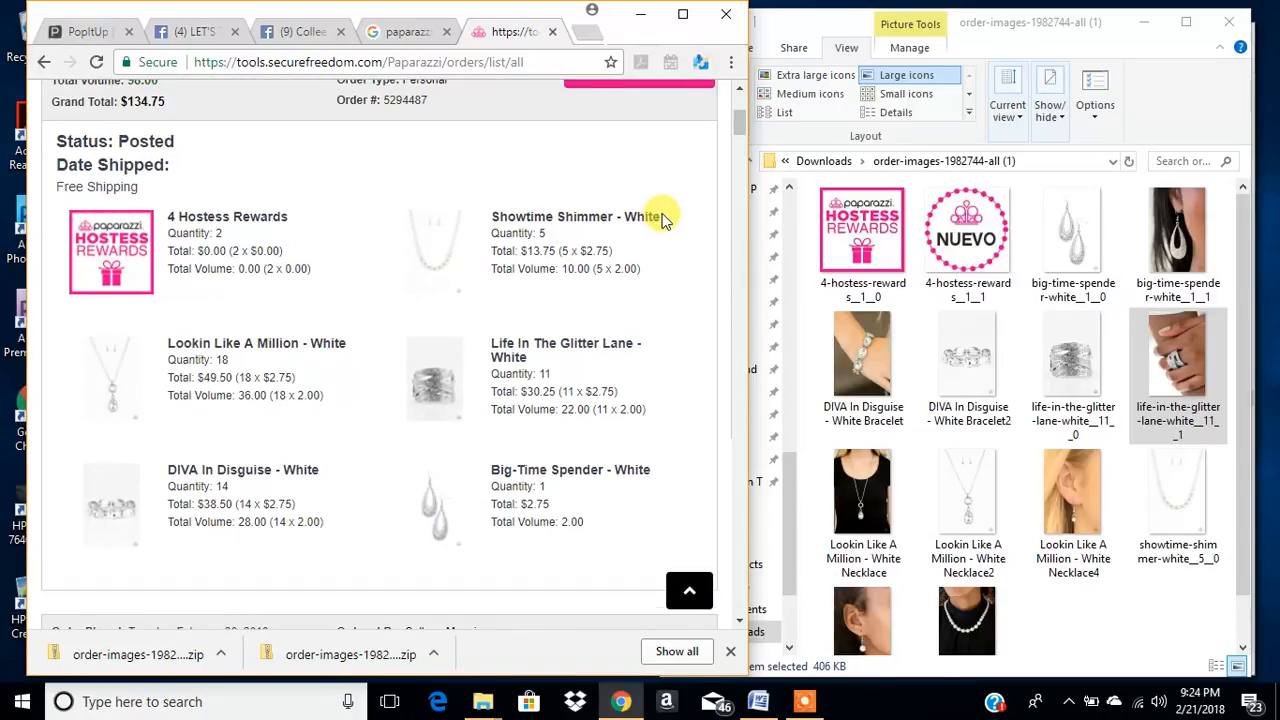
- Copy the product name from the order and rename the photo showtime-shimmer-white__5__2 as "Showtime Shimmer - White Necklace"
drag(666, 220, 497, 217)
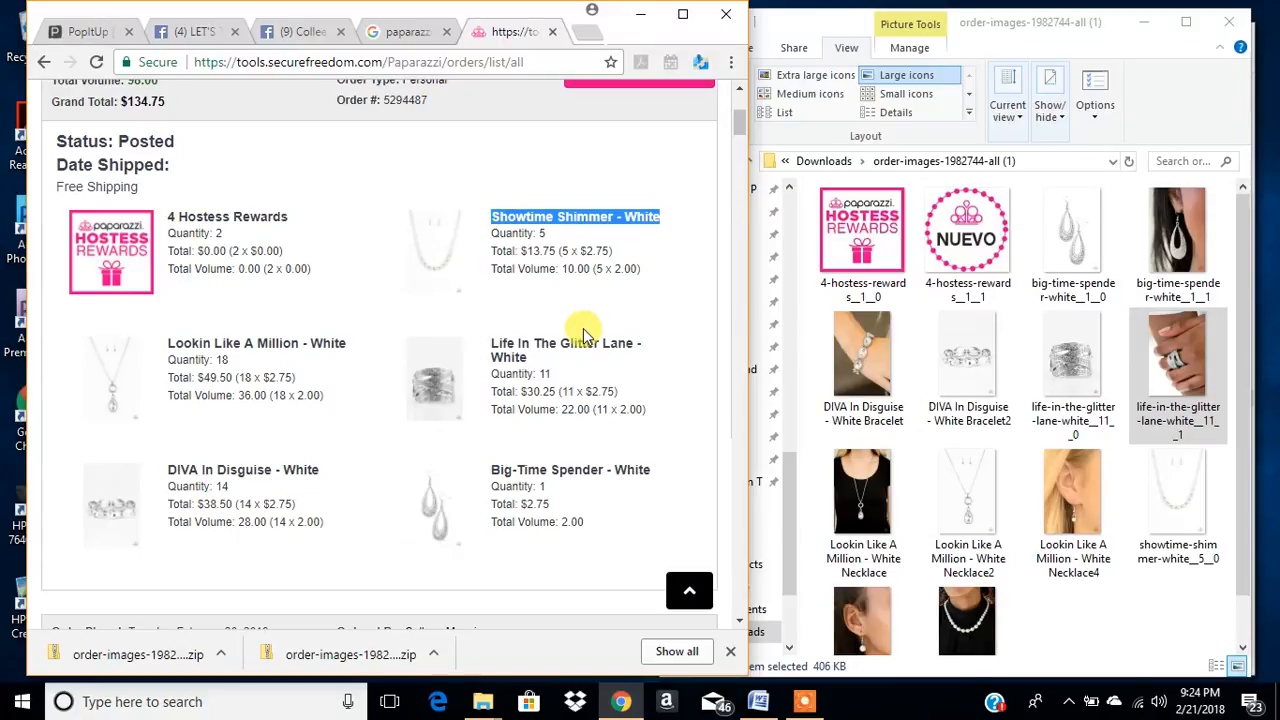
right_click(620, 218)
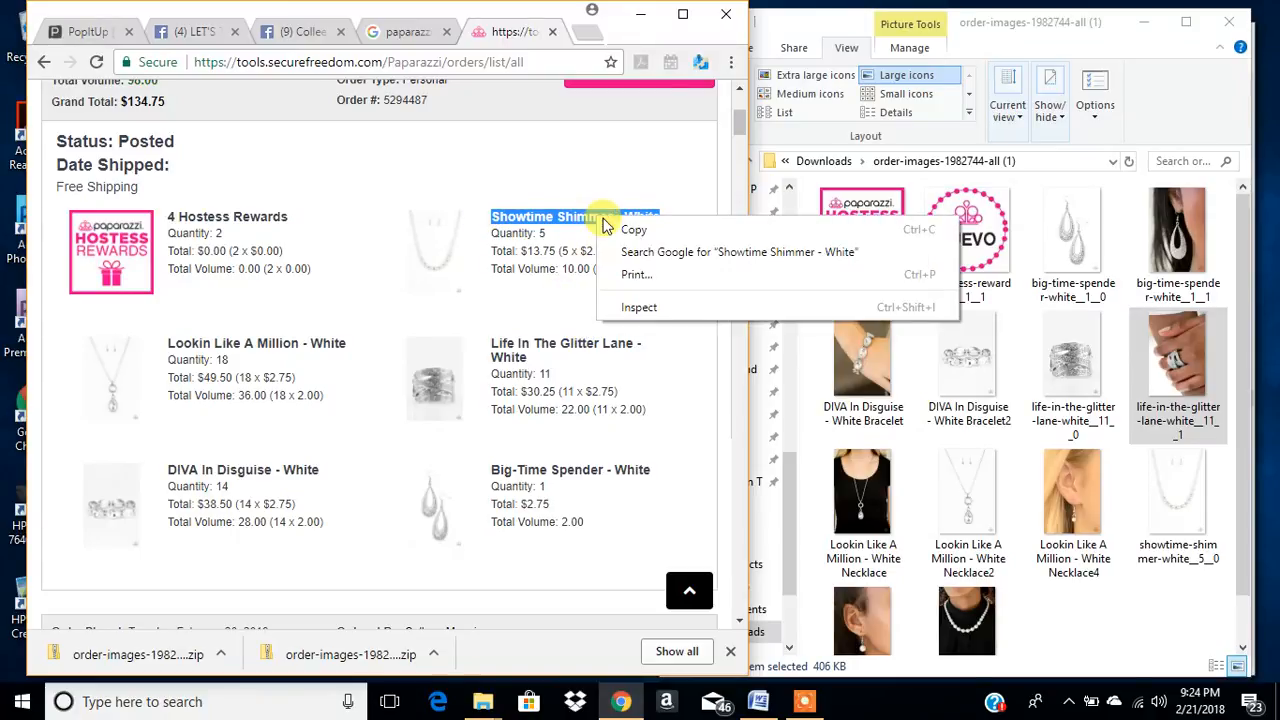
click(640, 229)
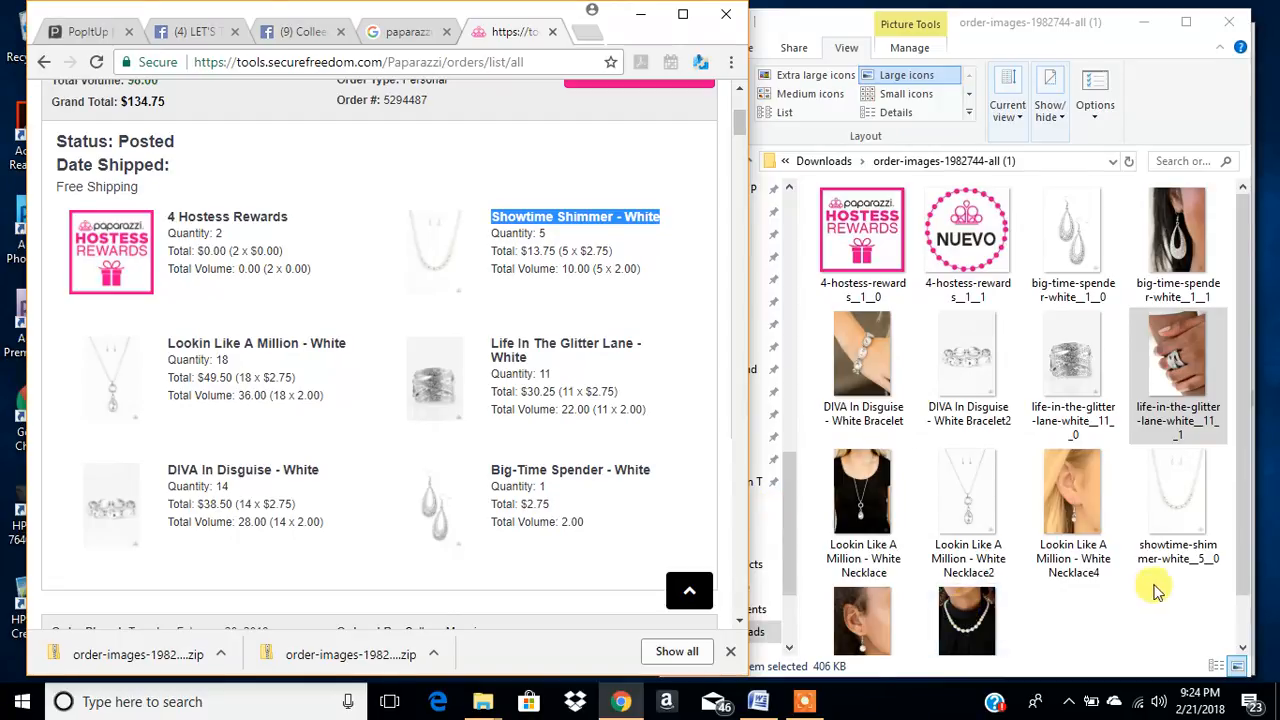
click(1015, 635)
click(965, 640)
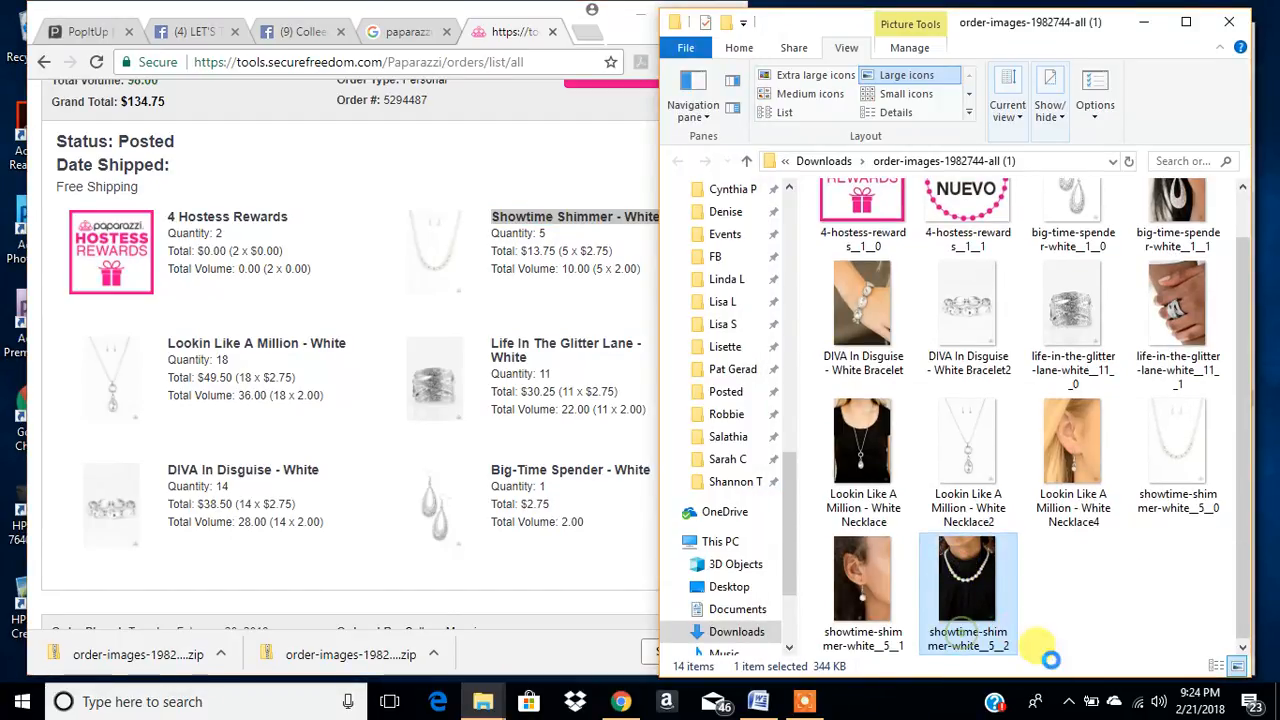
right_click(970, 630)
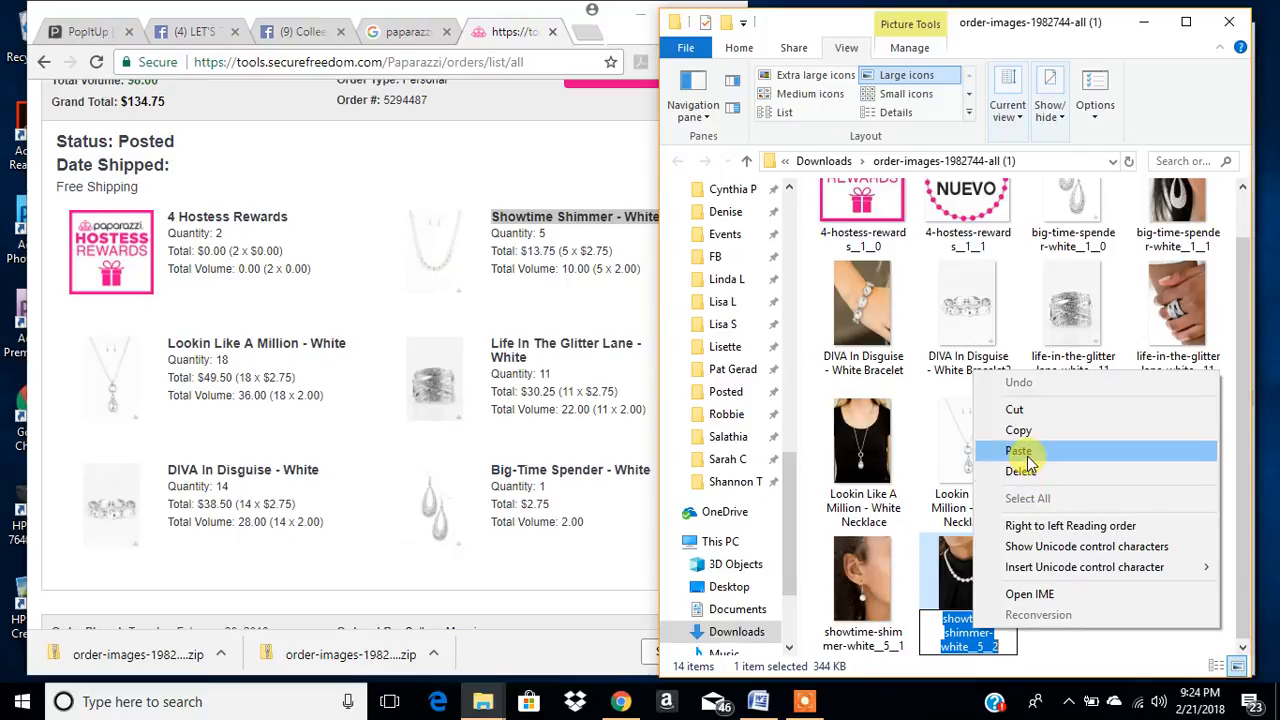
click(1019, 452)
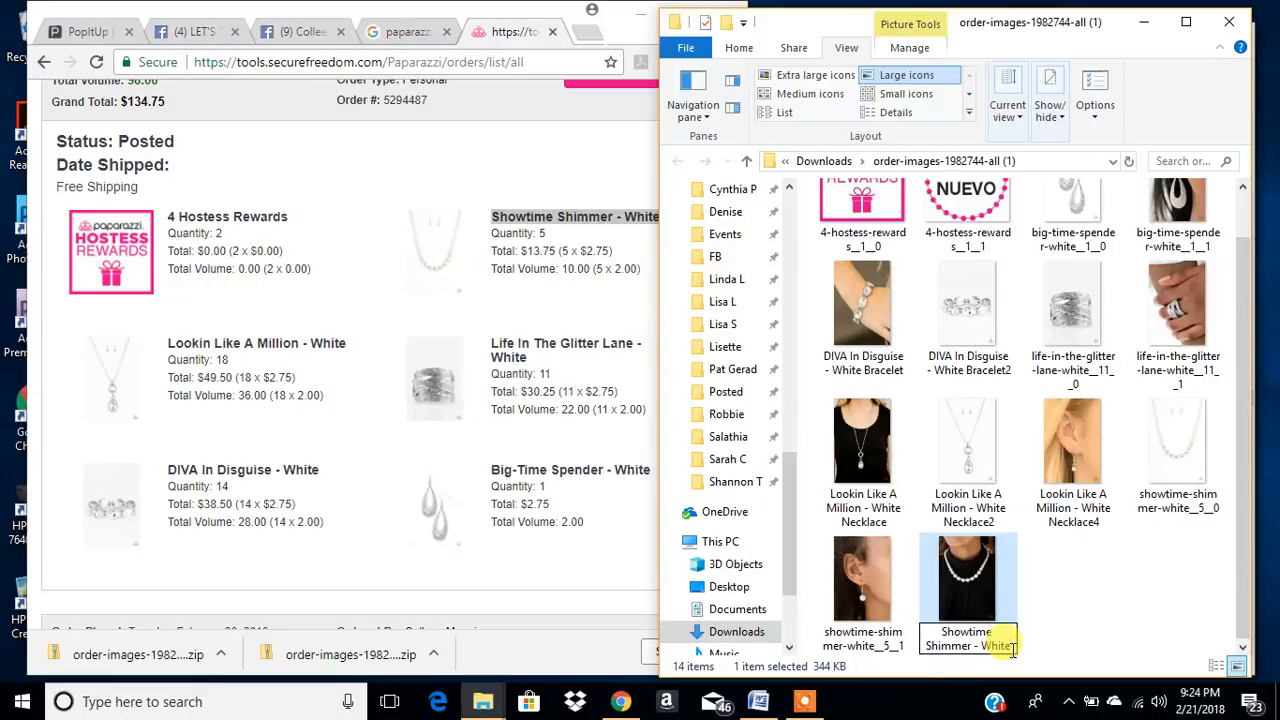
text(Necklace)
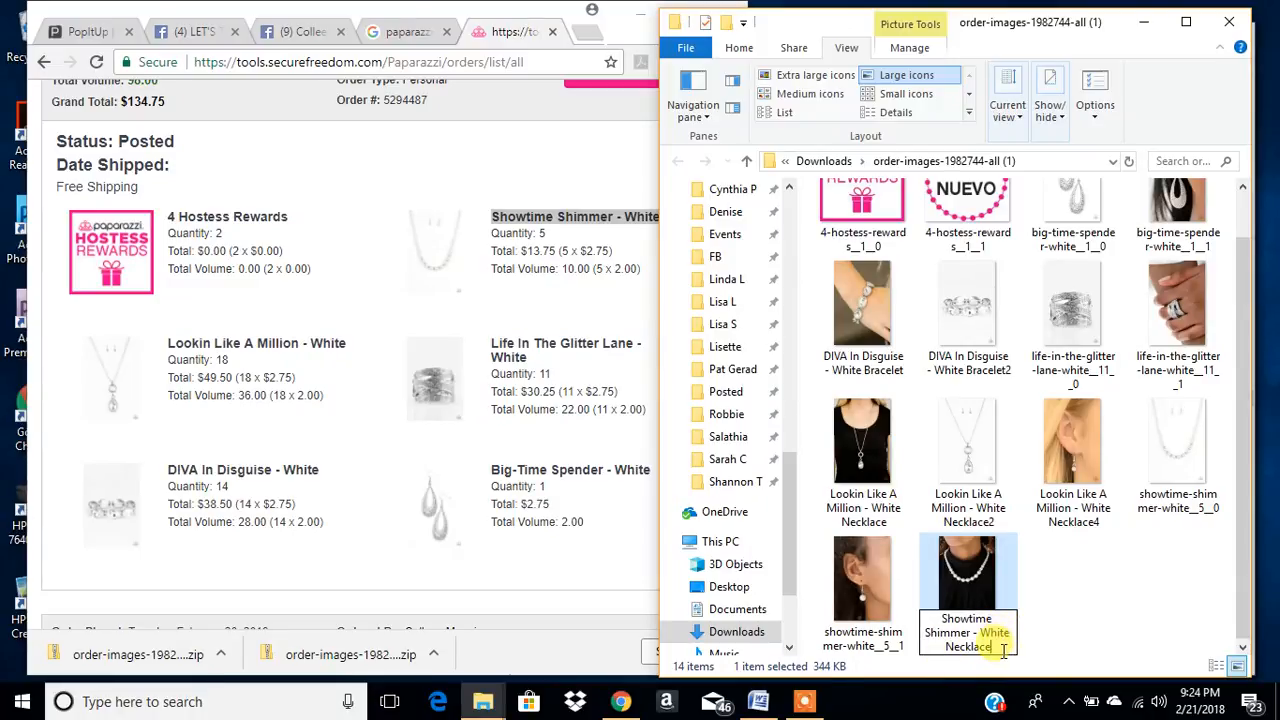
key(ctrl+a)
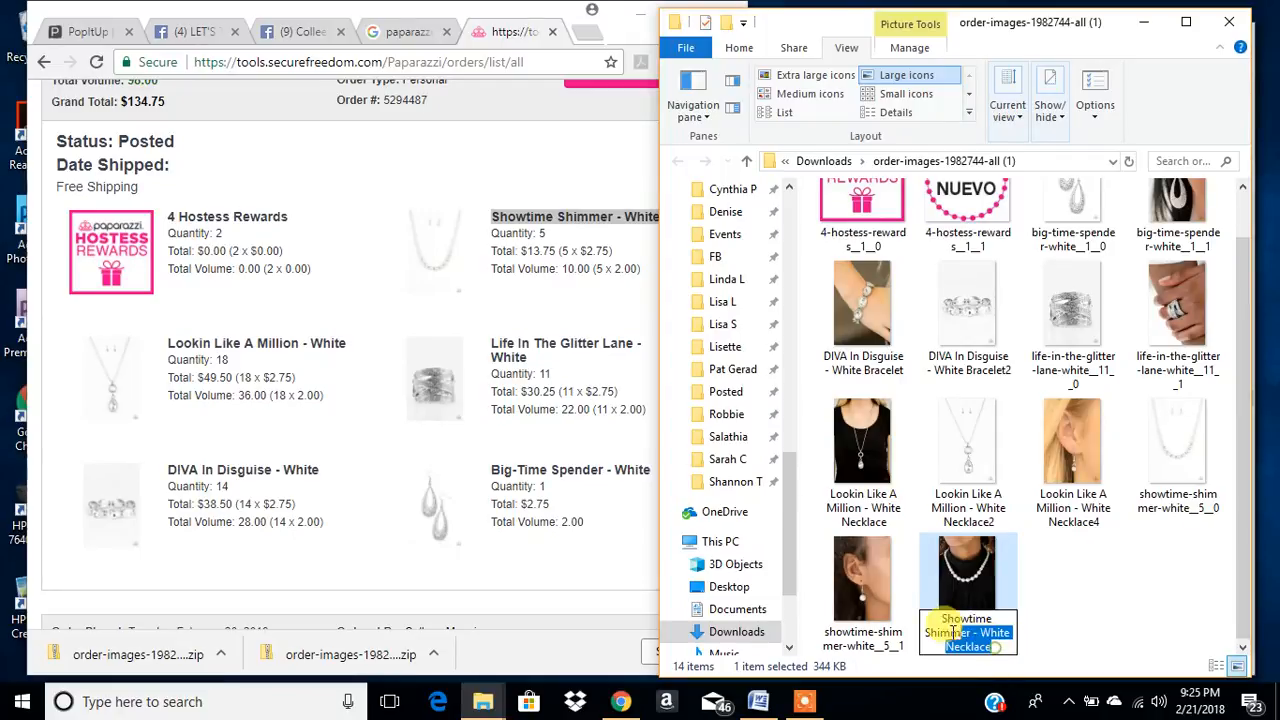
click(1000, 645)
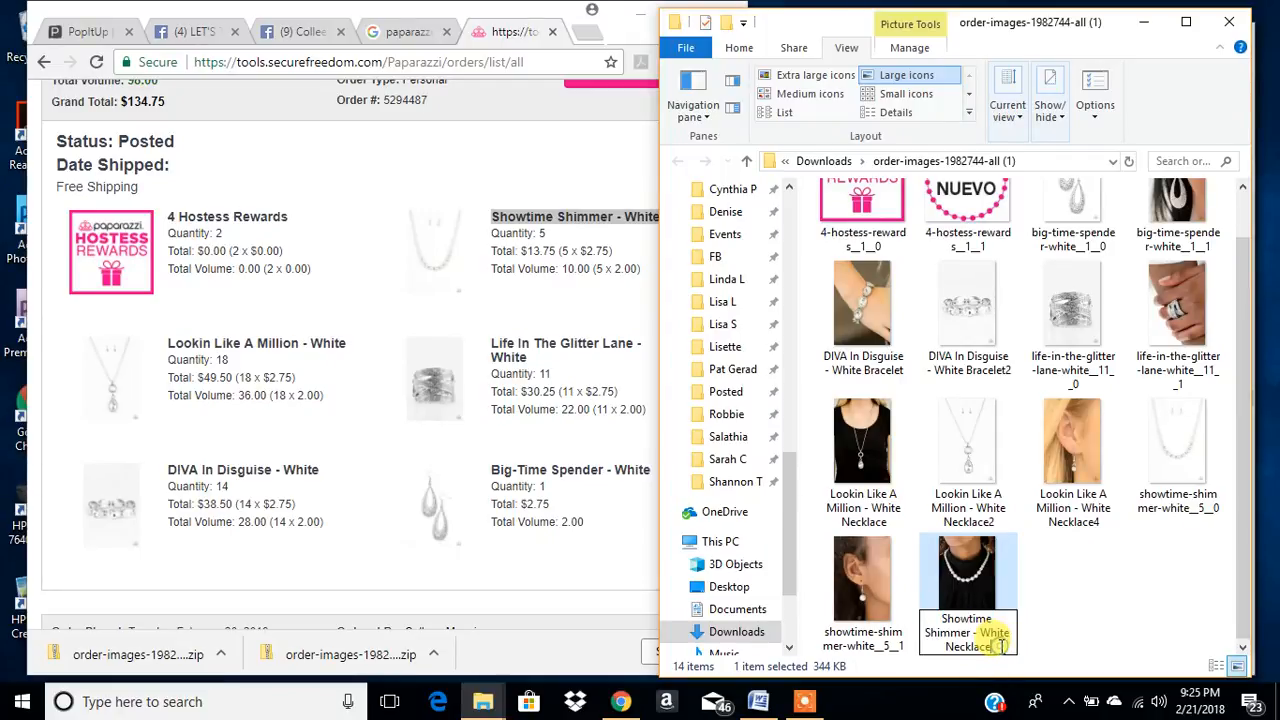
key(ctrl+a)
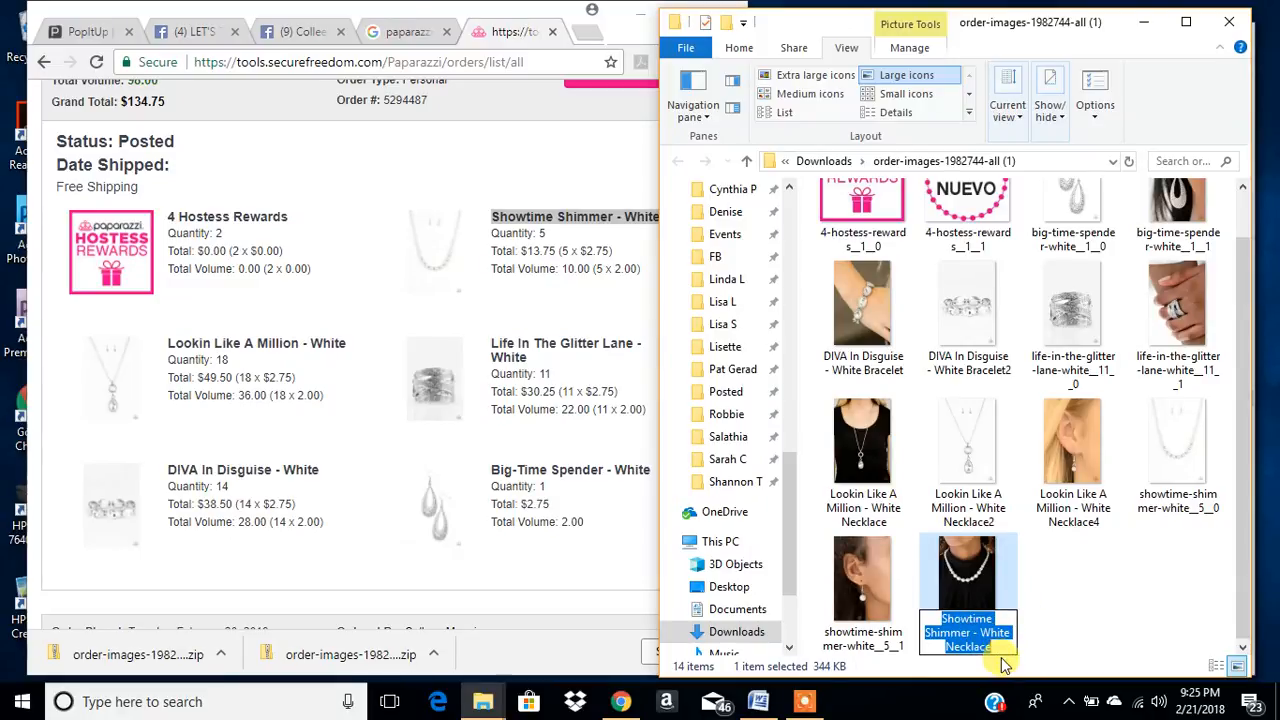
- Rename the plain necklace photo showtime-shimmer-white__5__0 as "Showtime Shimmer - White Necklace2"
click(1180, 500)
click(868, 641)
key(ctrl+v)
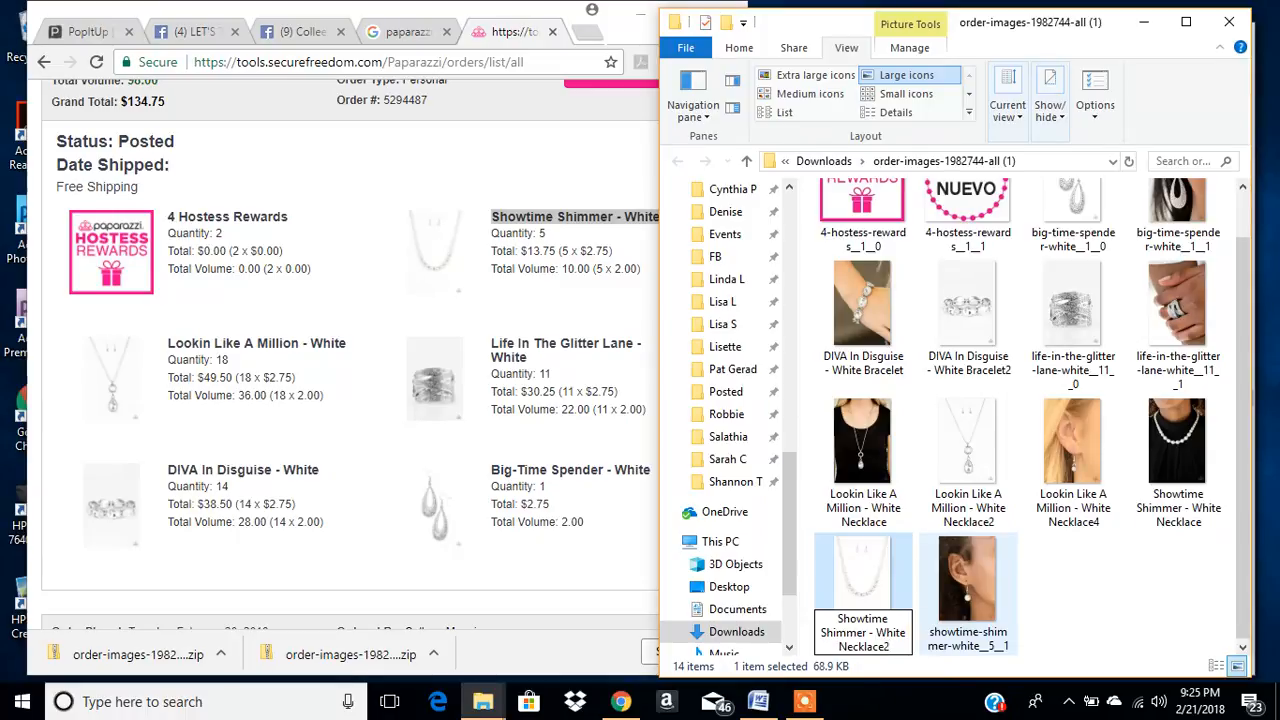
text(2)
key(ctrl+a)
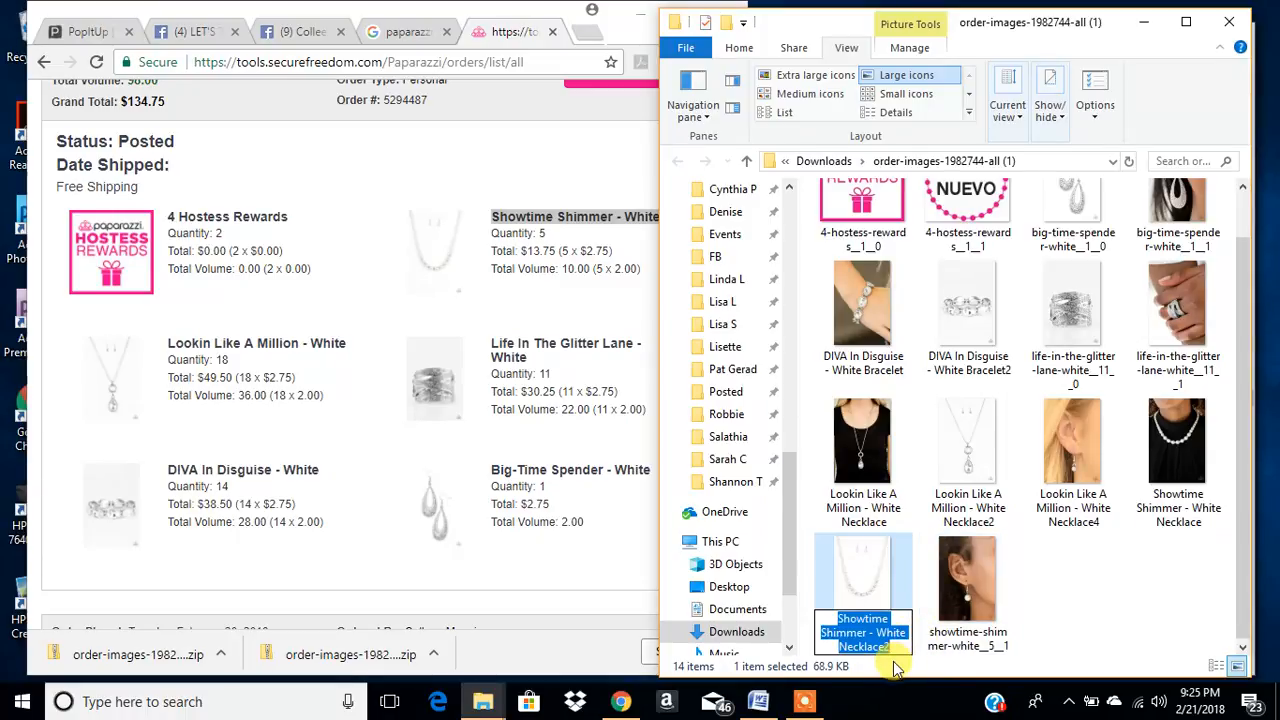
key(Return)
- Rename the earring photo showtime-shimmer-white__5__1 as "Showtime Shimmer - White Necklace4"
click(987, 631)
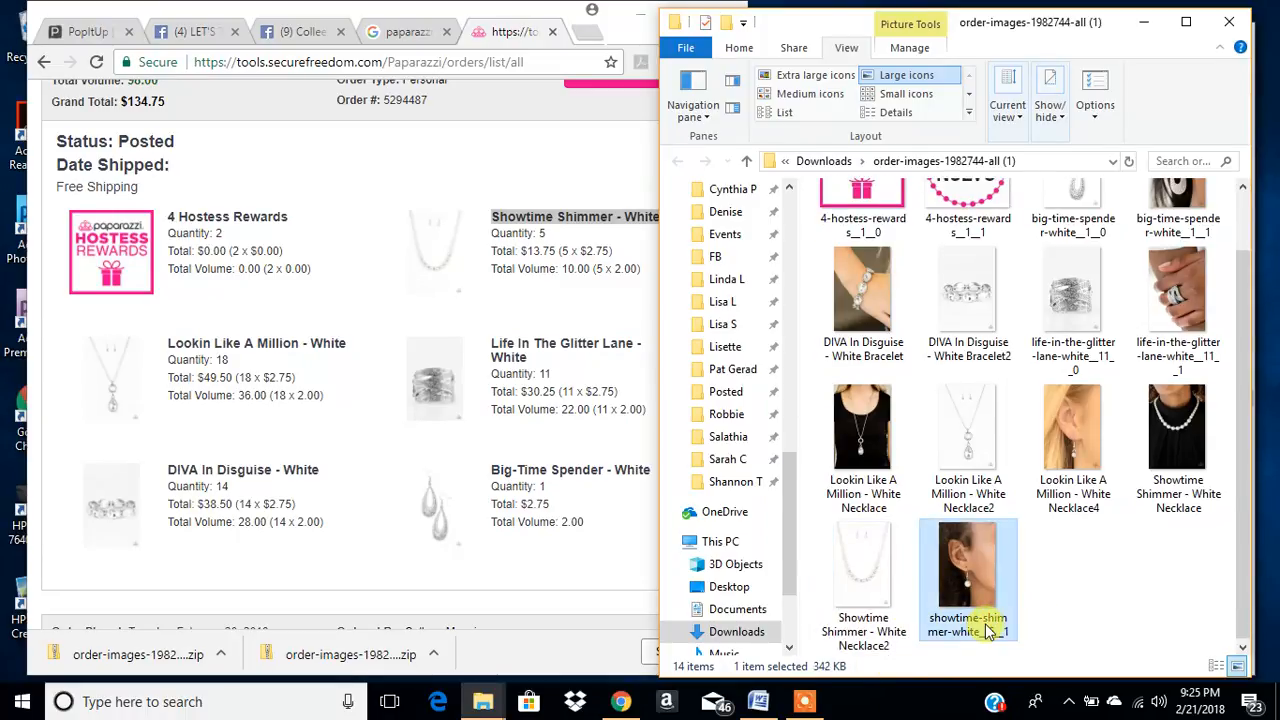
click(960, 634)
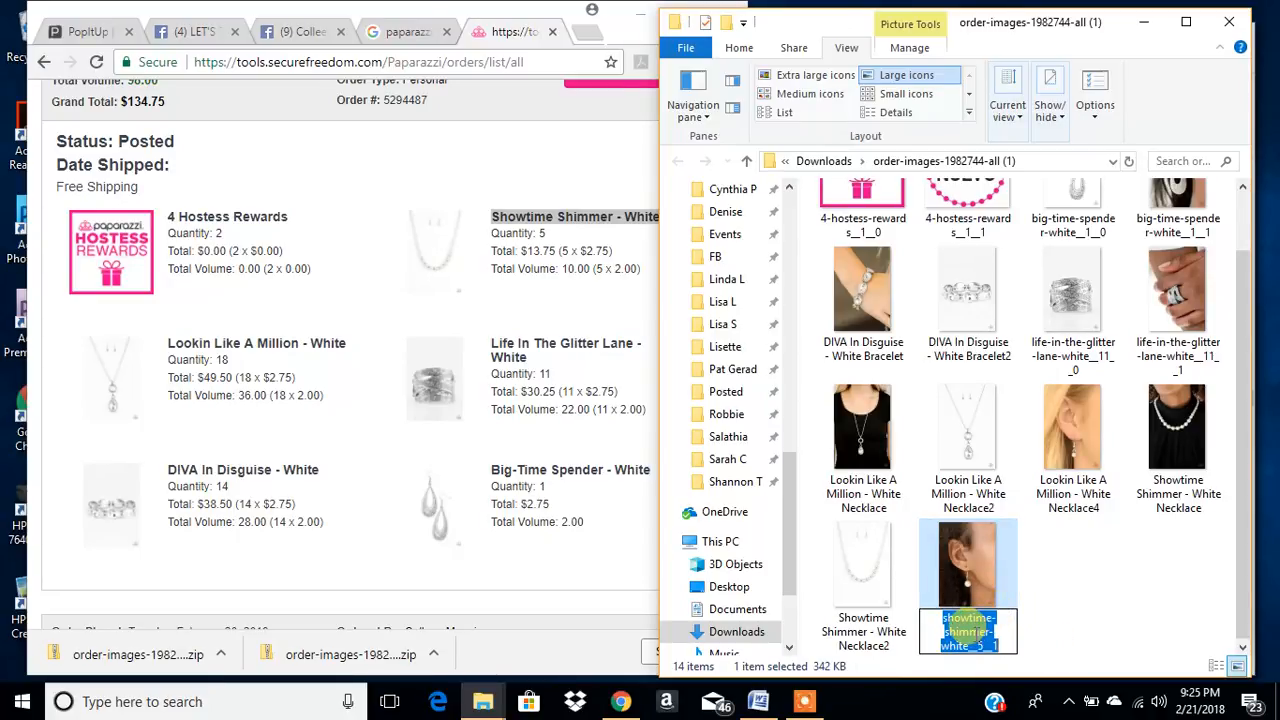
right_click(967, 632)
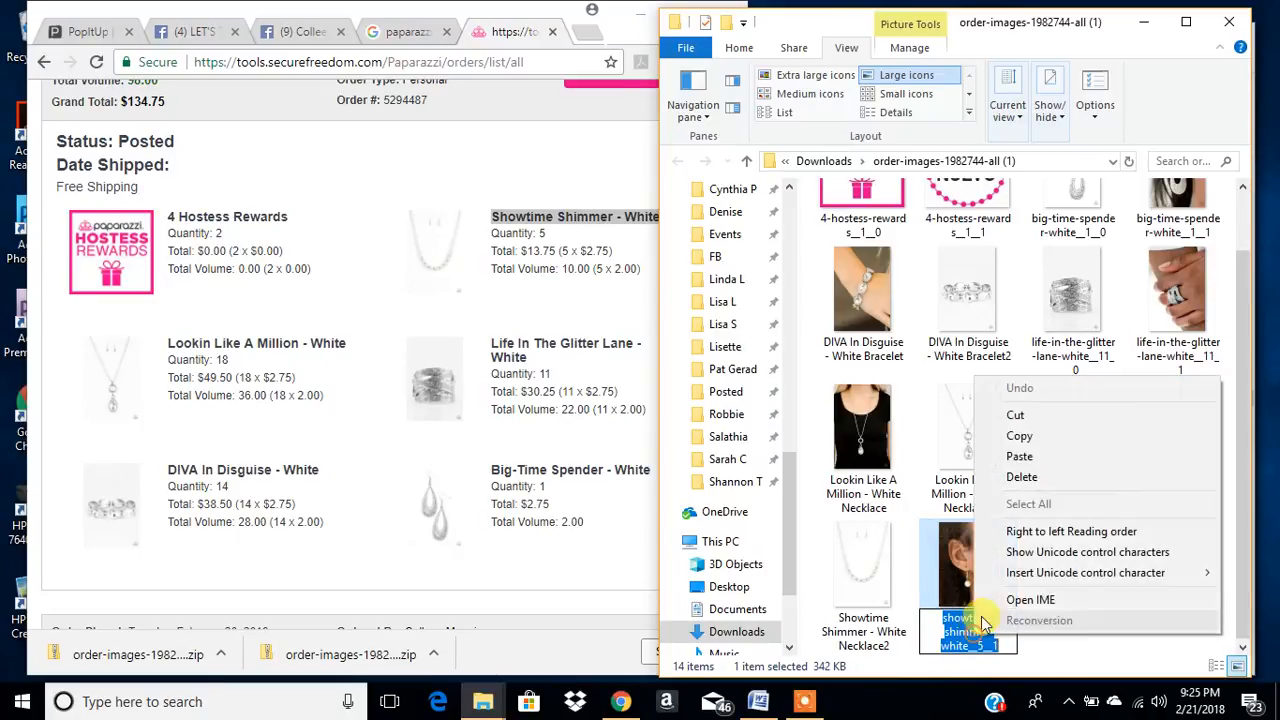
click(1027, 457)
text(4)
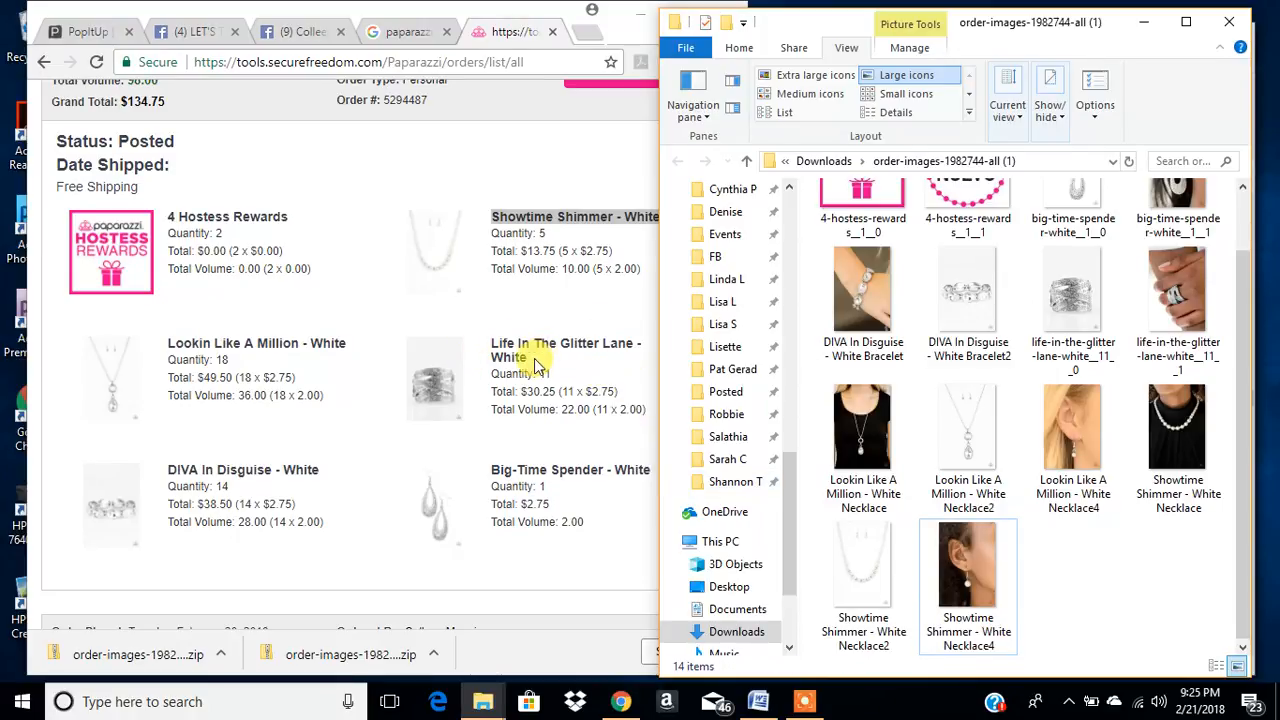
- Copy the ring's product name from the order and rename life-in-the-glitter-lane-white__11__1 as "Life In The Glitter Lane - White Ring"
triple_click(491, 344)
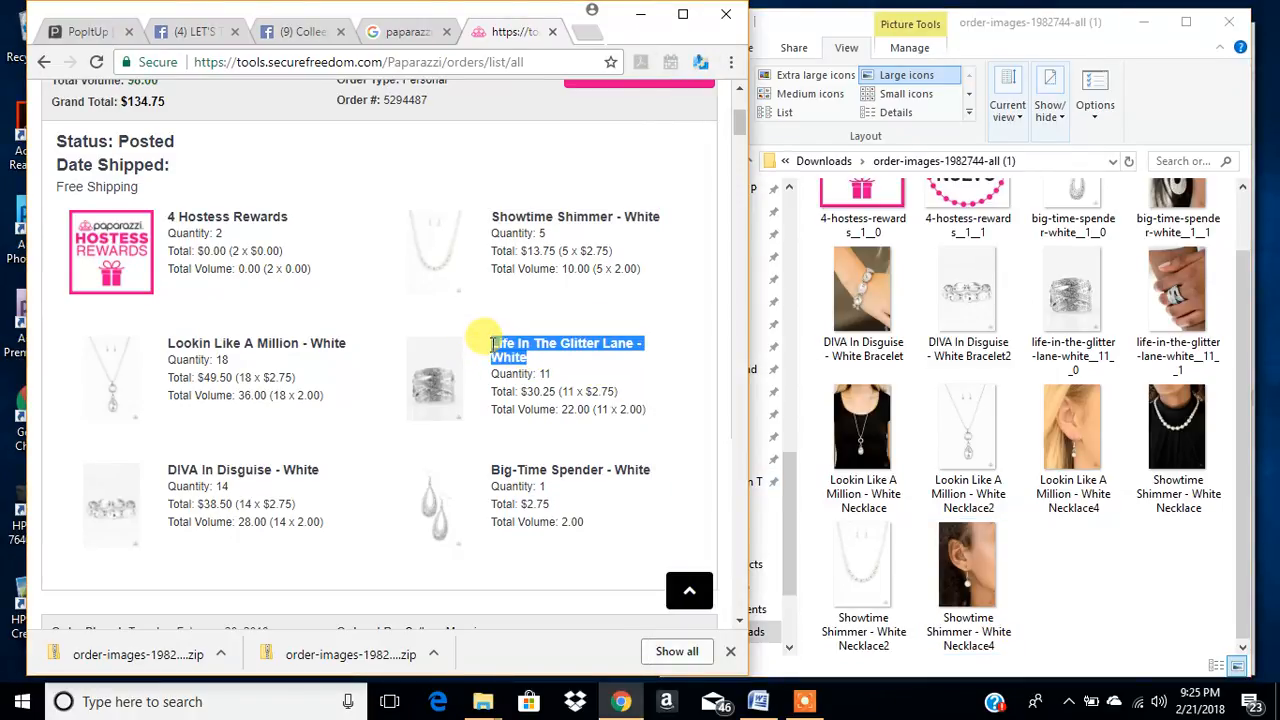
click(1204, 350)
click(1178, 372)
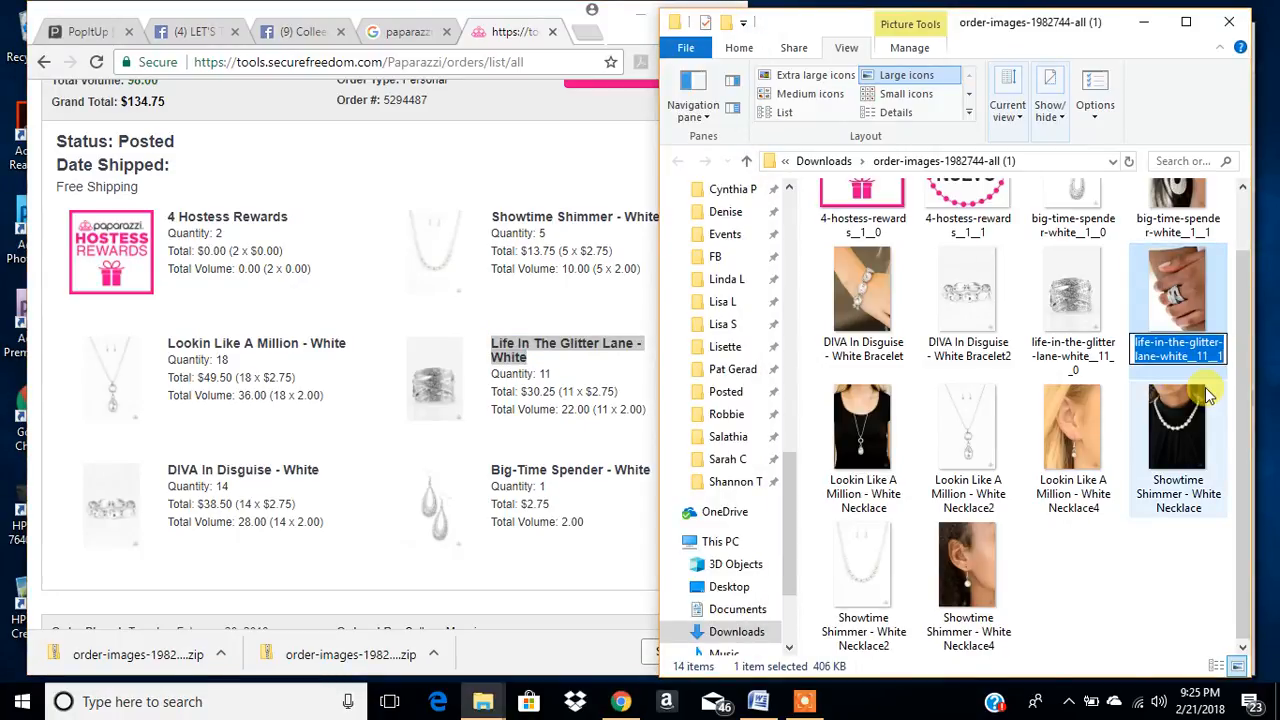
key(ctrl+v)
text(R)
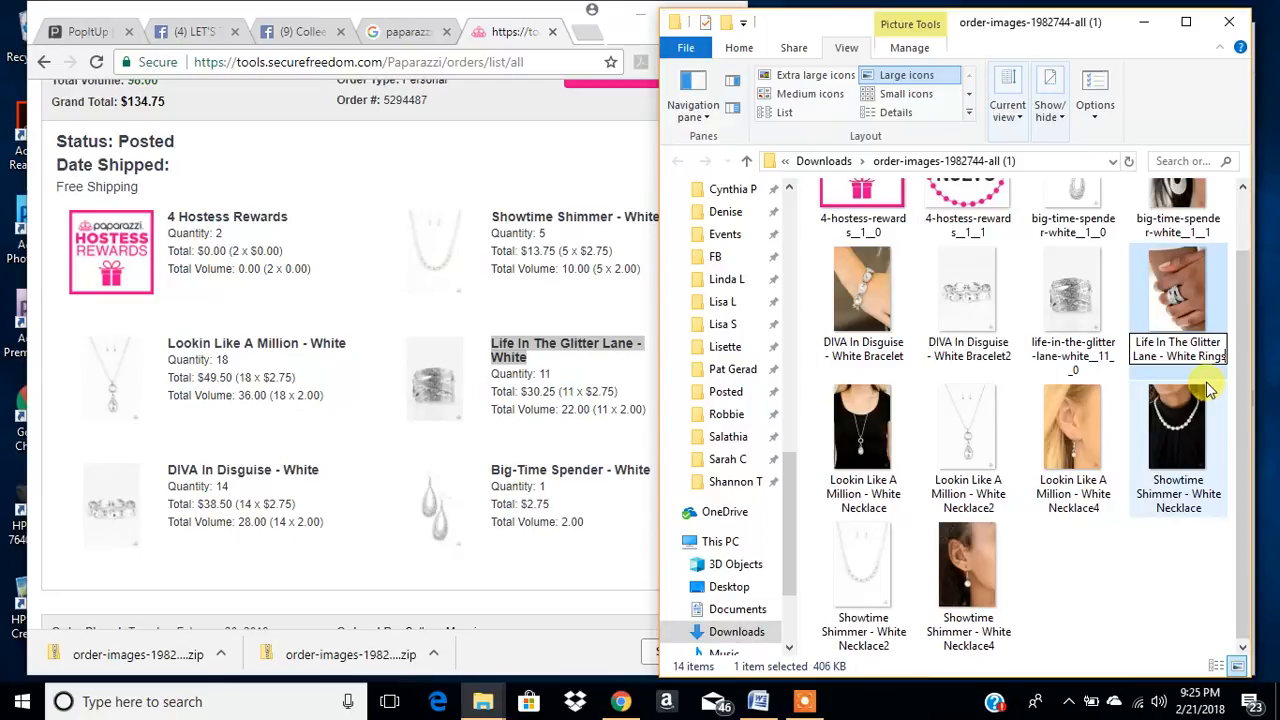
key(ctrl+a)
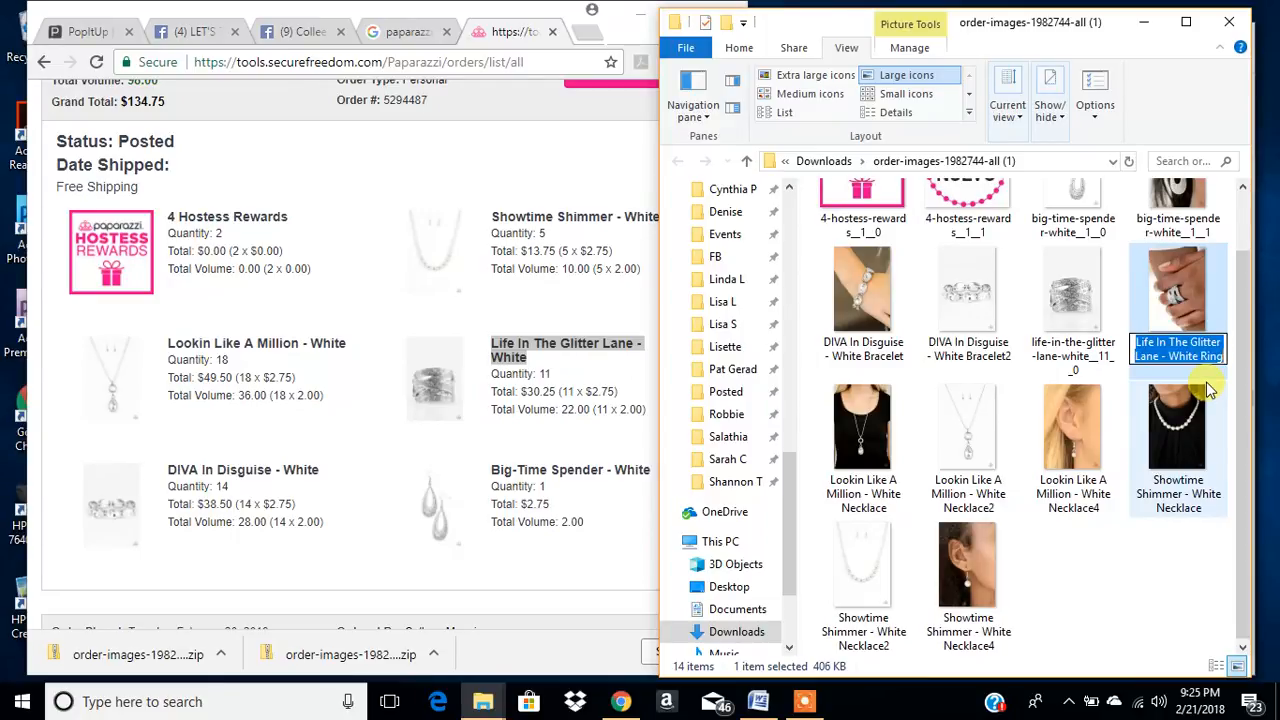
key(ctrl+x)
key(Escape)
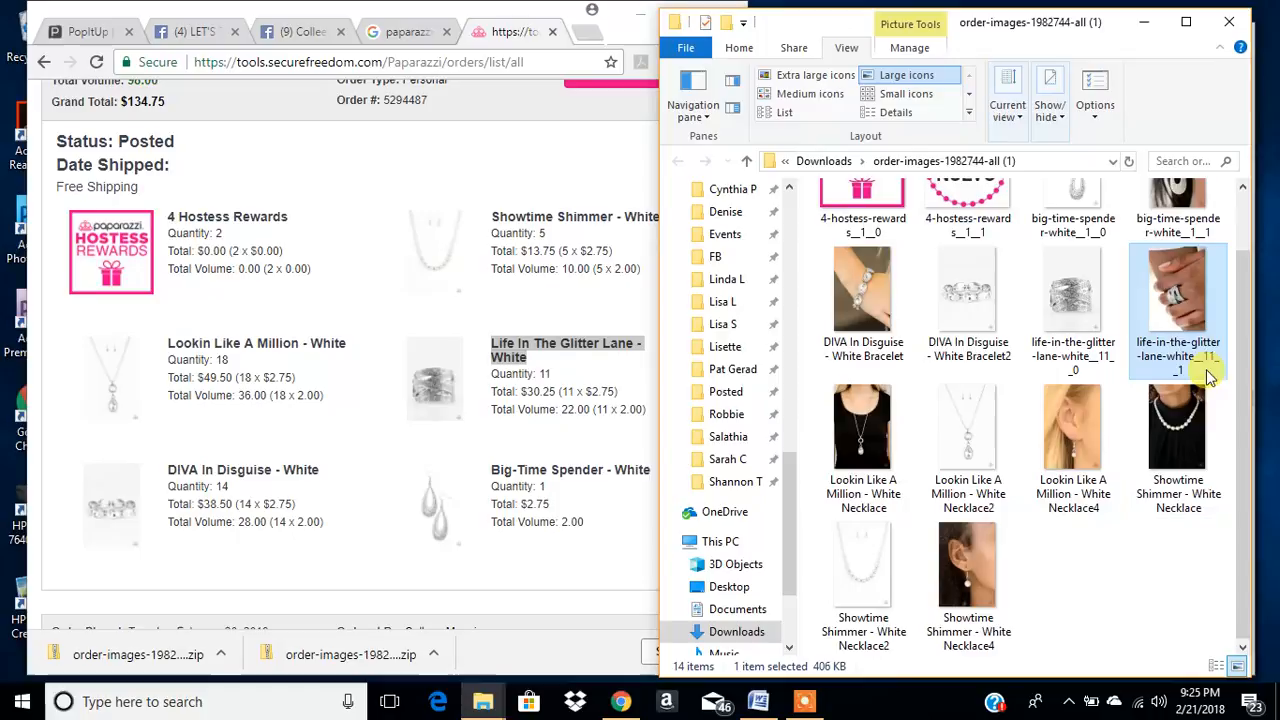
click(1186, 356)
key(ctrl+v)
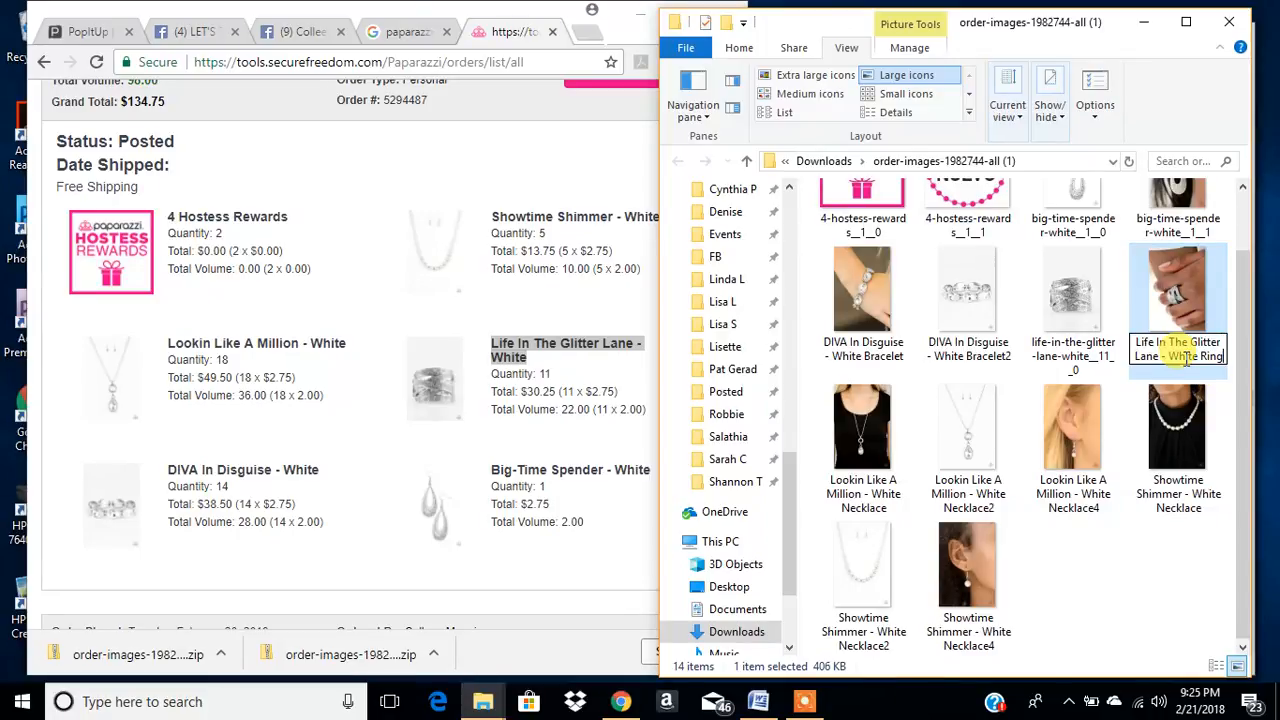
key(Return)
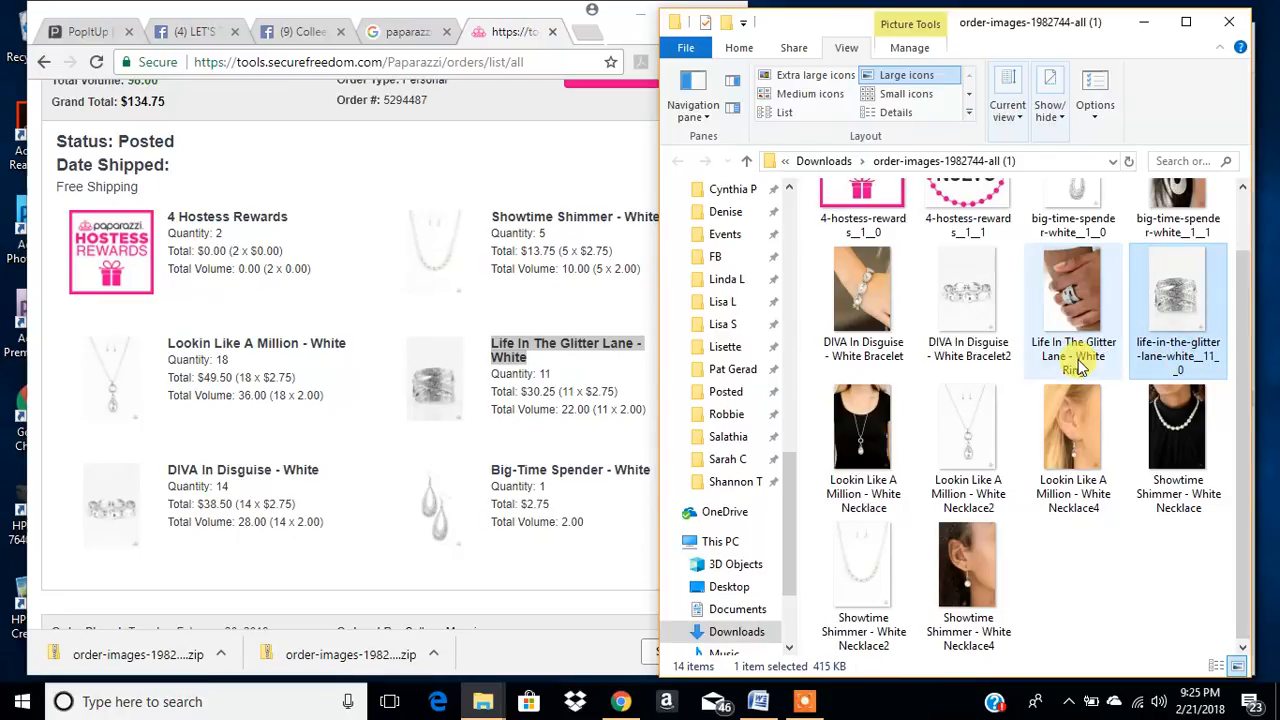
- Try to rename the plain ring photo life-in-the-glitter-lane-white__11__0 as "Life In The Glitter Lane - White Ring"
click(1172, 358)
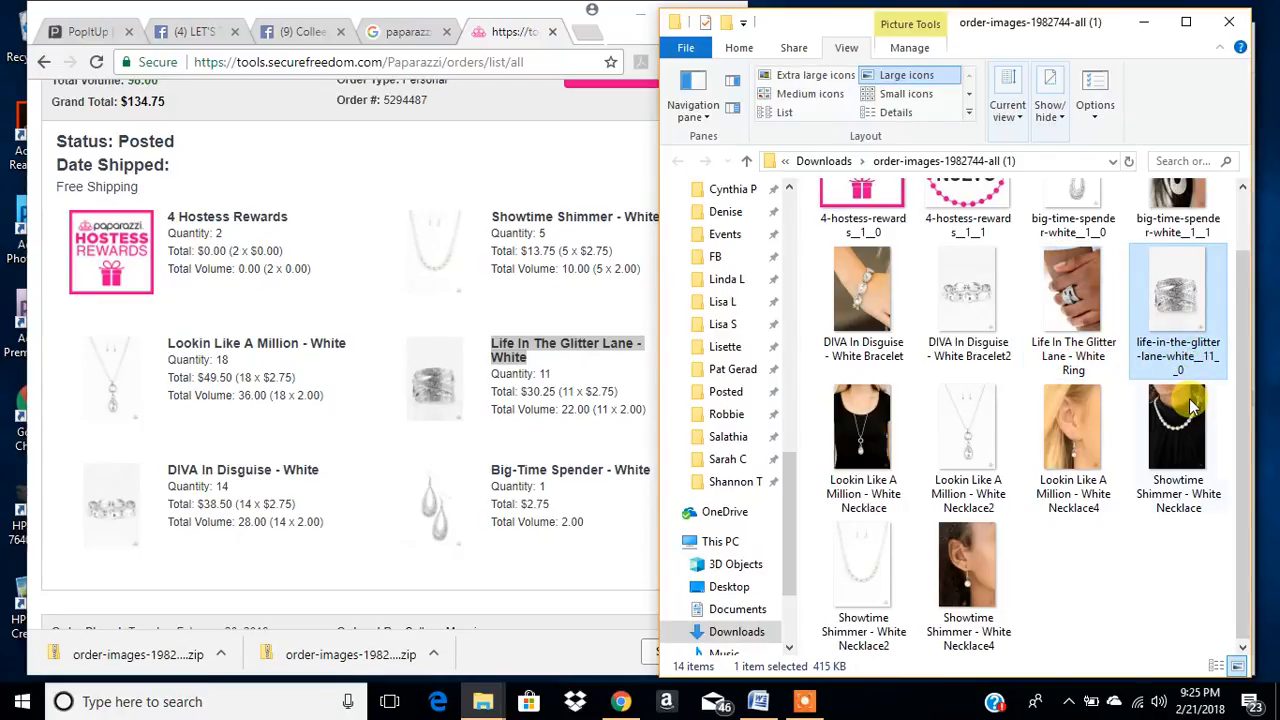
key(F2)
key(ctrl+v)
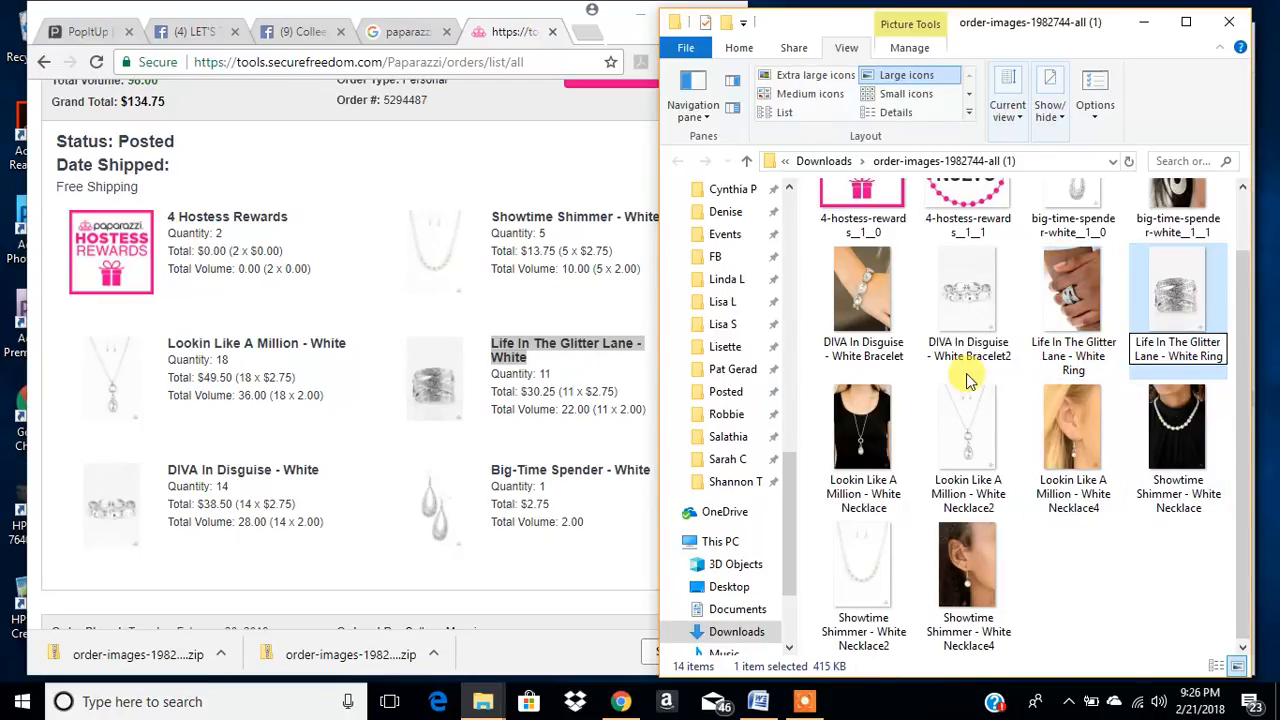
key(Return)
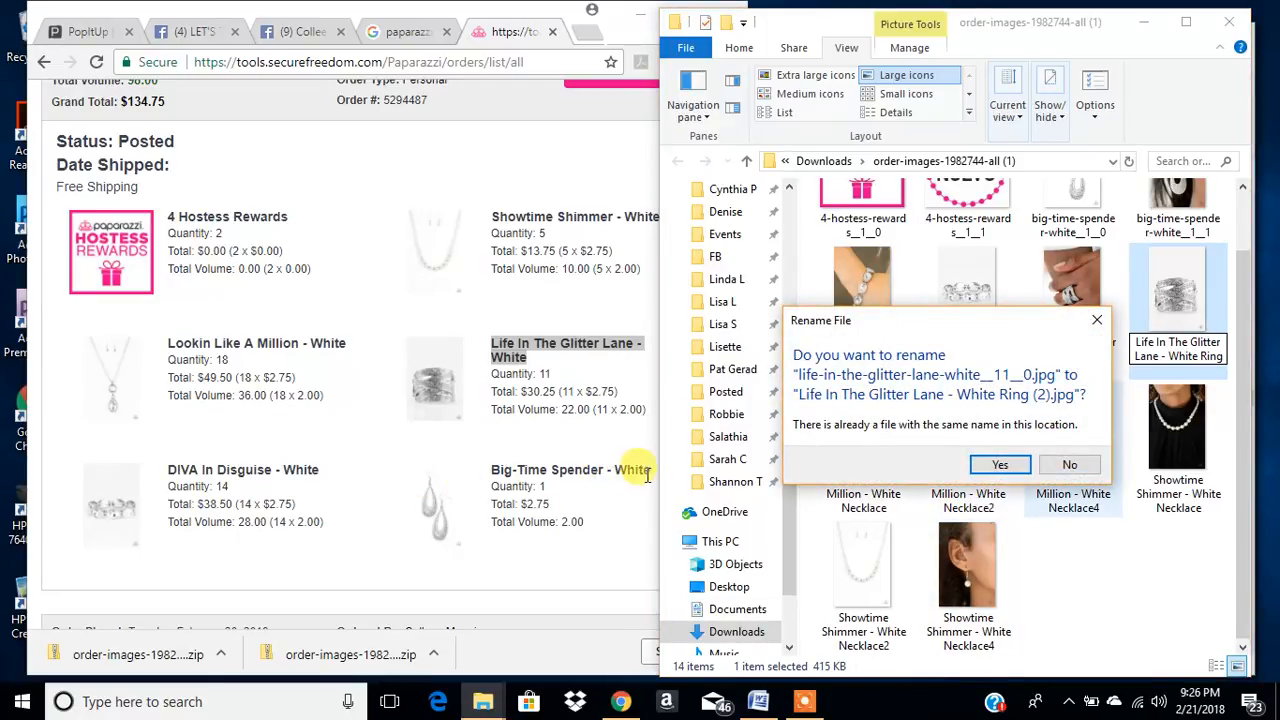
- Copy the product name "Big-Time Spender - White" from the order and decline the duplicate-name rename
click(612, 505)
drag(657, 472, 489, 470)
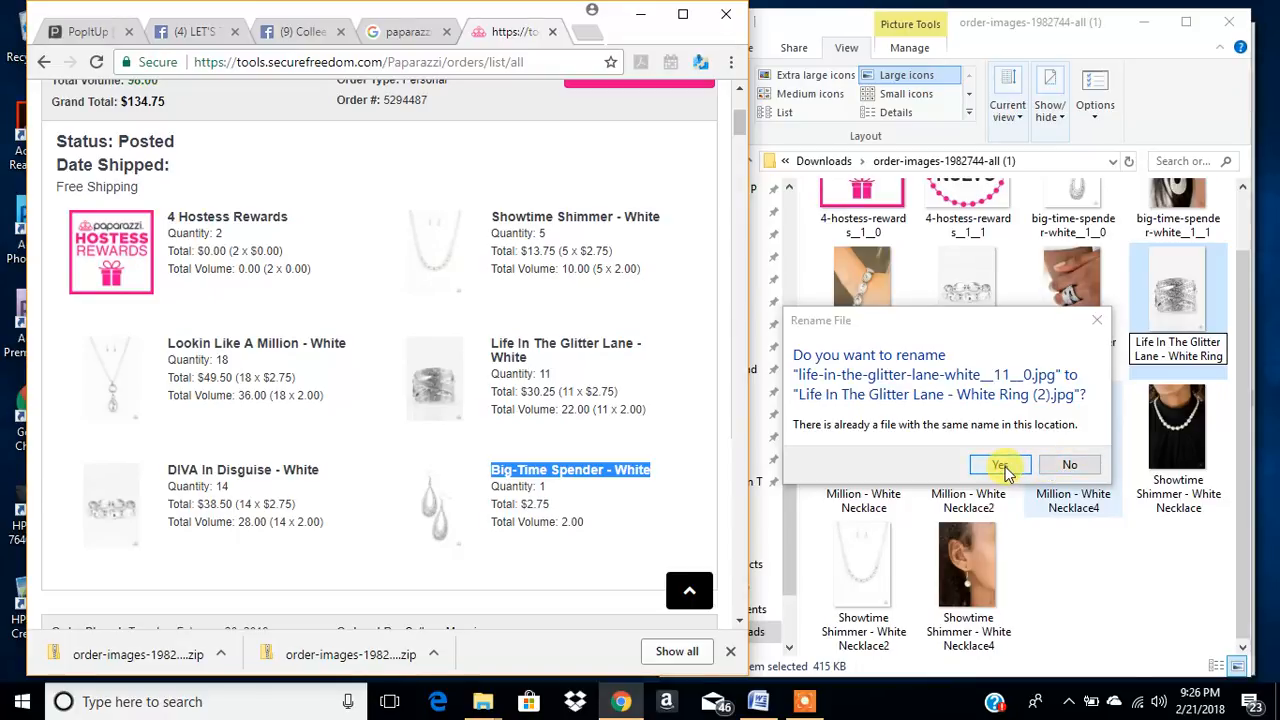
click(1069, 464)
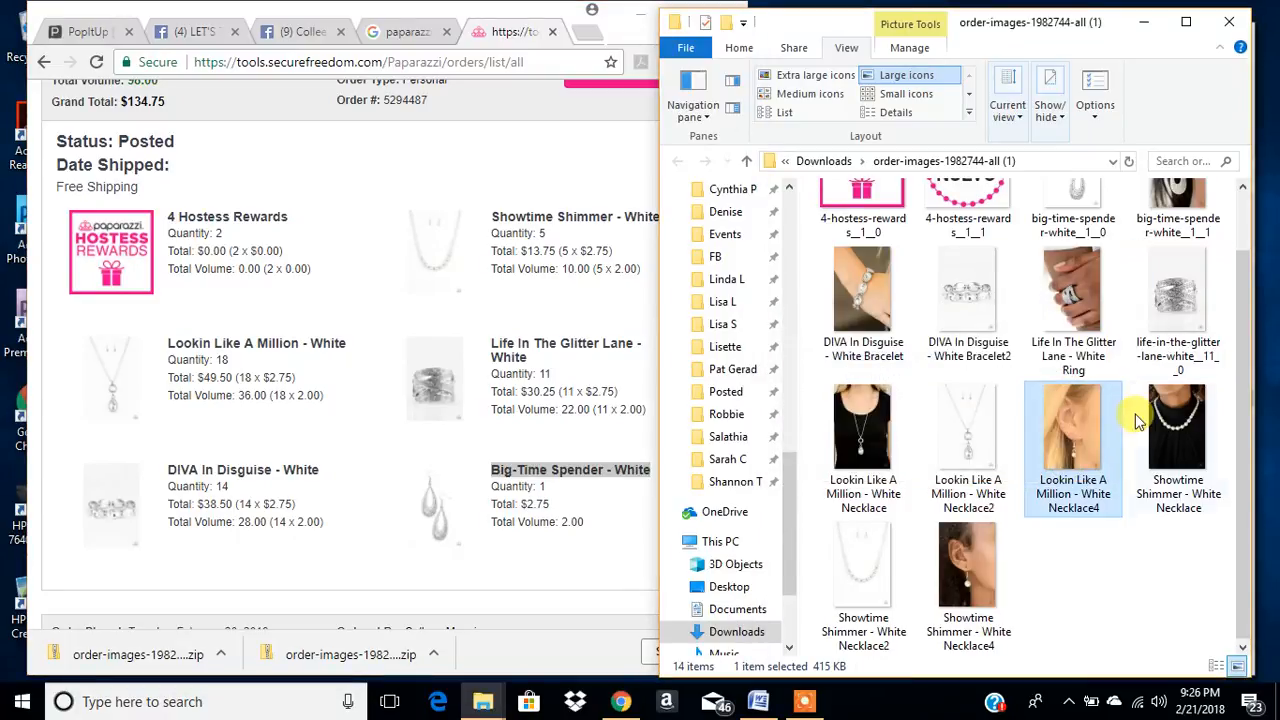
- Rename the plain ring photo life-in-the-glitter-lane-white__11__0 as "Big-Time Spender - White Ring2"
click(1182, 366)
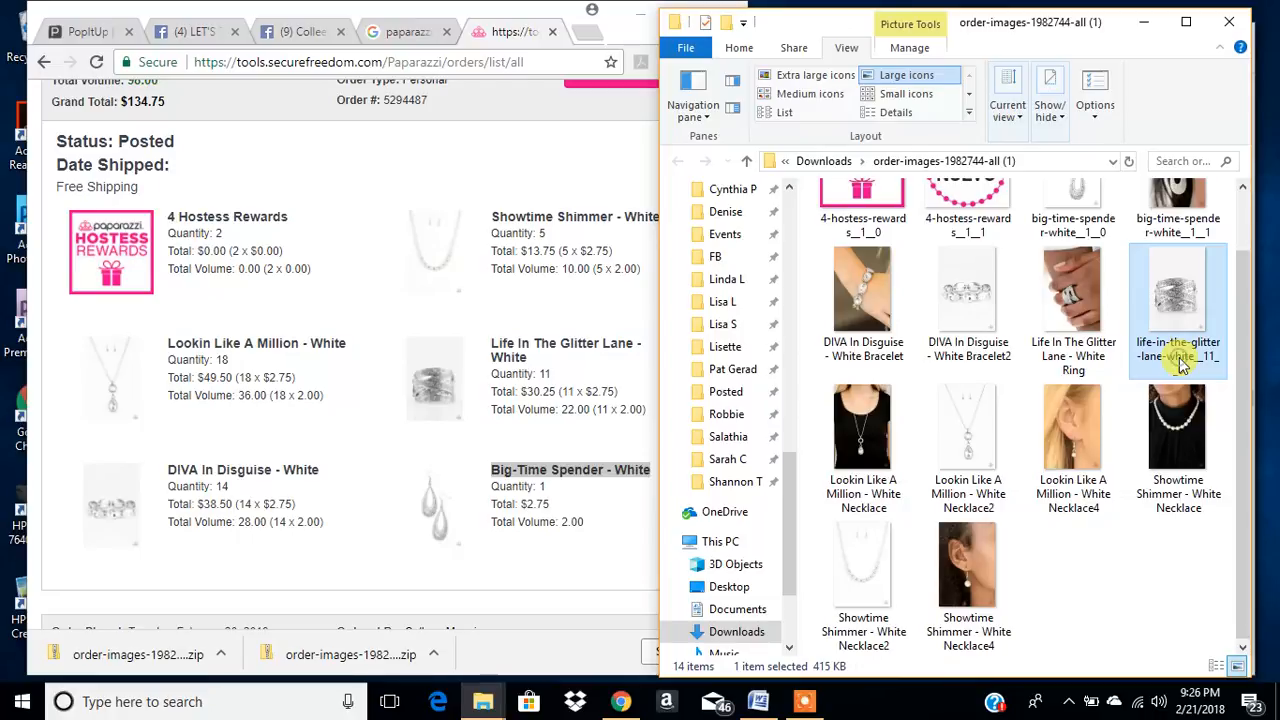
click(1182, 366)
click(1073, 357)
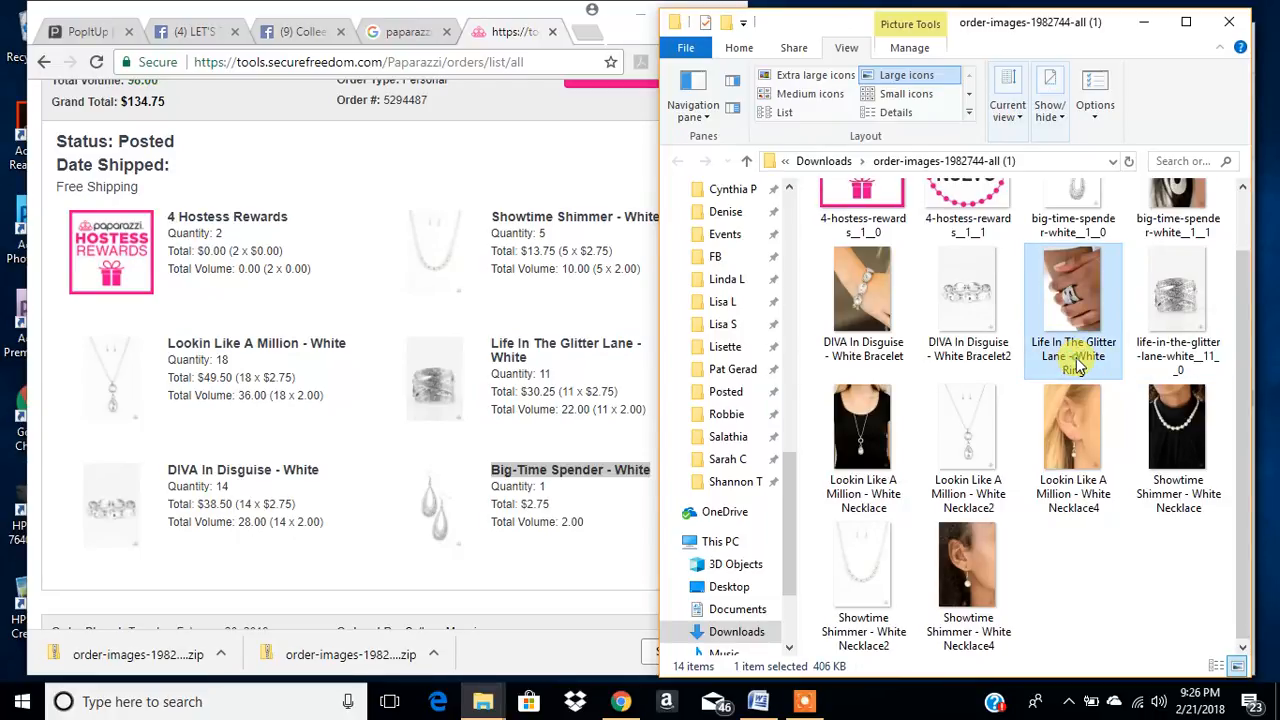
click(1076, 368)
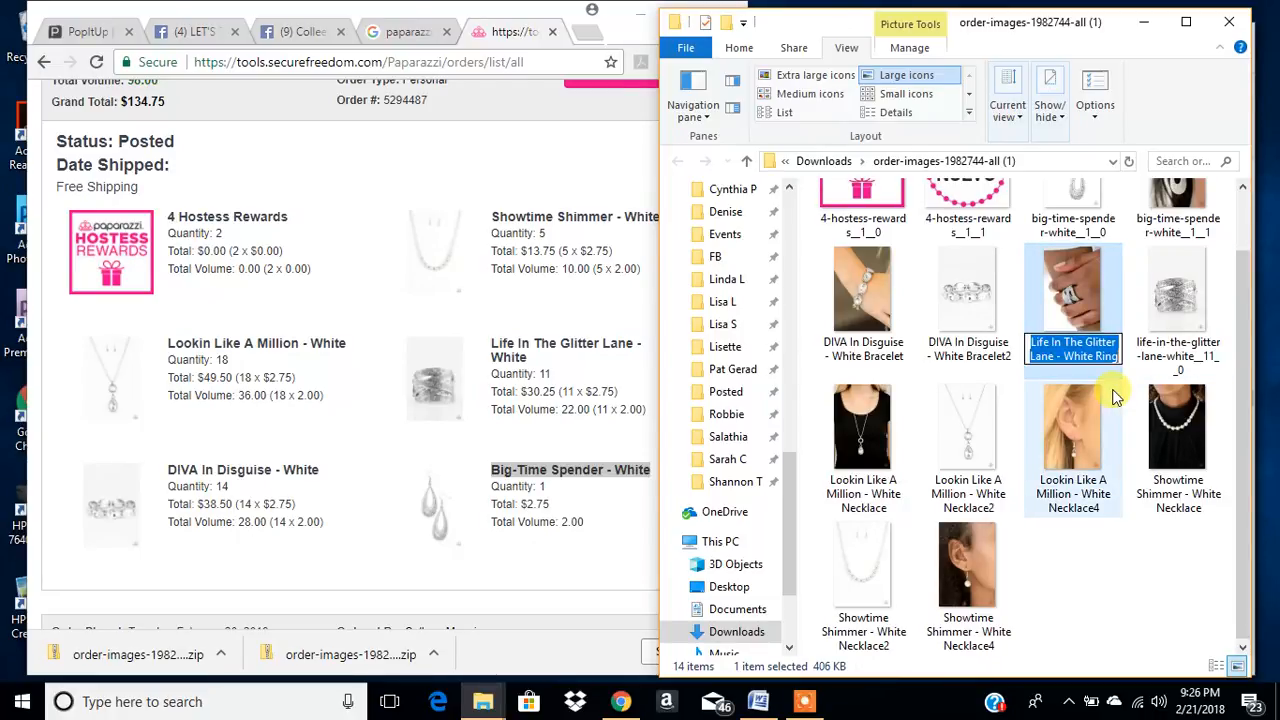
click(1181, 362)
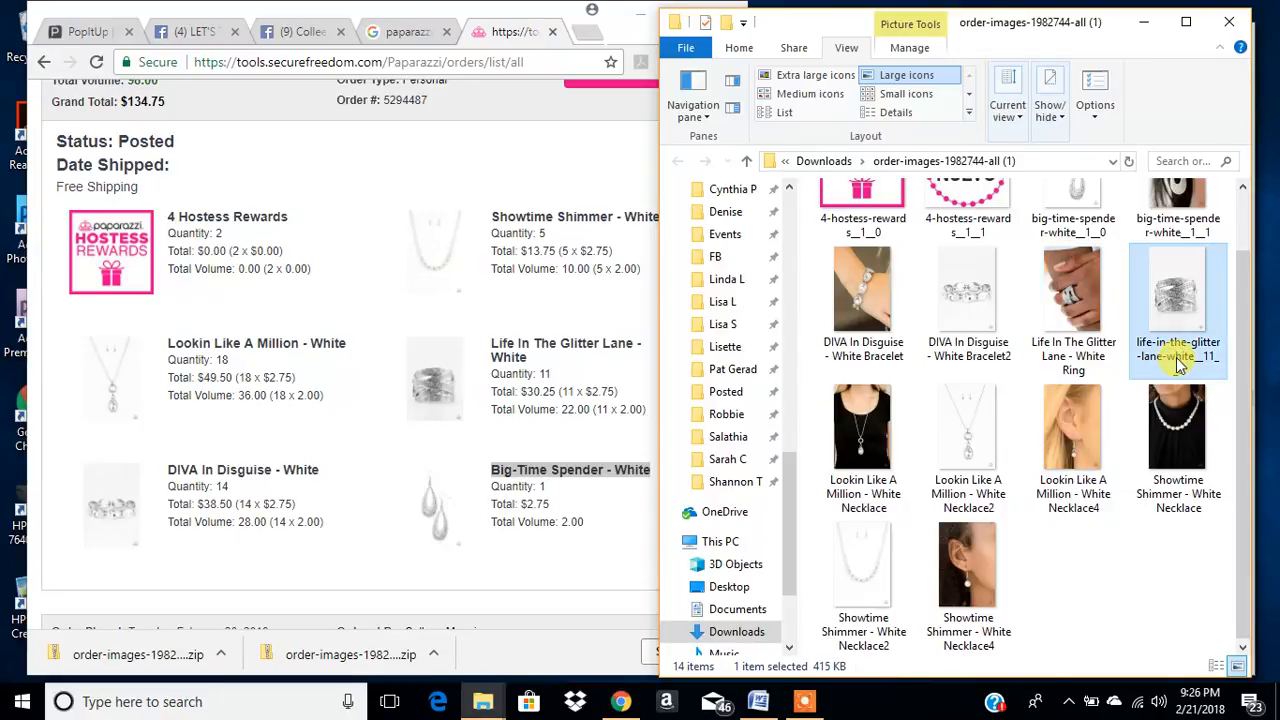
click(1178, 366)
key(ctrl+v)
text(2)
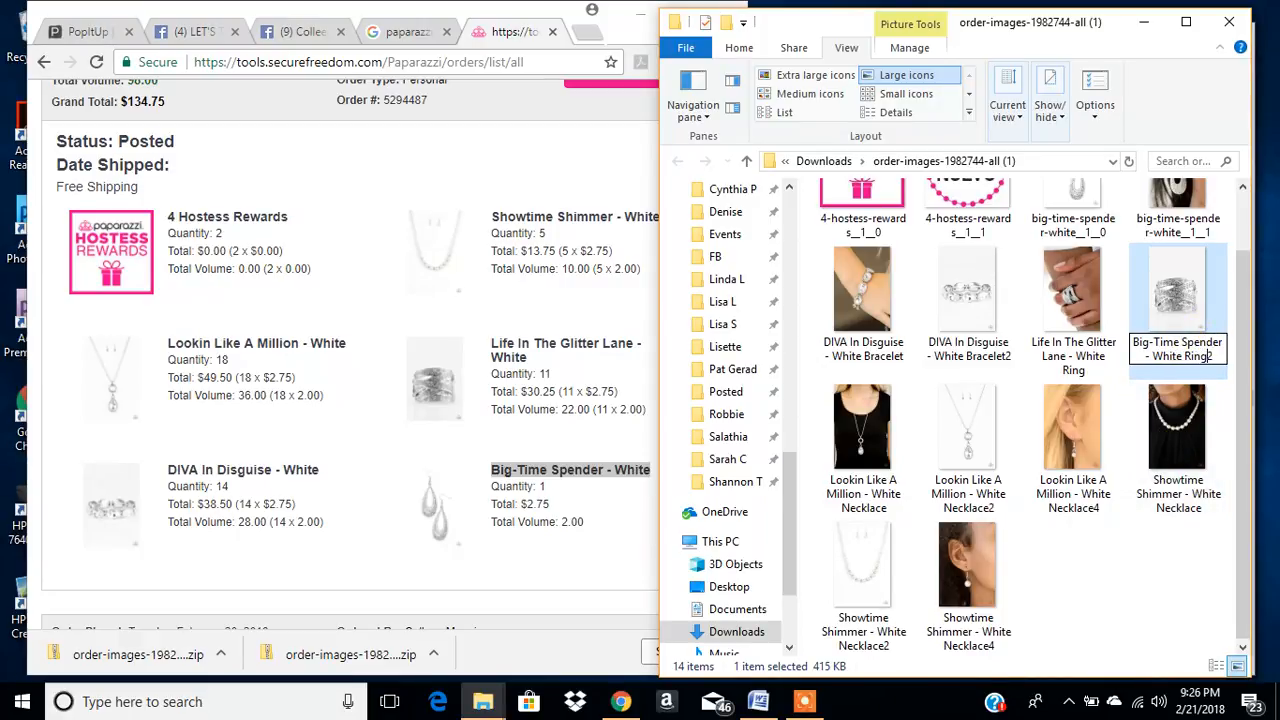
click(1176, 428)
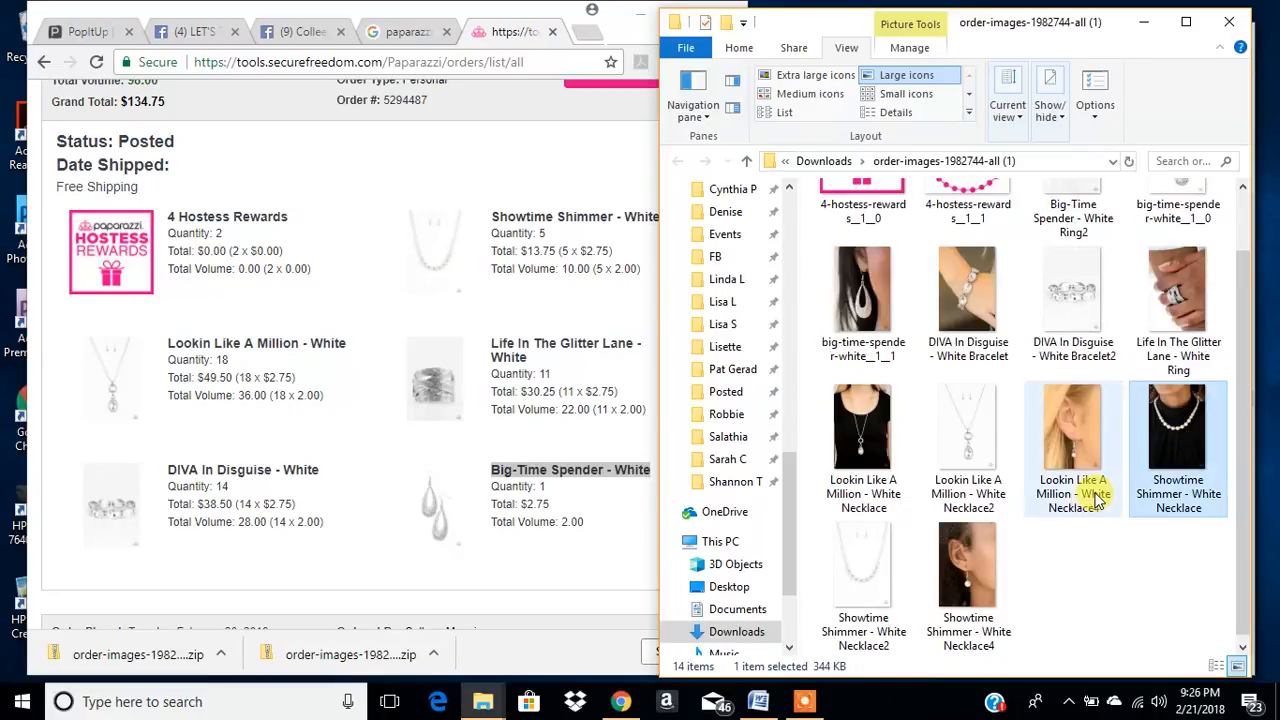
- Copy the product name "Big-Time Spender - White" from the order and try to rename big-time-spender-white__1__1 as "Big-Time Spender - White Earrings"
click(608, 505)
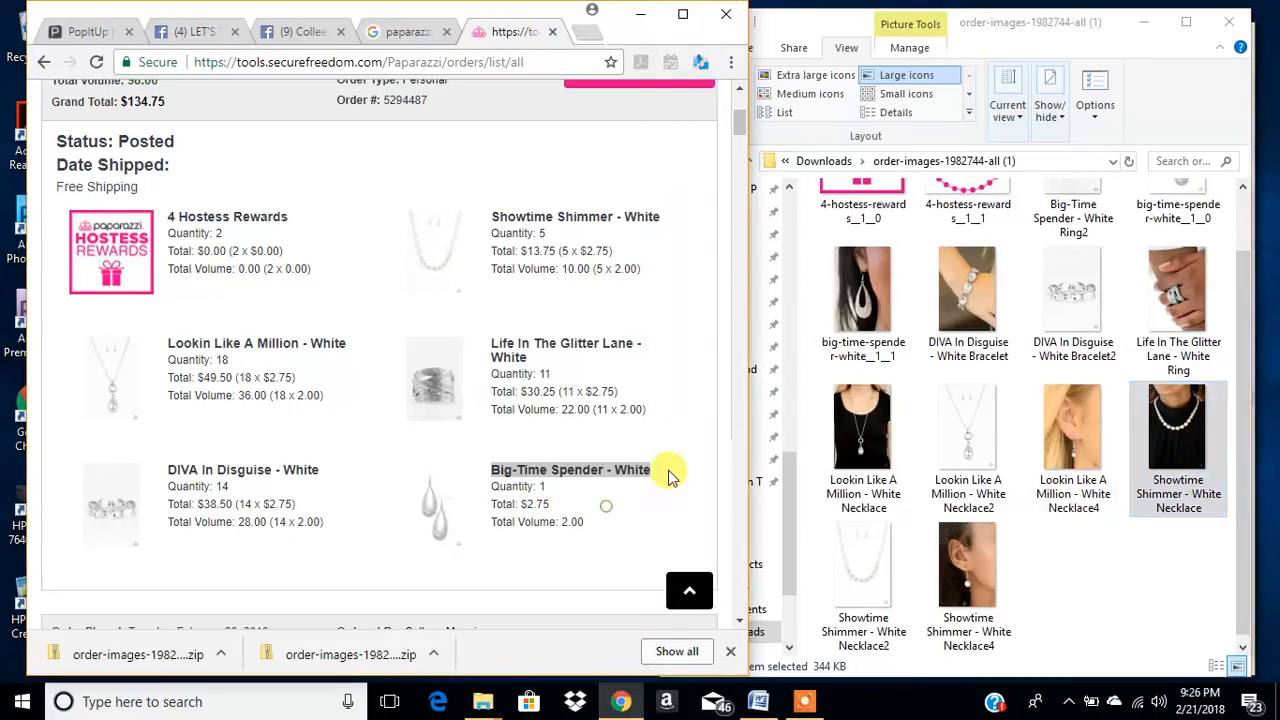
drag(651, 468, 481, 464)
key(ctrl+c)
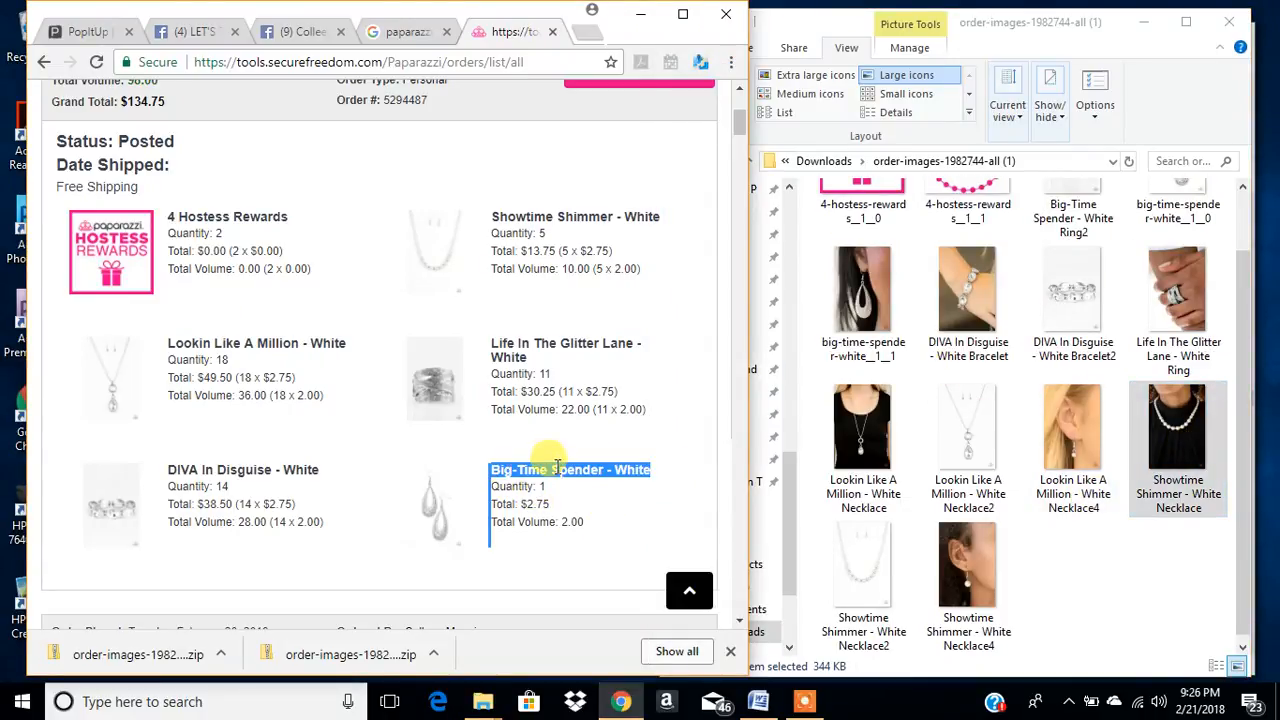
click(1080, 300)
click(870, 335)
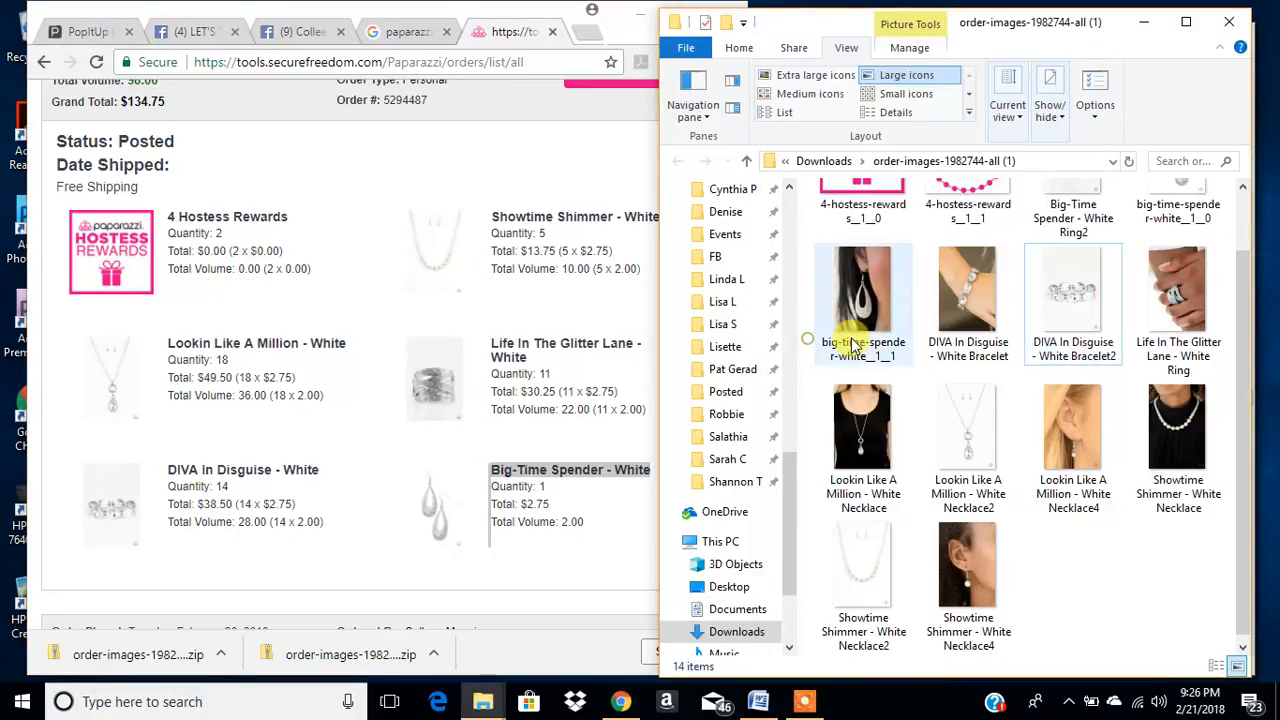
click(880, 349)
key(ctrl+v)
text(Ear)
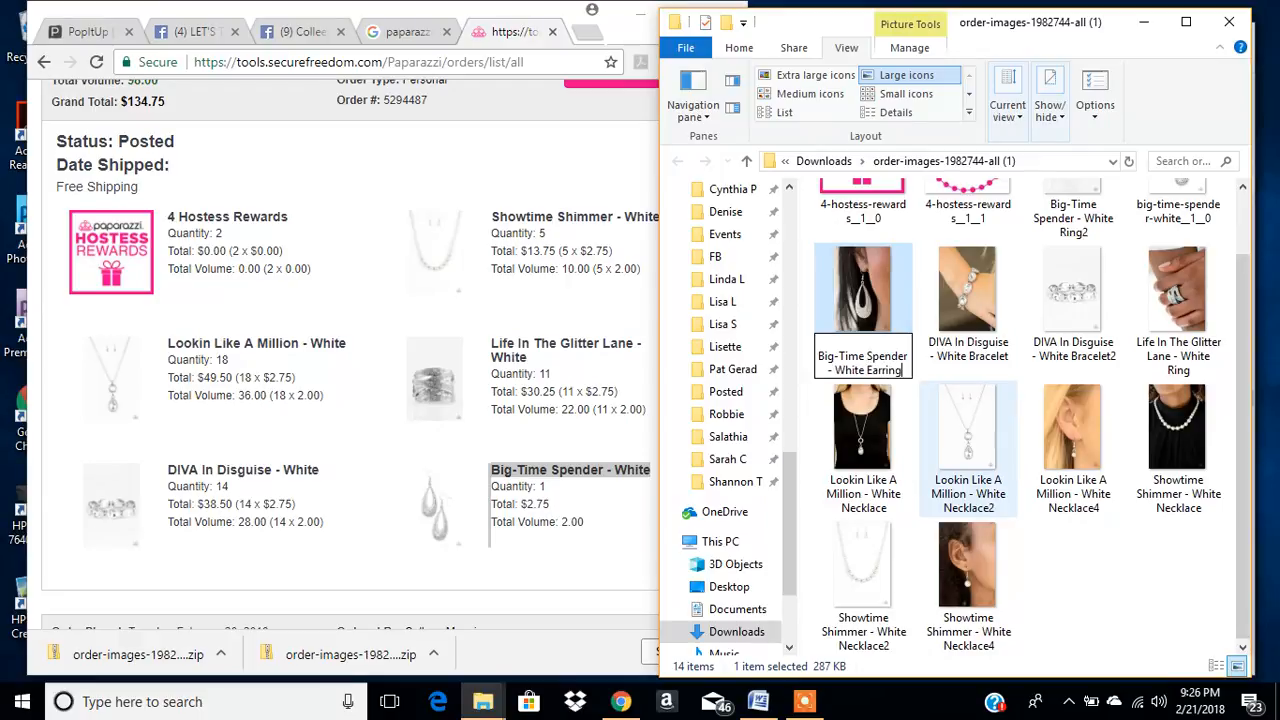
text(rings)
key(ctrl+a)
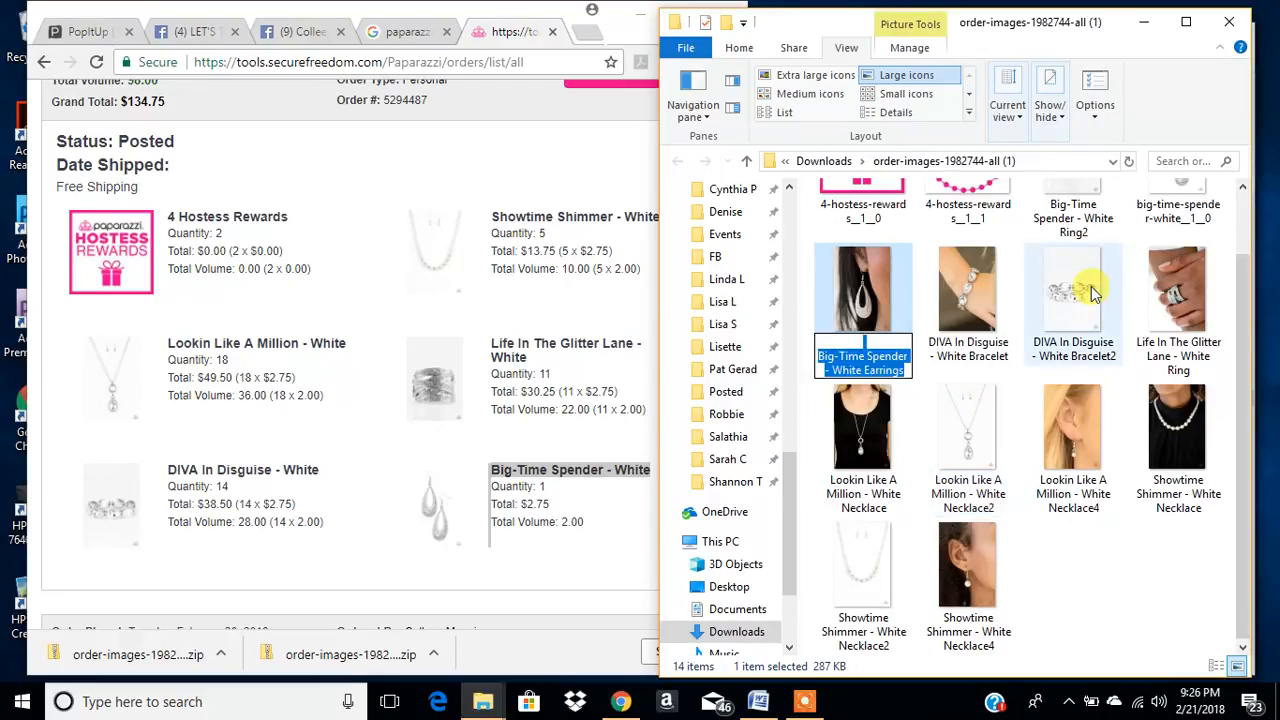
click(1205, 212)
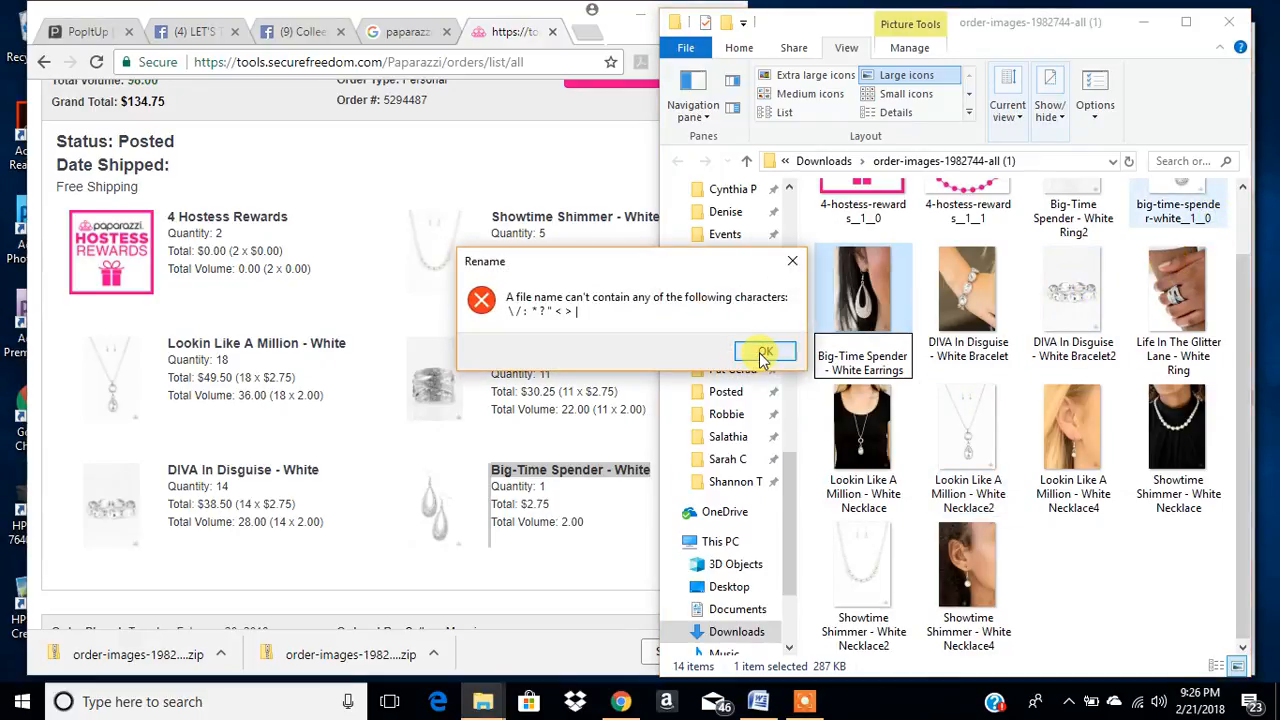
click(763, 354)
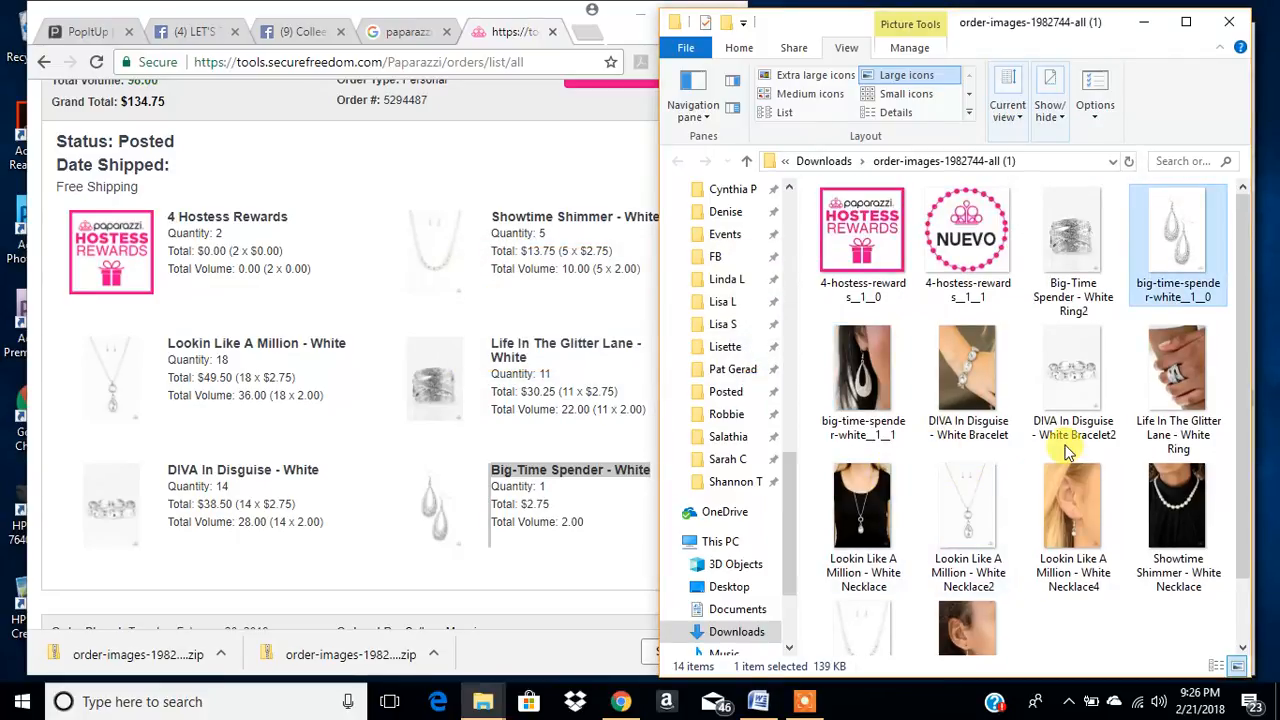
- Copy the worn ring photo's file name and rename the plain ring photo "Big-Time Spender - White Ring2" as "Life In The Glitter Lane - White Ring2"
click(556, 138)
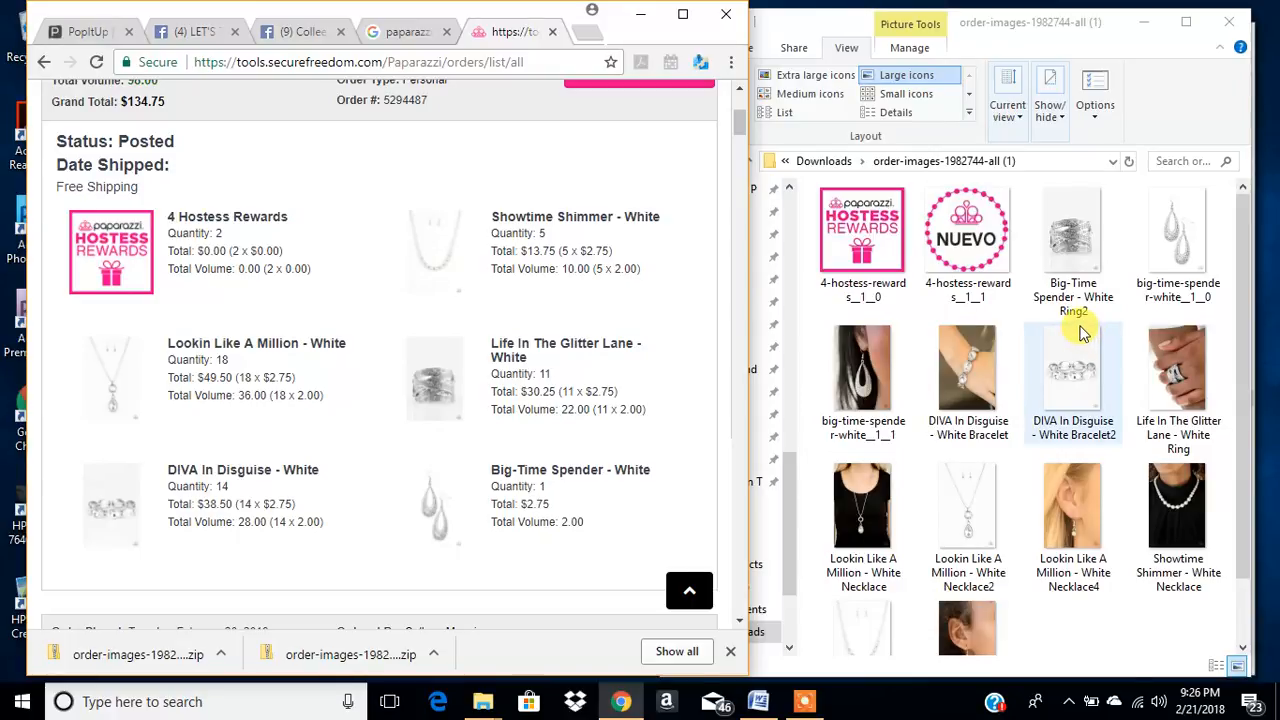
click(1183, 452)
click(1176, 432)
key(ctrl+c)
click(1081, 302)
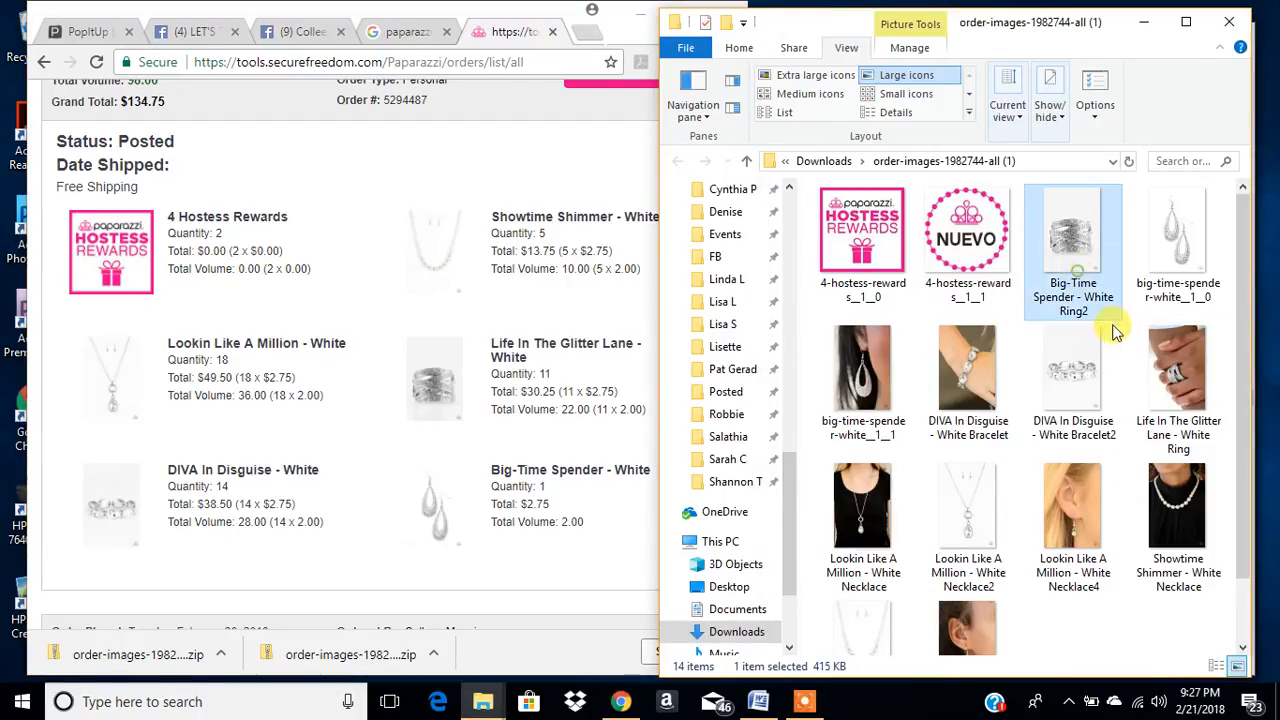
click(1076, 297)
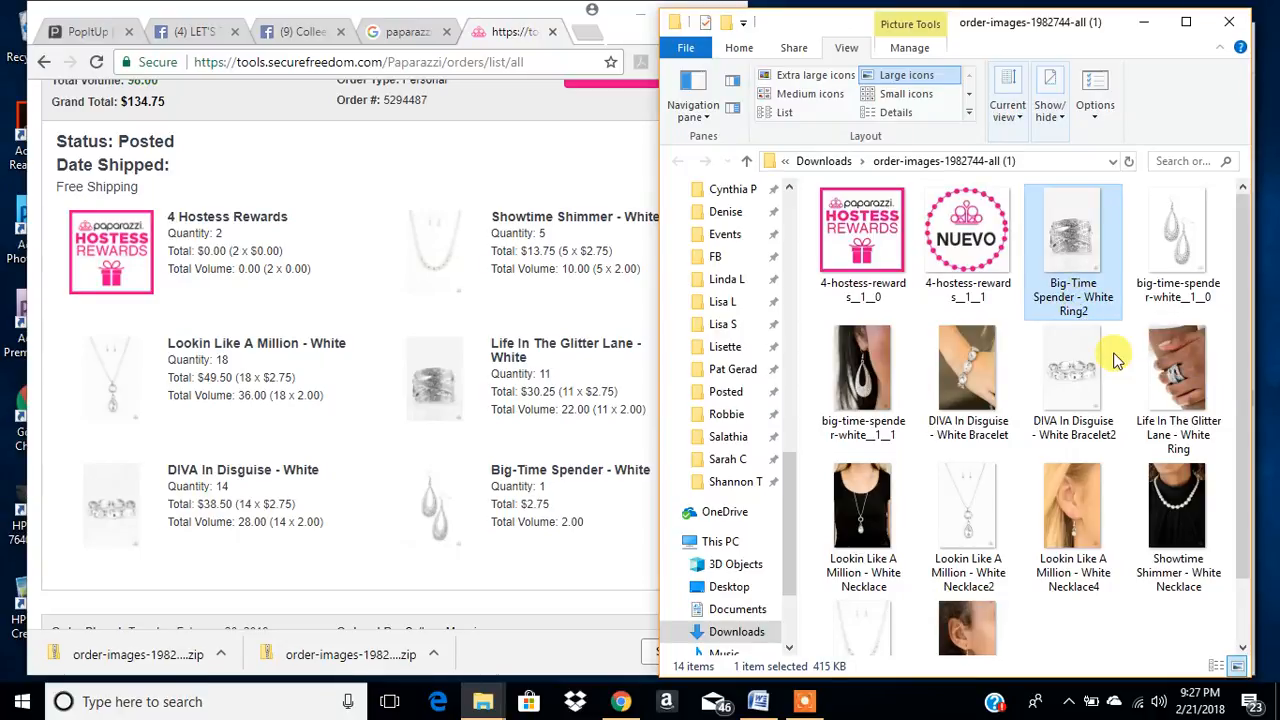
key(ctrl+v)
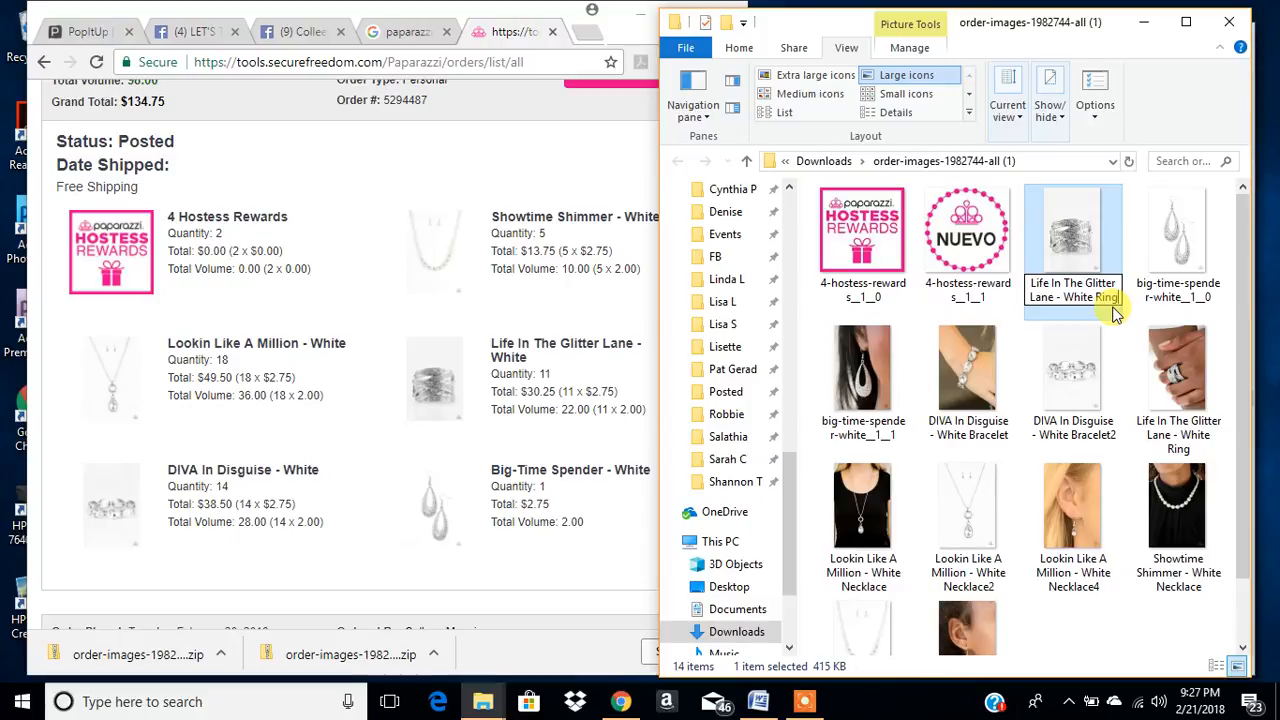
text(2)
click(1158, 383)
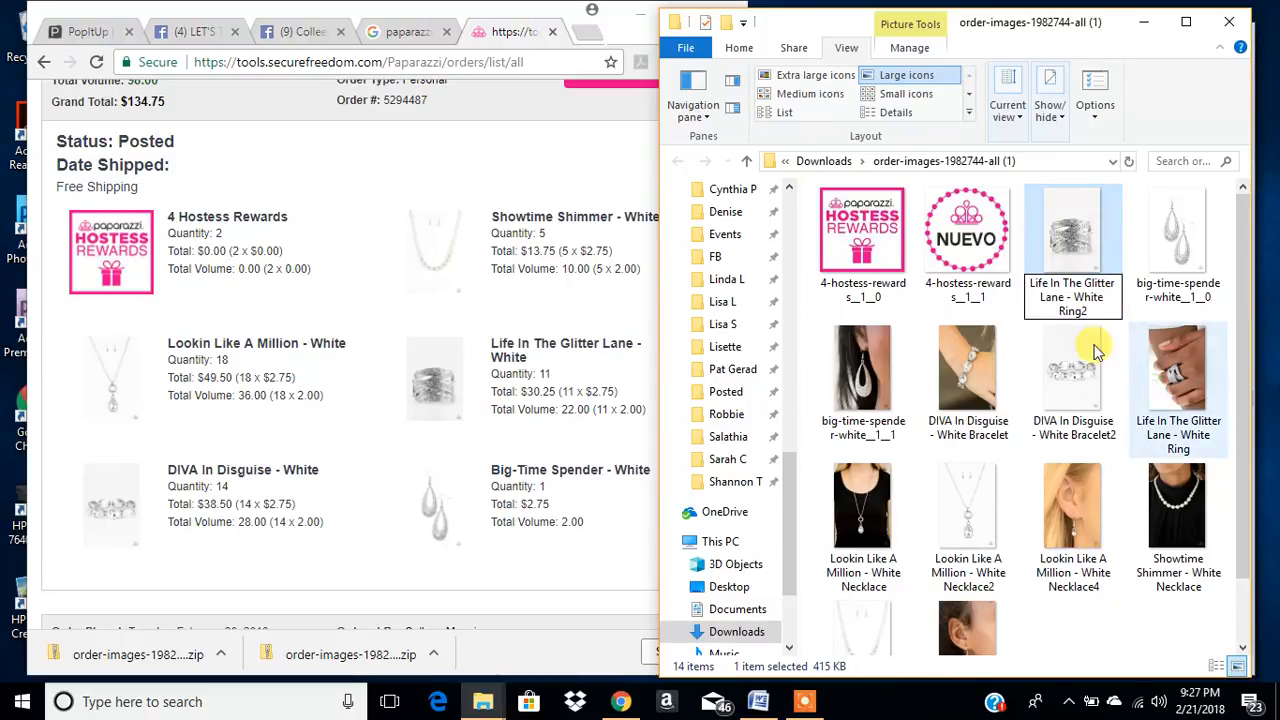
- Display the order images folder with extra large icons and widen its window across most of the screen
click(571, 163)
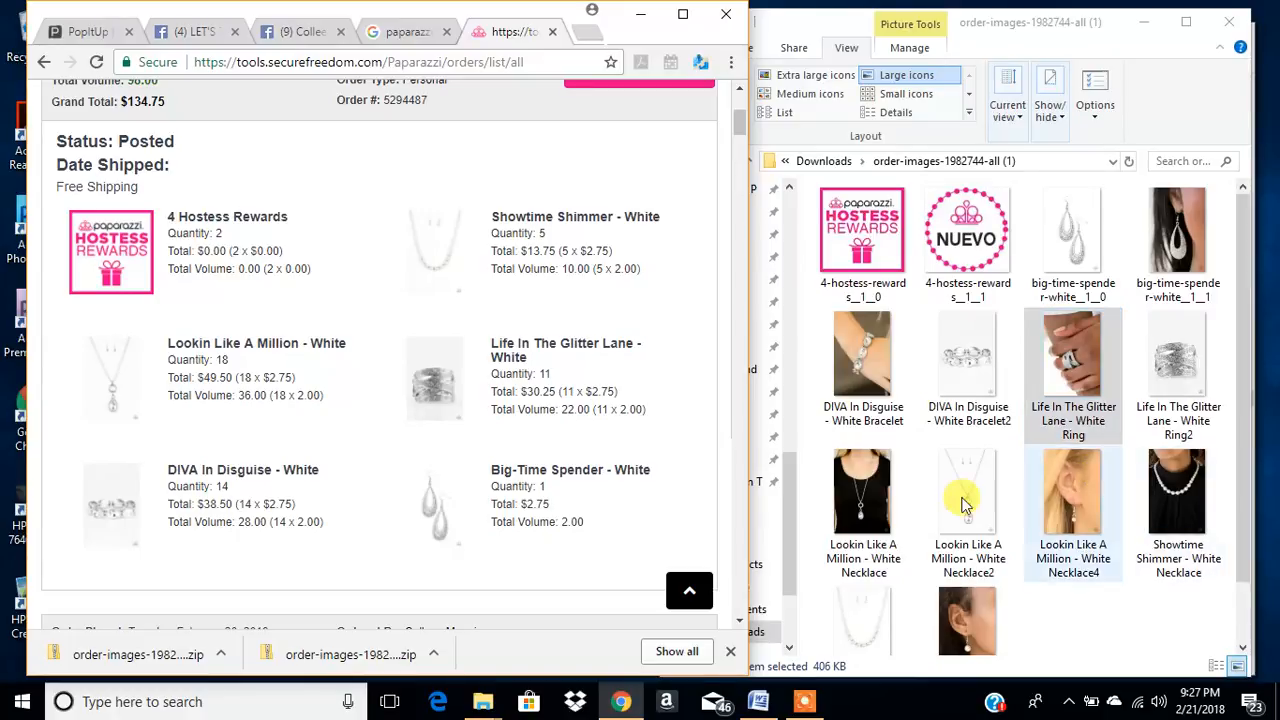
click(804, 77)
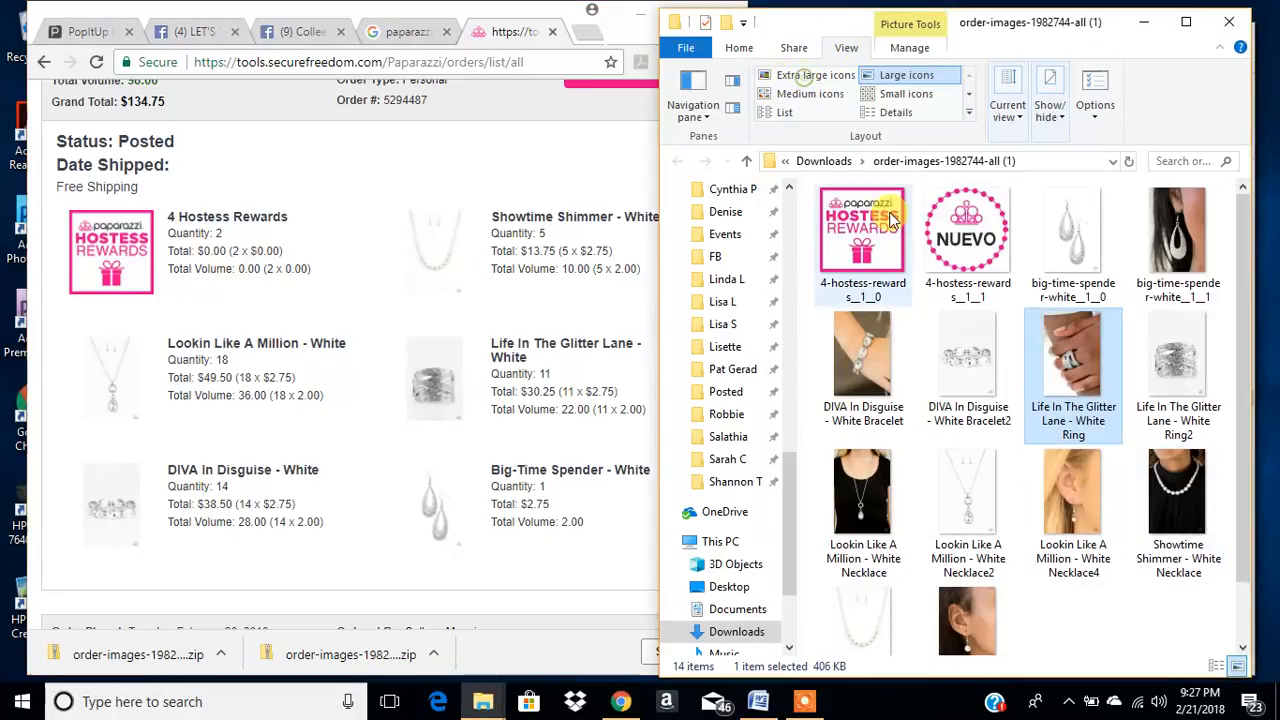
click(800, 76)
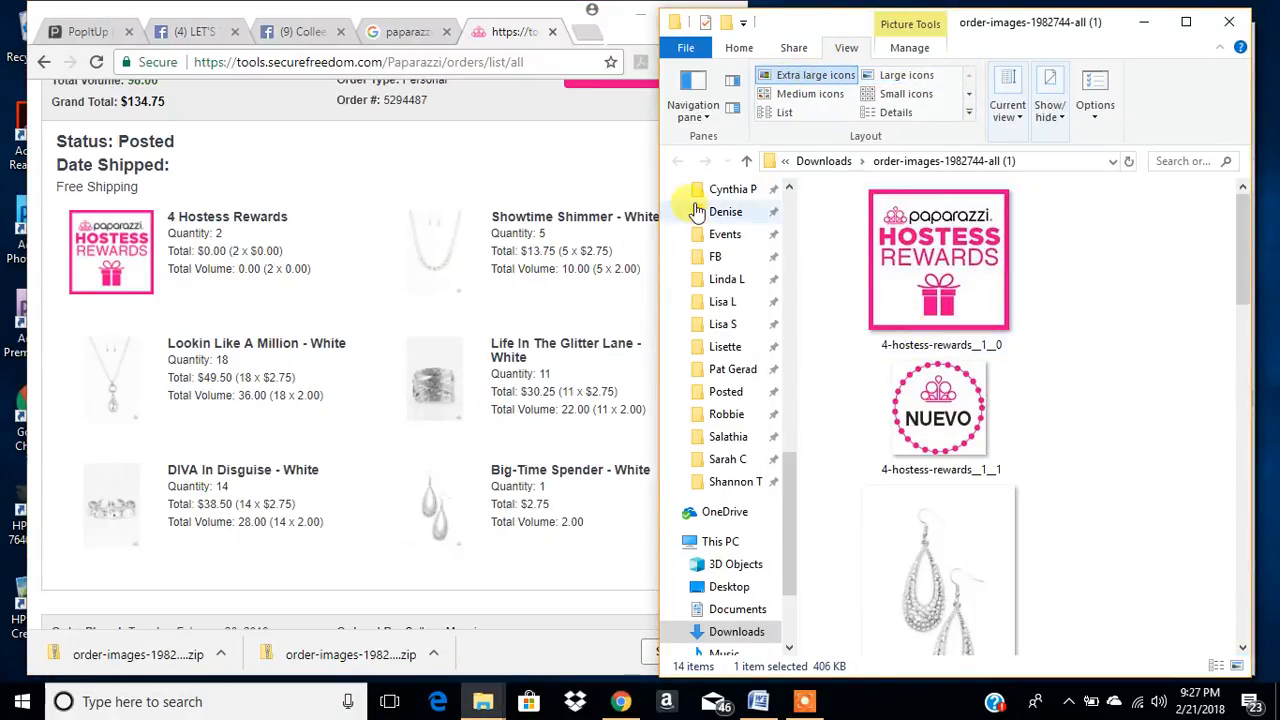
drag(657, 180, 150, 180)
click(843, 545)
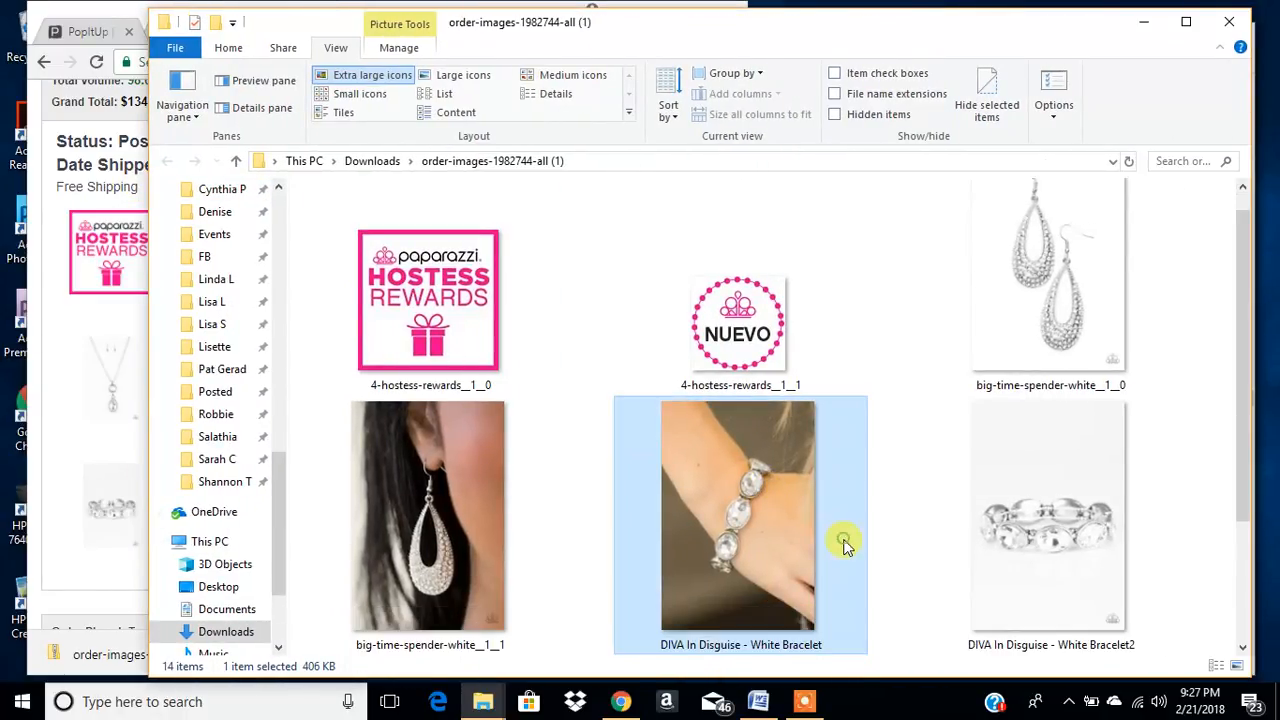
- Look through the enlarged jewelry photos, comparing the worn and plain shots of each product
scroll(843, 545, down, 2)
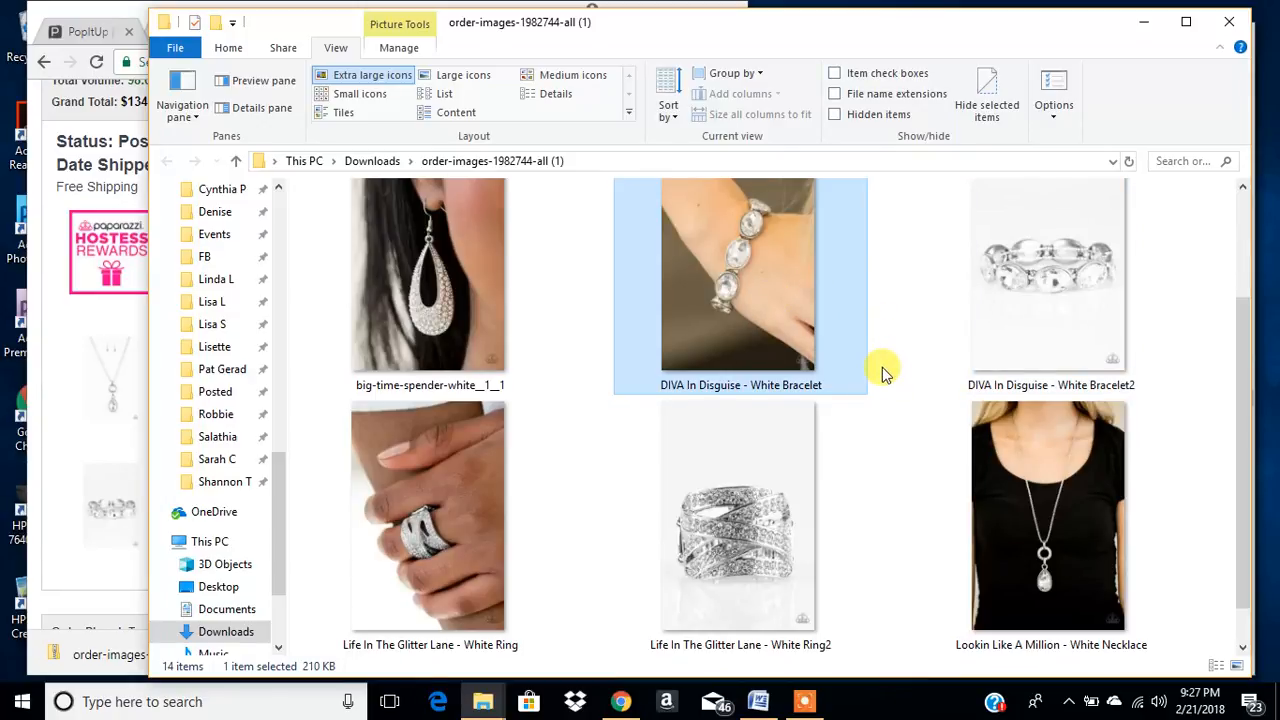
scroll(883, 373, up, 1)
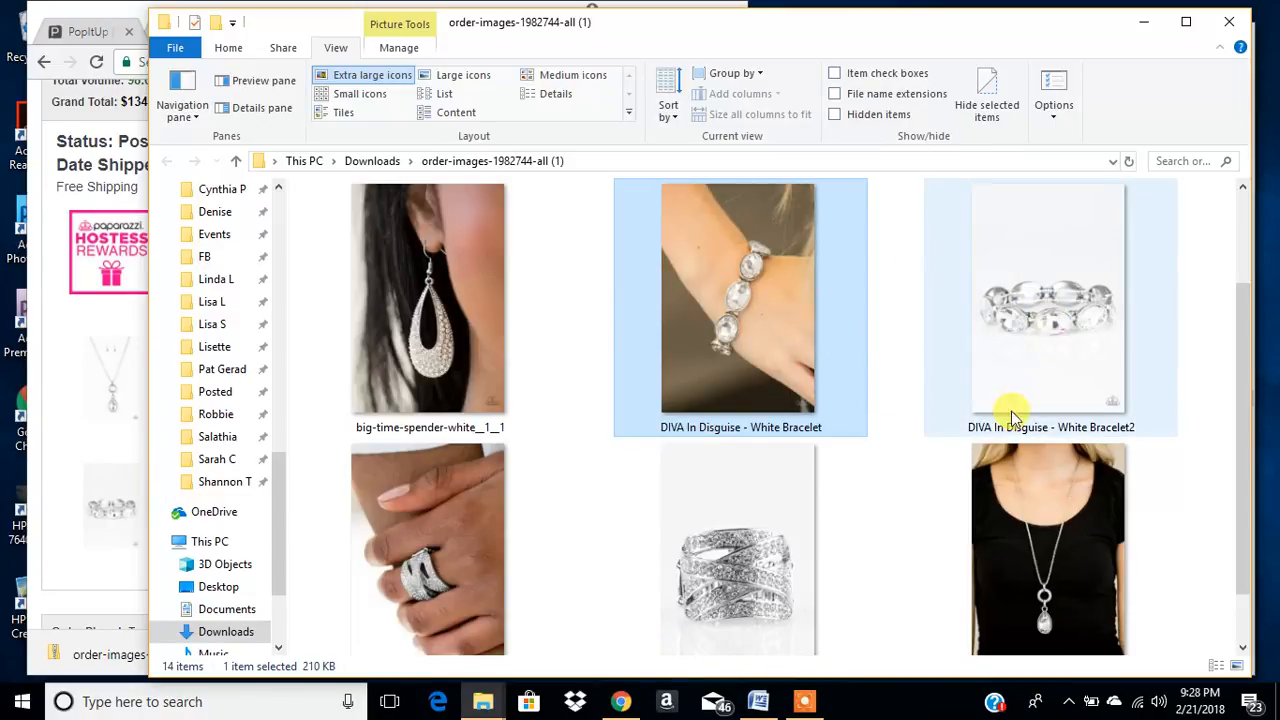
click(897, 520)
scroll(970, 503, down, 1)
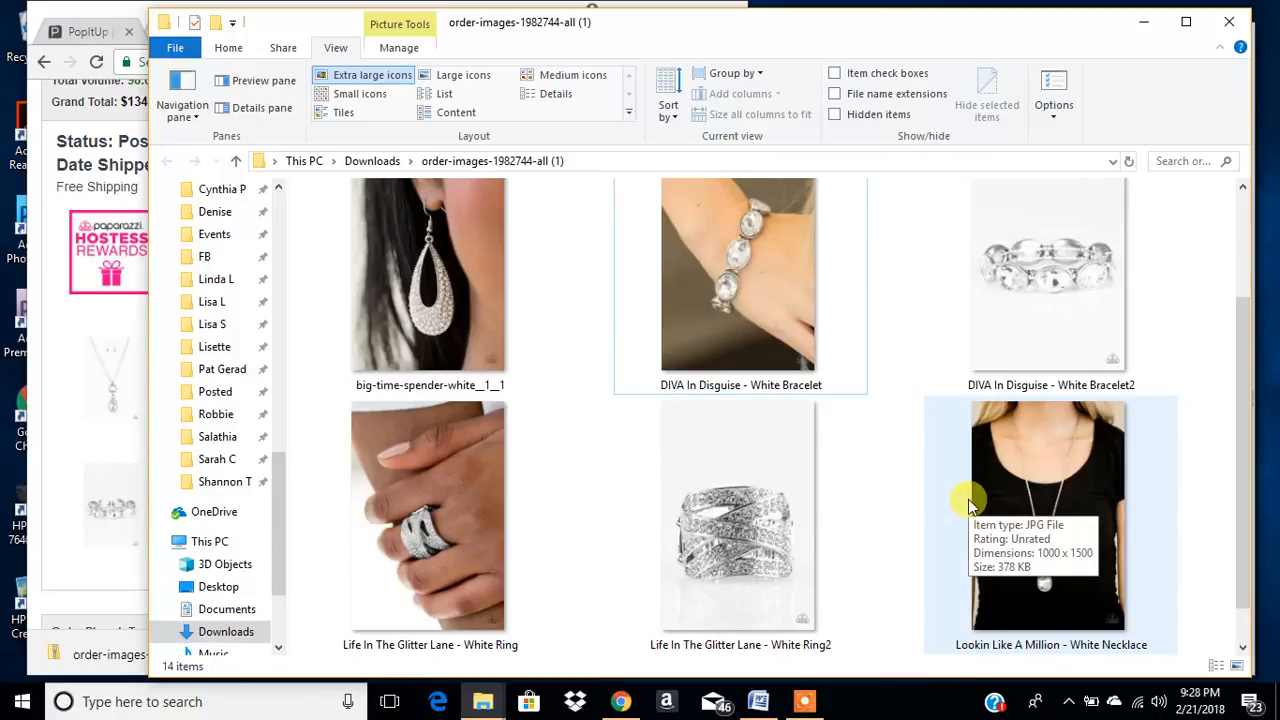
scroll(960, 505, down, 5)
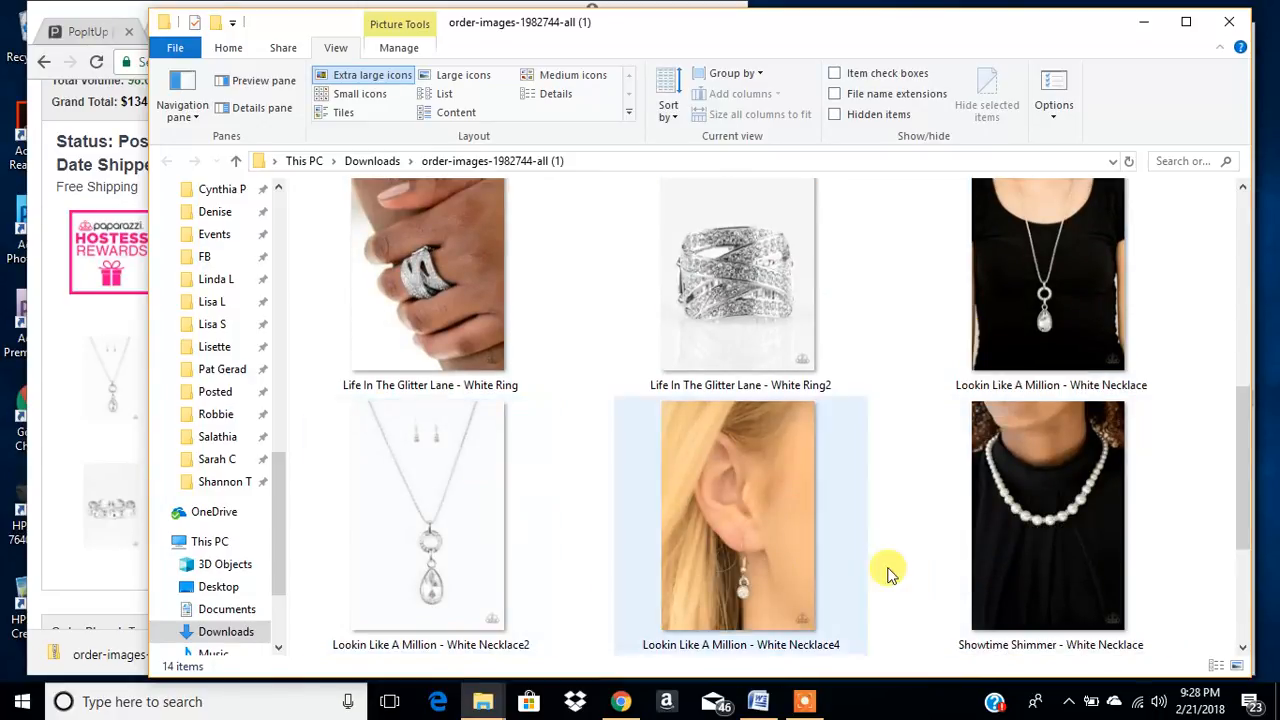
click(450, 506)
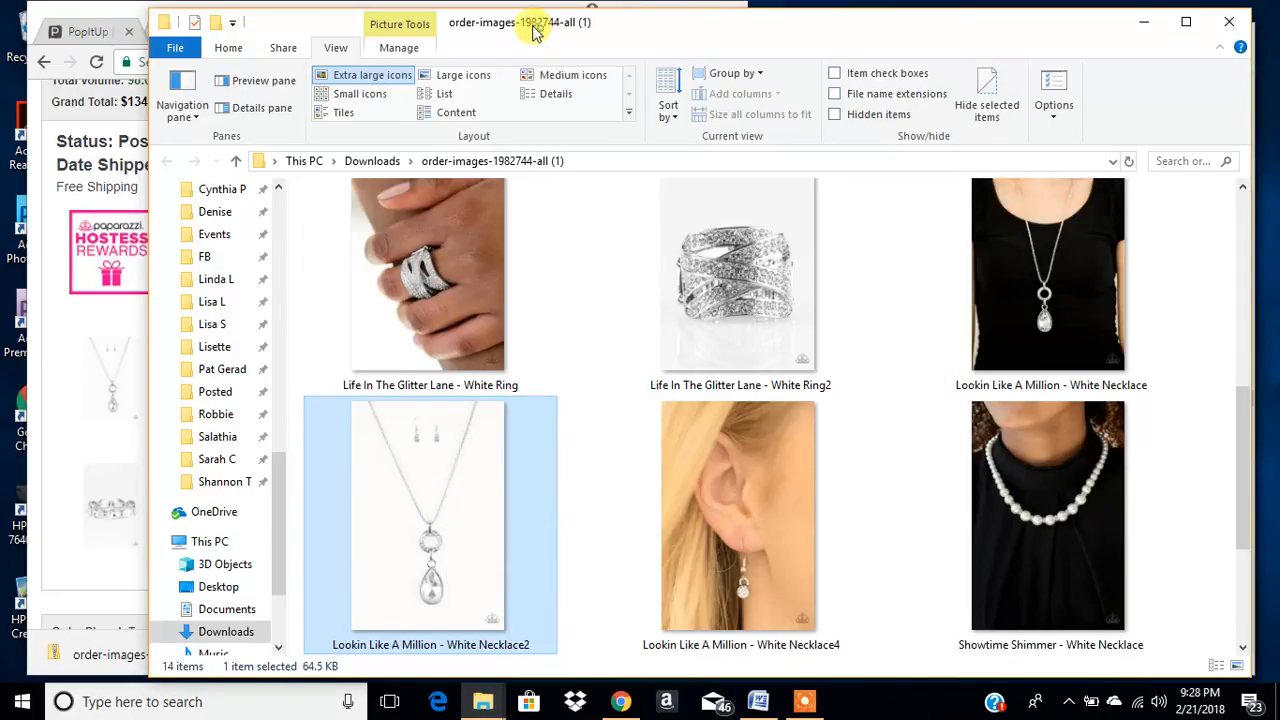
drag(534, 27, 489, 19)
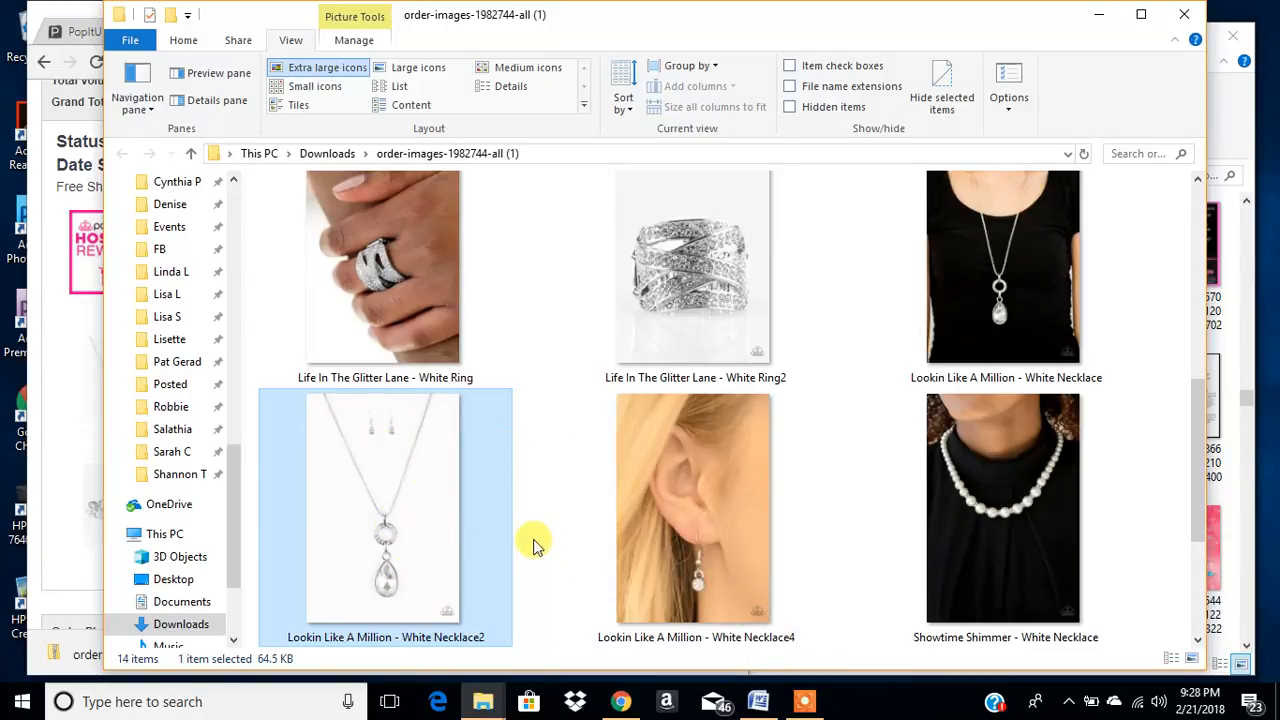
- Select the photos "Lookin Like A Million - White Necklace" and "White Necklace2", and narrow the folder window to uncover the browser
click(1038, 272)
ctrl+scroll(1051, 294, up, 1)
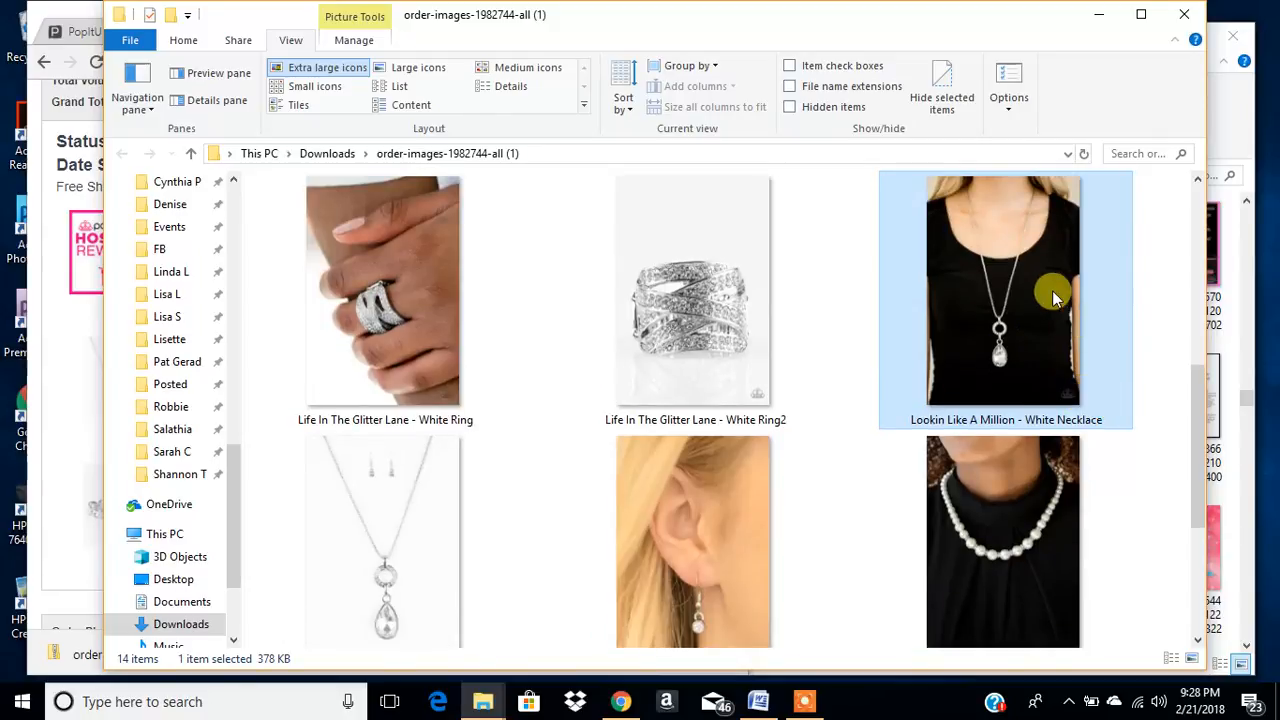
ctrl+click(405, 542)
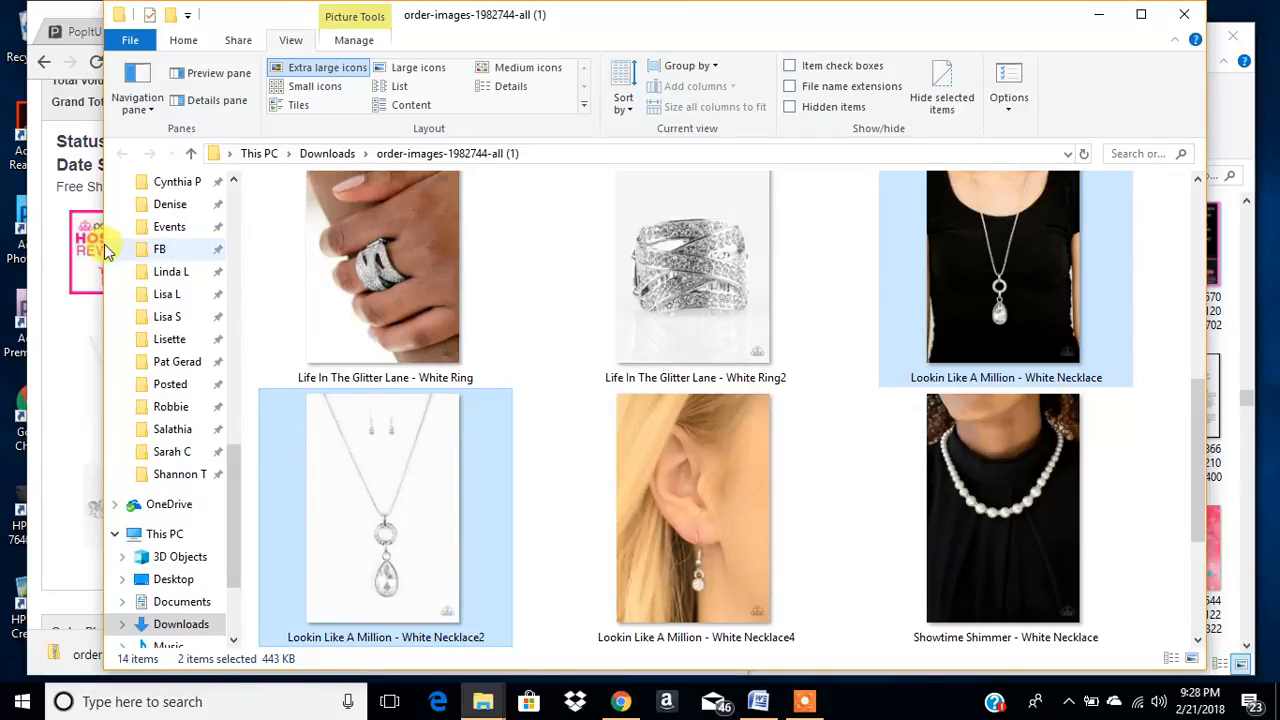
drag(104, 250, 667, 268)
drag(1208, 220, 1230, 229)
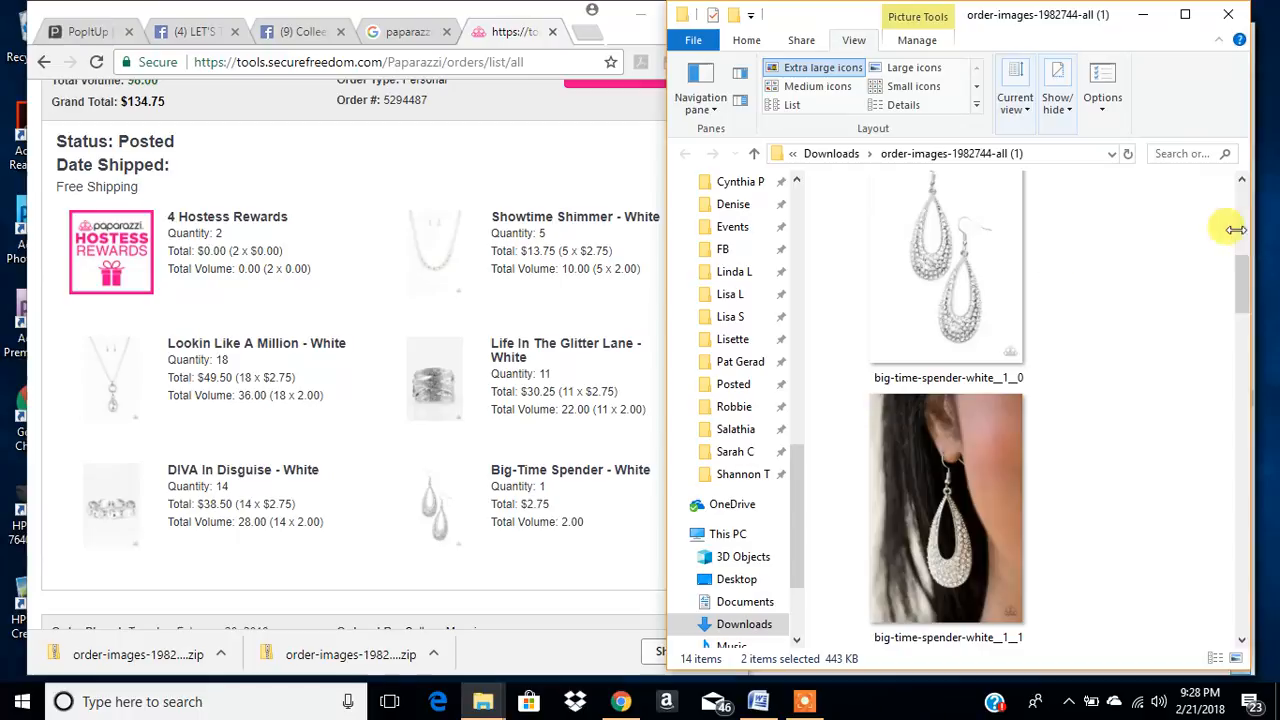
click(576, 160)
click(590, 33)
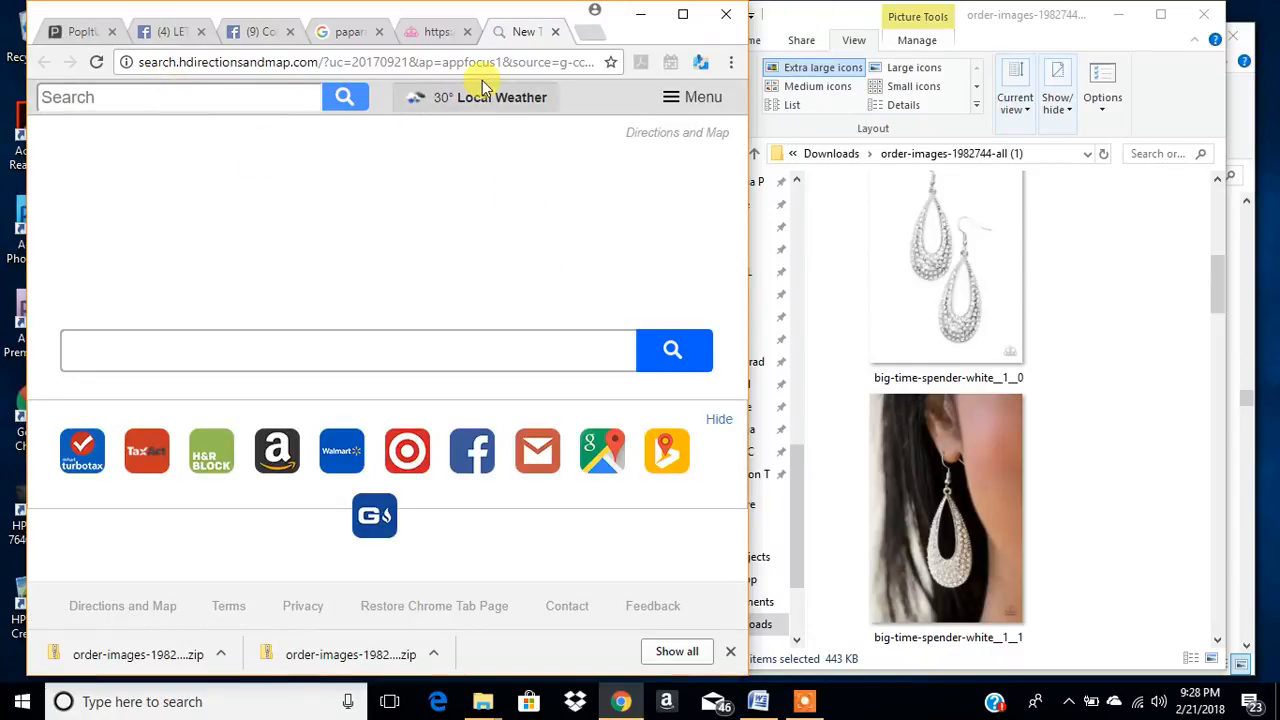
click(577, 62)
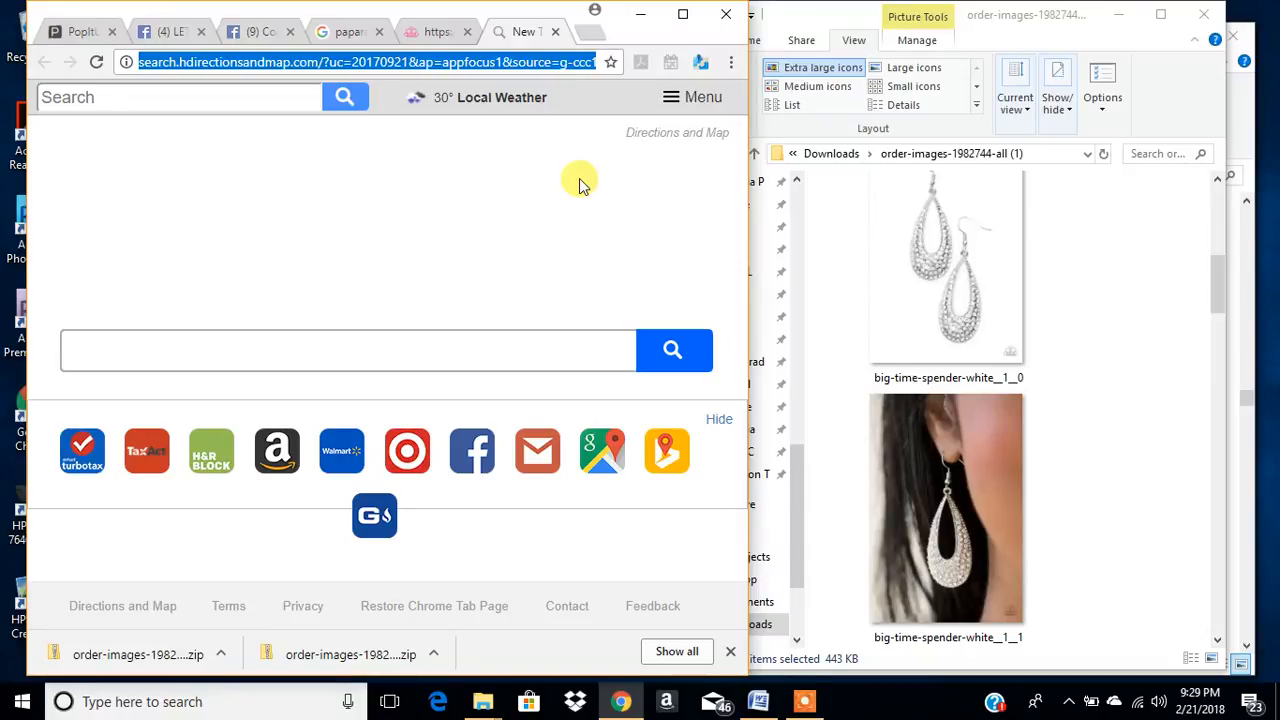
text(www.picmonkey)
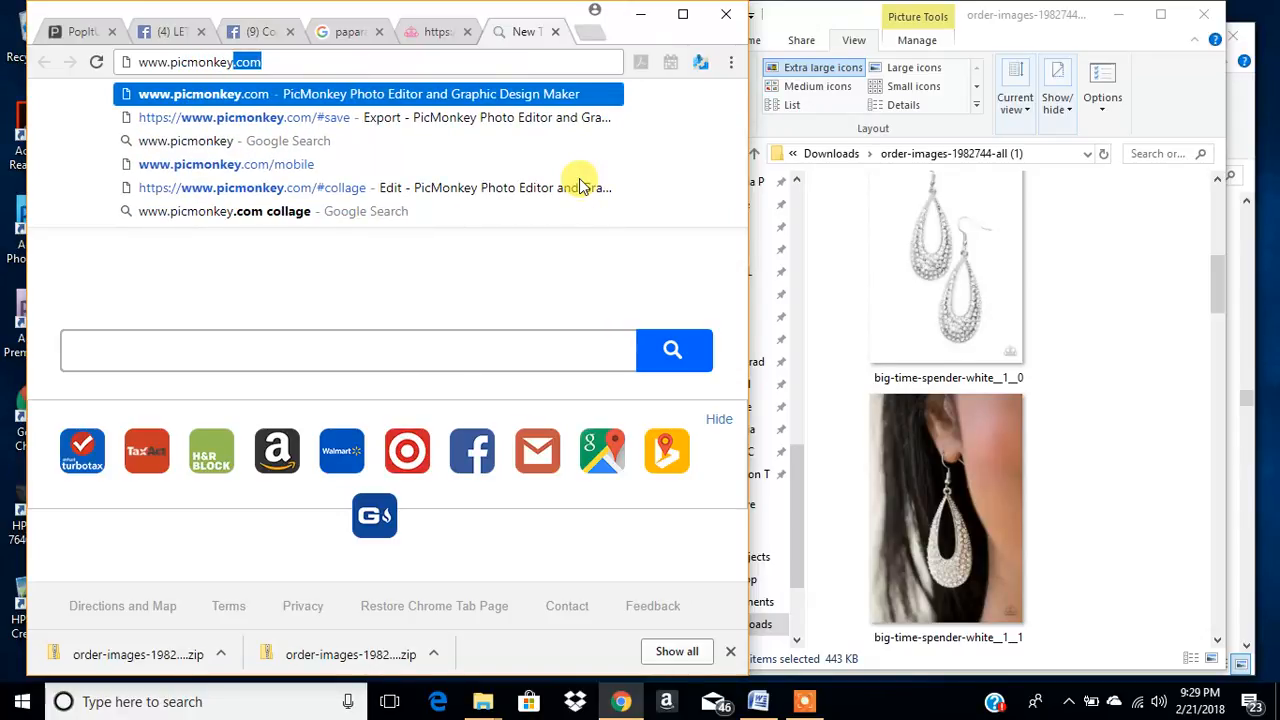
key(Return)
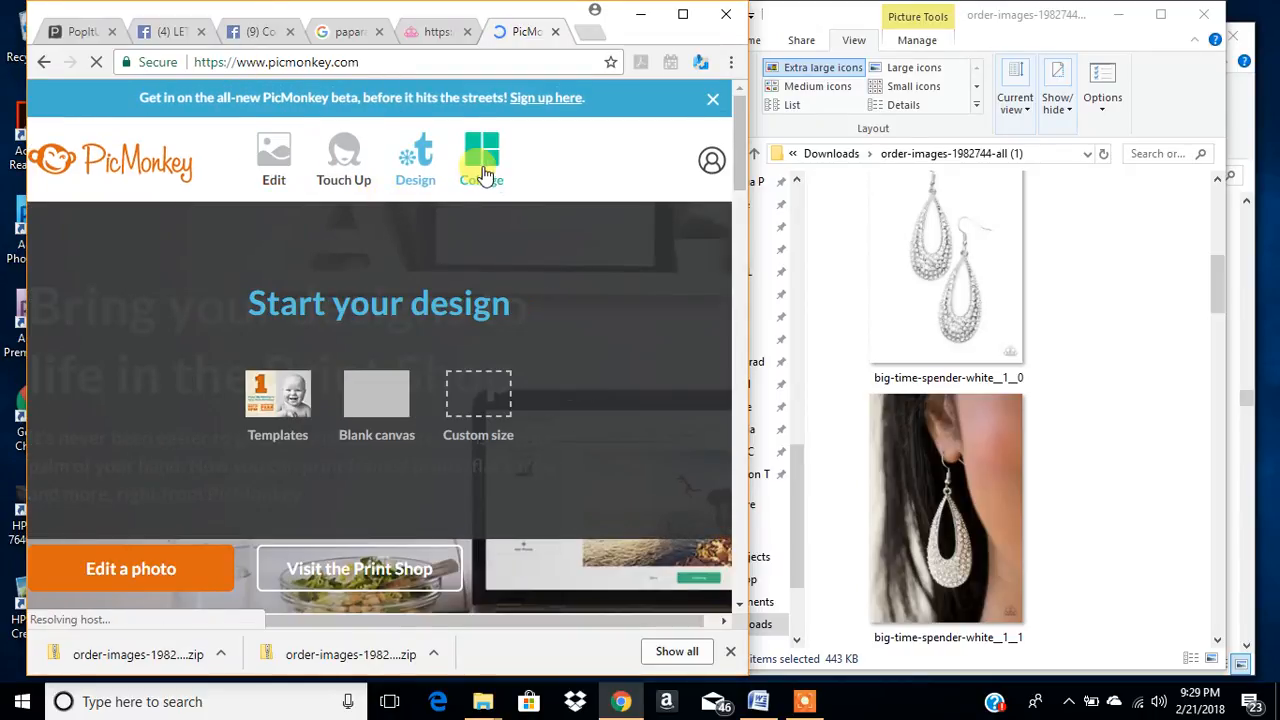
- Start a new PicMonkey collage using the sample images
mouse_move(497, 176)
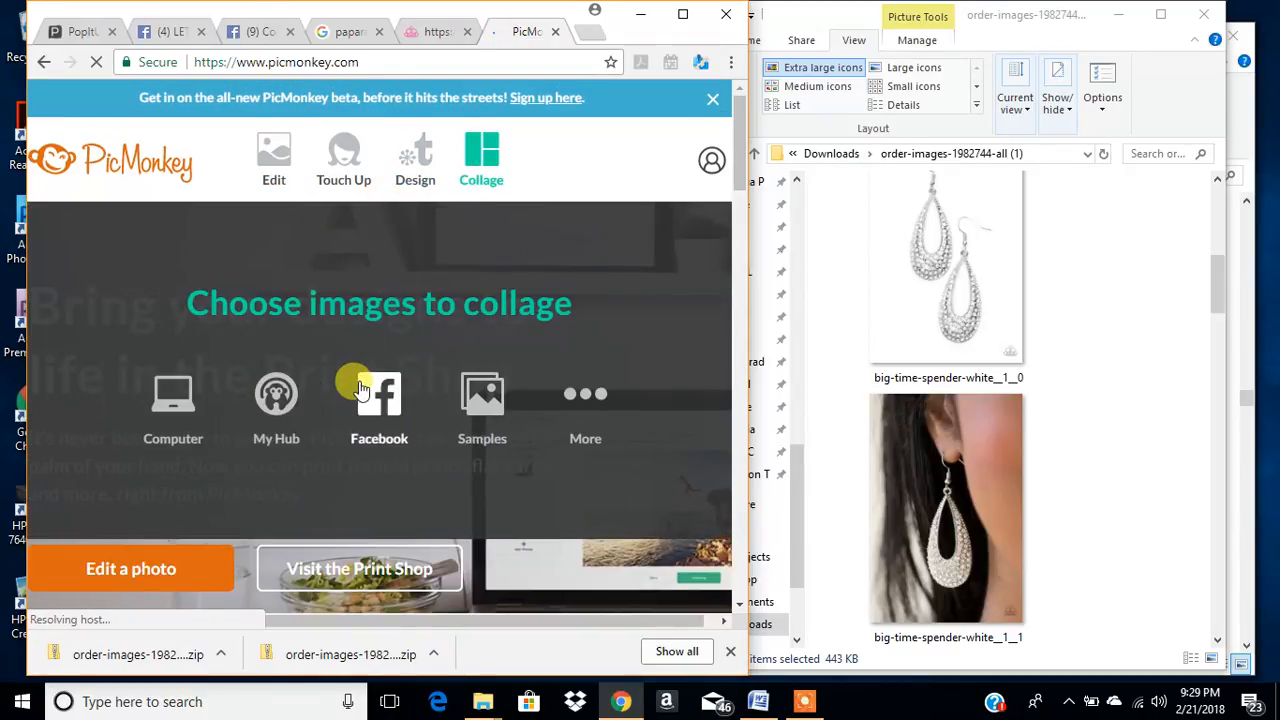
mouse_move(278, 140)
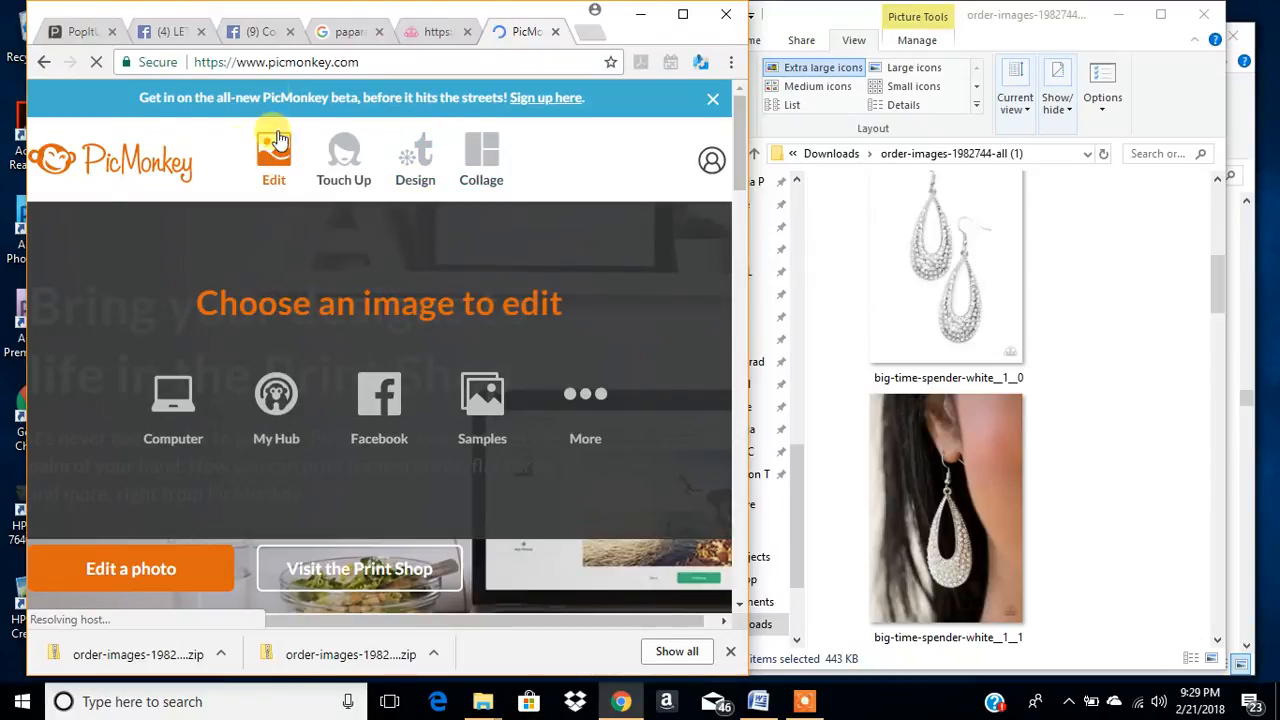
mouse_move(484, 155)
click(484, 155)
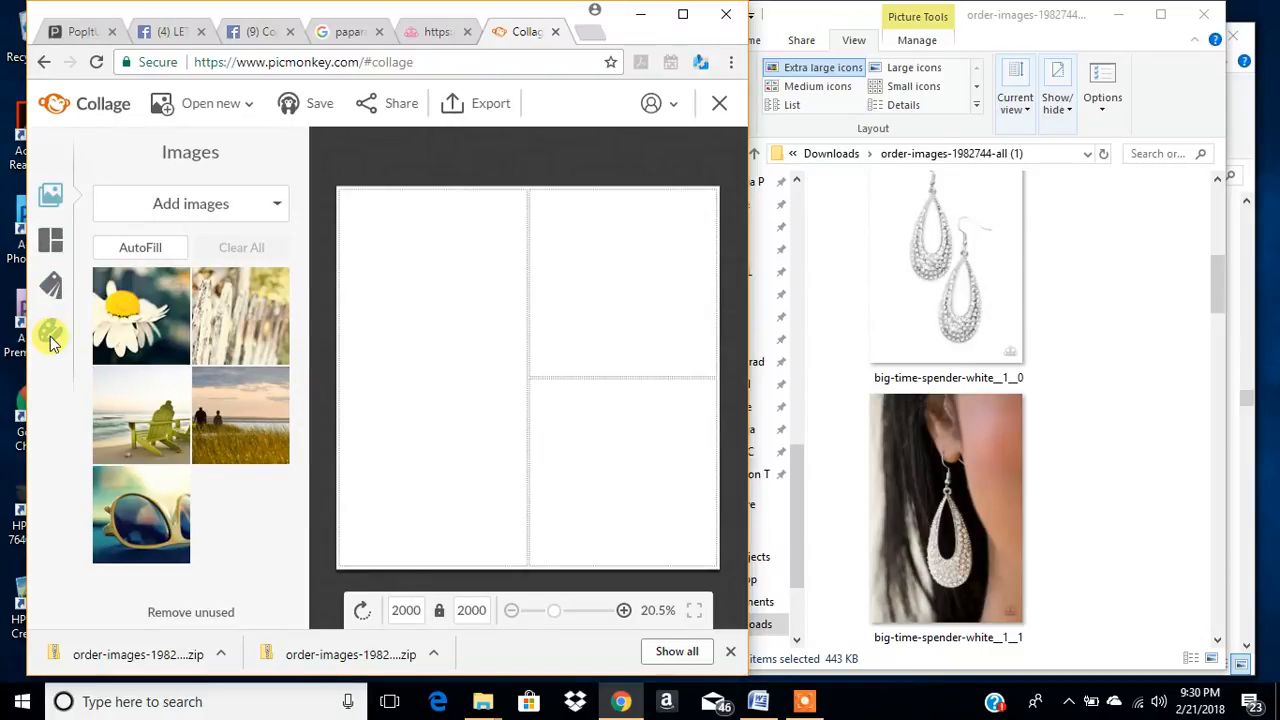
- Remove all the sample images from the collage's image collection, from the daisy to the sunglasses
click(174, 281)
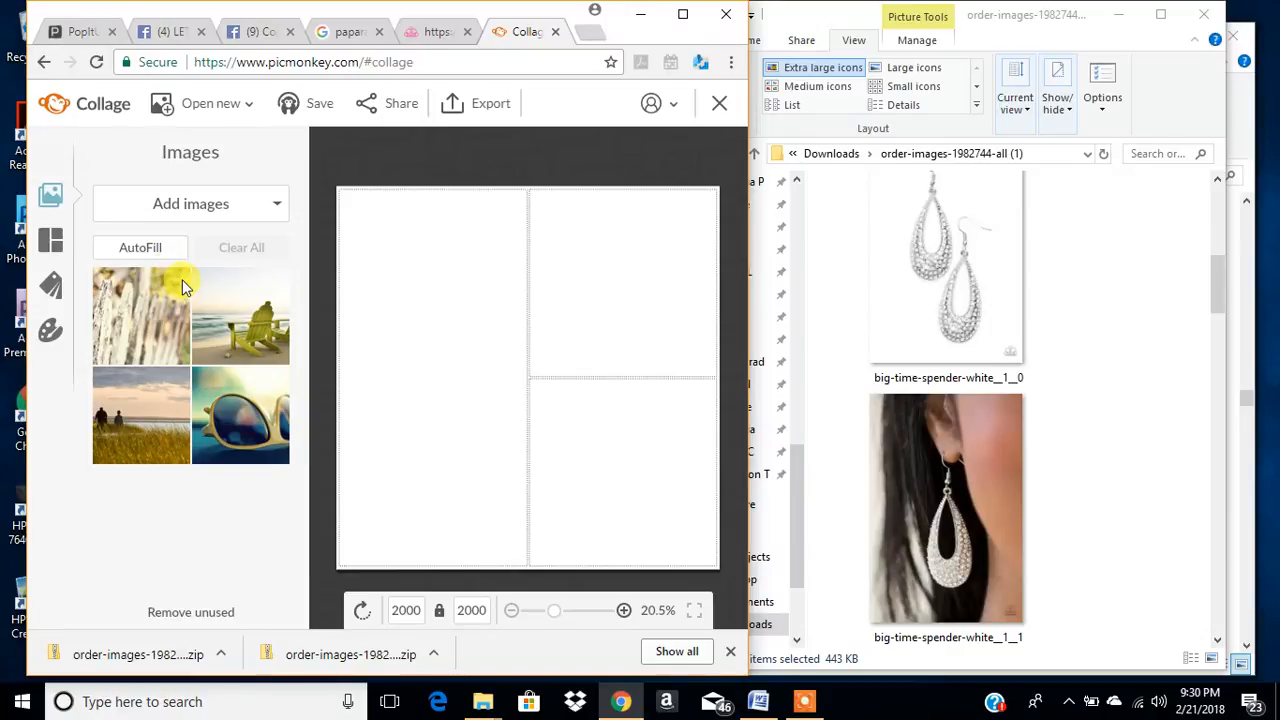
click(178, 282)
click(178, 282)
click(177, 281)
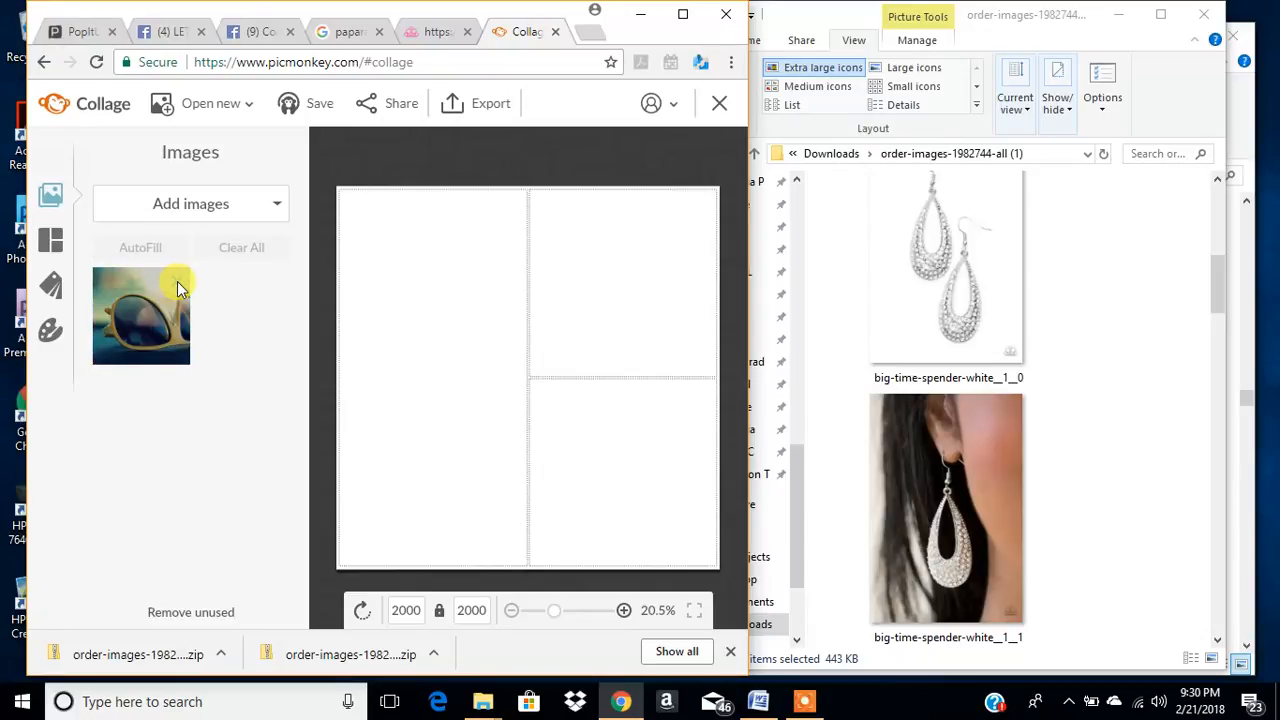
click(177, 281)
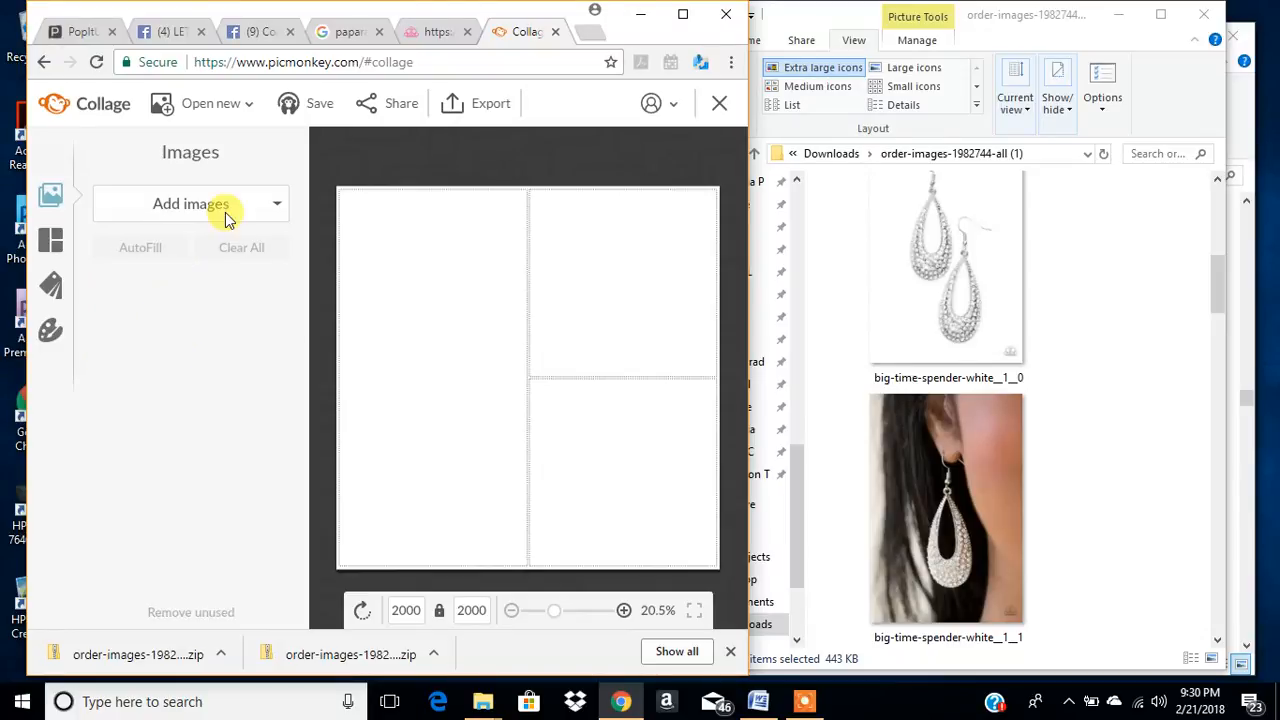
- Start adding images from the computer to the collage and go to the Downloads folder
click(175, 204)
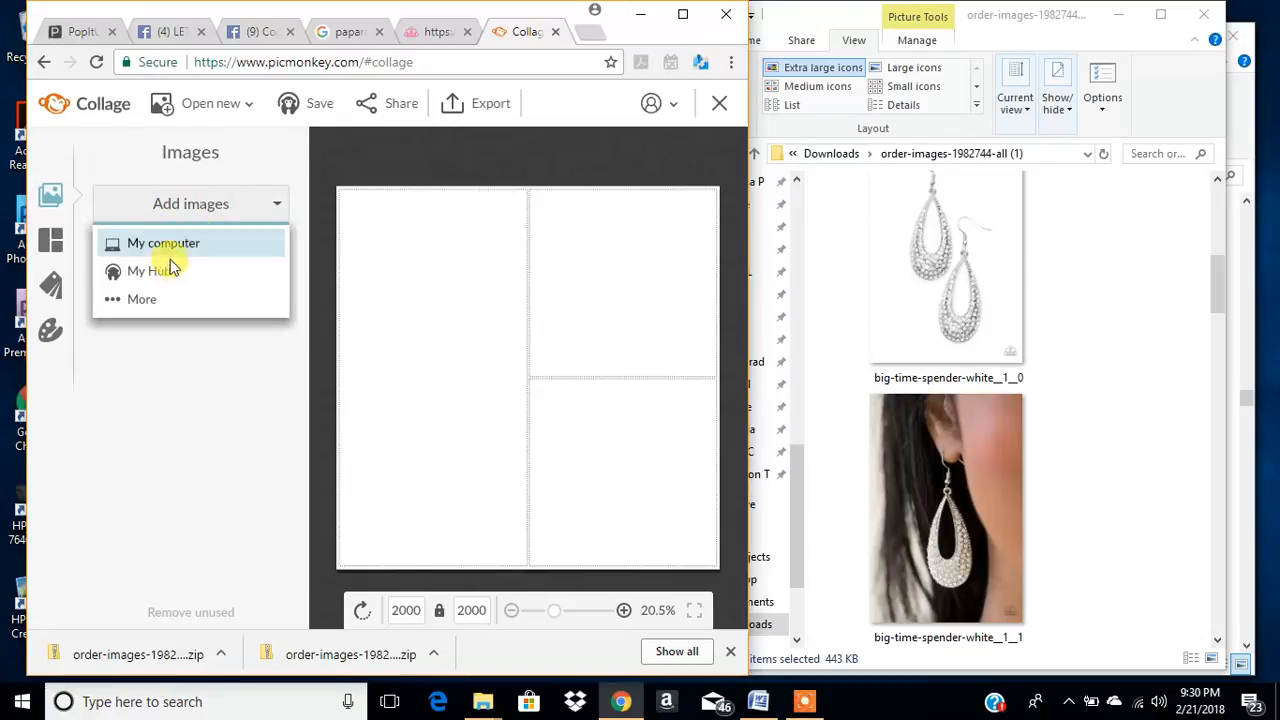
click(198, 385)
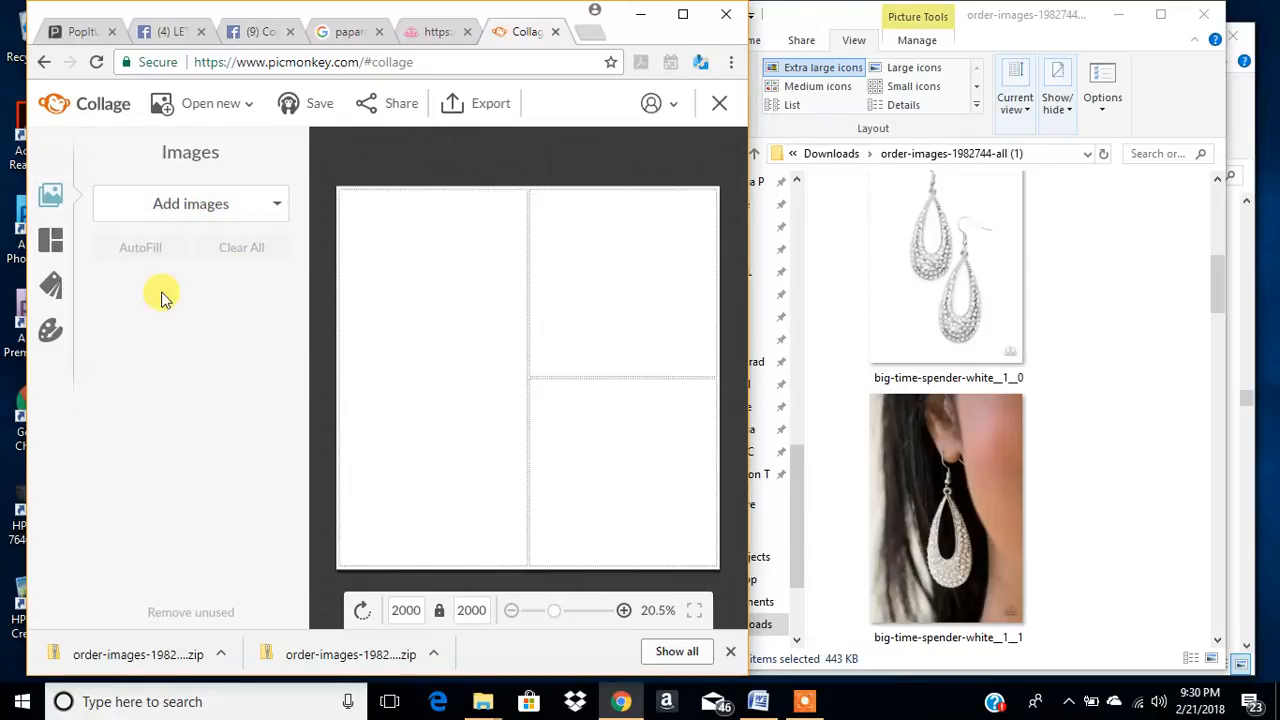
click(194, 206)
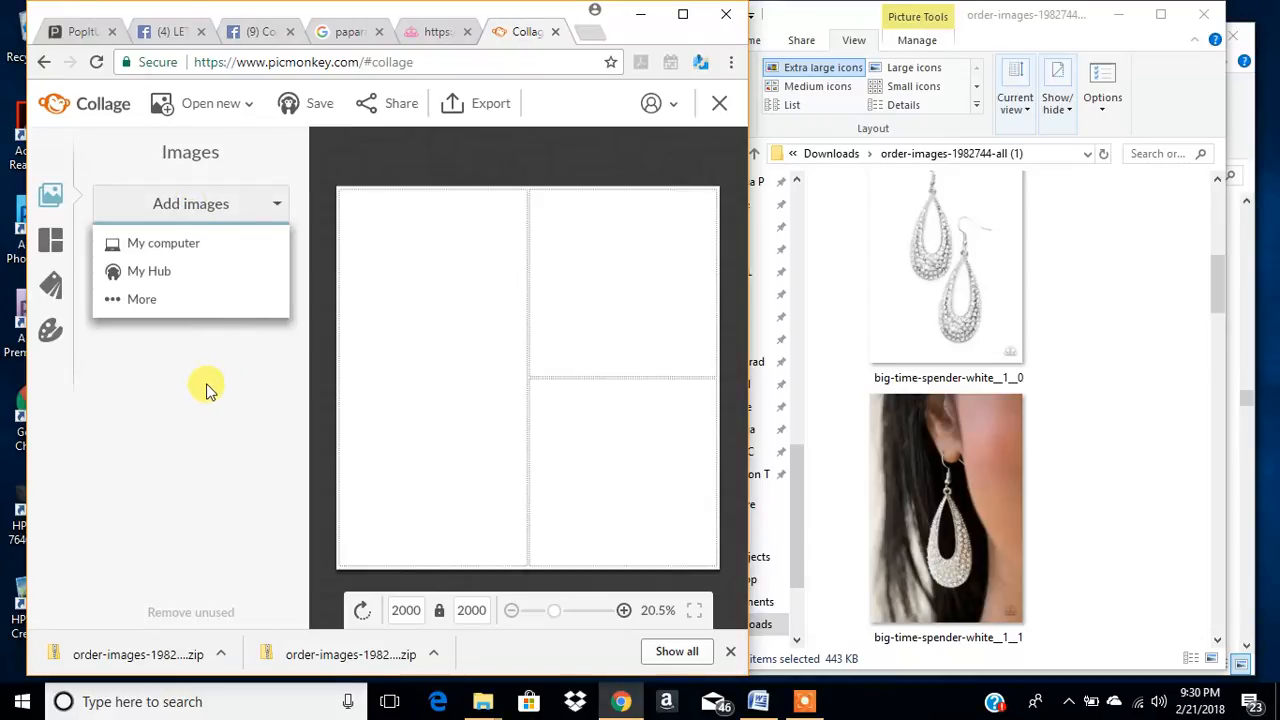
click(378, 368)
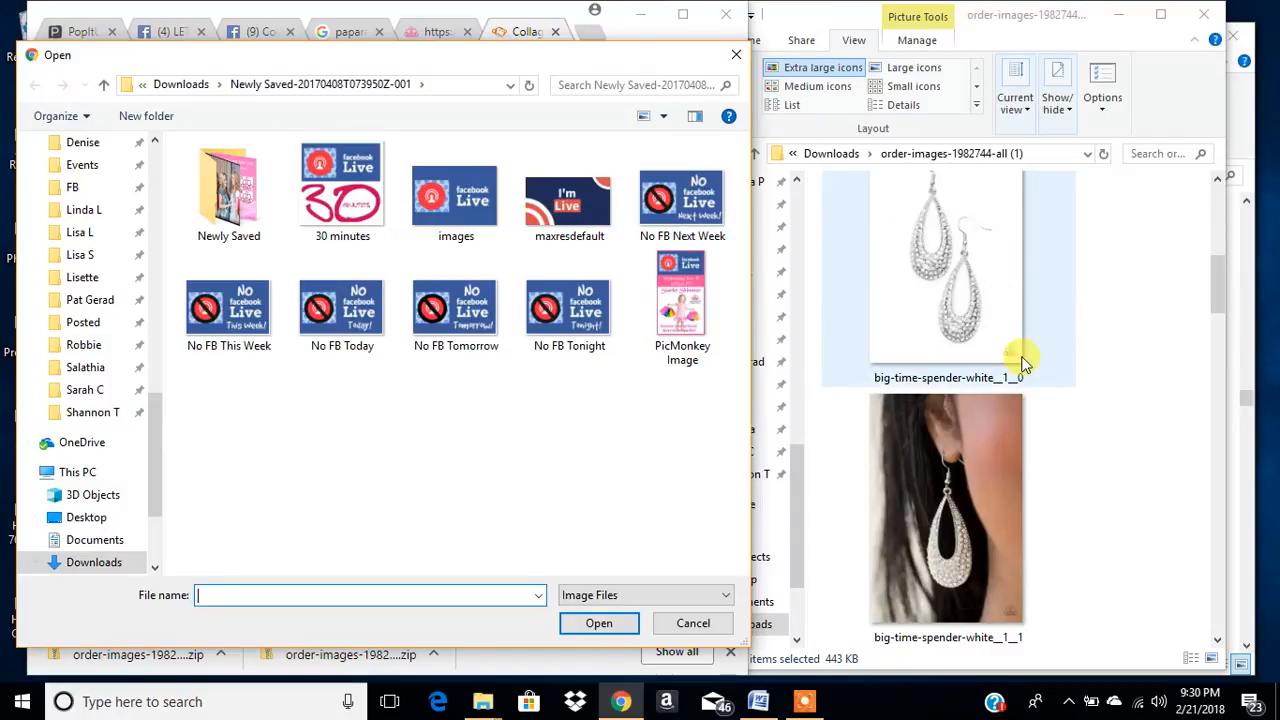
click(181, 84)
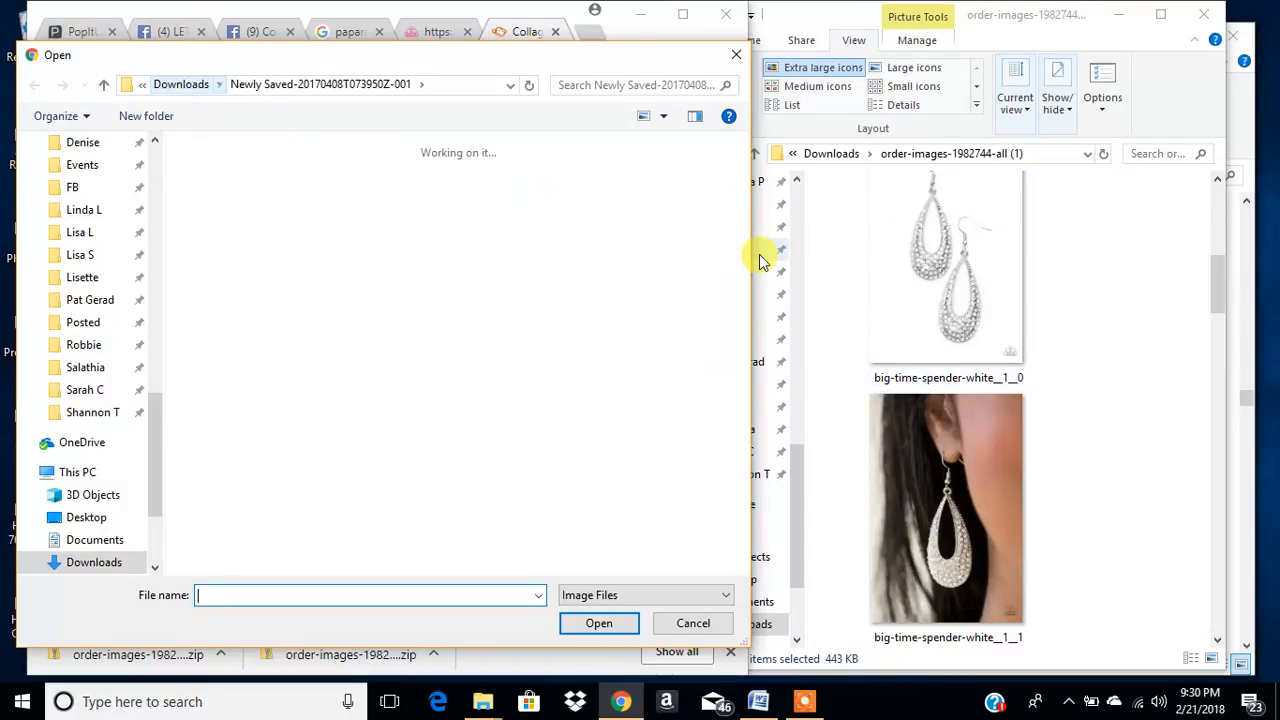
scroll(294, 294, down, 5)
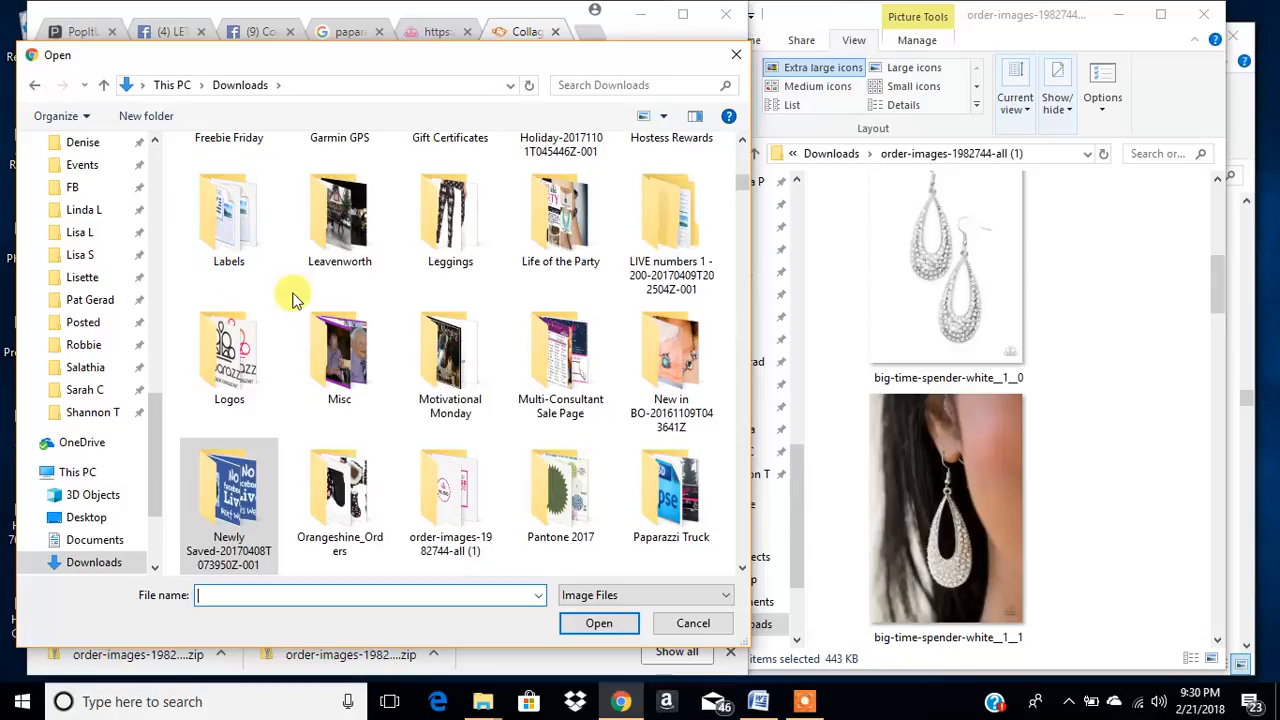
scroll(272, 355, up, 5)
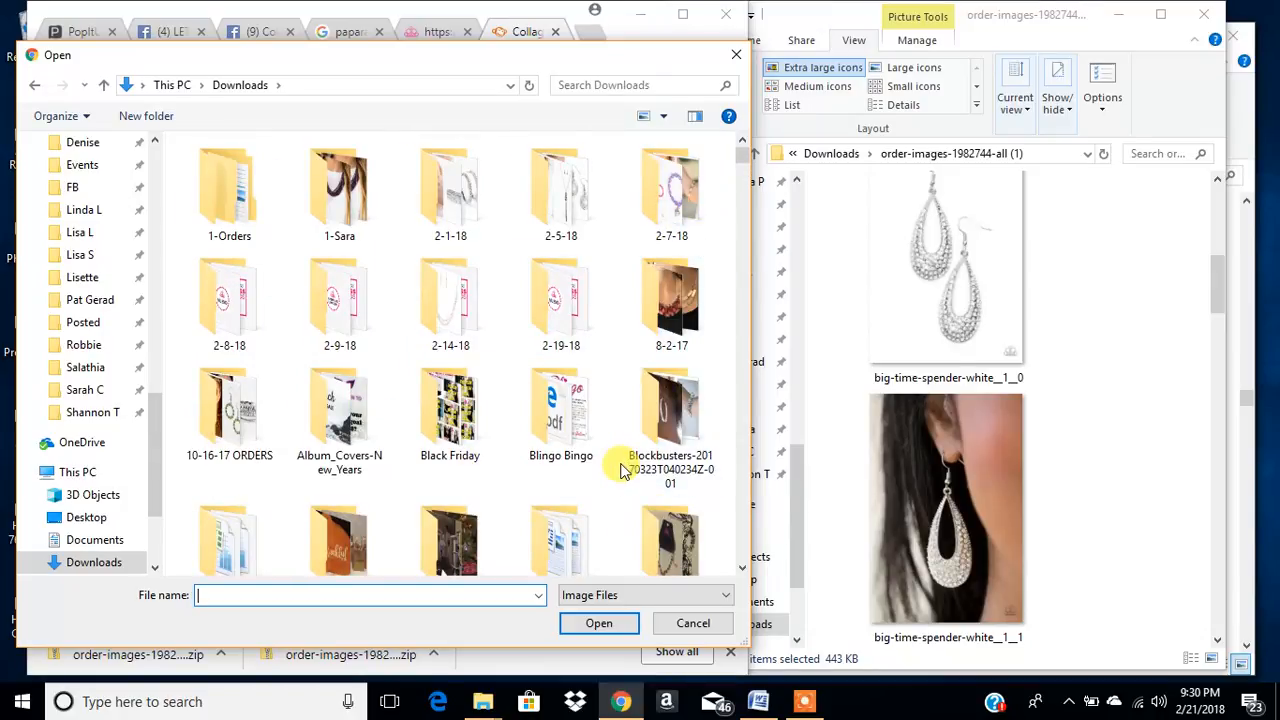
double_click(565, 323)
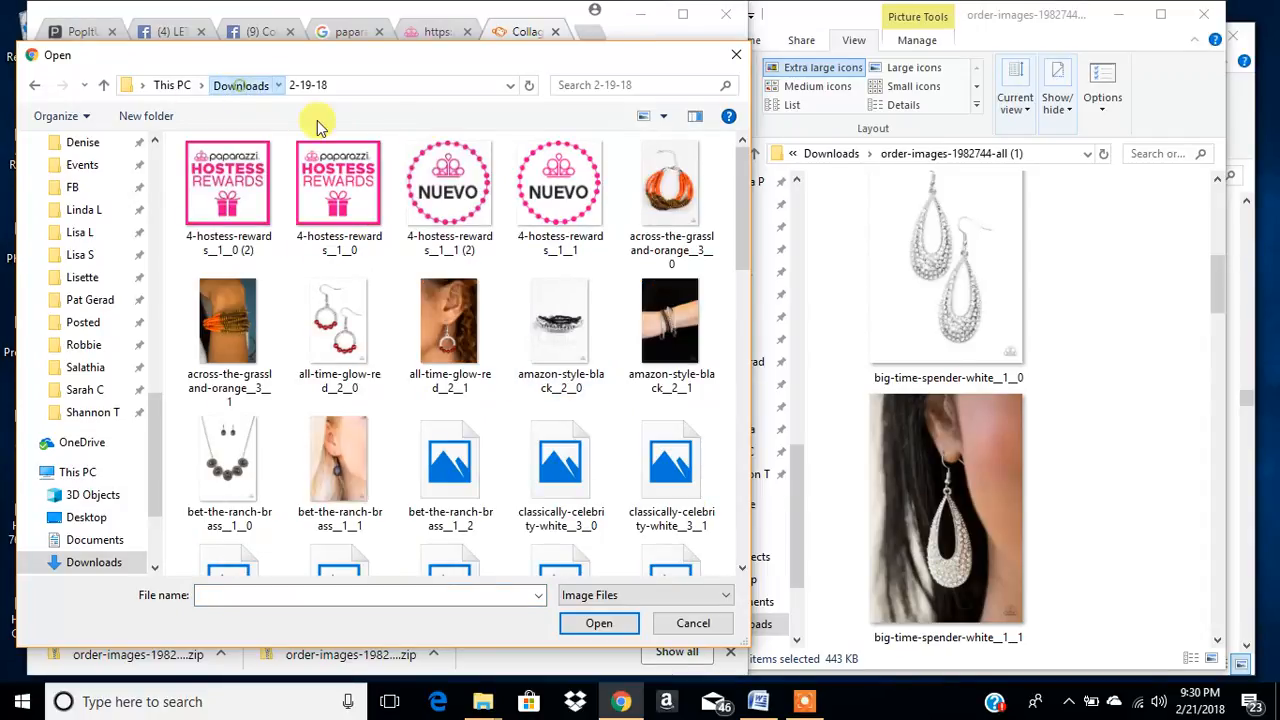
click(243, 85)
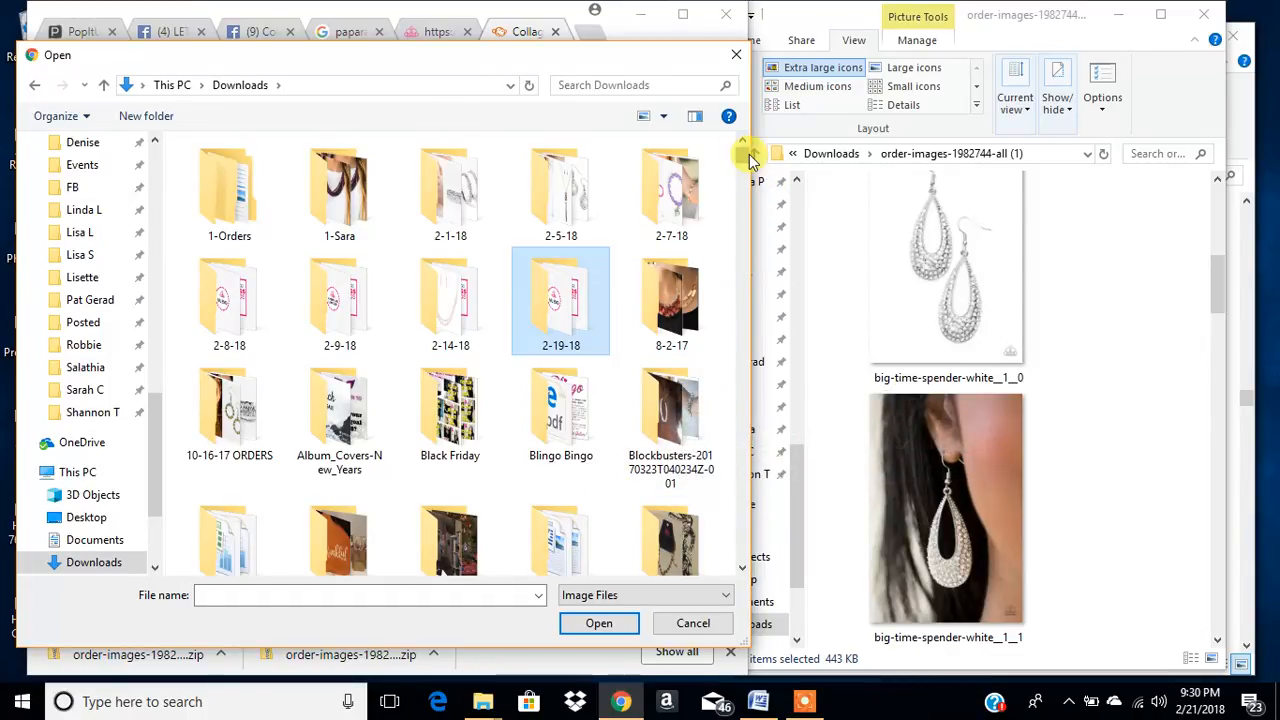
- Rename the downloaded order-images folder in Downloads as 2-21-18
scroll(747, 161, down, 2)
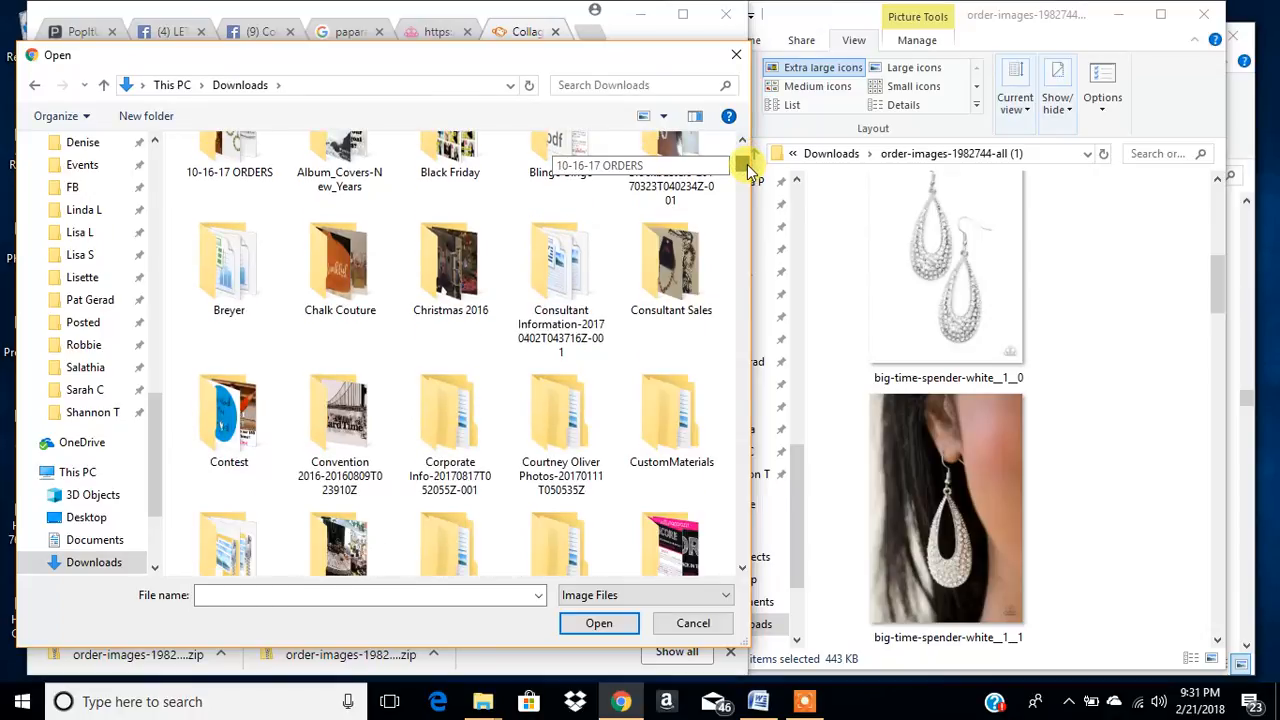
scroll(575, 400, down, 2)
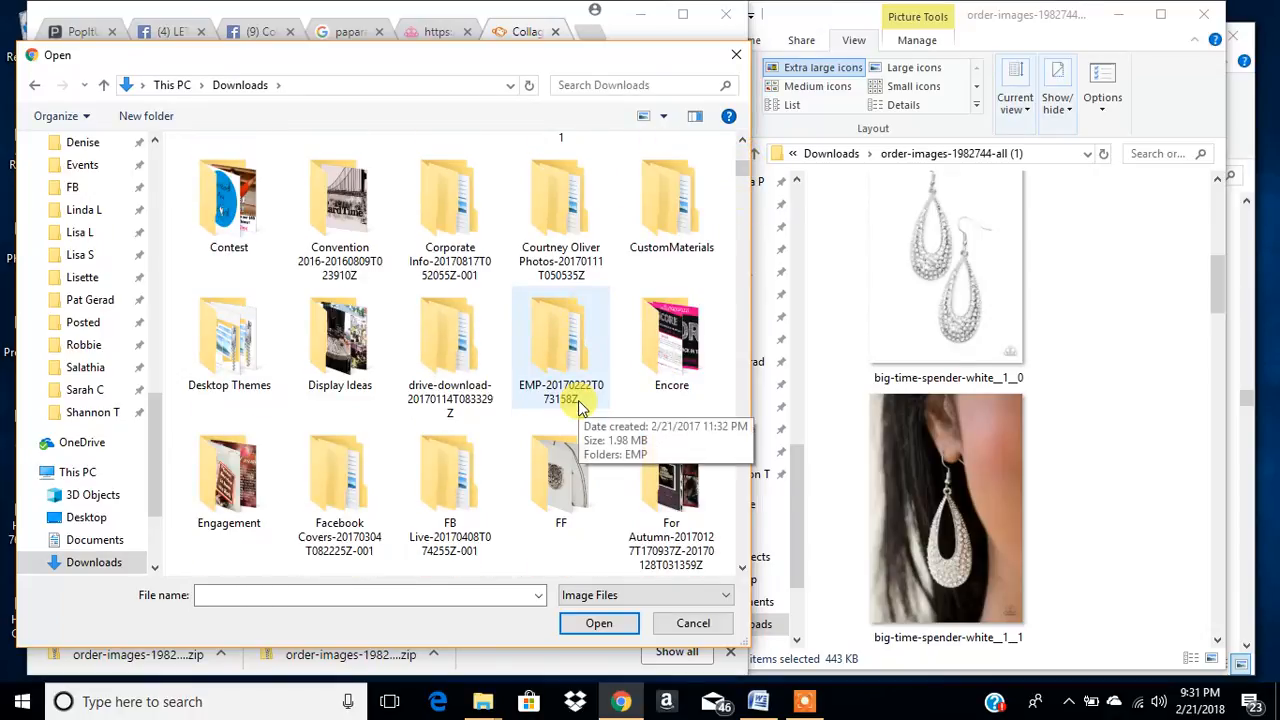
scroll(420, 500, down, 2)
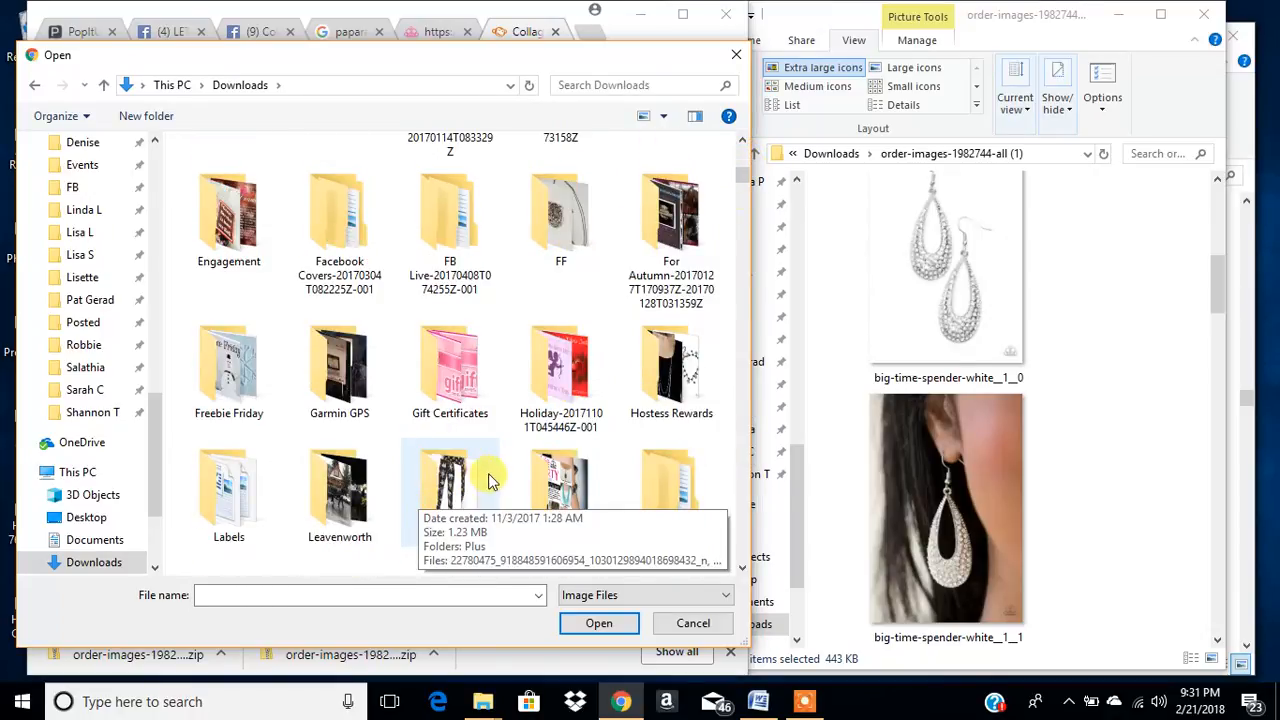
scroll(590, 415, down, 2)
scroll(595, 415, down, 2)
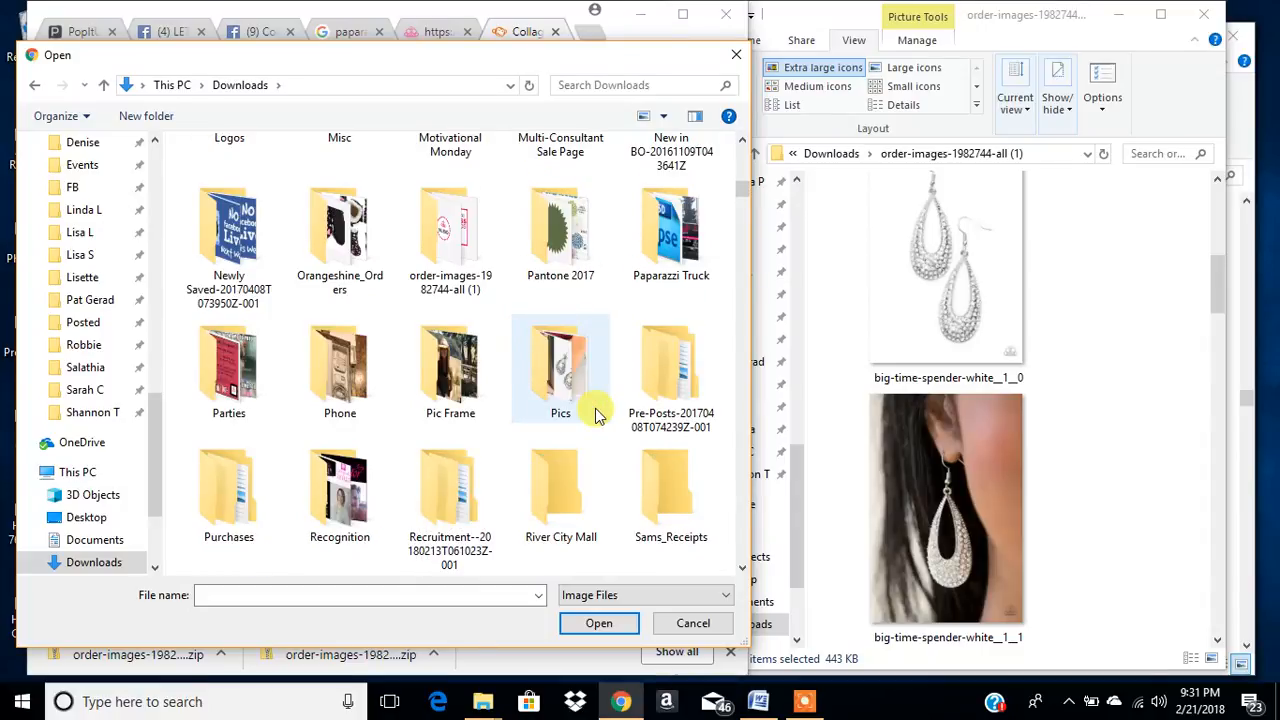
click(456, 252)
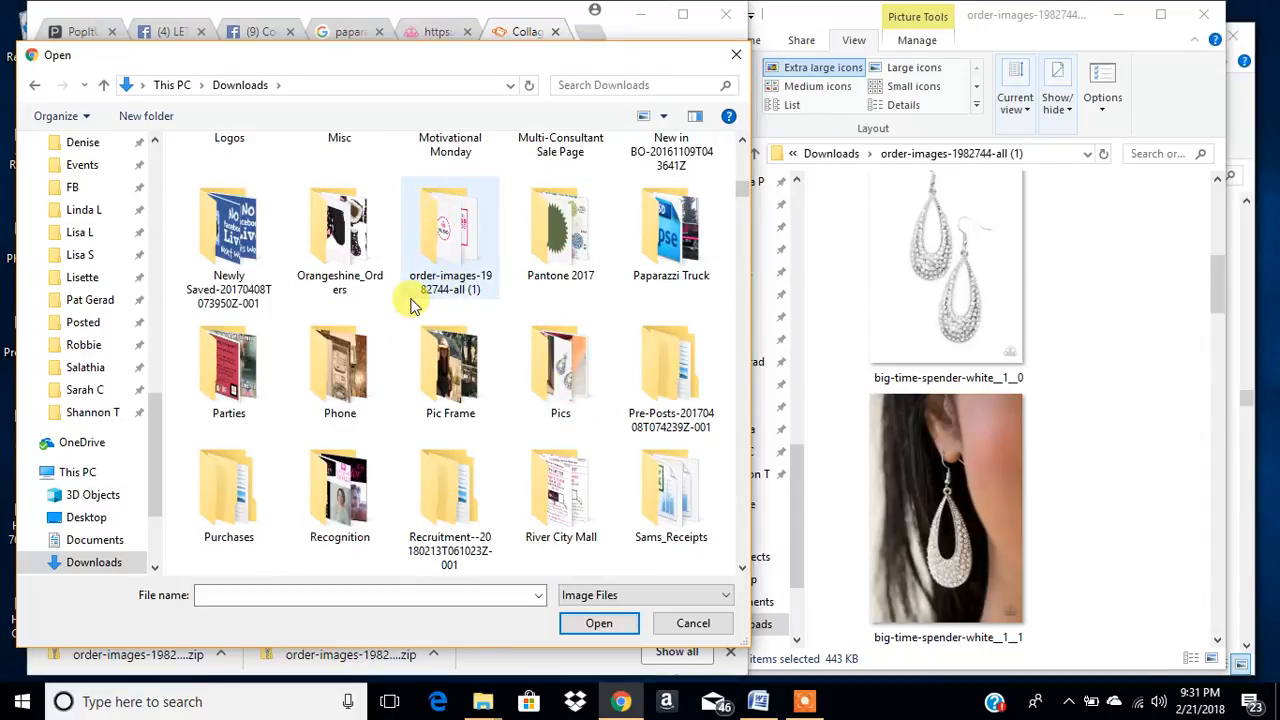
click(420, 278)
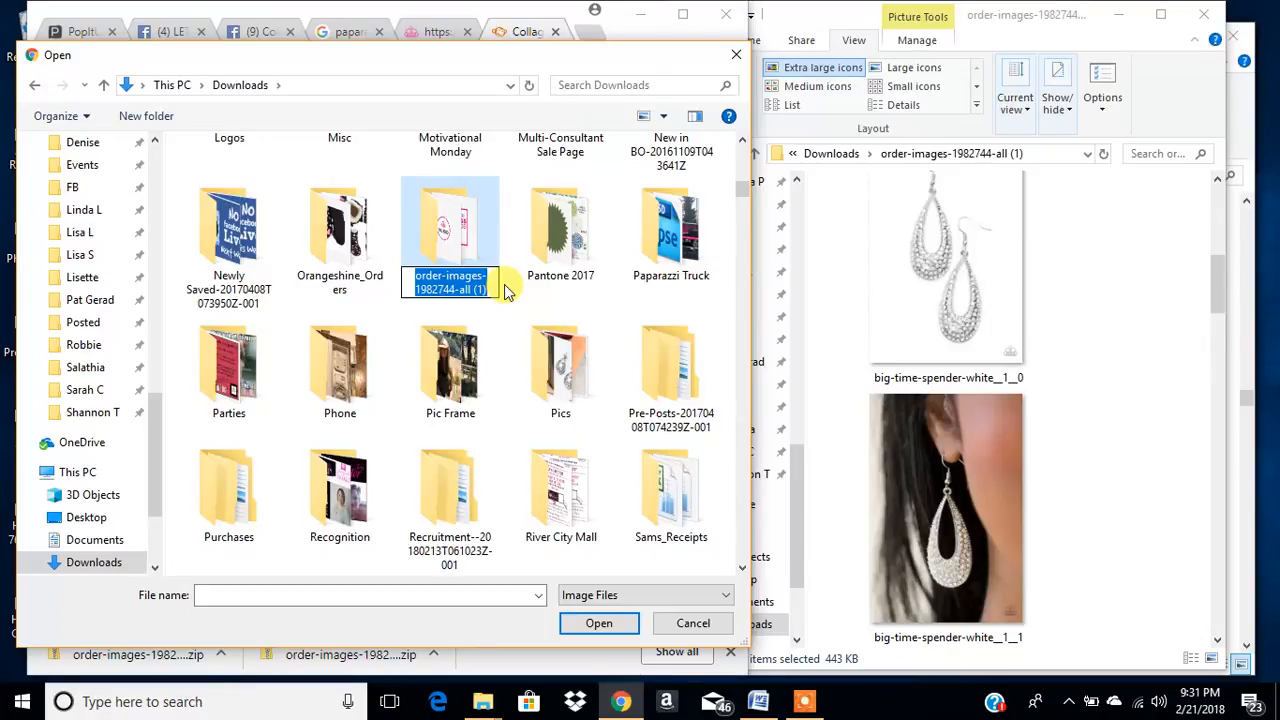
text(2-21-18)
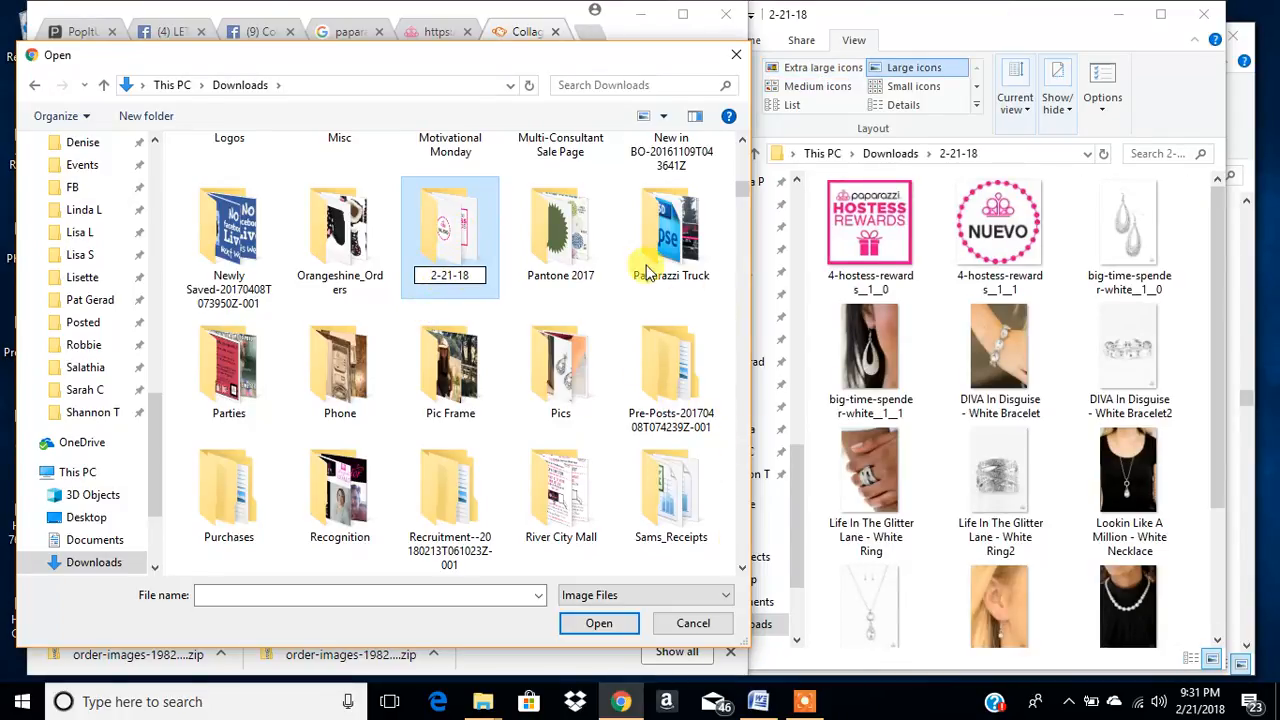
key(Return)
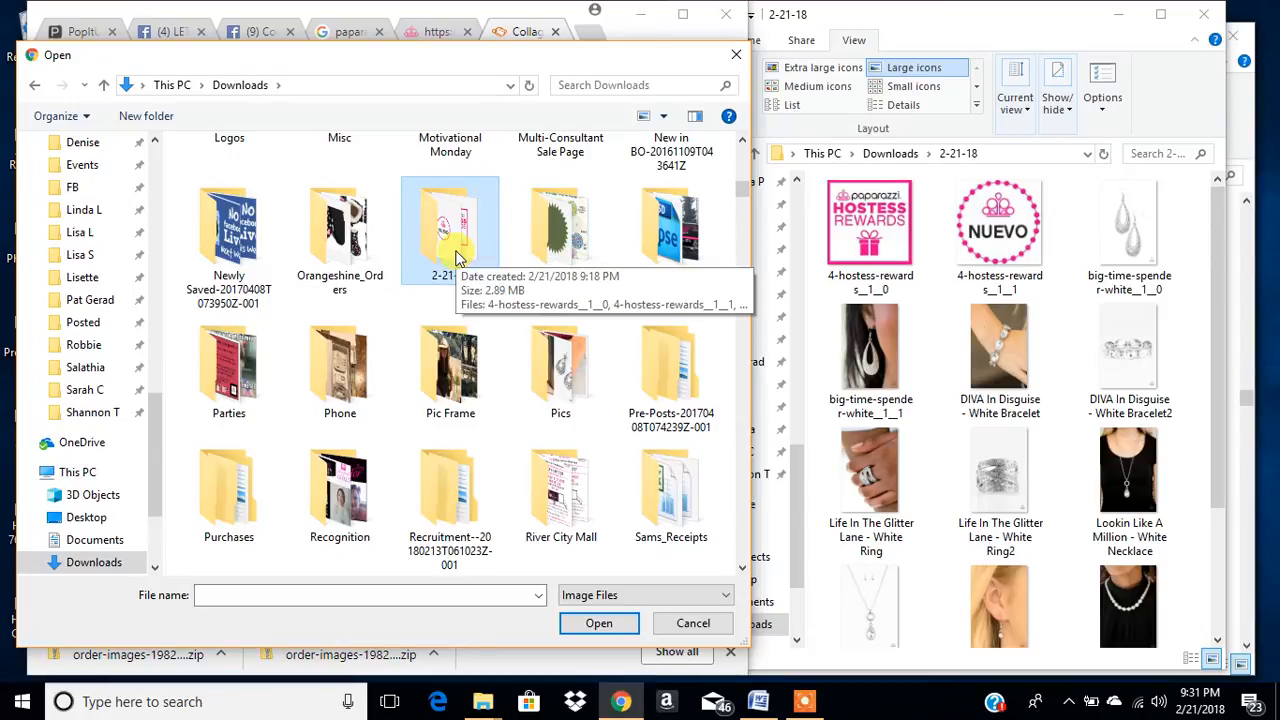
- Find the renamed 2-21-18 folder in Downloads and open it for choosing images
scroll(742, 197, up, 10)
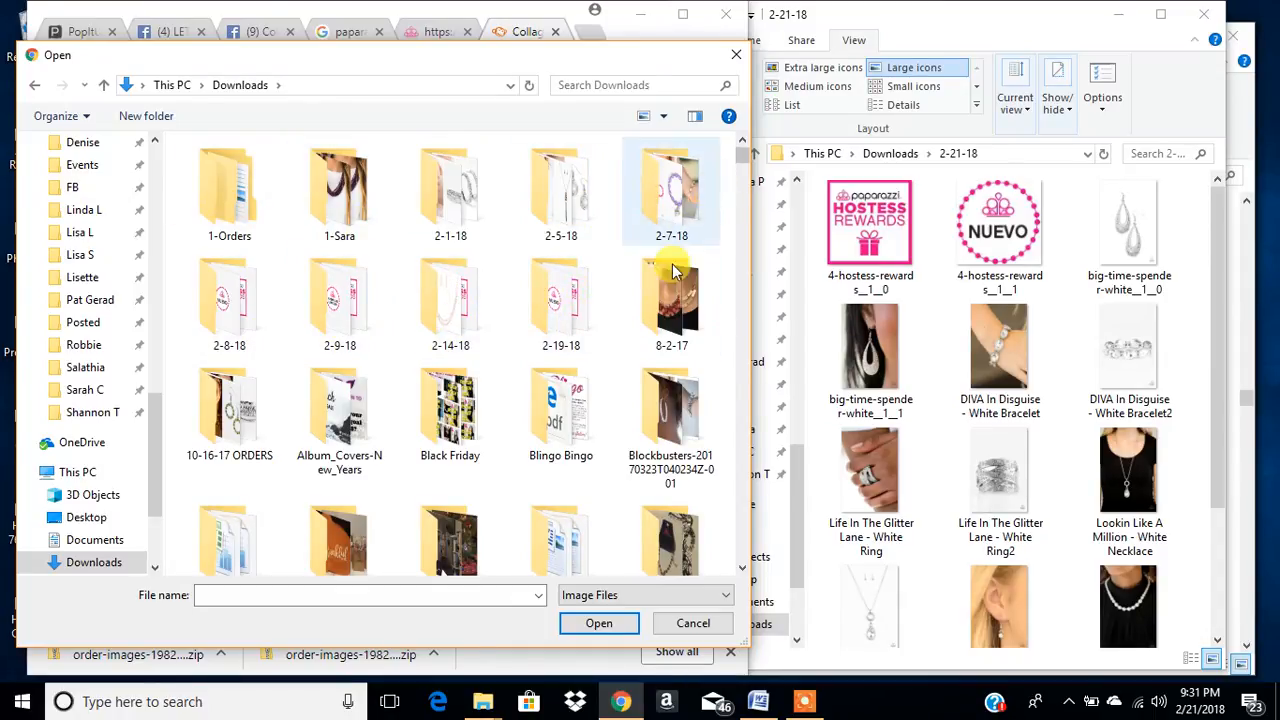
scroll(576, 345, down, 2)
scroll(517, 452, down, 8)
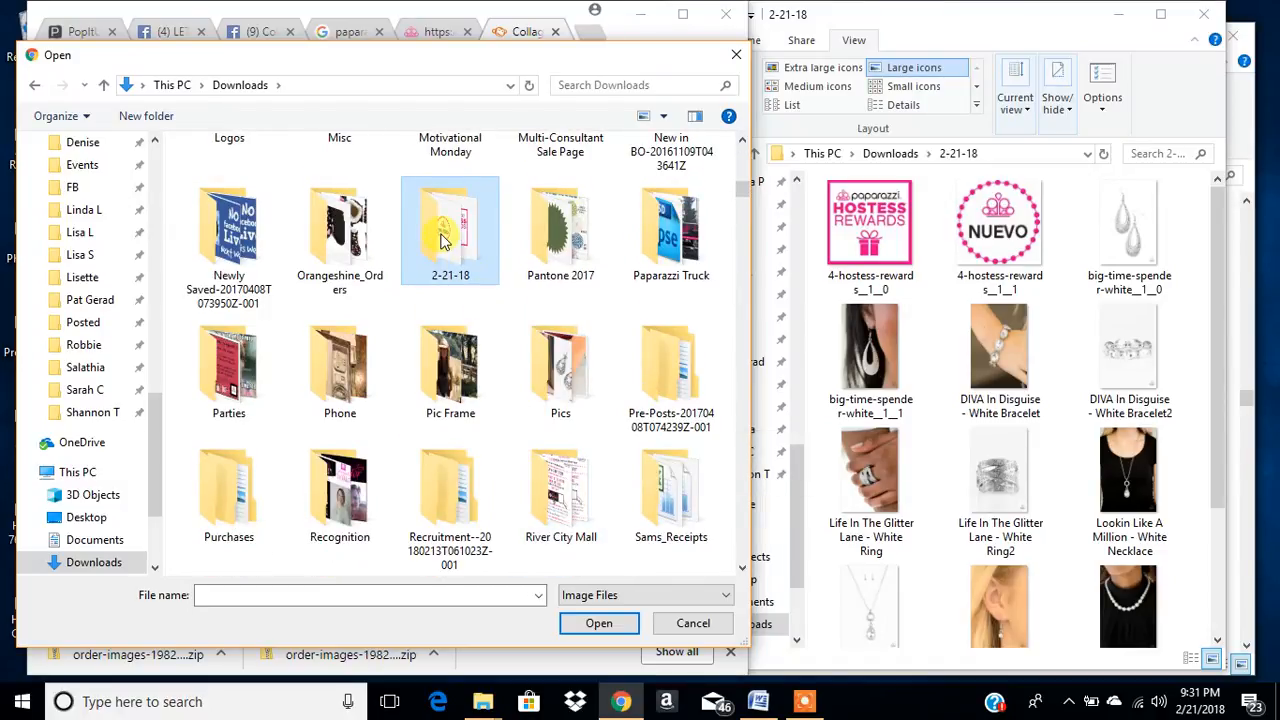
double_click(444, 243)
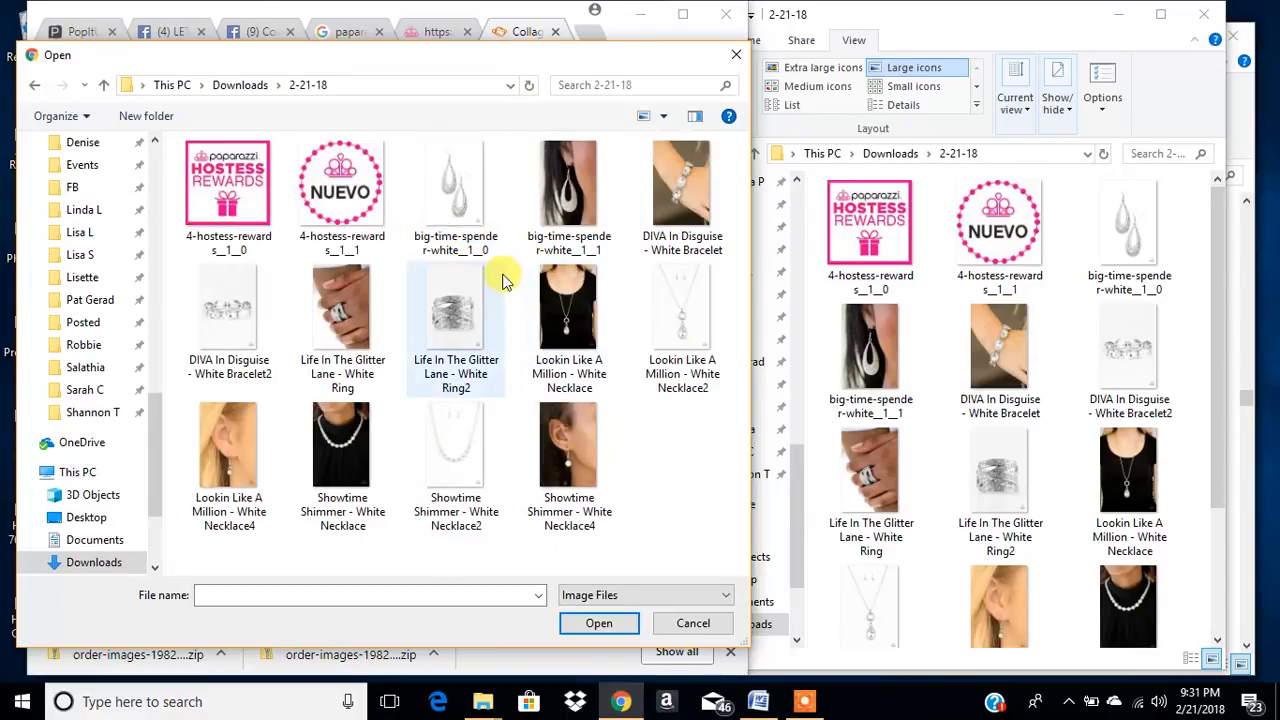
- Try selecting the range from big-time-spender-white__1__0 through Showtime Shimmer - White Necklace4, and clear the selection
click(450, 204)
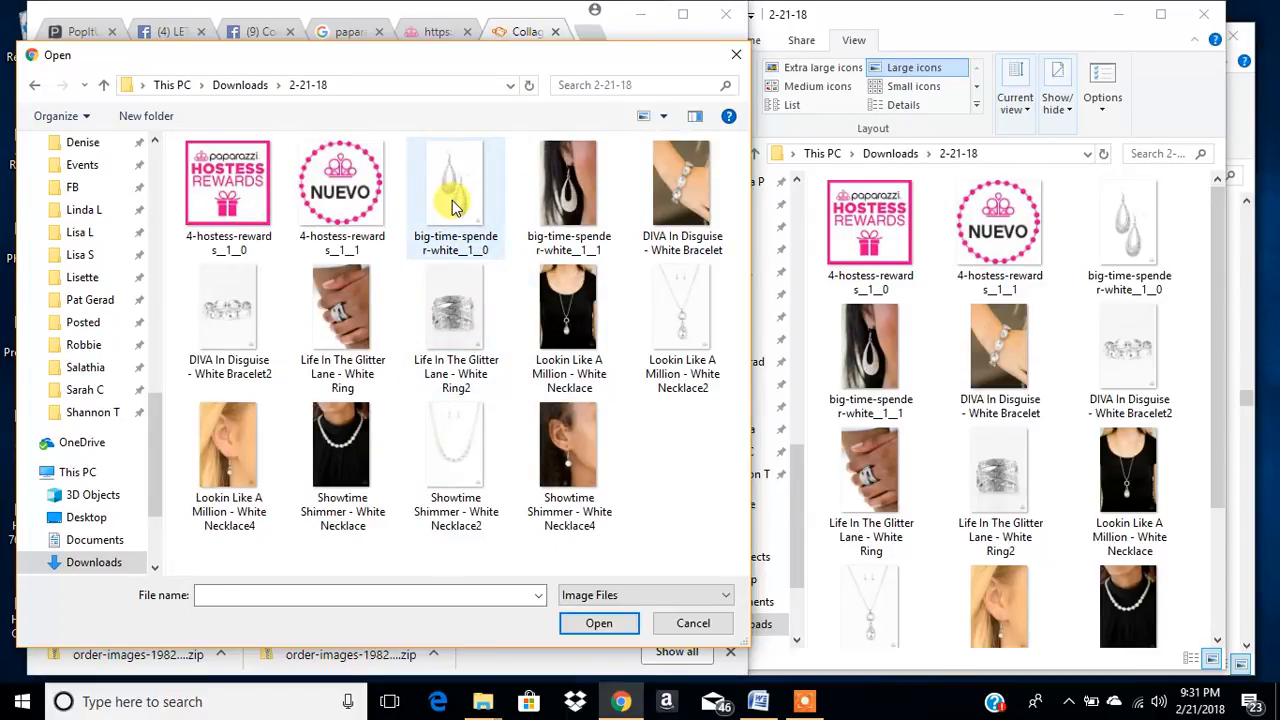
click(455, 205)
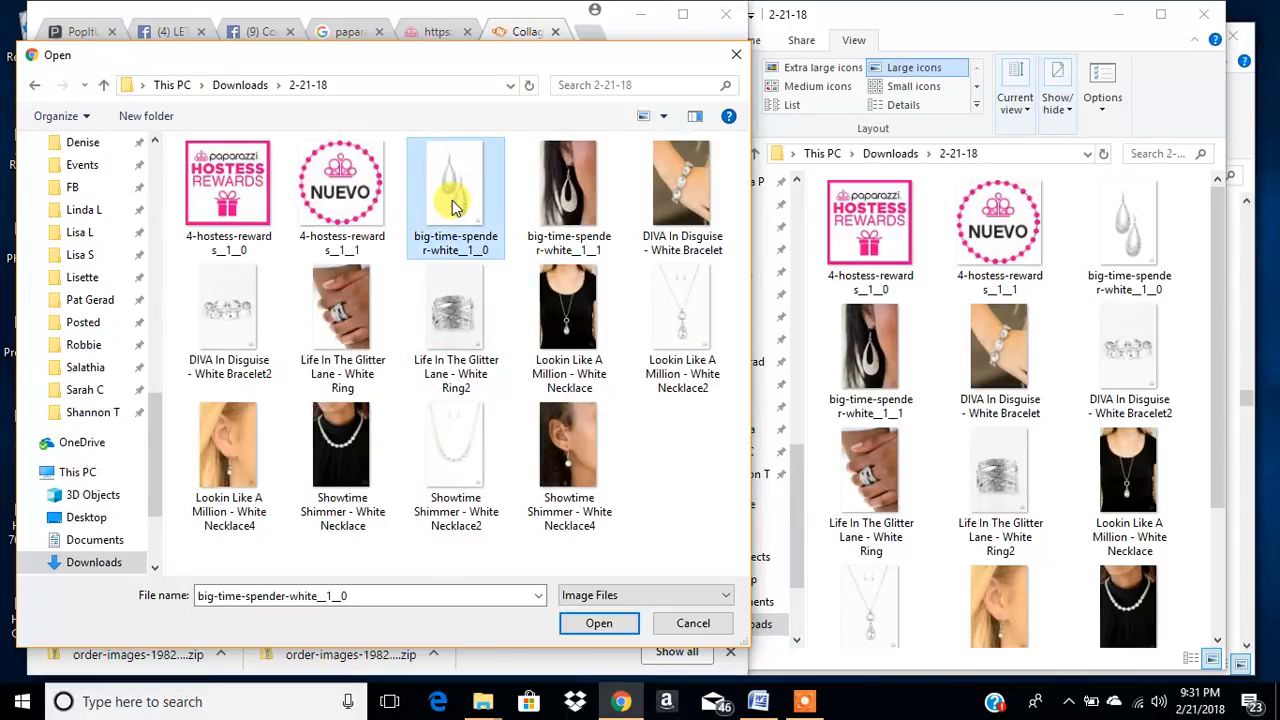
shift+click(573, 458)
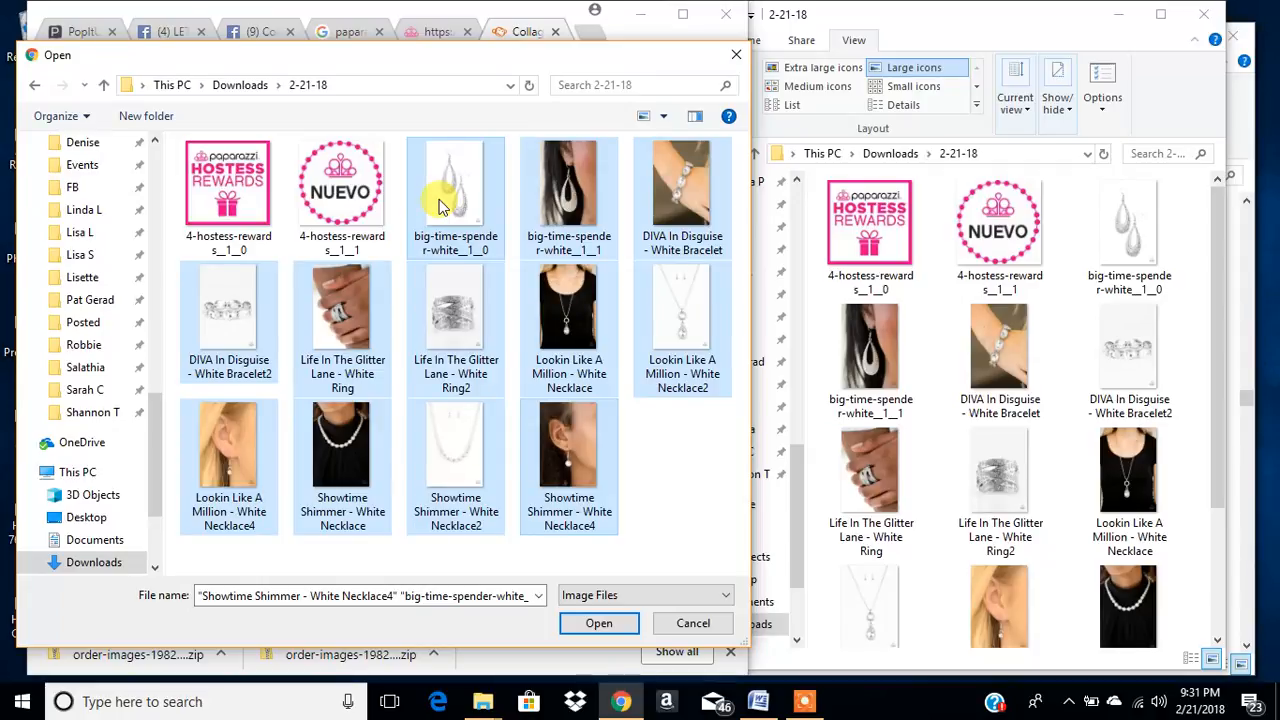
click(556, 318)
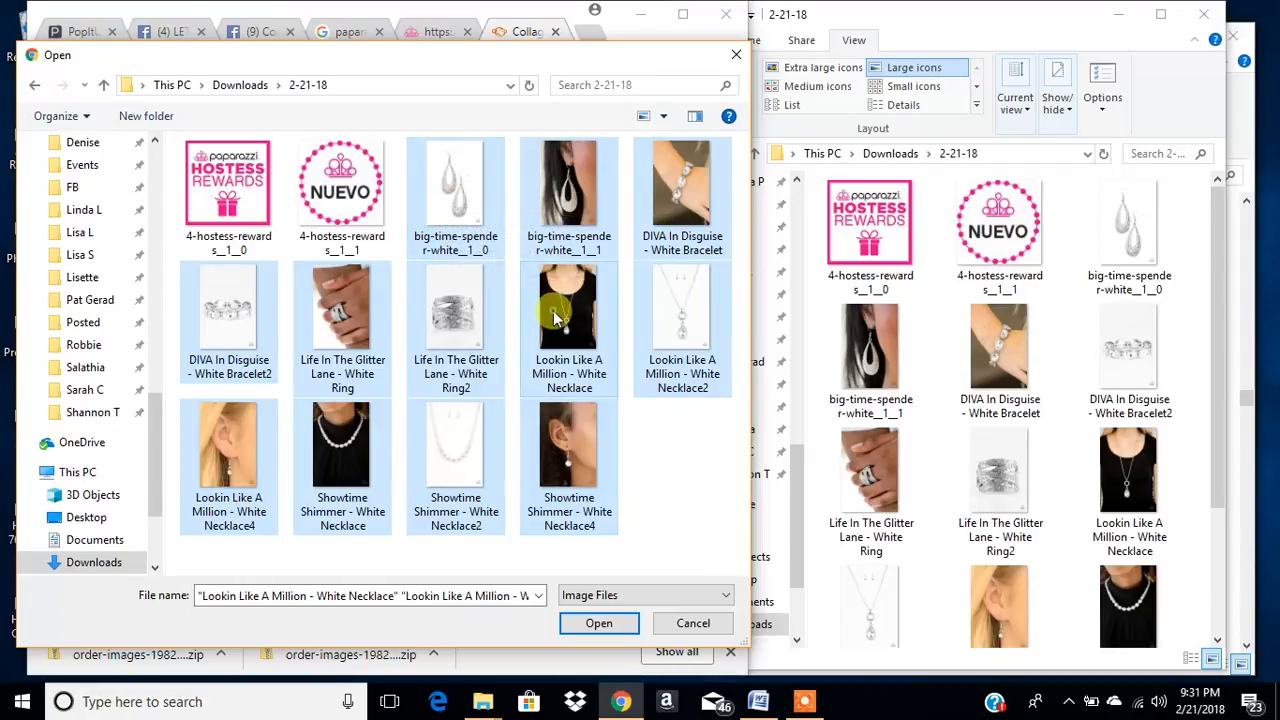
click(455, 195)
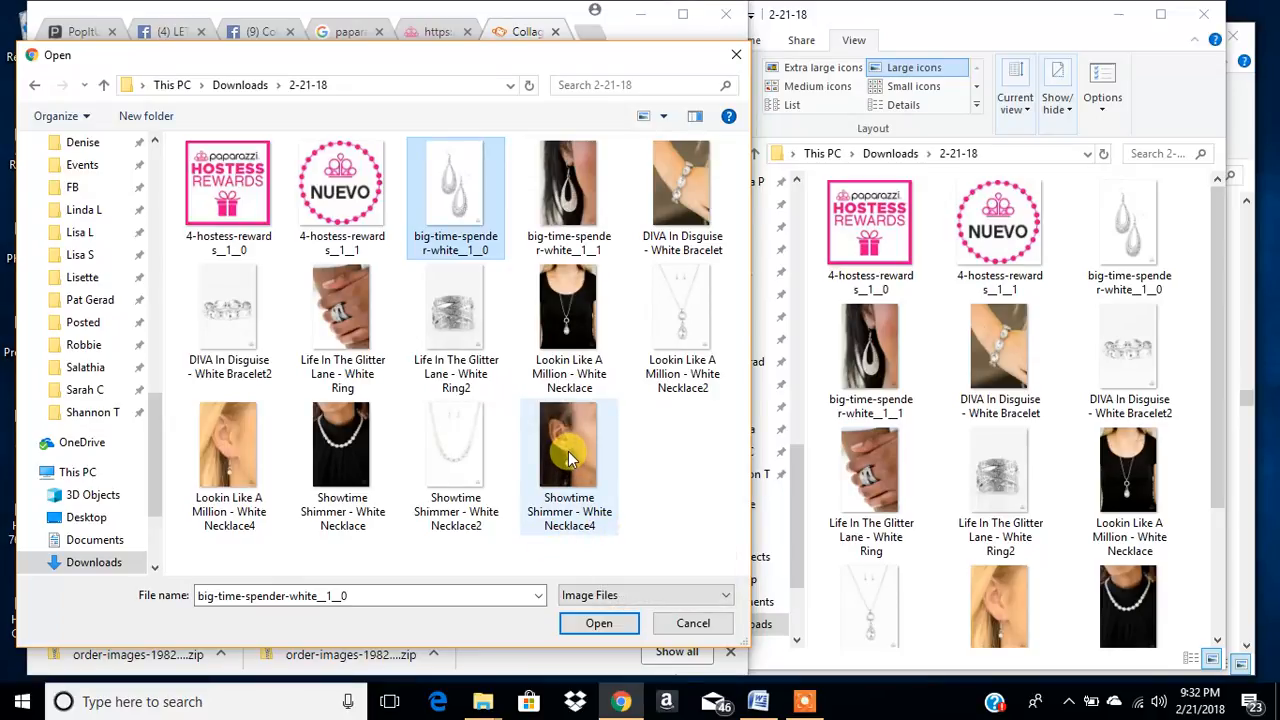
shift+click(568, 451)
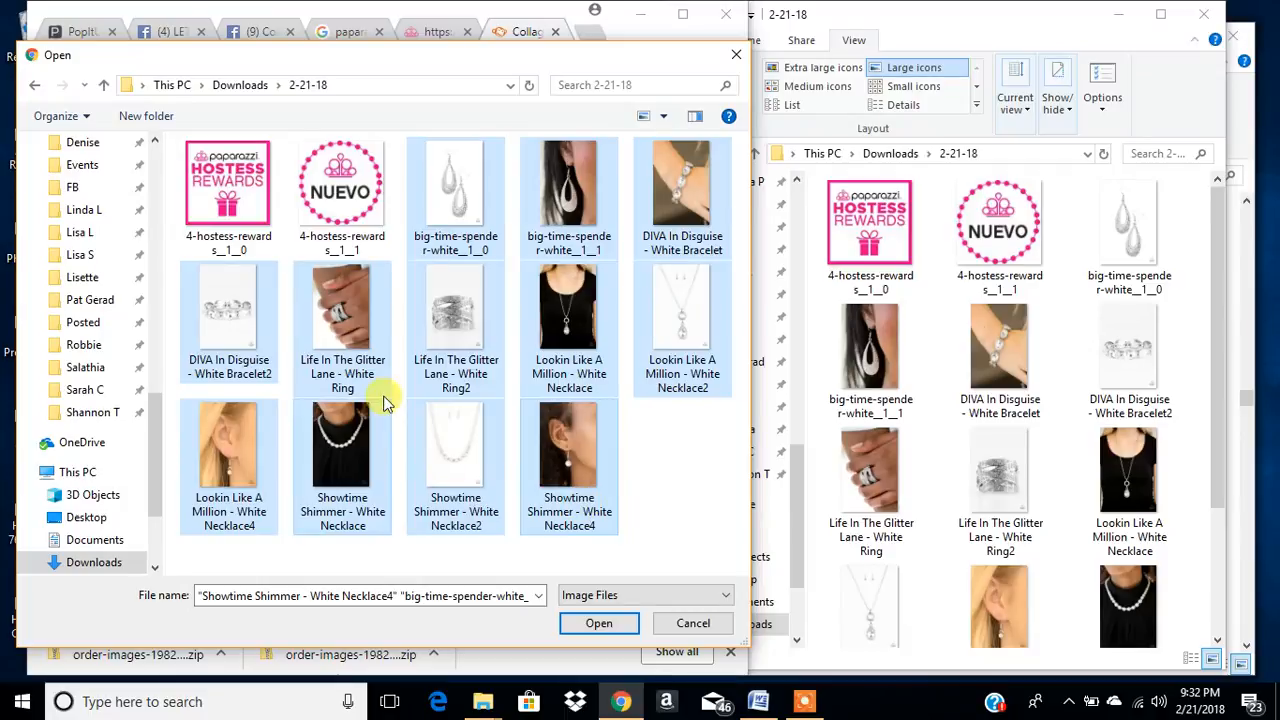
click(700, 468)
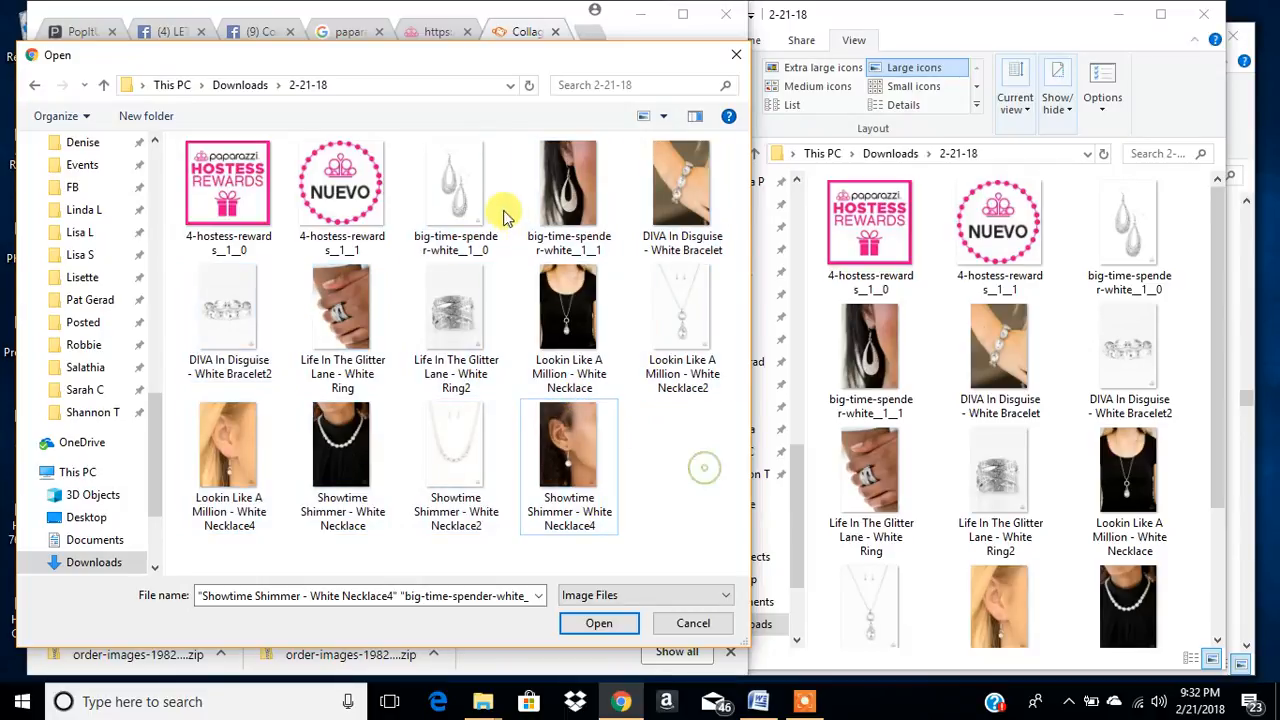
- Try selecting individual photos: big-time-spender-white__1__0, Lookin Like A Million - White Necklace, Showtime Shimmer Necklace4 and Necklace2, and Life In The Glitter Lane - White Ring
click(480, 205)
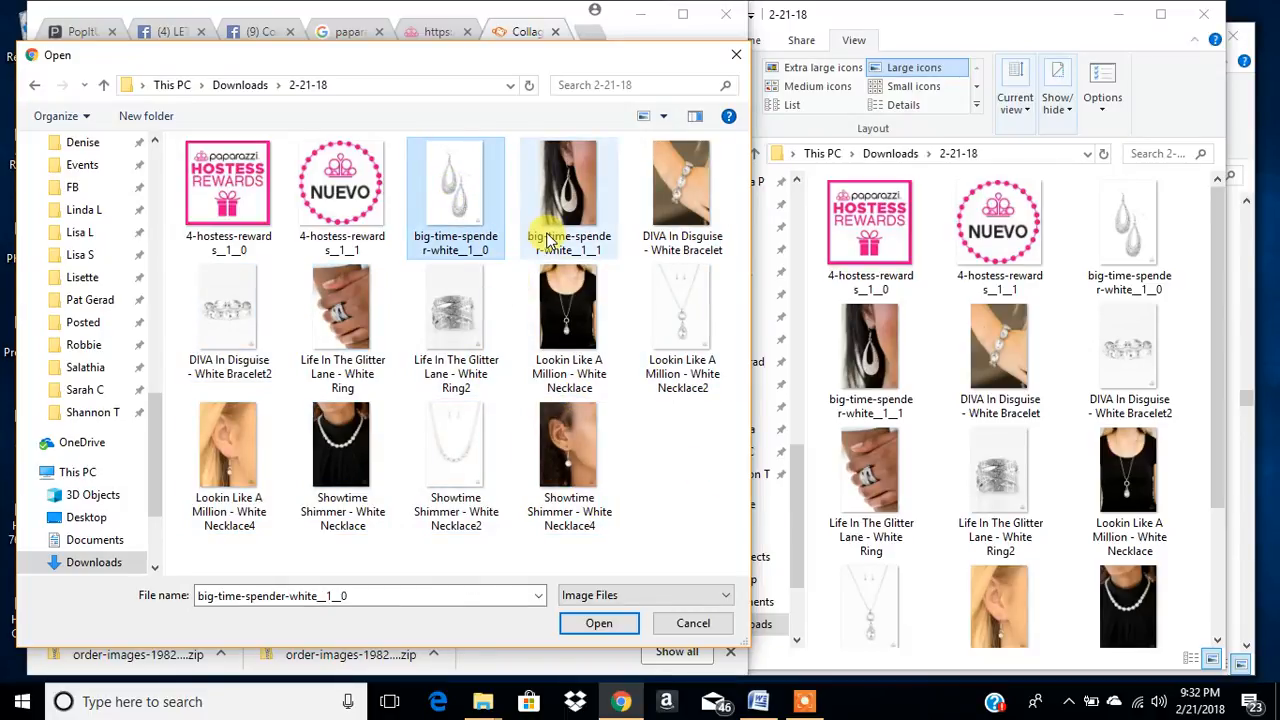
ctrl+click(572, 313)
ctrl+click(580, 462)
ctrl+click(320, 316)
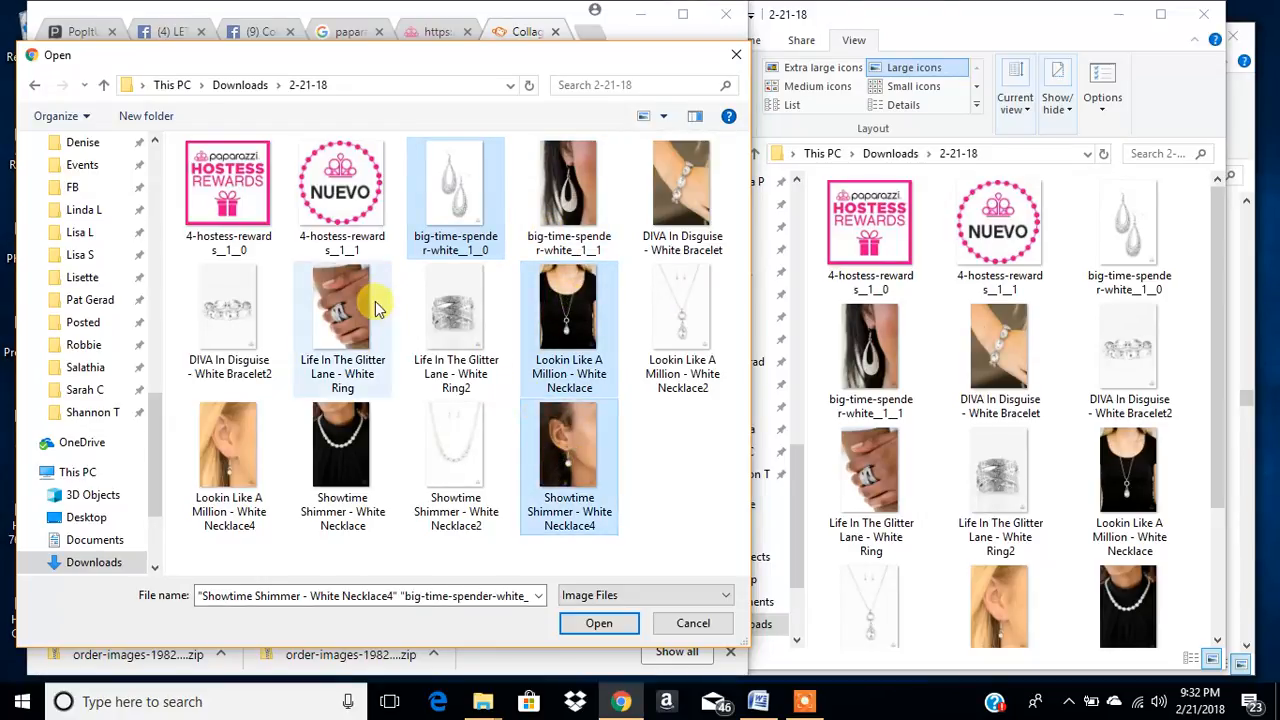
ctrl+click(464, 460)
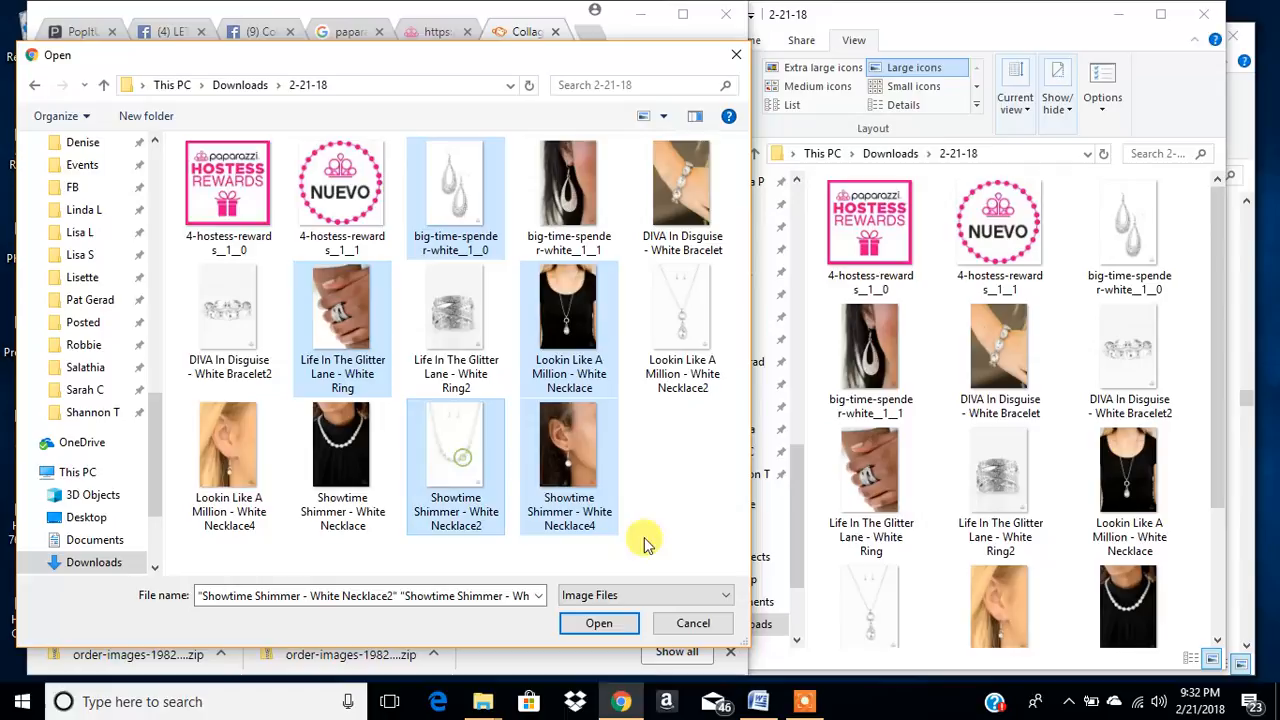
- Add all photos from big-time-spender-white__1__0 through Showtime Shimmer - White Necklace4 to the collage's images
click(474, 193)
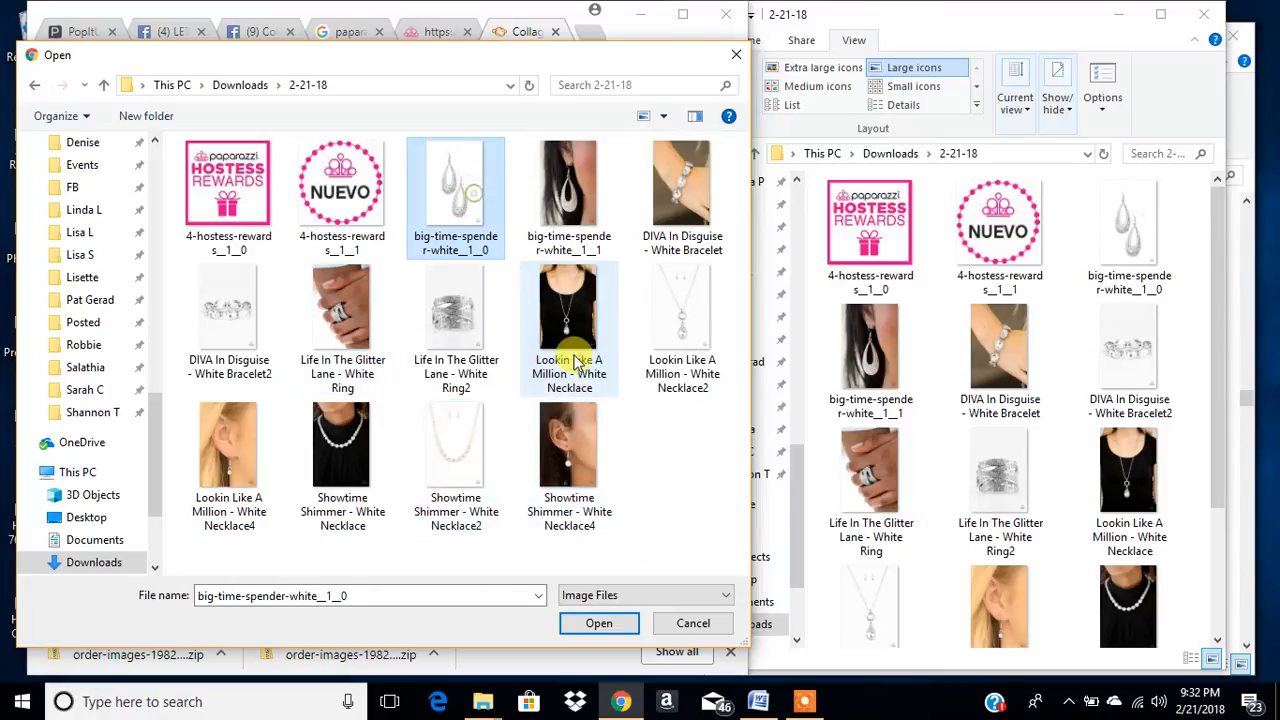
shift+click(583, 470)
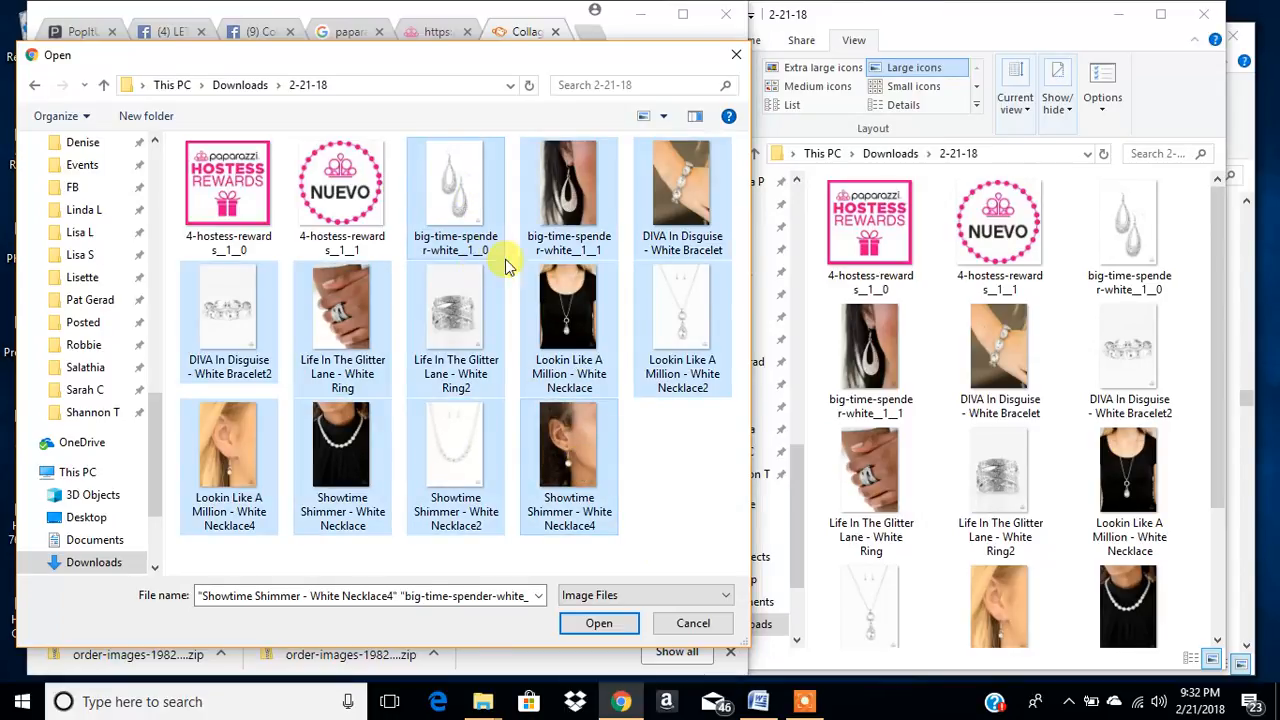
click(598, 623)
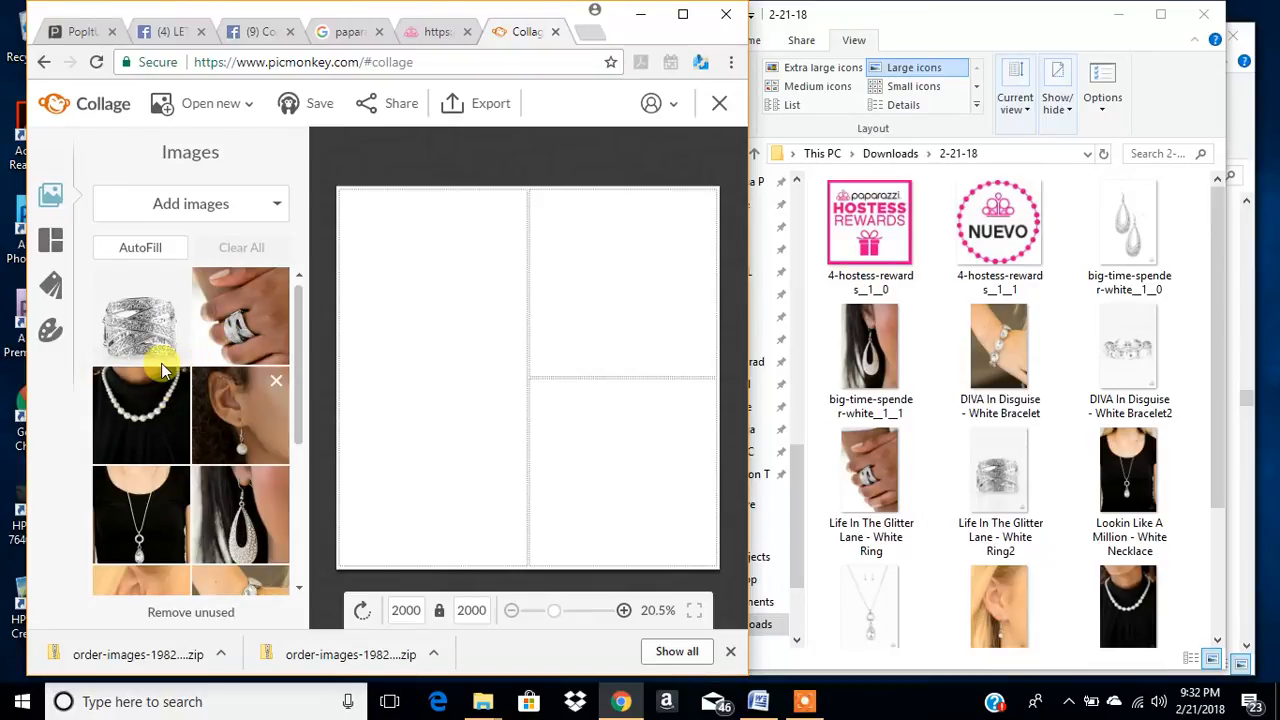
- Place the photo of the ring on a hand in the collage's tall cell and show the available layouts
drag(230, 333, 417, 387)
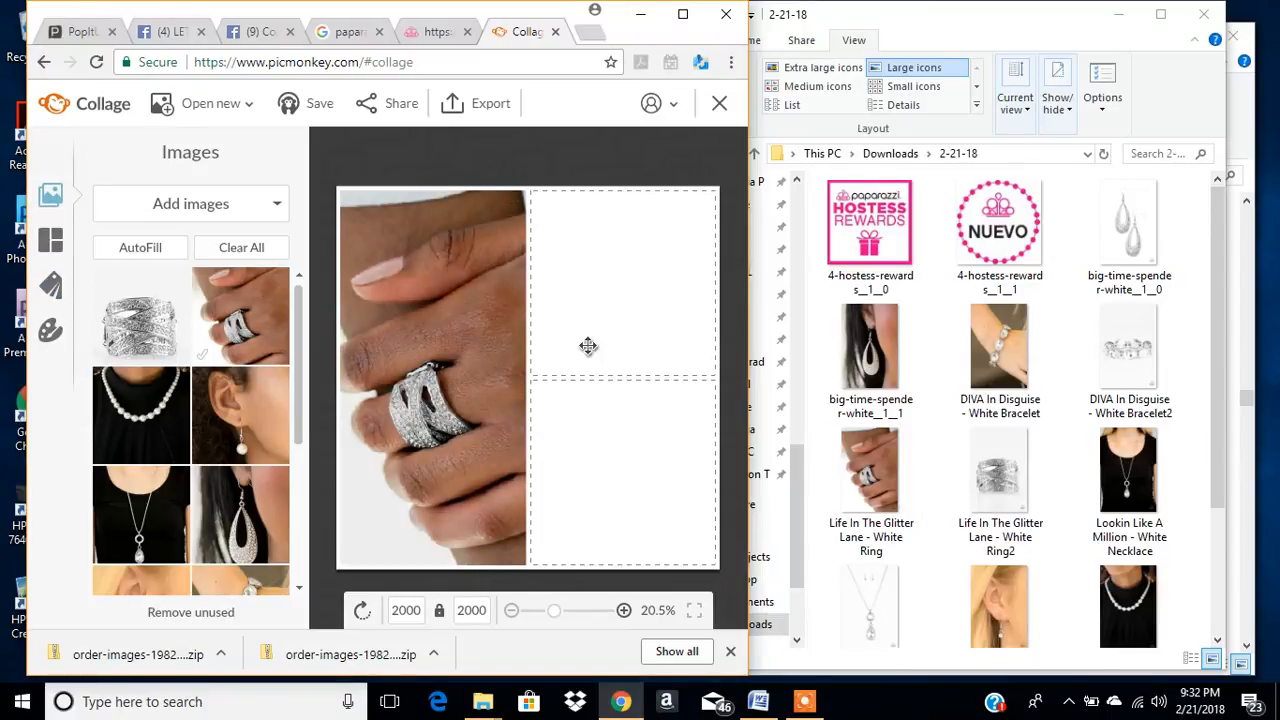
click(52, 246)
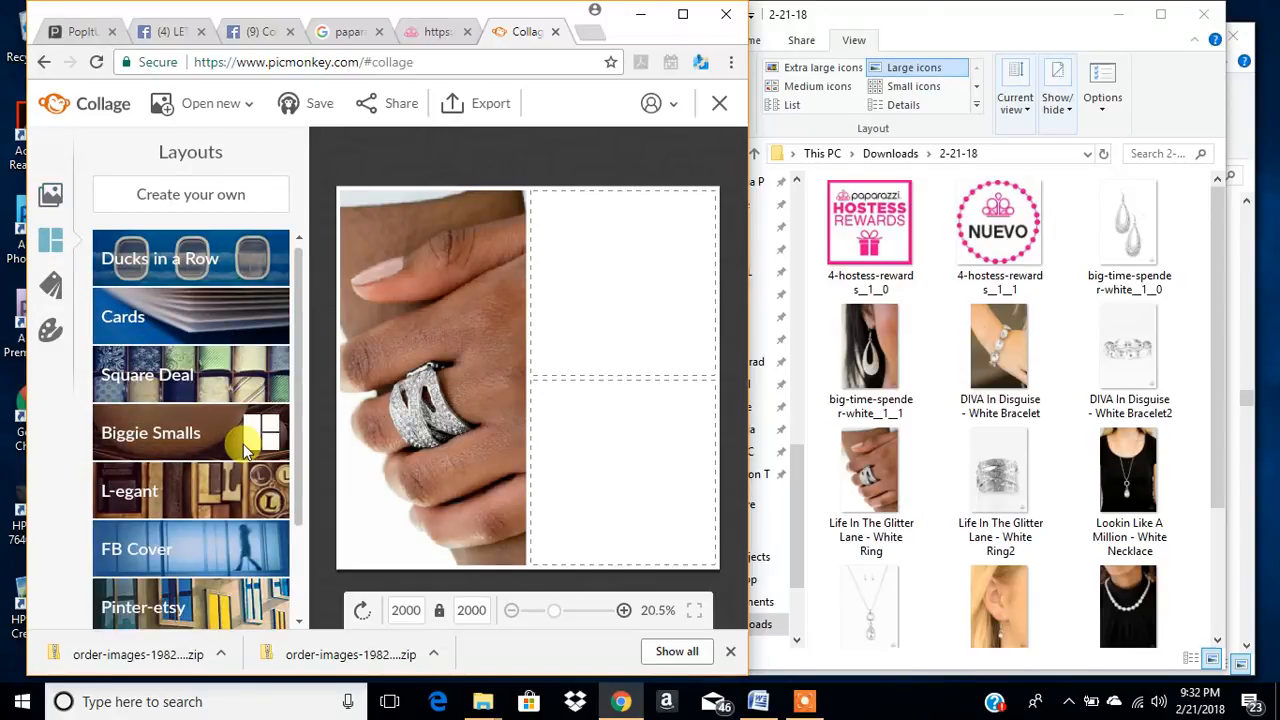
- Show the layout variants in the Biggie Smalls and L-egant groups
click(213, 441)
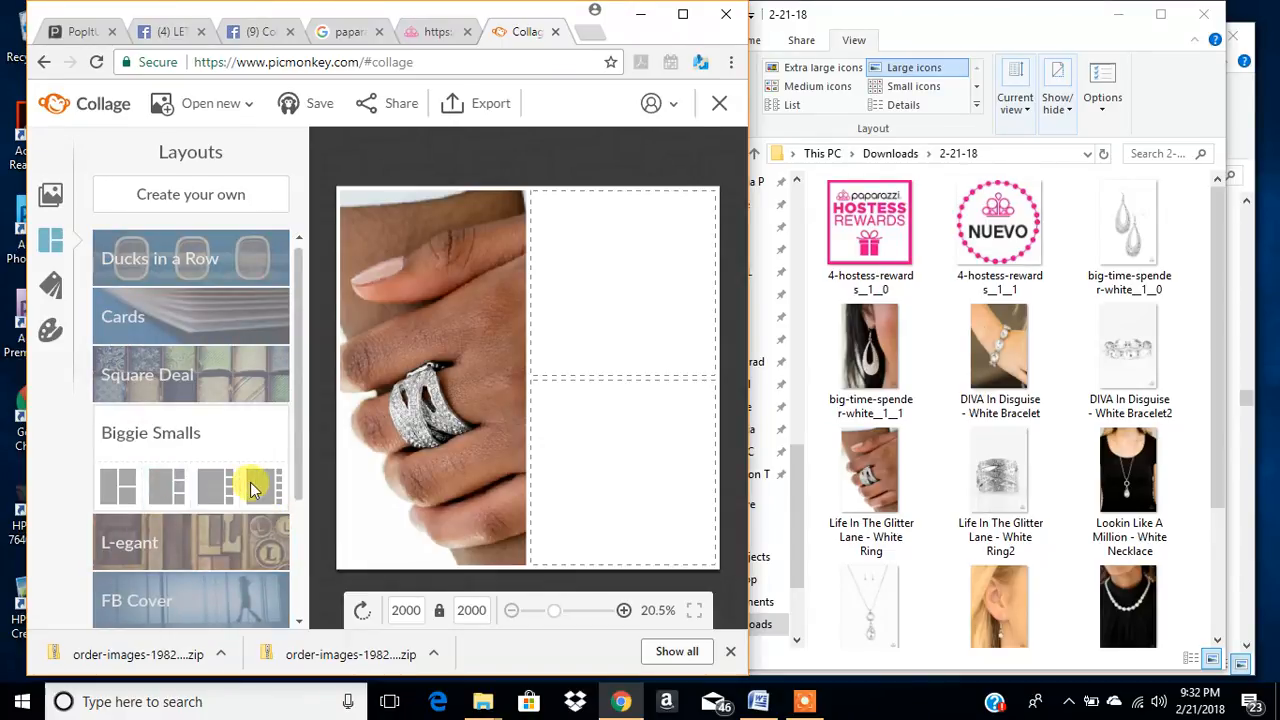
click(240, 535)
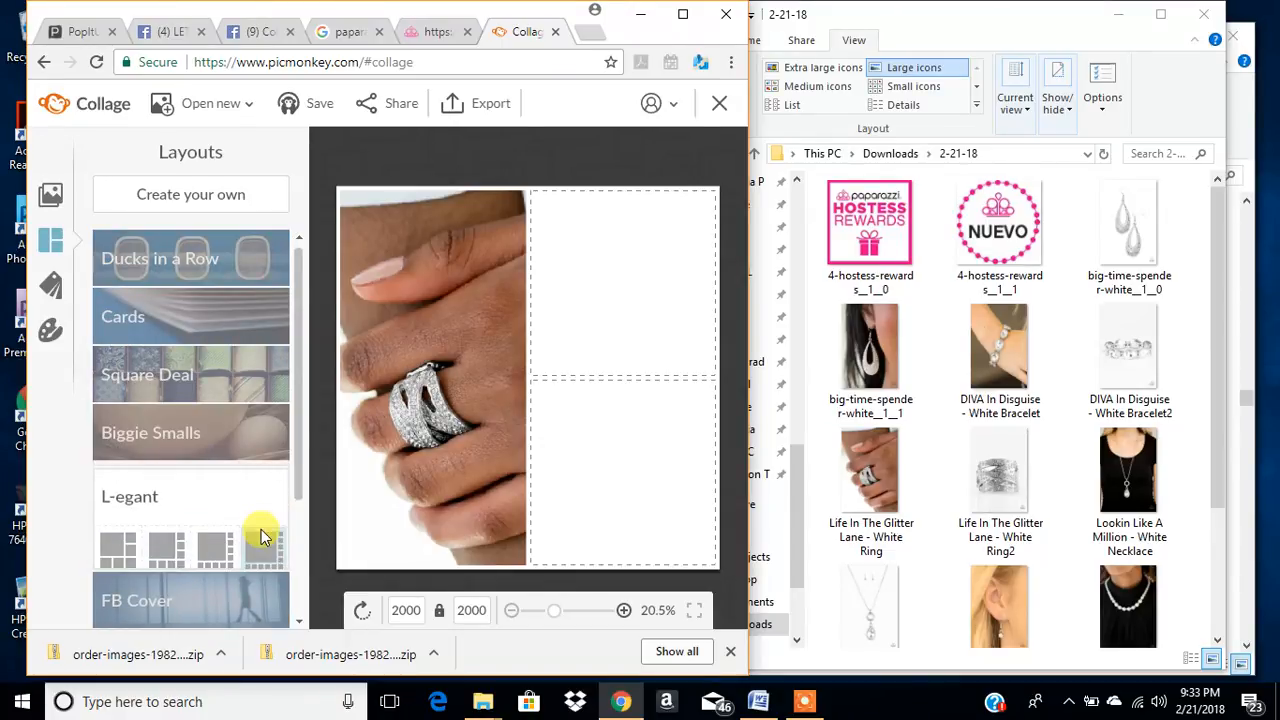
- Remove one of the collage's two empty cells and fill the remaining one with the close-up photo of the ring
click(49, 192)
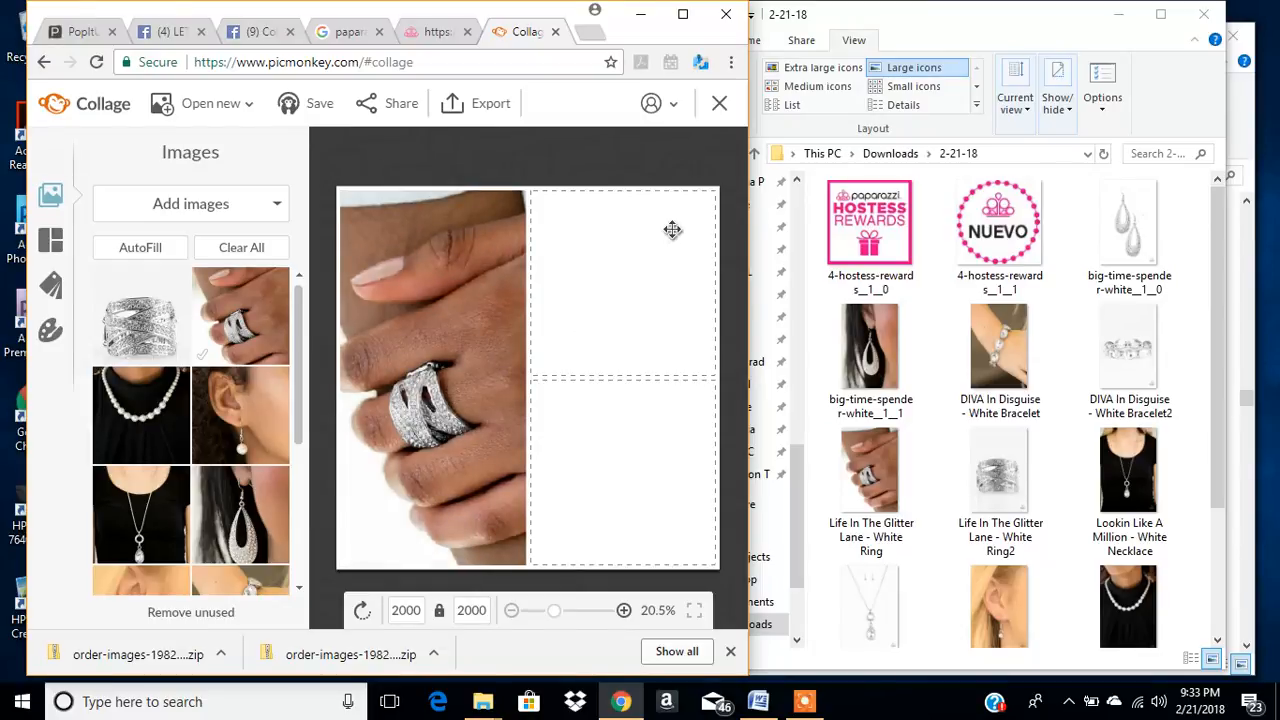
click(705, 208)
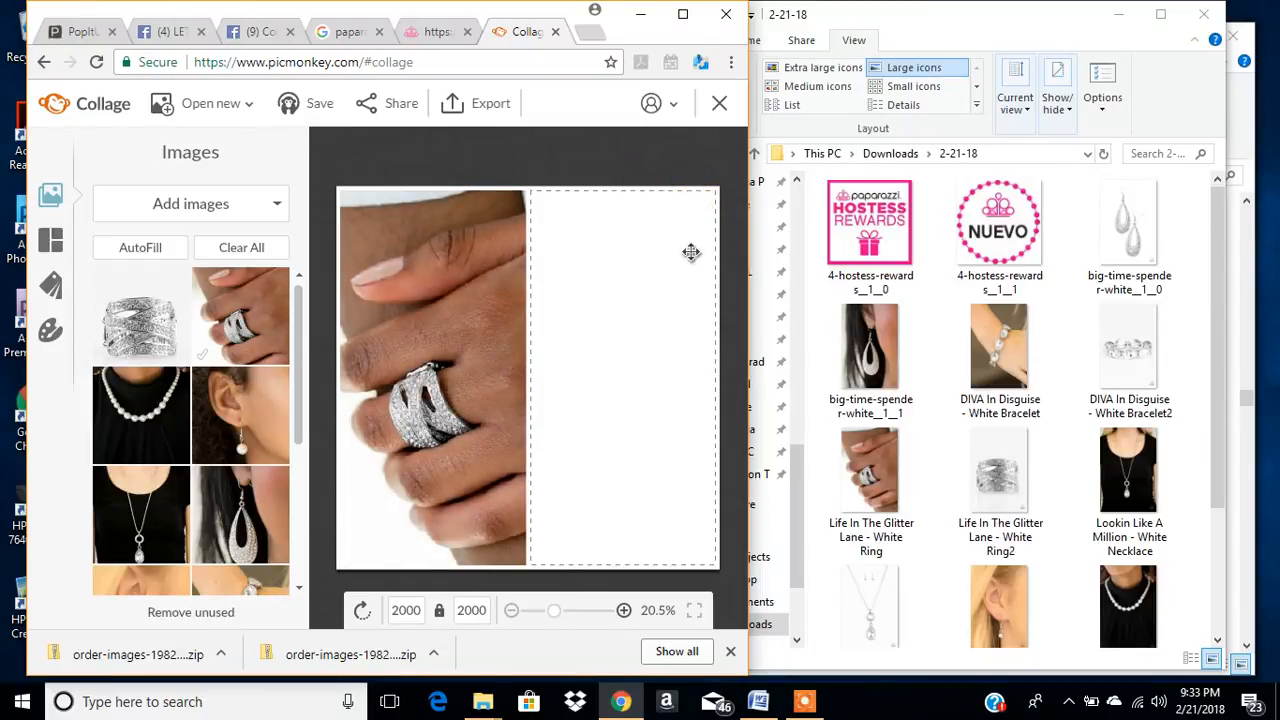
drag(126, 321, 600, 378)
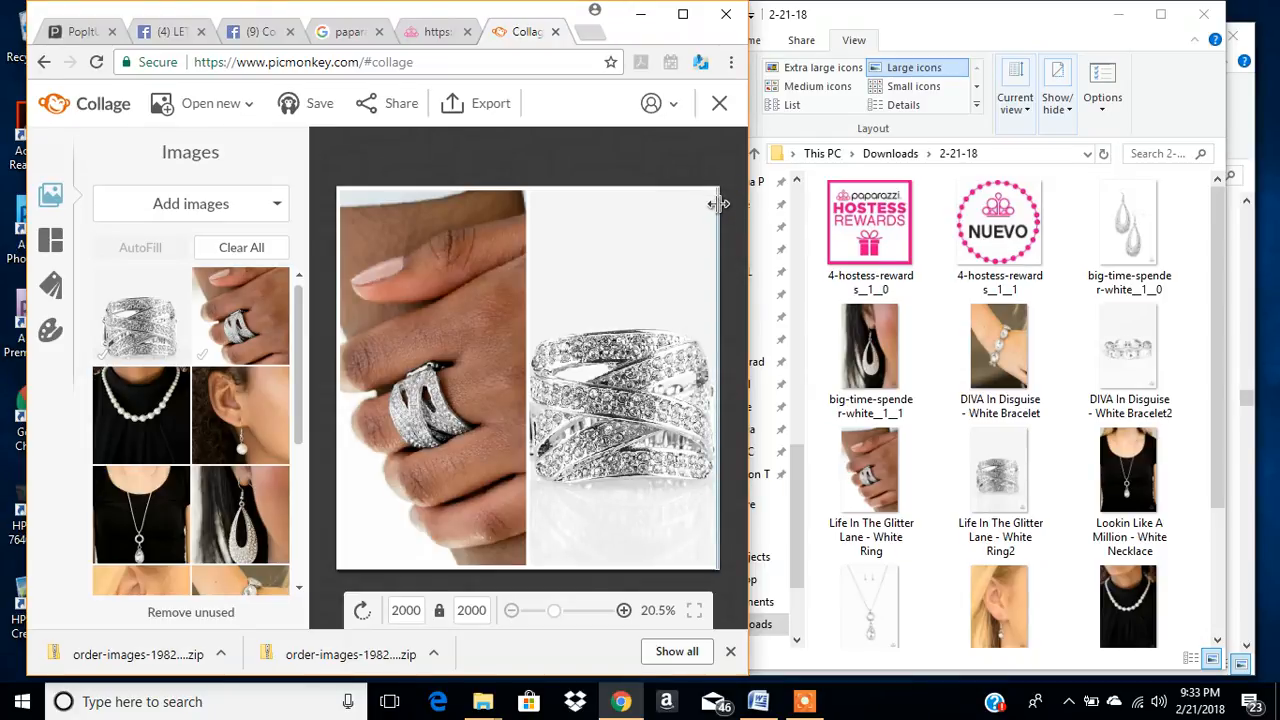
- Shrink the collage canvas to 1242 × 926 px around the two ring photos, and widen the browser window
drag(719, 204, 646, 206)
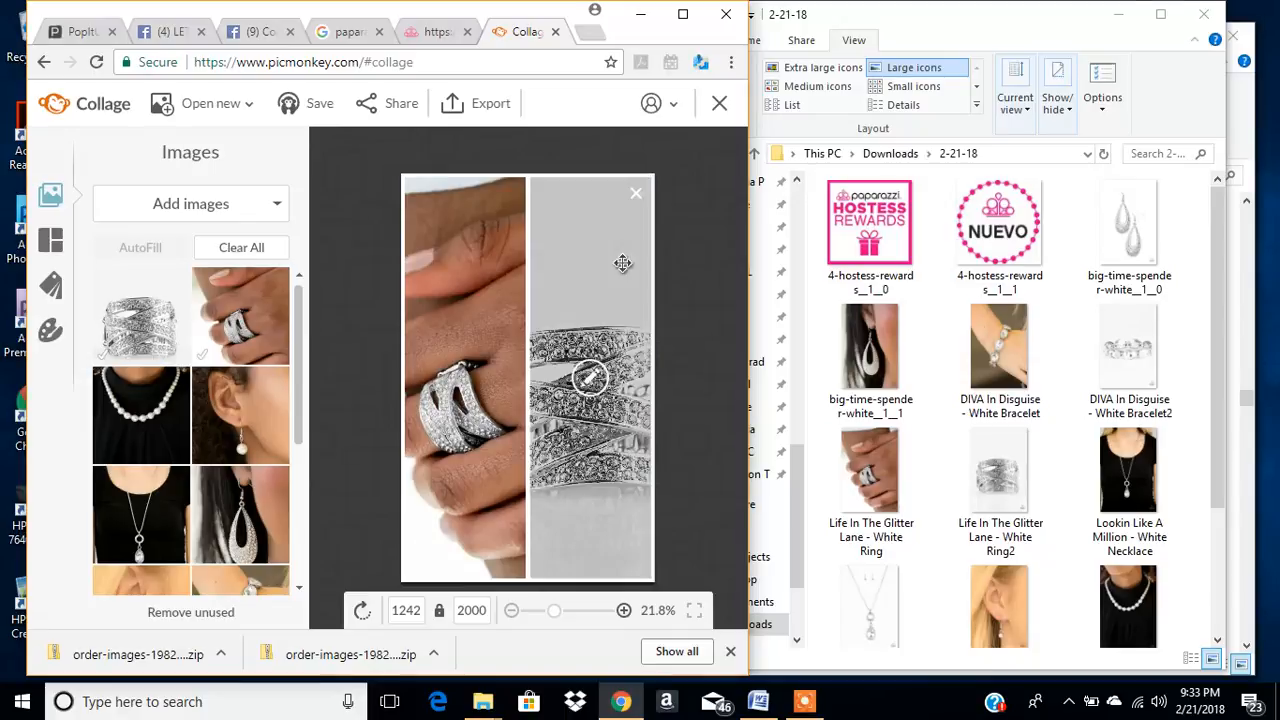
click(408, 612)
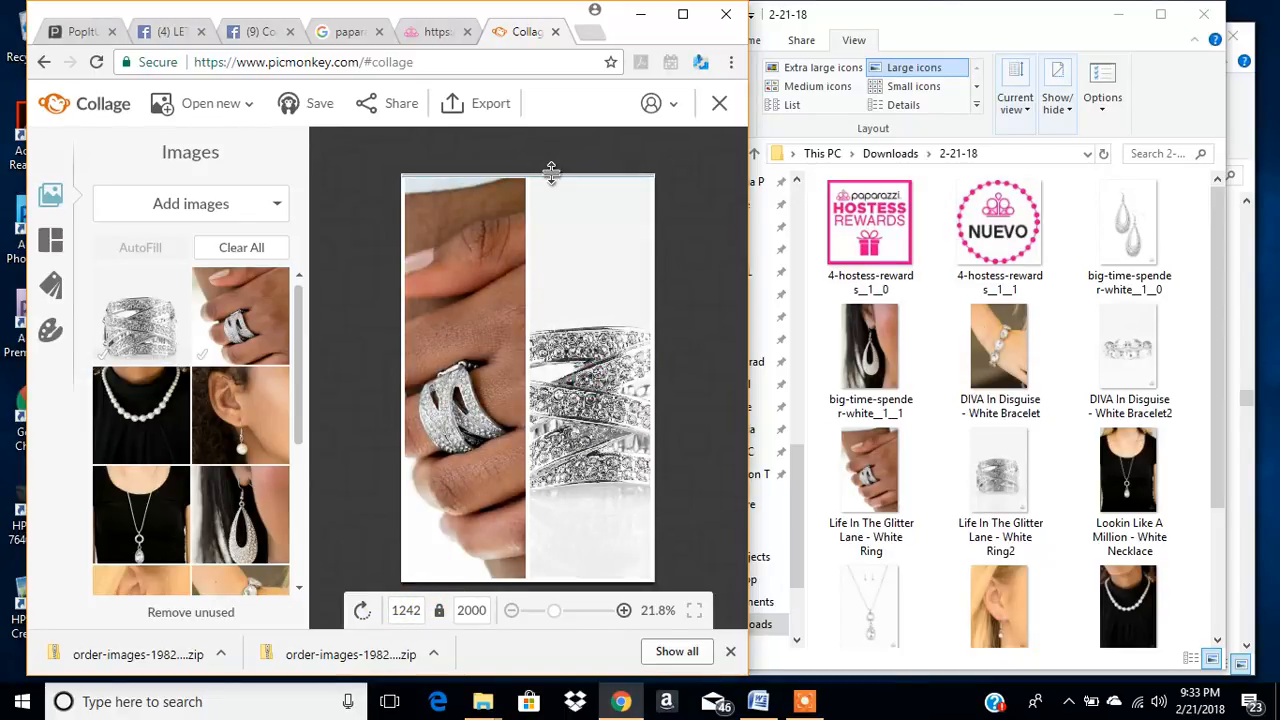
drag(552, 172, 563, 280)
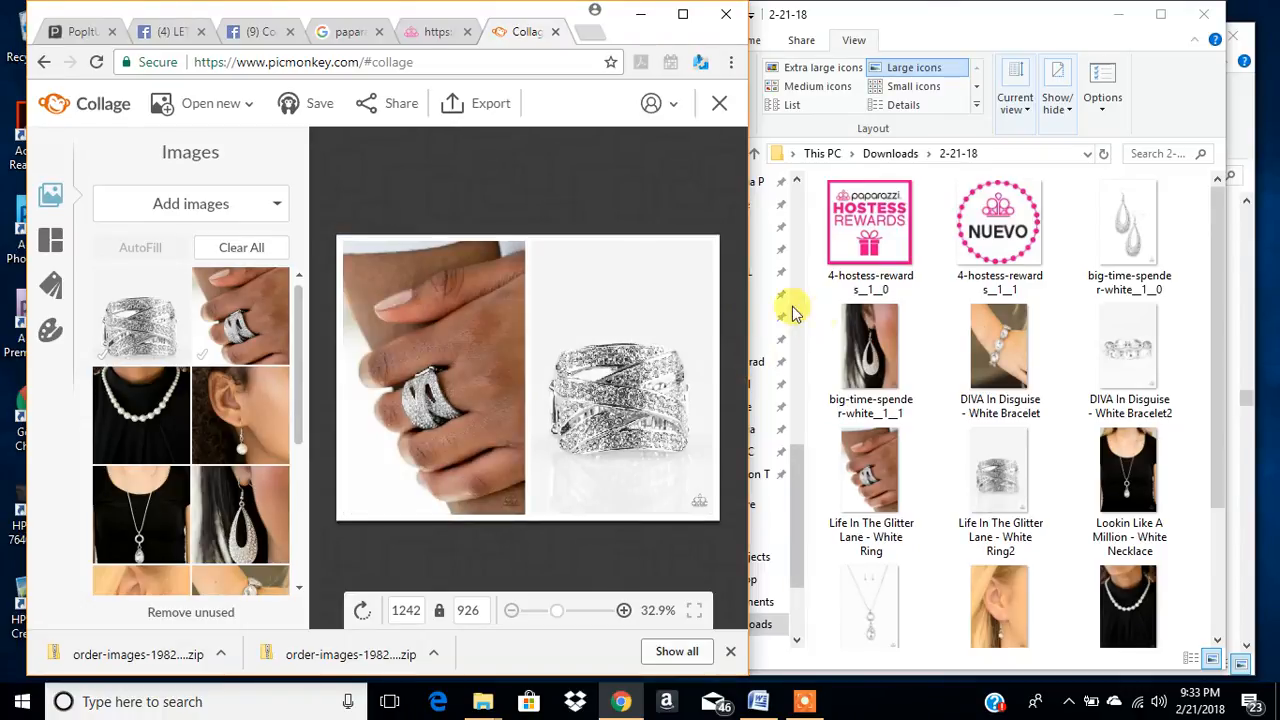
drag(742, 287, 1117, 320)
drag(906, 484, 888, 486)
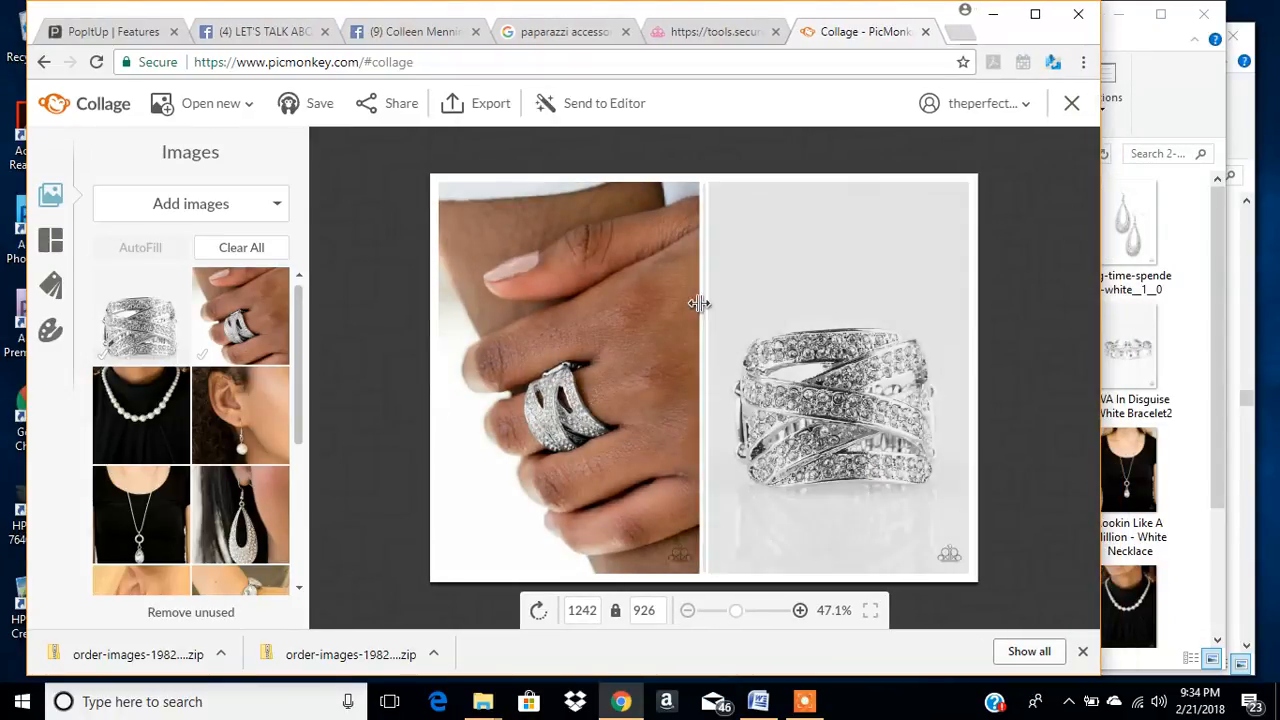
- Try blue-violet 6a63ff, light green c4ff84 and coral red as the collage's background color
click(48, 340)
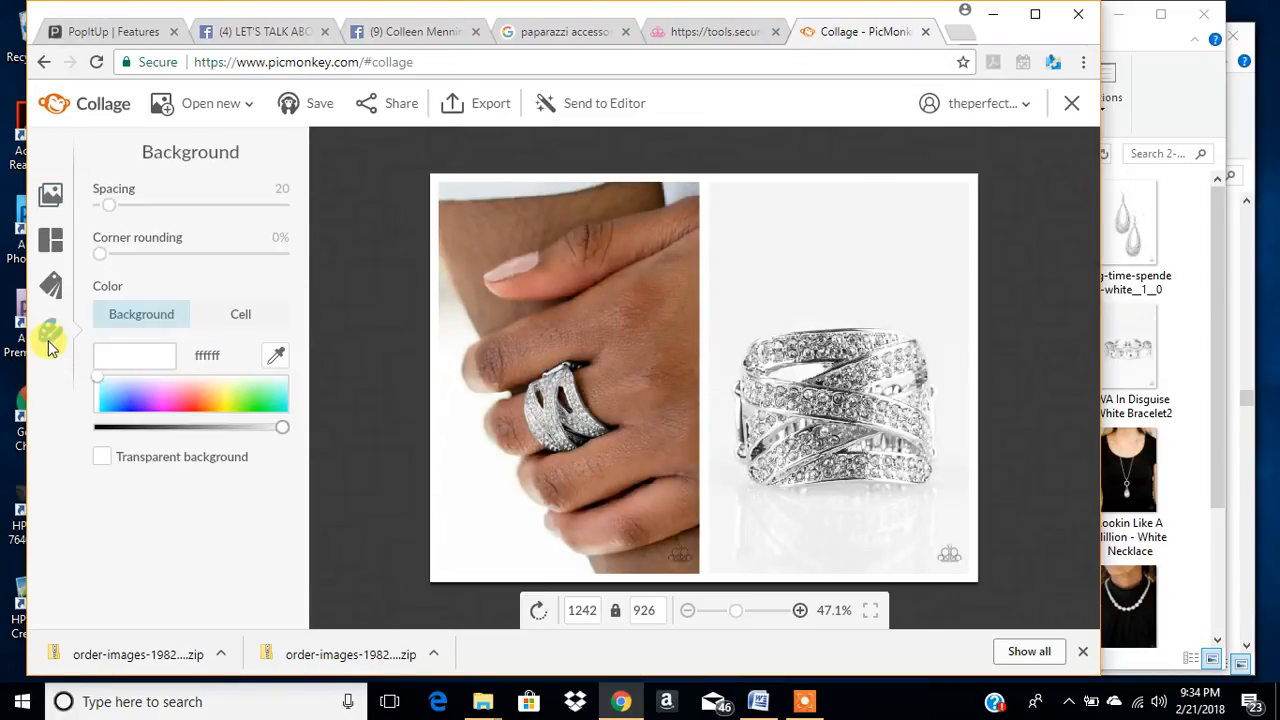
click(190, 400)
click(132, 398)
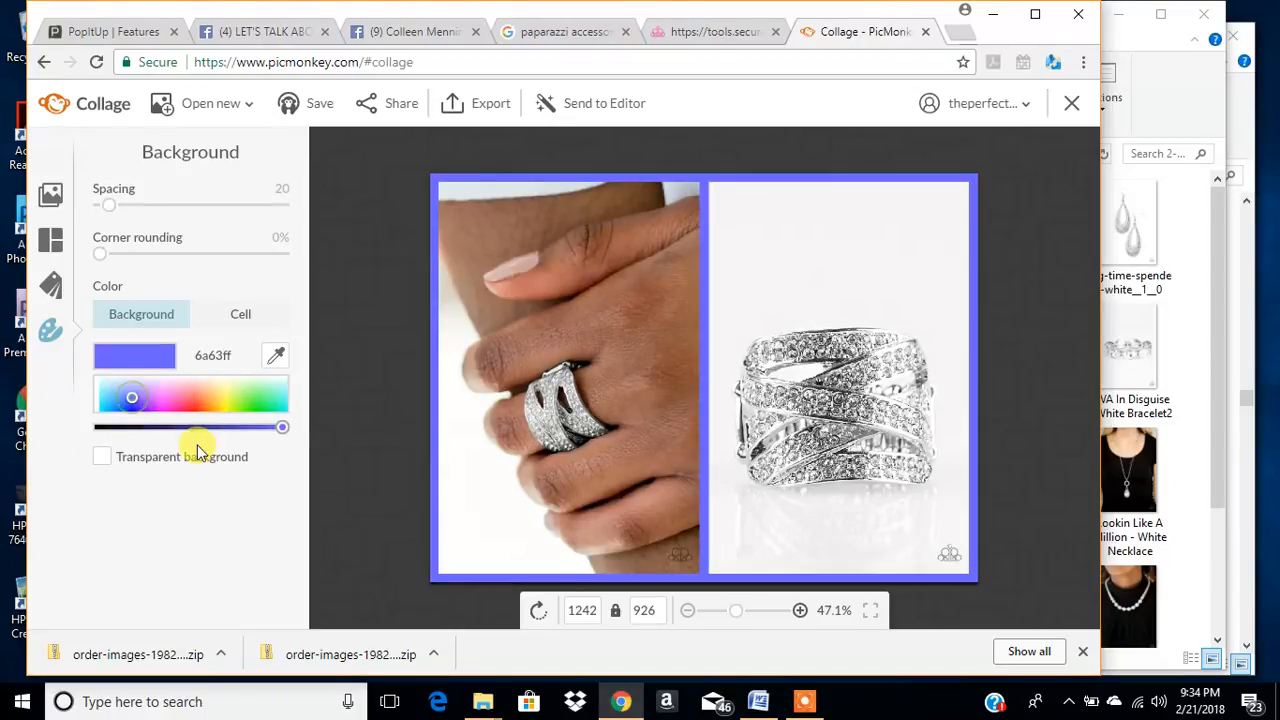
click(240, 394)
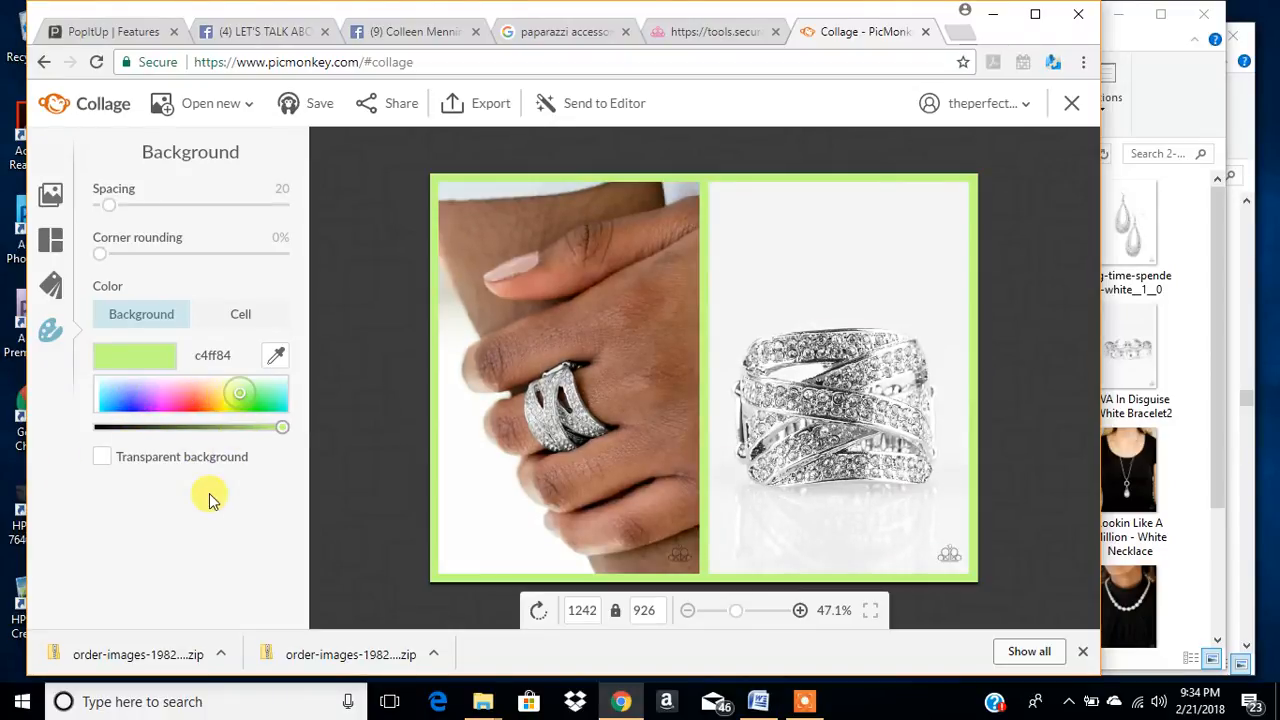
click(188, 402)
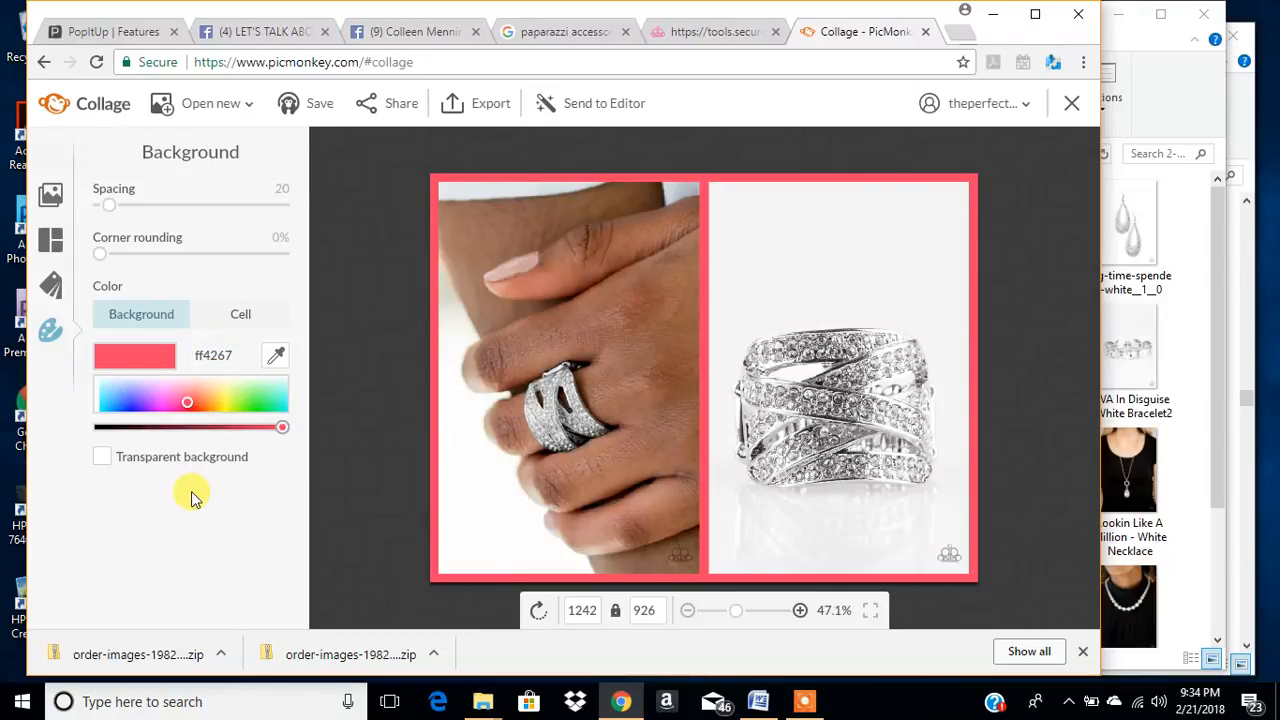
- Set the collage's background color to the pink hex code ee008c
click(214, 355)
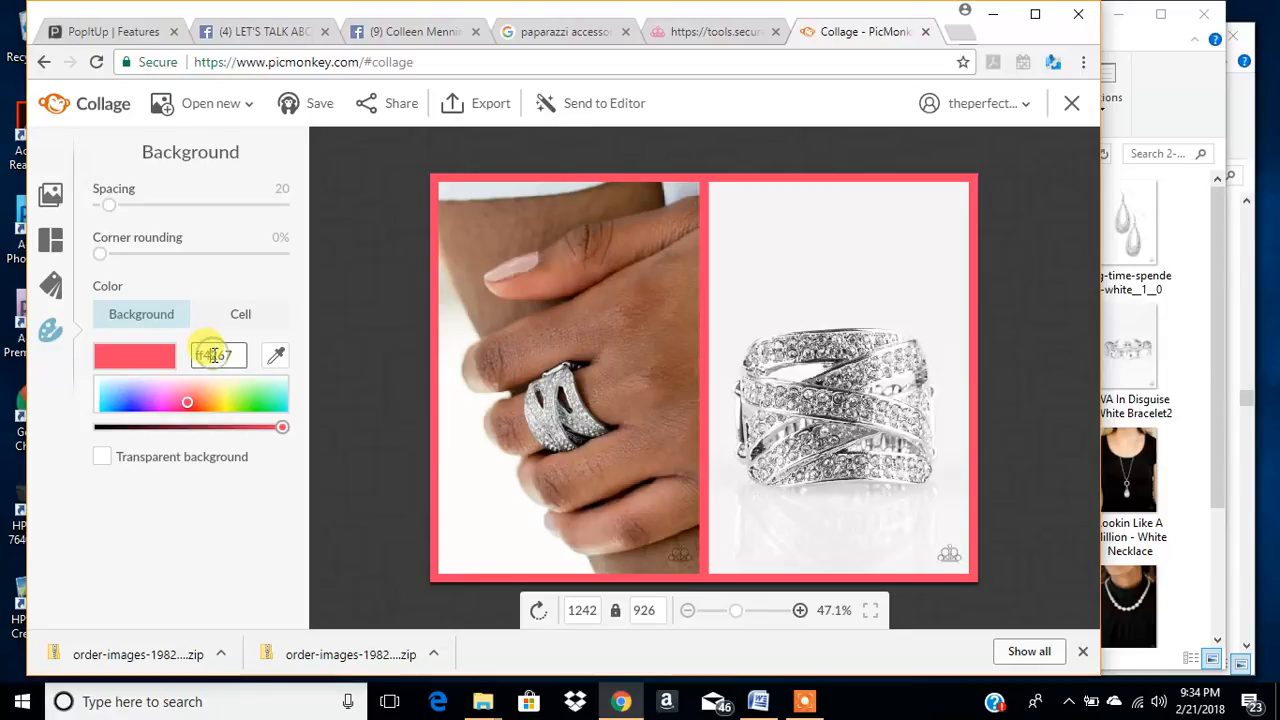
drag(240, 354, 171, 347)
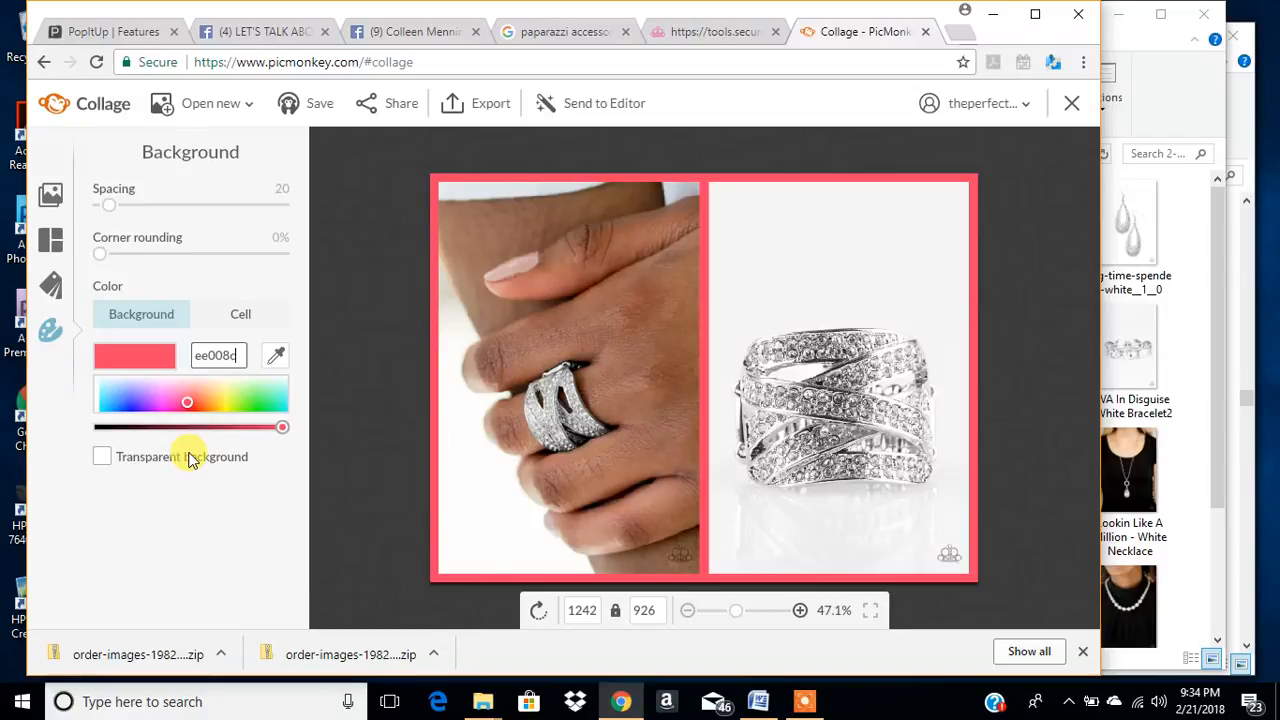
key(Return)
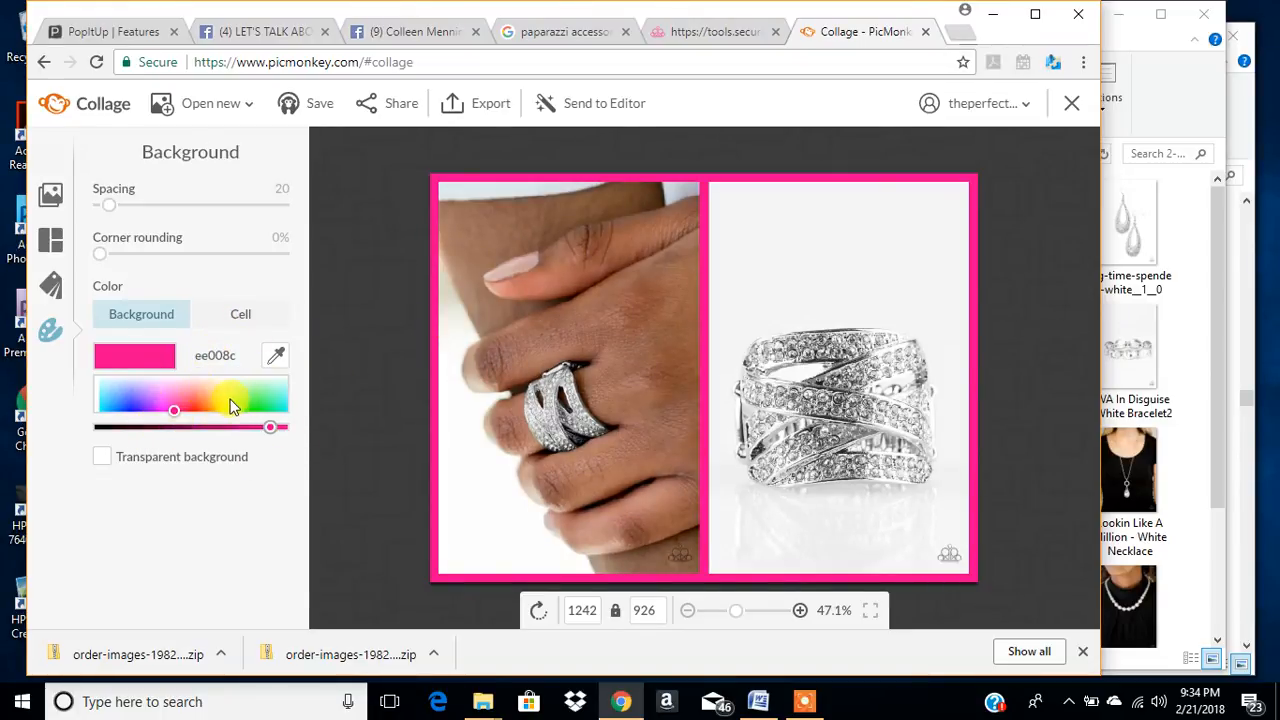
- Try light pink ee82da as the background color, and change it to light gray eeeeee
drag(145, 398, 139, 388)
click(169, 393)
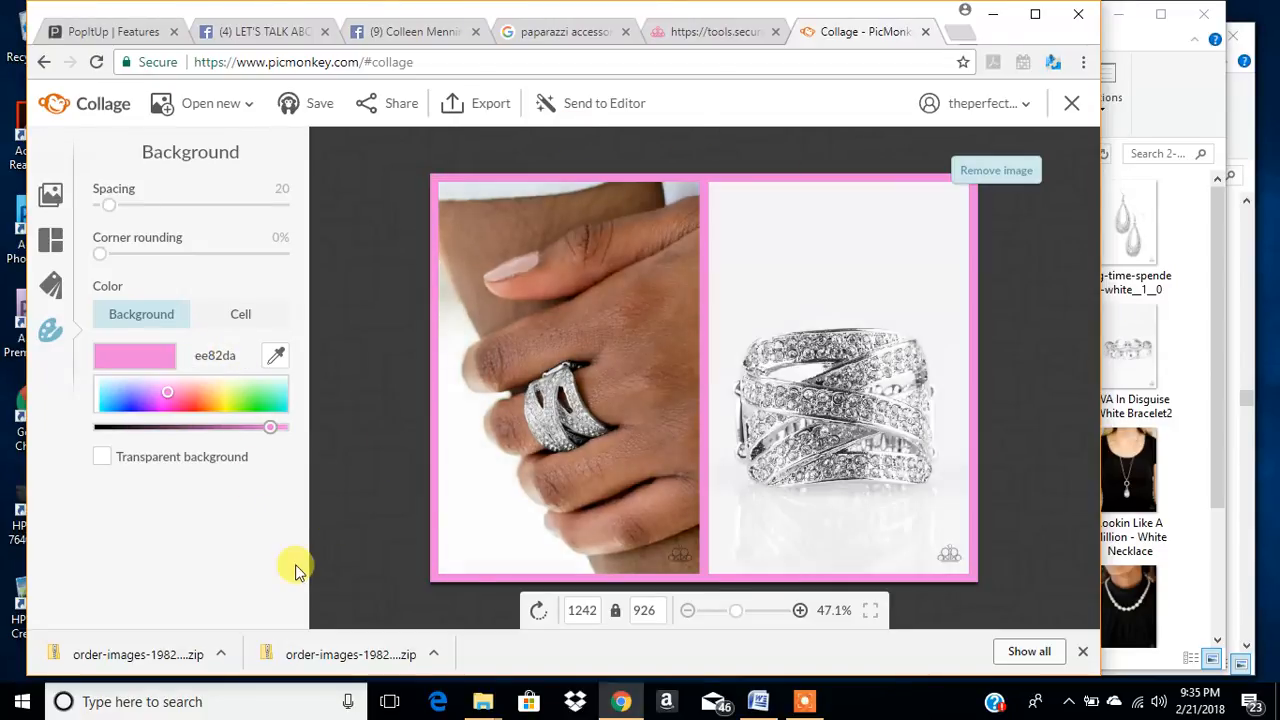
click(97, 379)
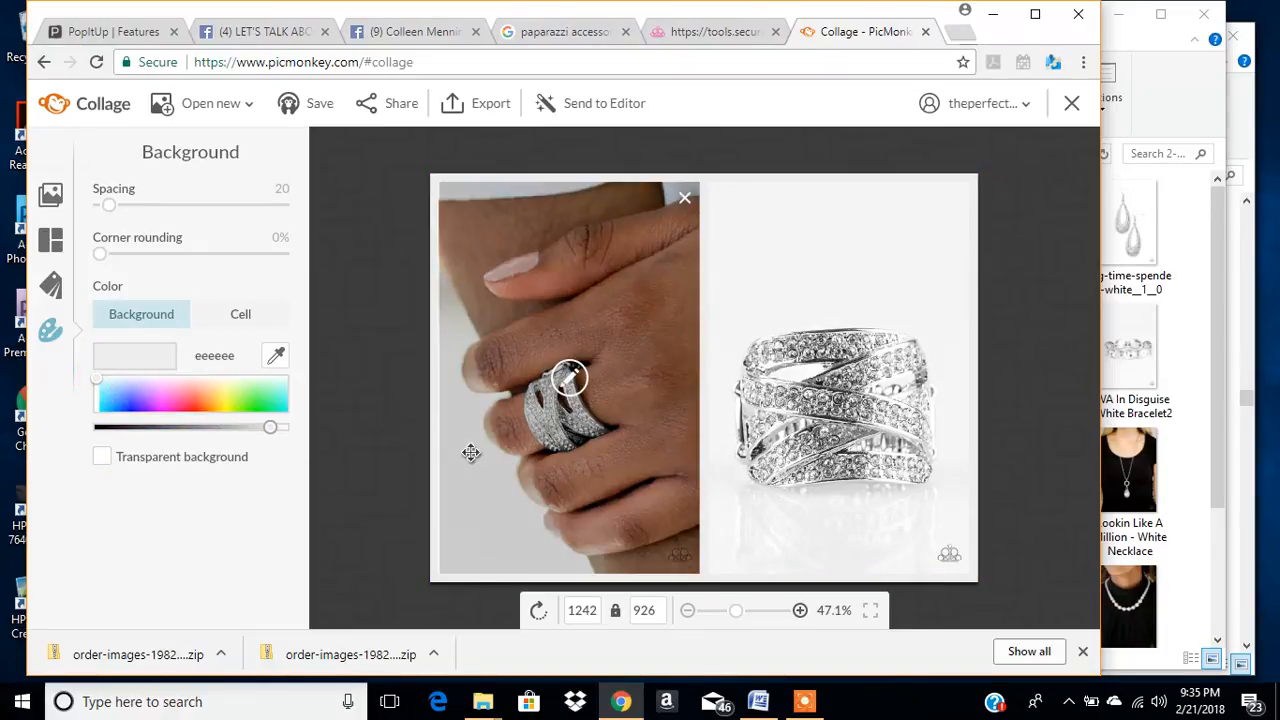
click(96, 410)
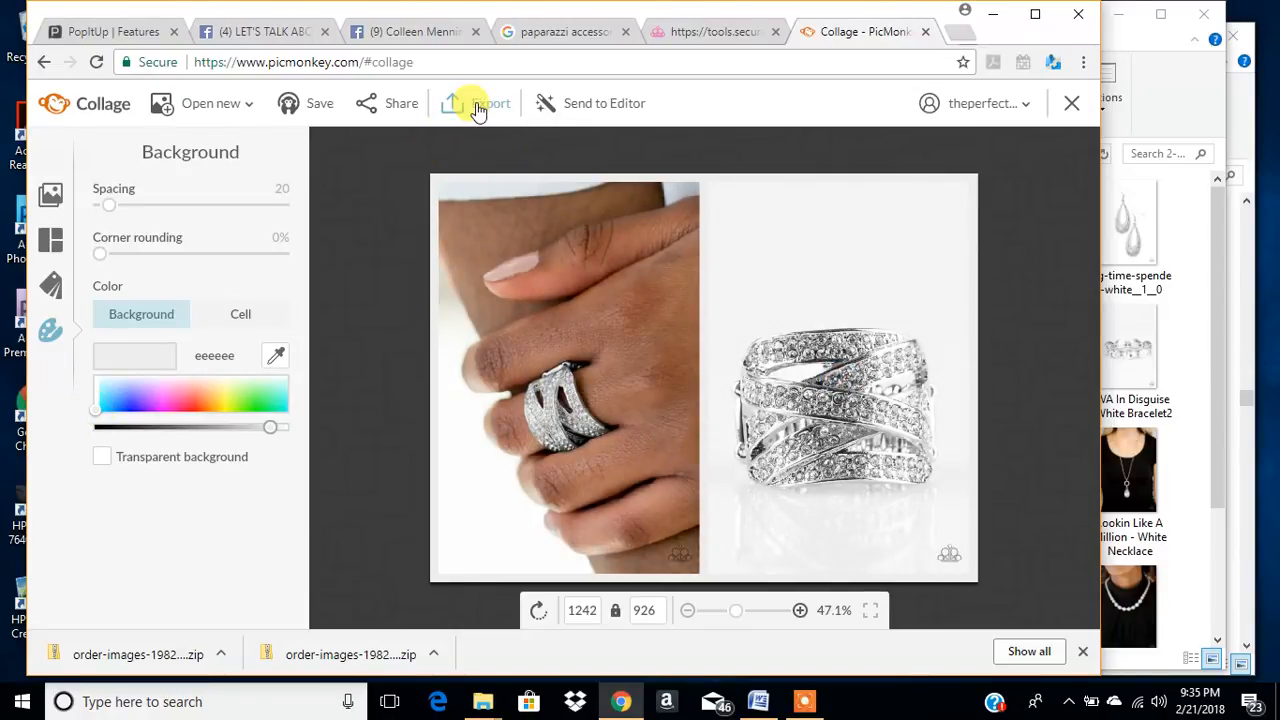
- Export the ring collage to the computer as a .jpg at Pierce quality, 1242 × 926 px
click(484, 106)
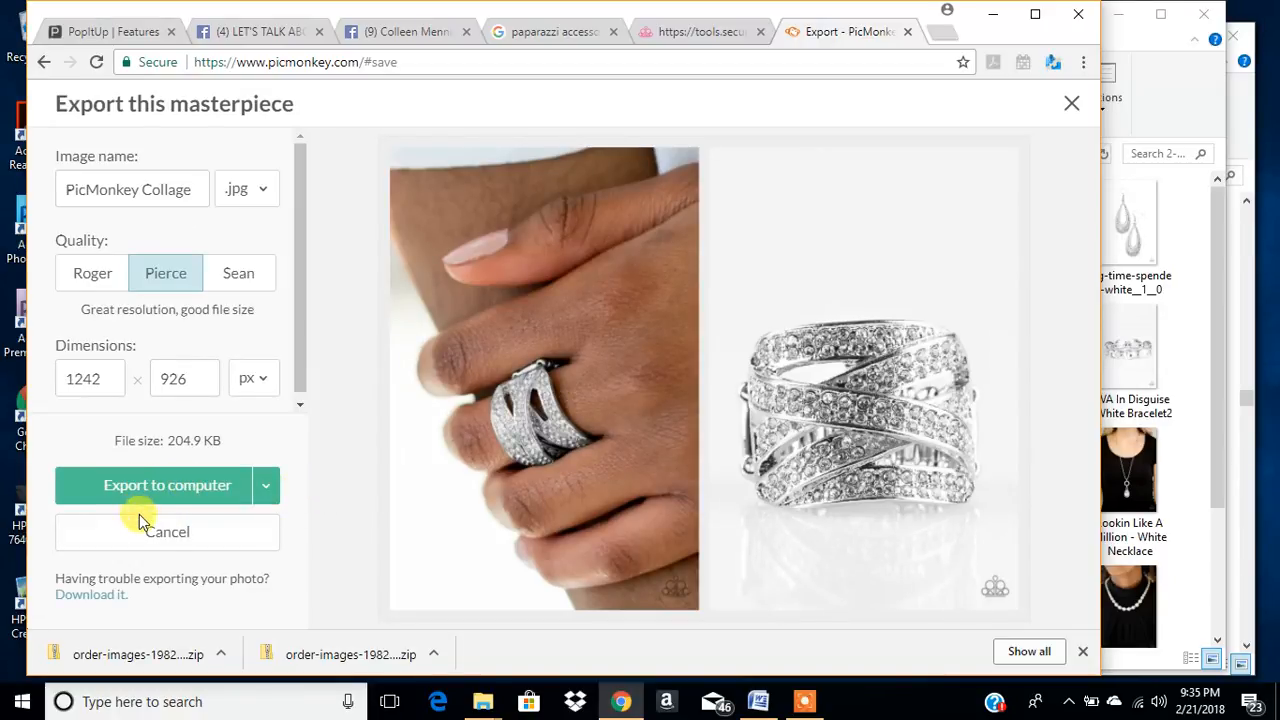
click(174, 476)
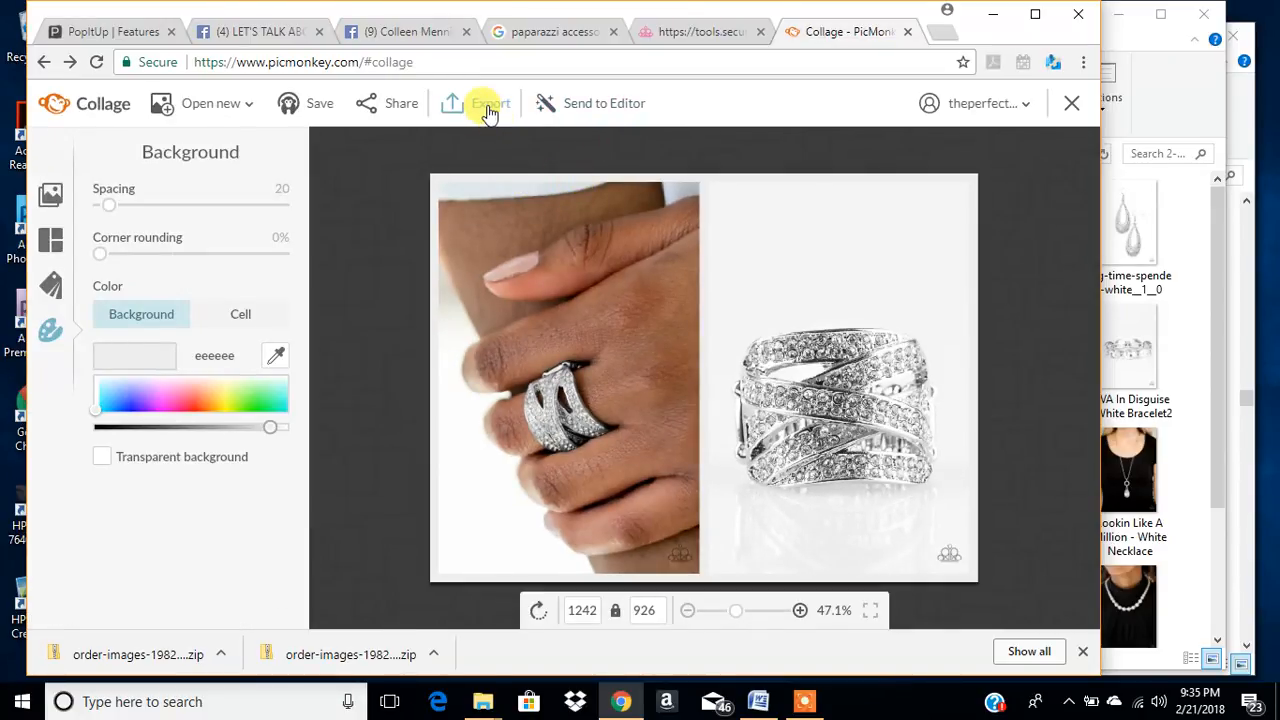
click(482, 103)
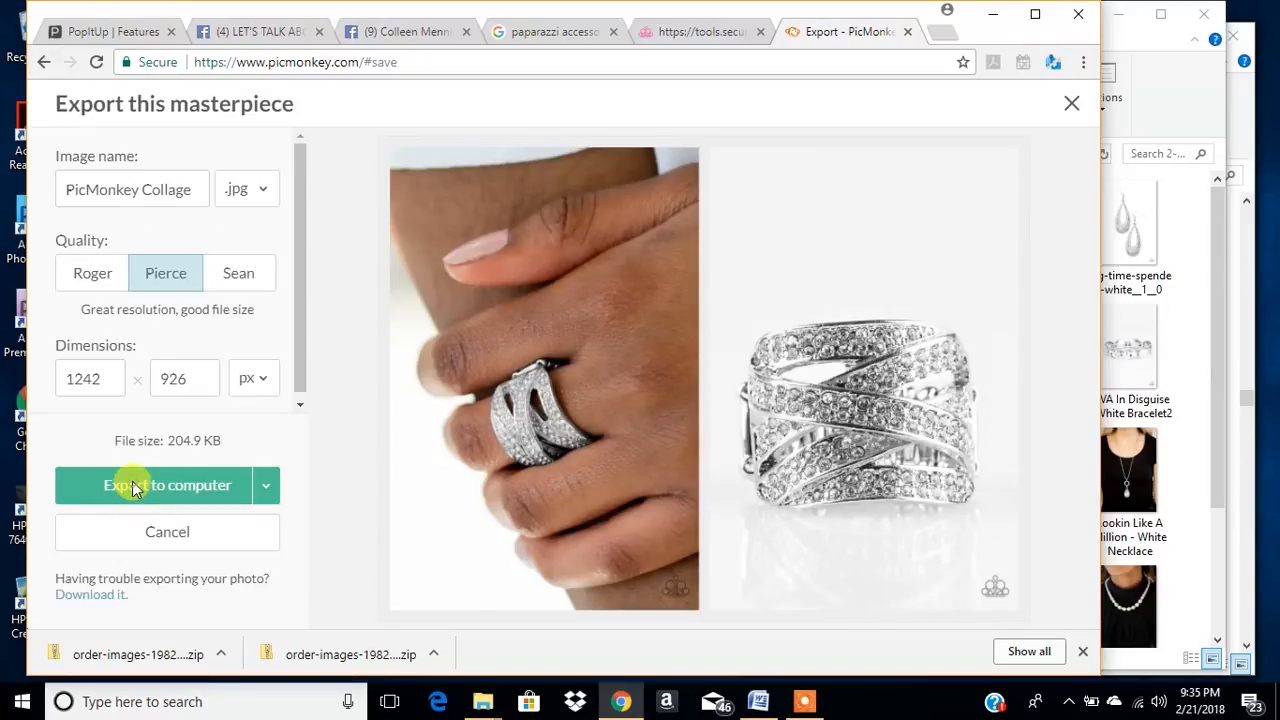
click(132, 484)
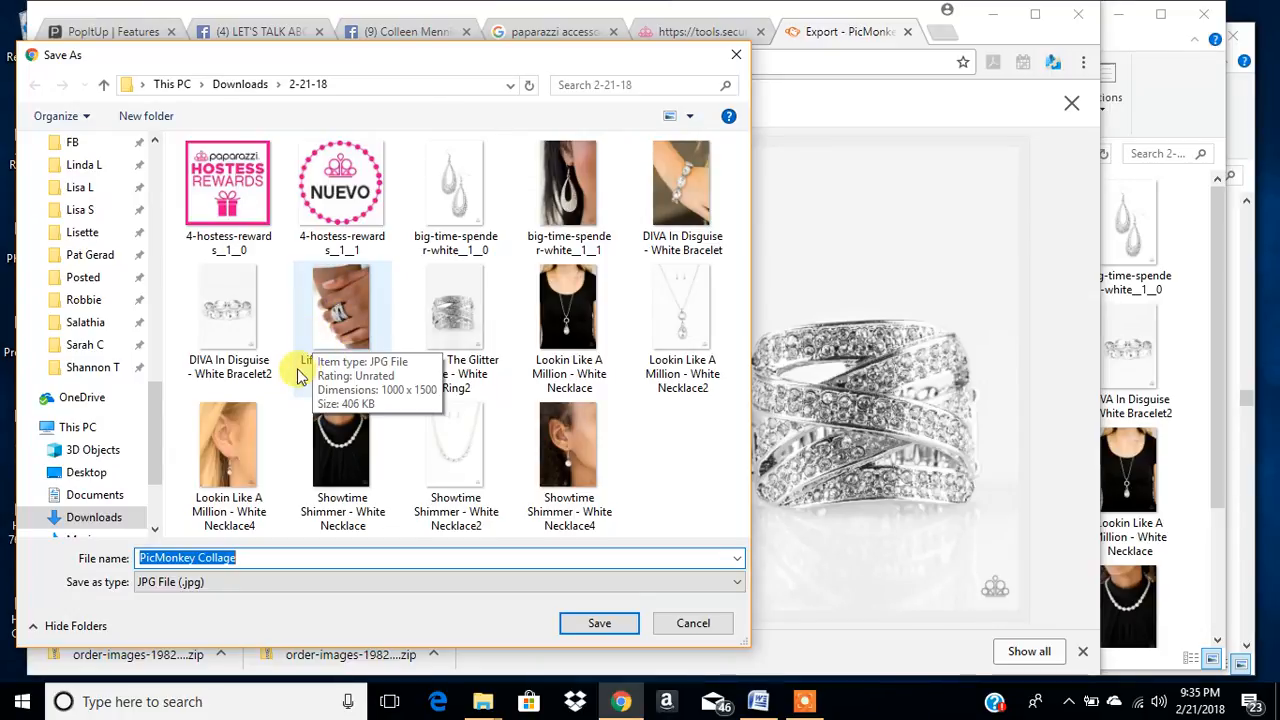
- Save the exported collage in the 2-21-18 folder as Life In The Glitter Lane - White Ring3, reusing the existing ring photo's name
click(335, 323)
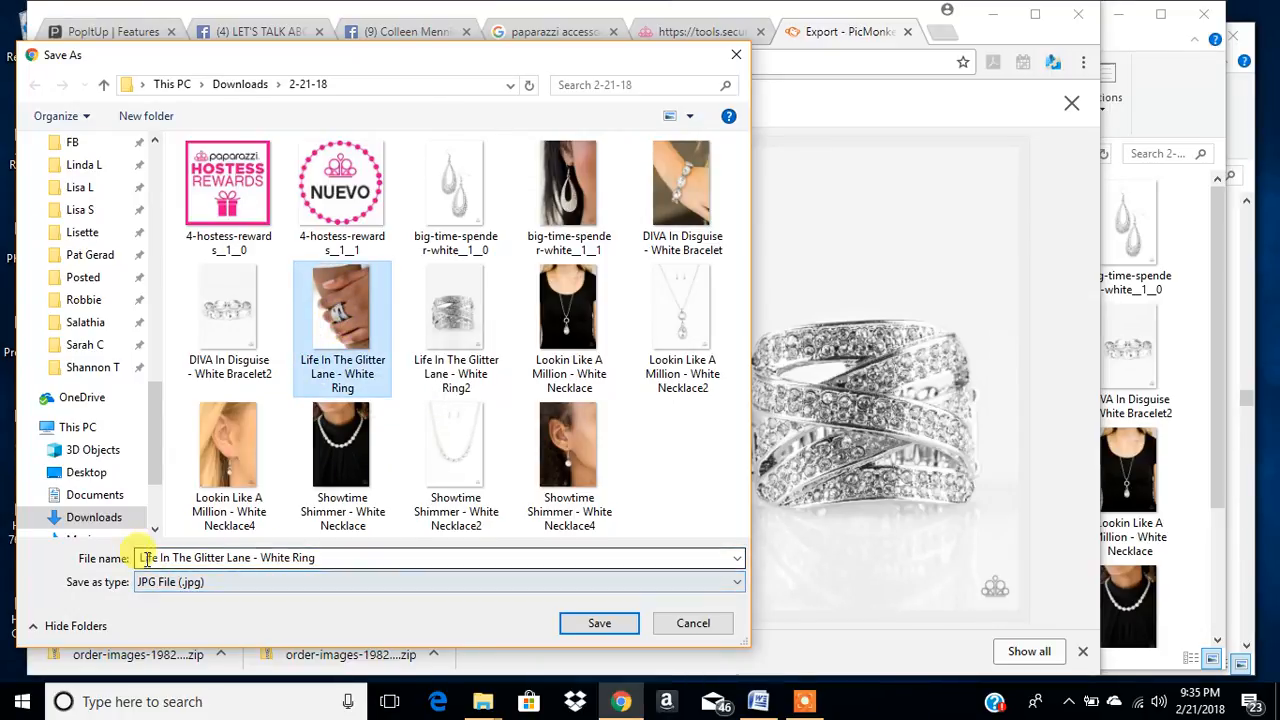
click(326, 557)
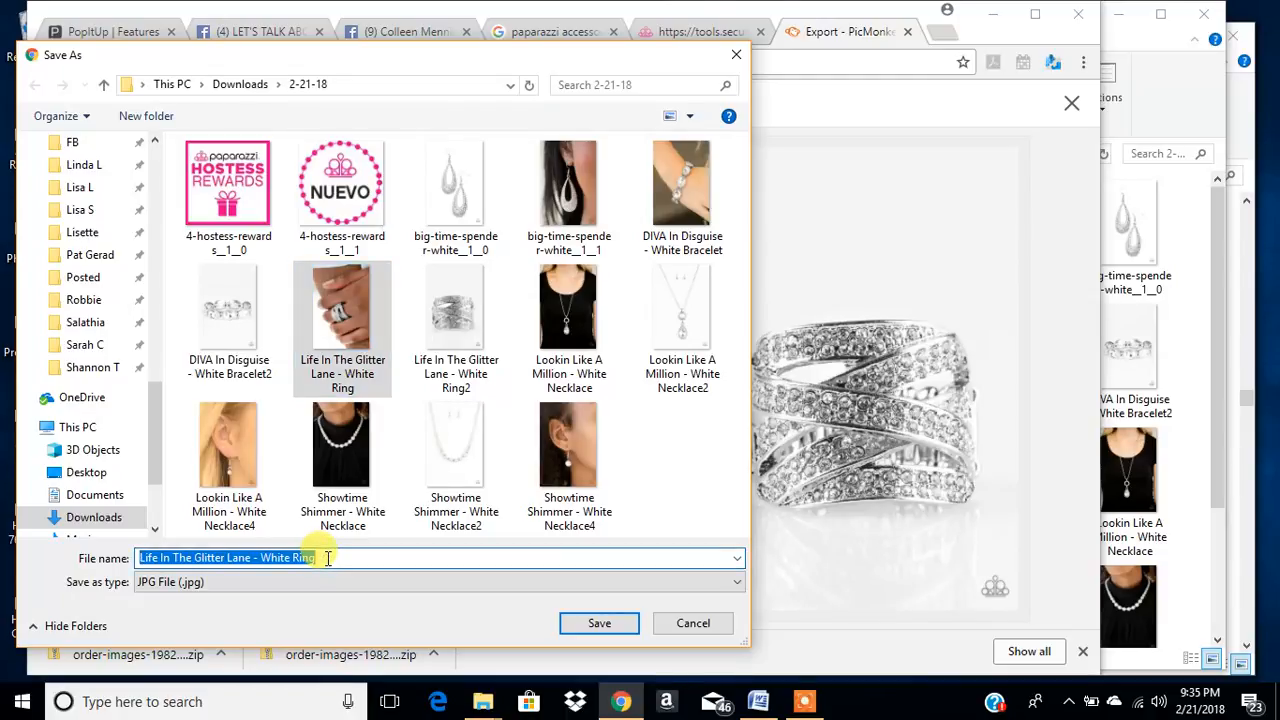
click(326, 557)
text(3)
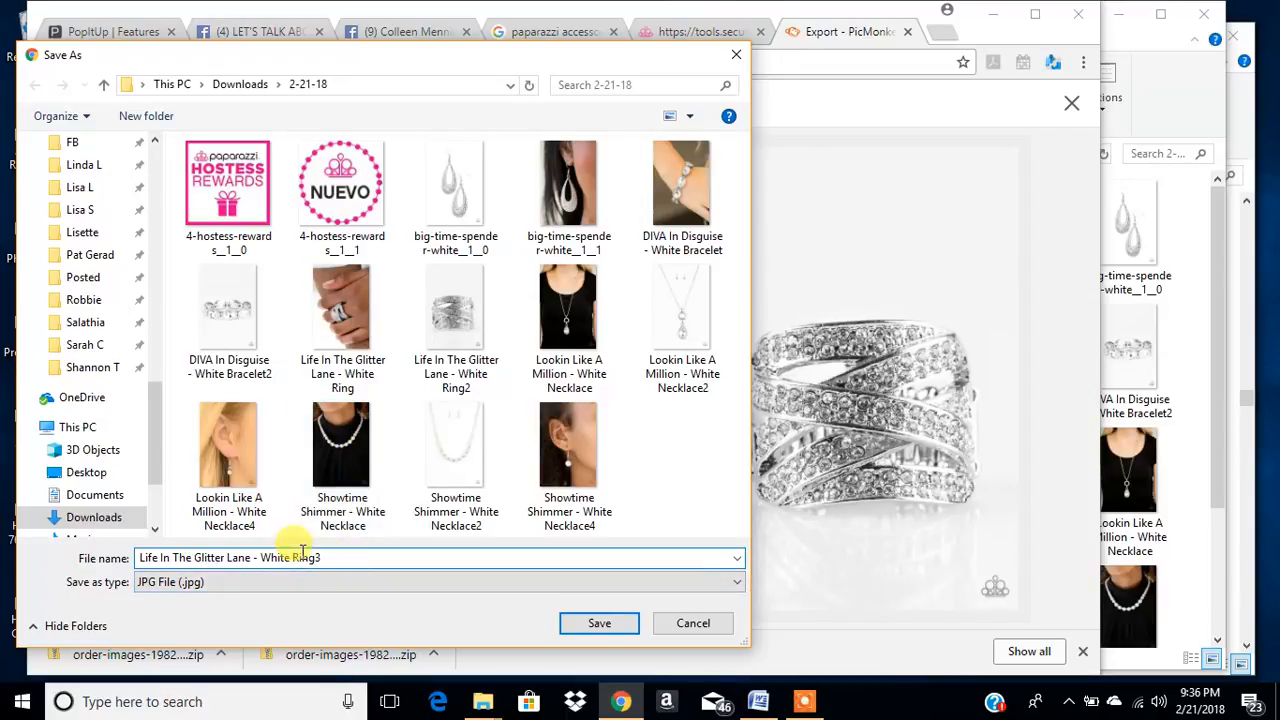
click(612, 625)
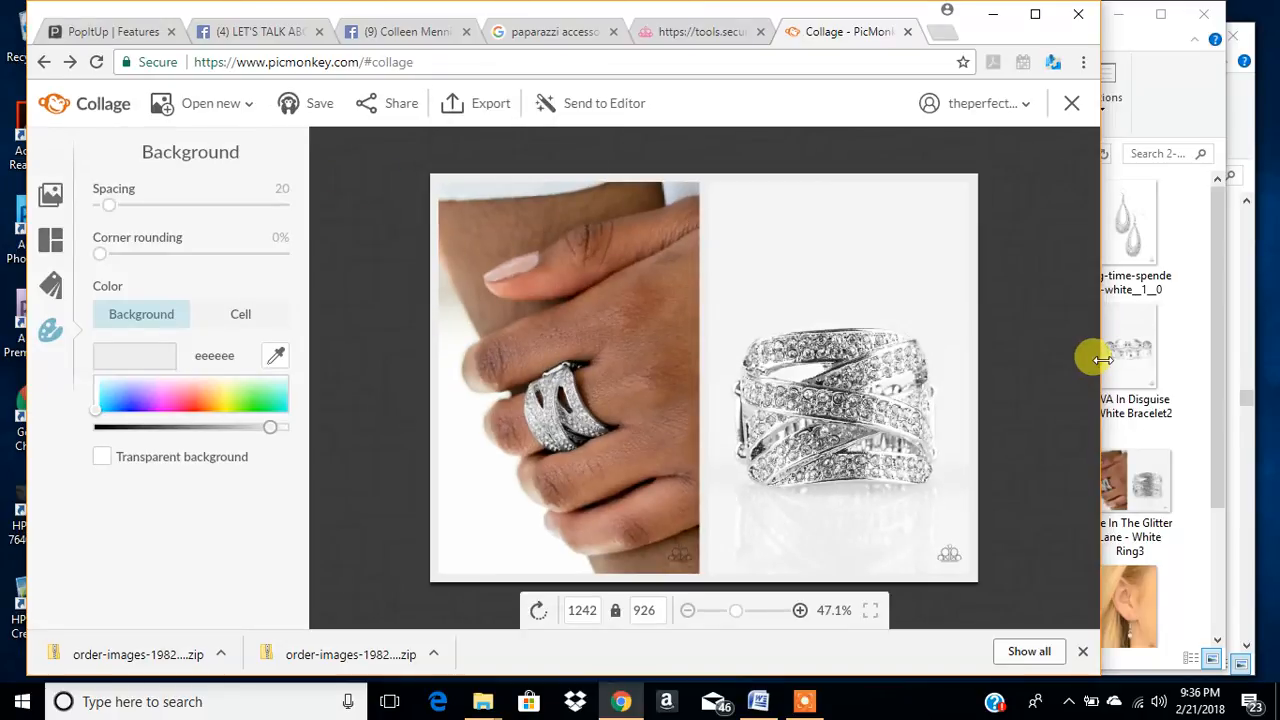
- Switch to File Explorer and examine the Life In The Glitter Lane - White Ring, Ring2 and Ring3 images in the 2-21-18 folder
drag(1098, 356, 858, 380)
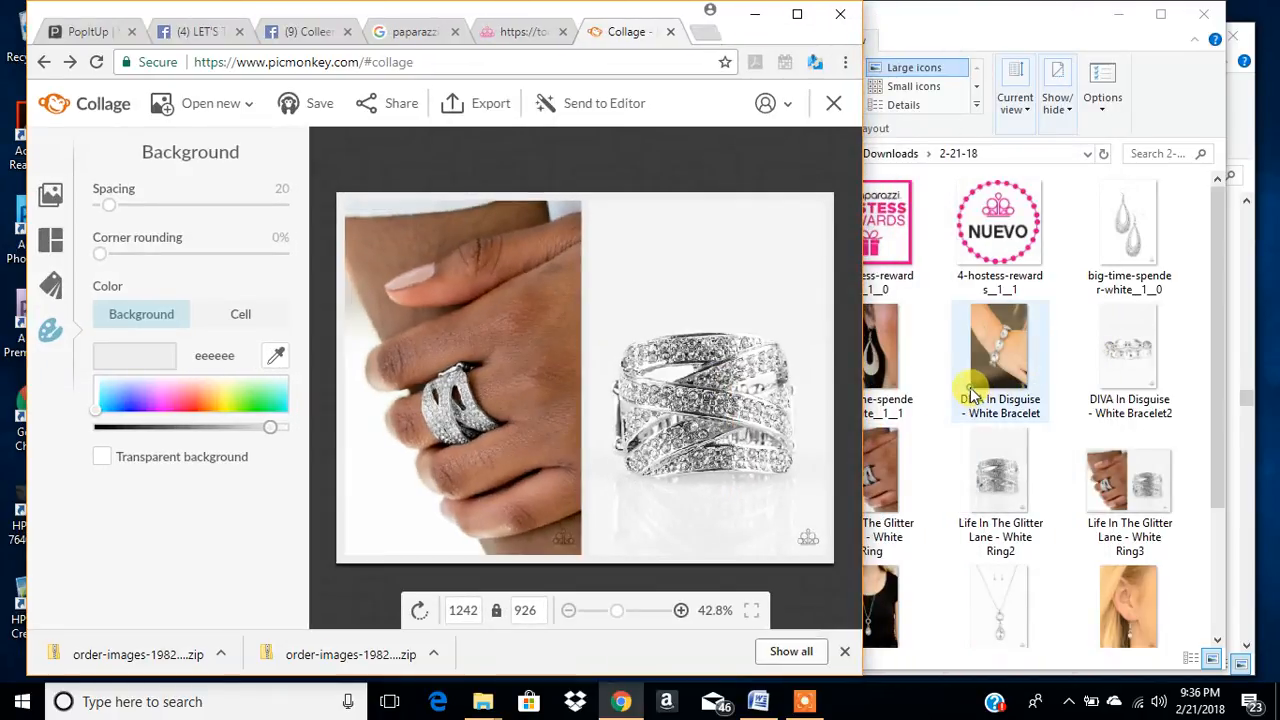
click(971, 400)
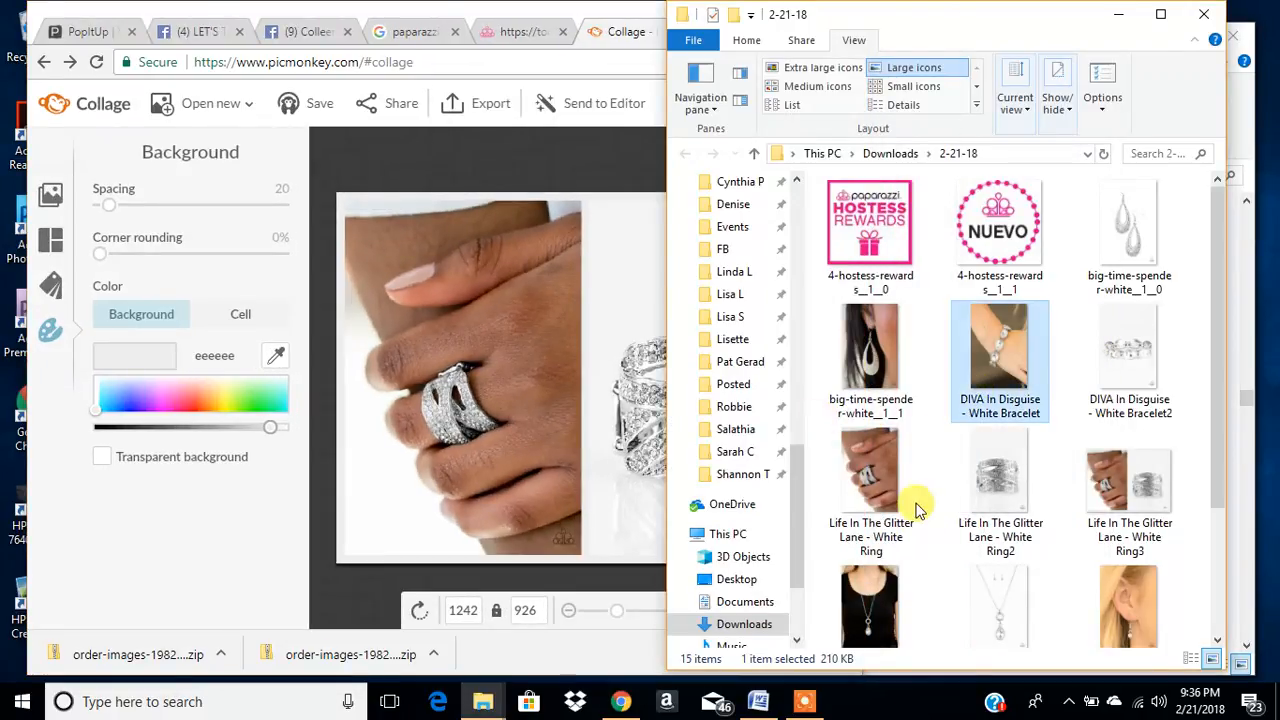
scroll(866, 475, down, 2)
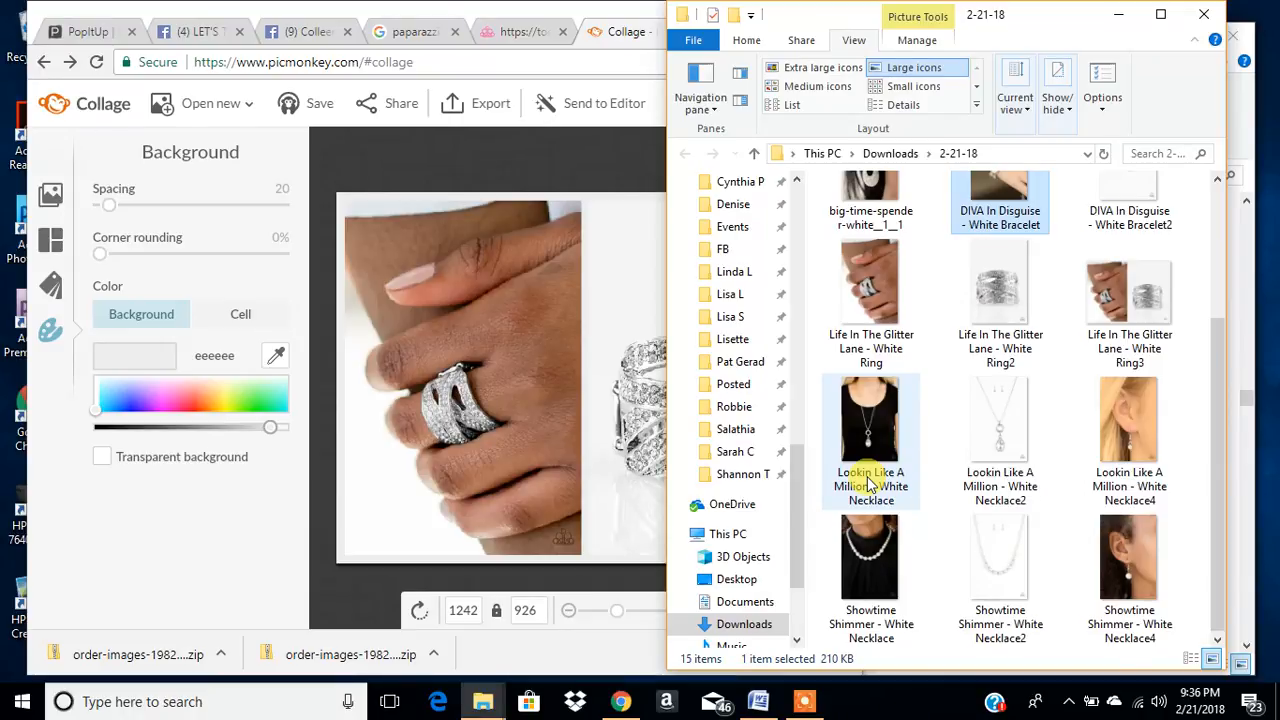
click(866, 291)
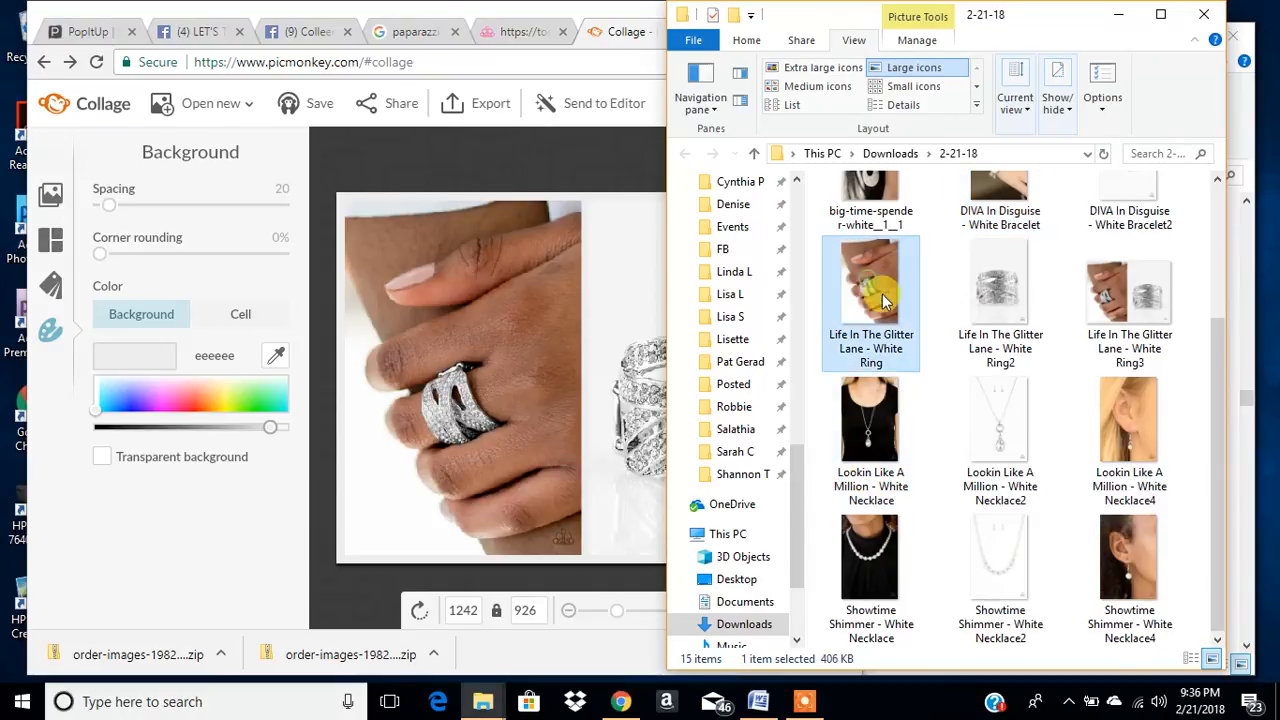
click(1003, 302)
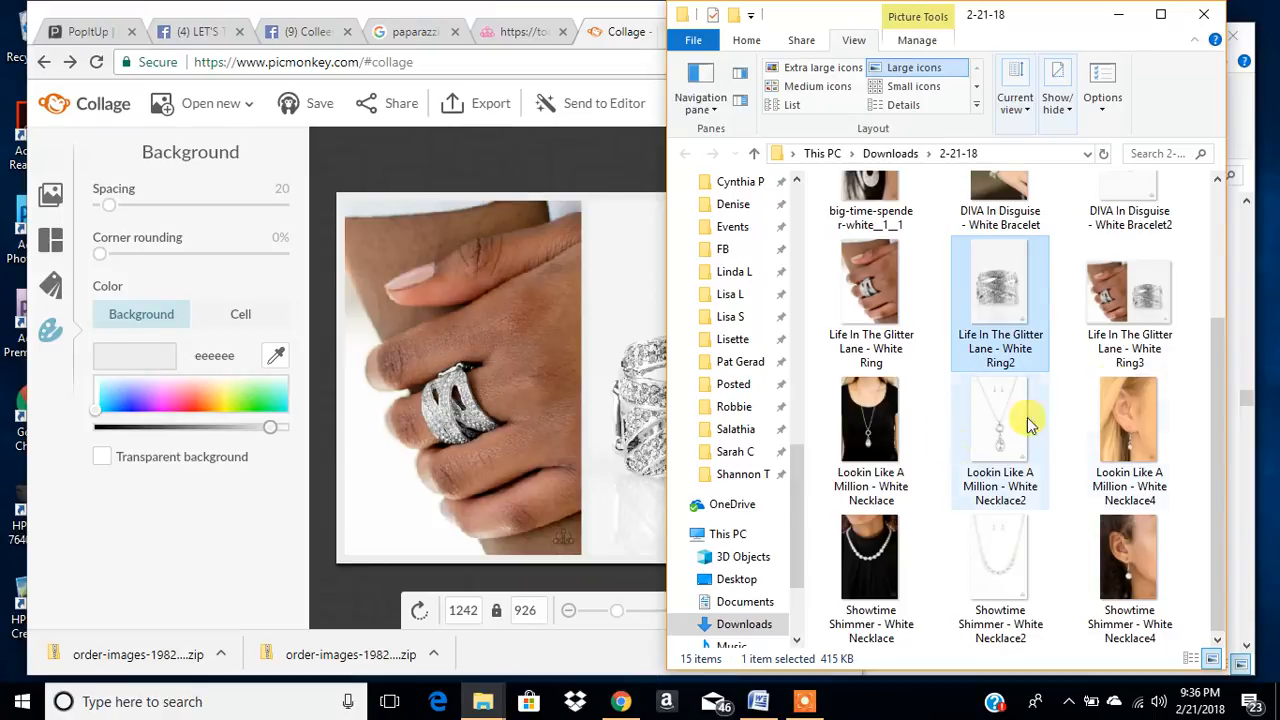
click(1145, 300)
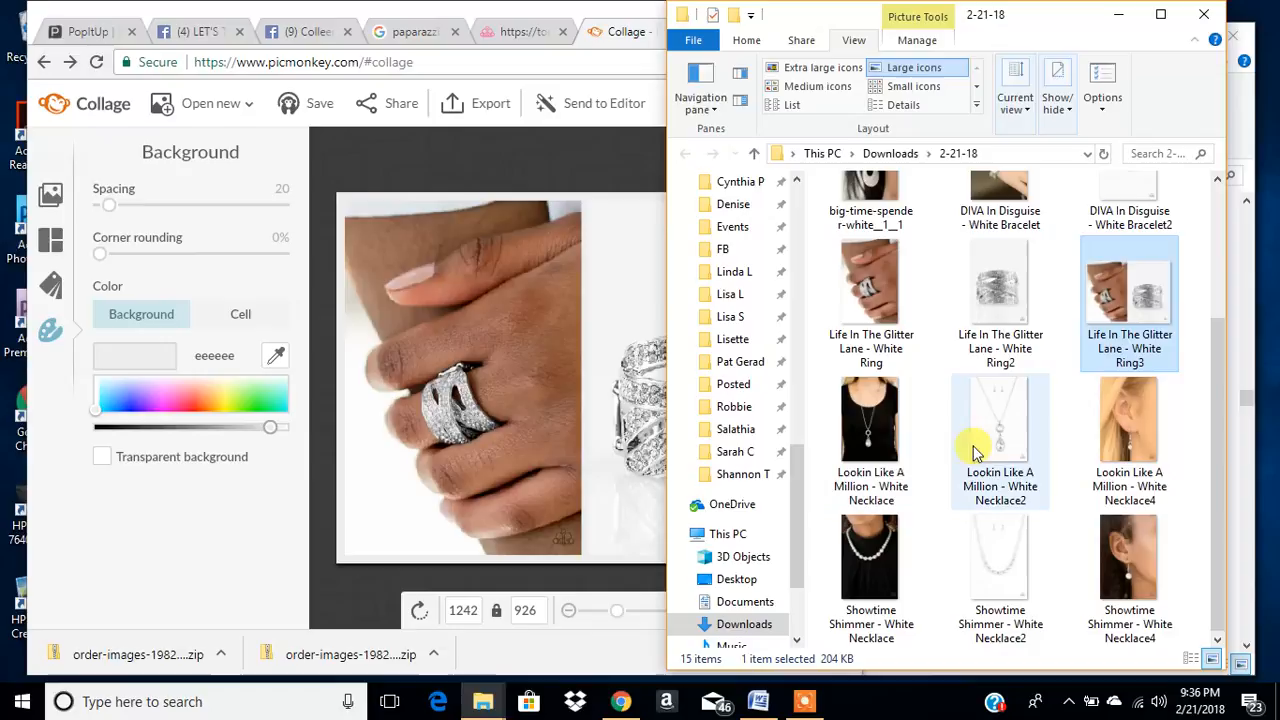
- Display the 2-21-18 folder's images as extra large icons and widen the File Explorer window
click(815, 67)
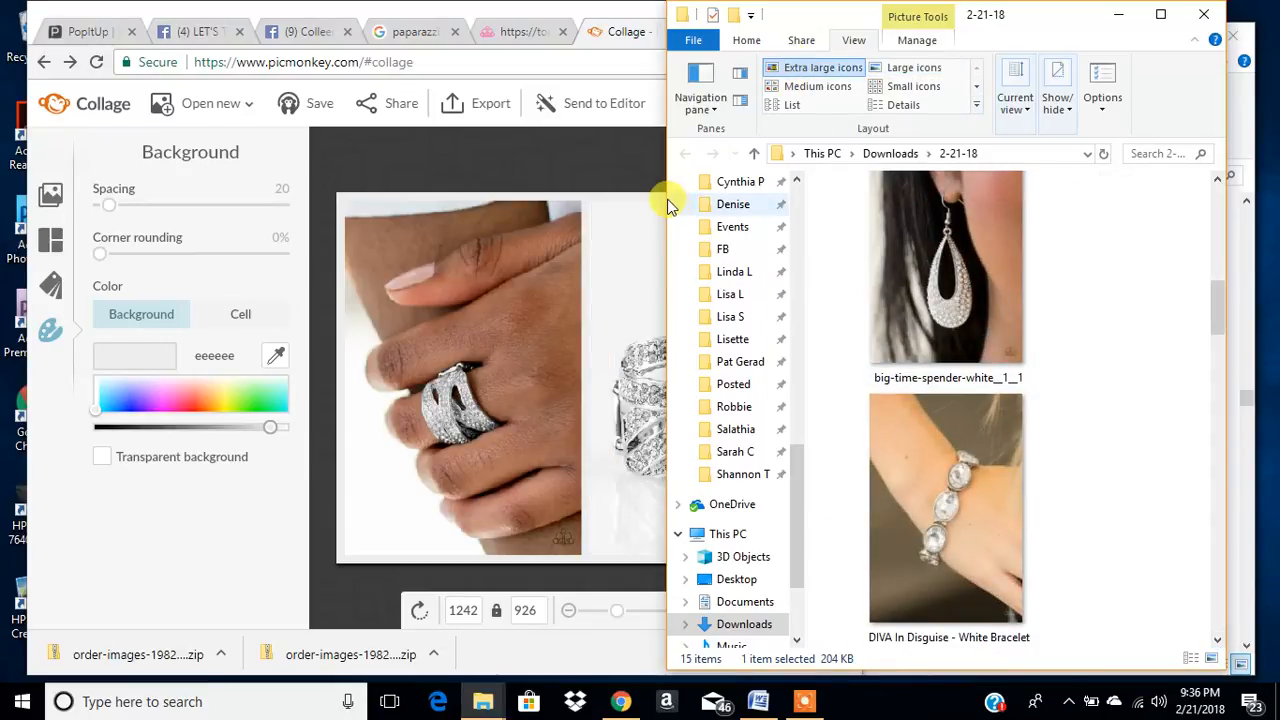
drag(667, 202, 226, 240)
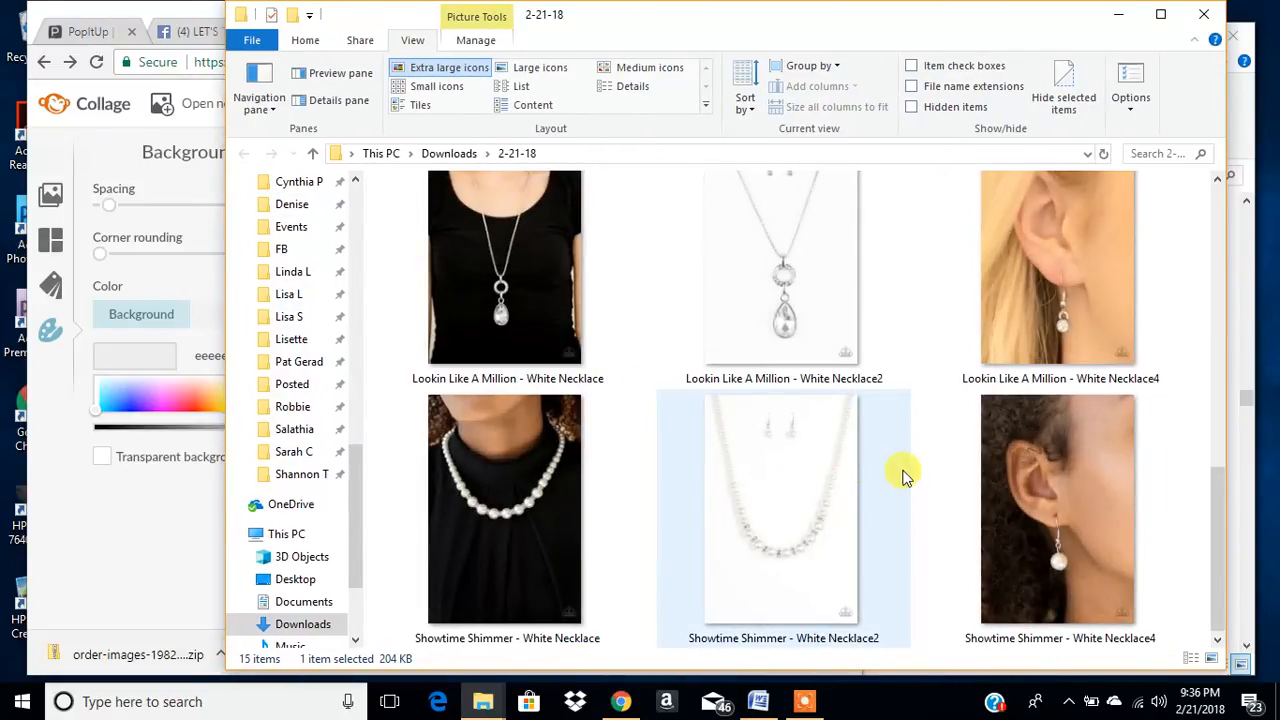
- Narrow the 2-21-18 File Explorer window so it sits beside the collage, and switch back to PicMonkey in the browser
scroll(880, 476, up, 3)
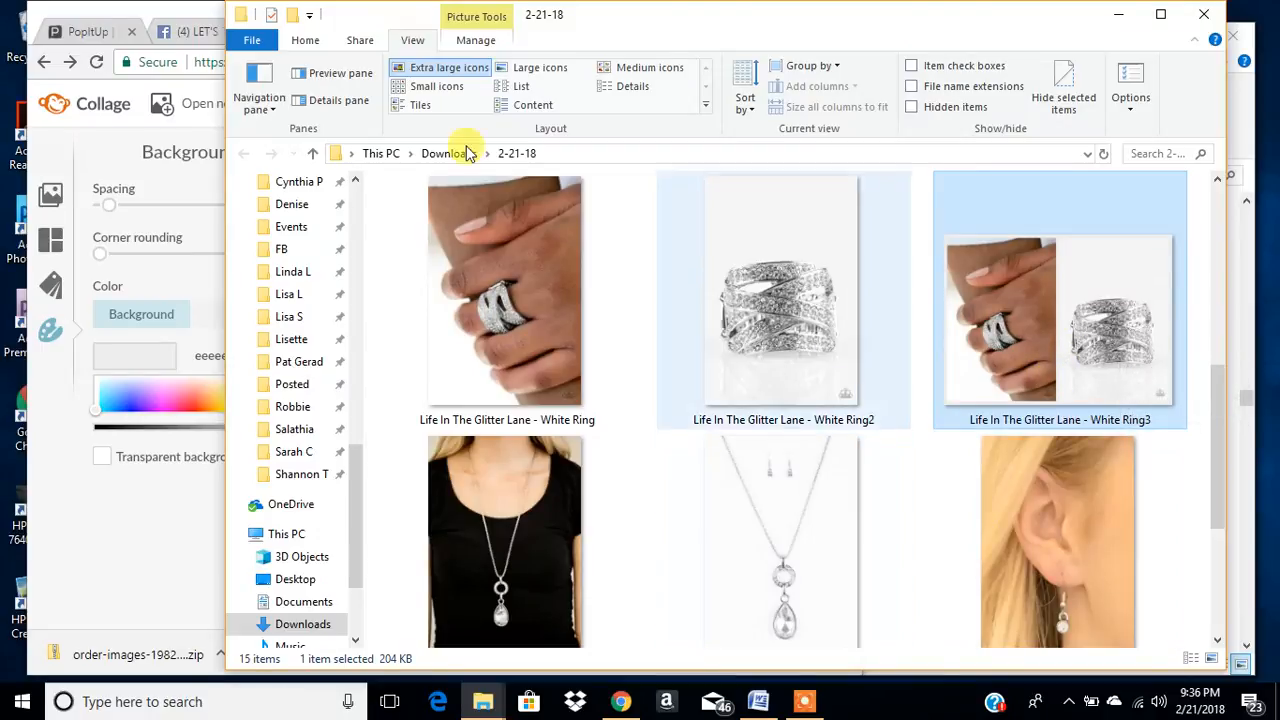
drag(220, 79, 786, 139)
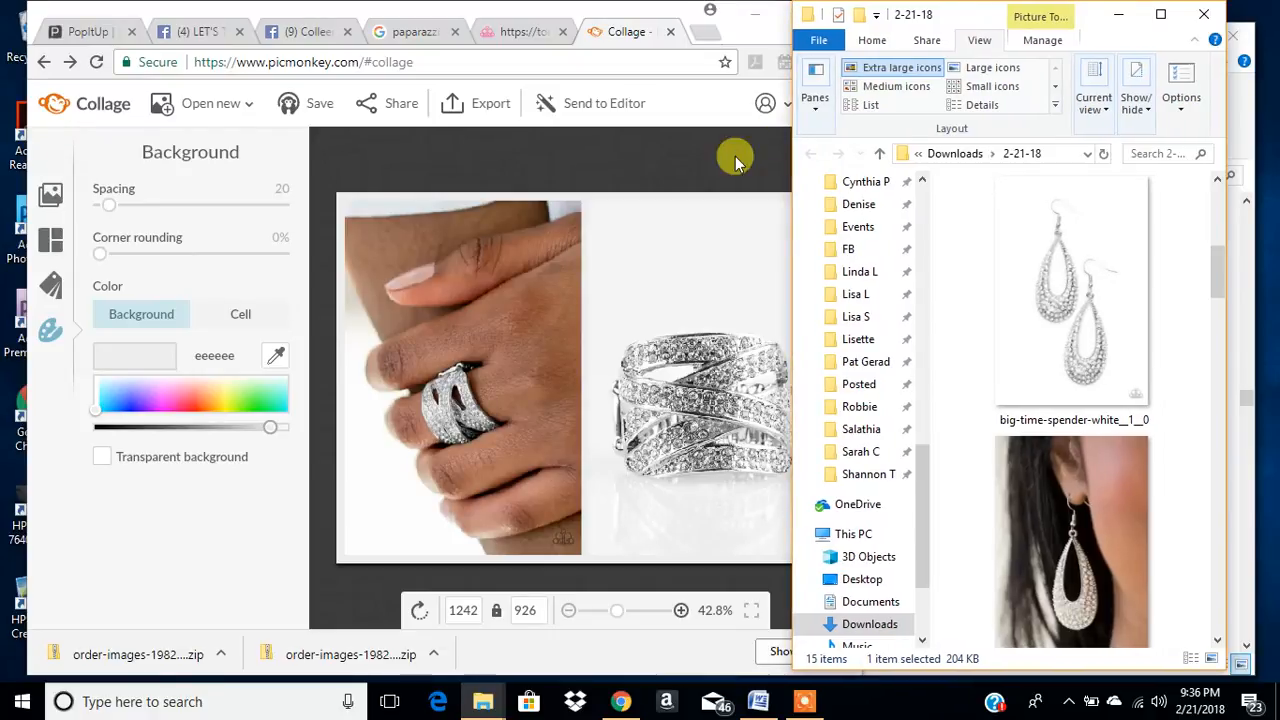
click(683, 251)
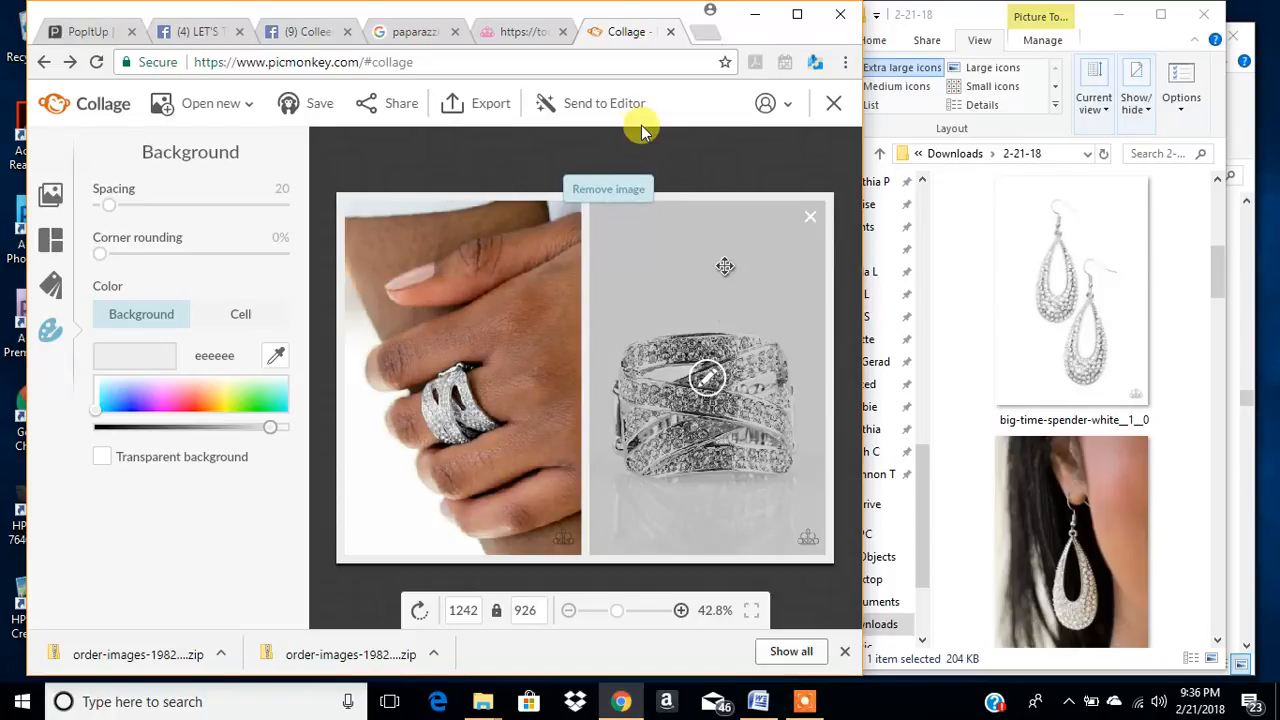
- Replace the collage's two ring photos with the worn pearl necklace photo and the pearl necklace product photo
click(592, 112)
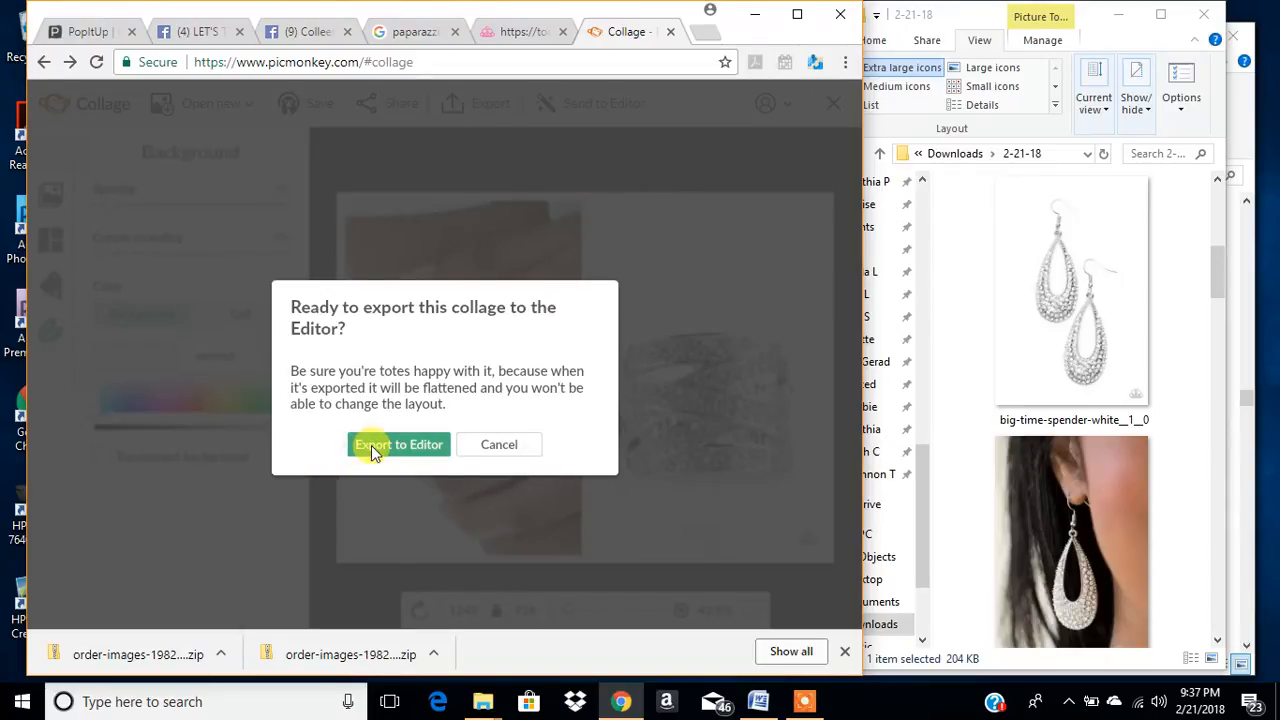
click(498, 444)
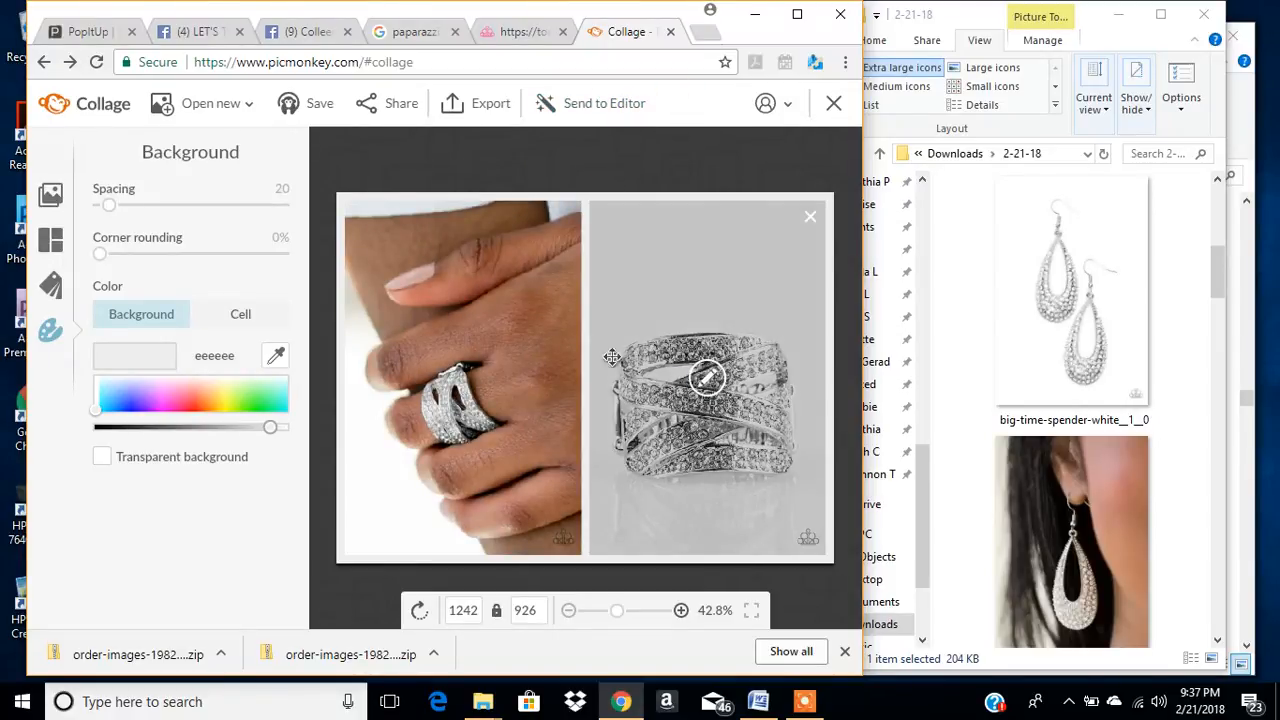
click(50, 193)
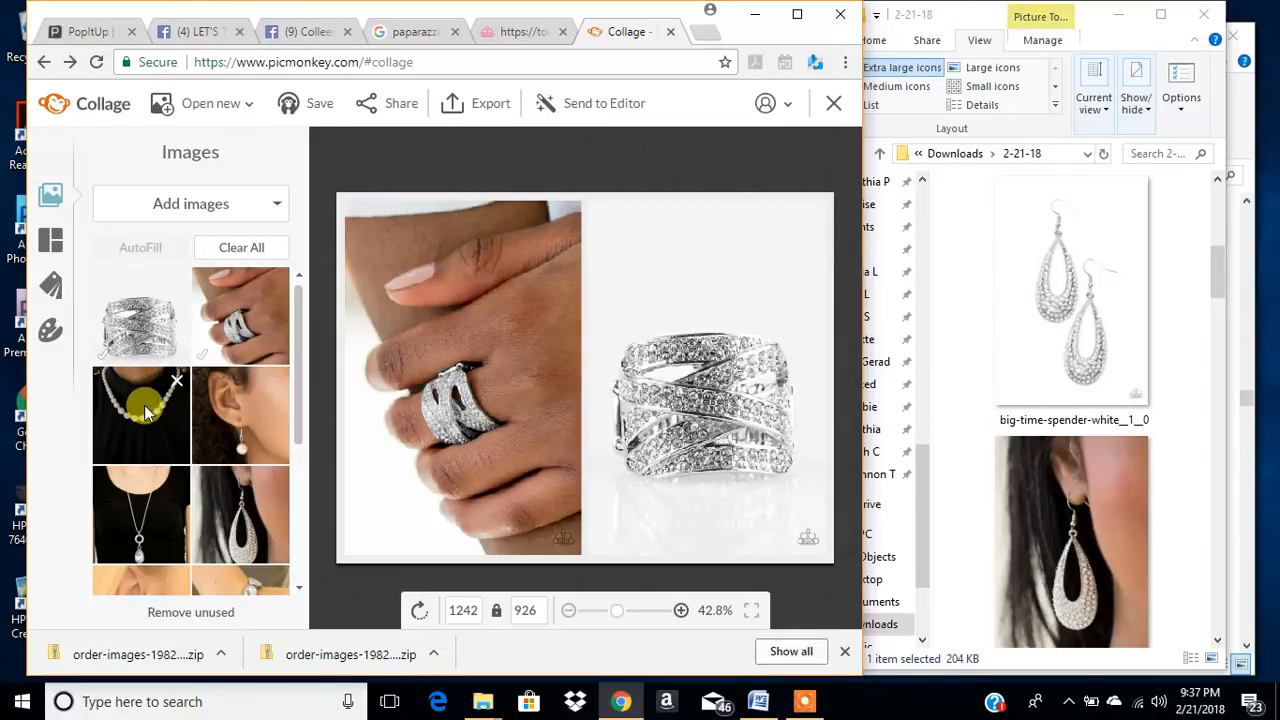
drag(137, 420, 477, 406)
scroll(193, 503, down, 3)
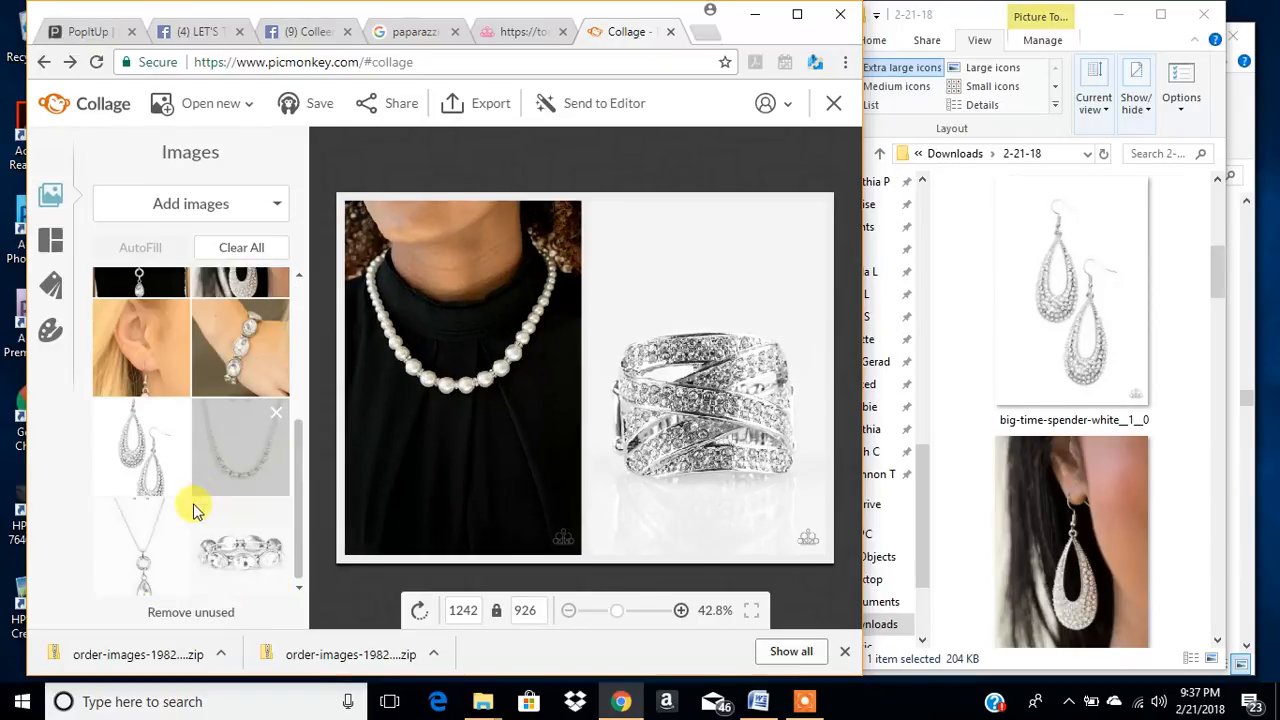
drag(238, 463, 680, 420)
- Export the pearl necklace collage to the computer, saving it in the 2-21-18 folder as Showtime Shimmer - White Necklace3
click(492, 106)
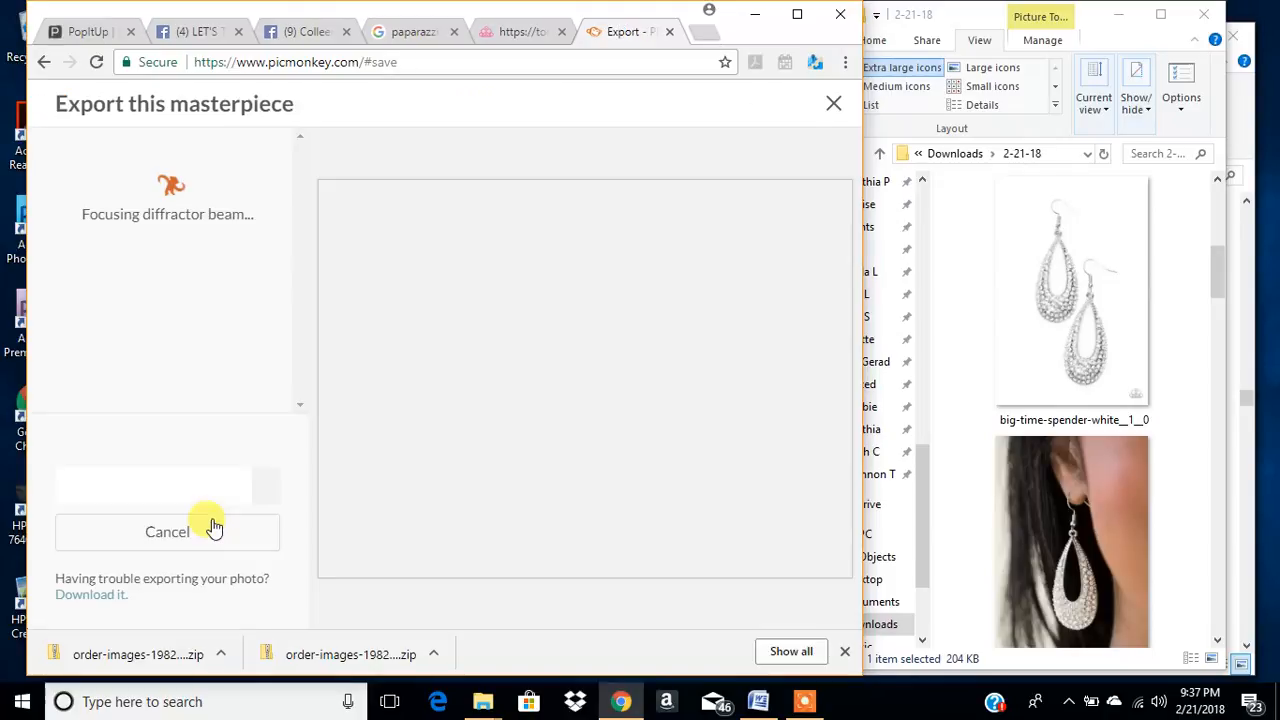
click(167, 489)
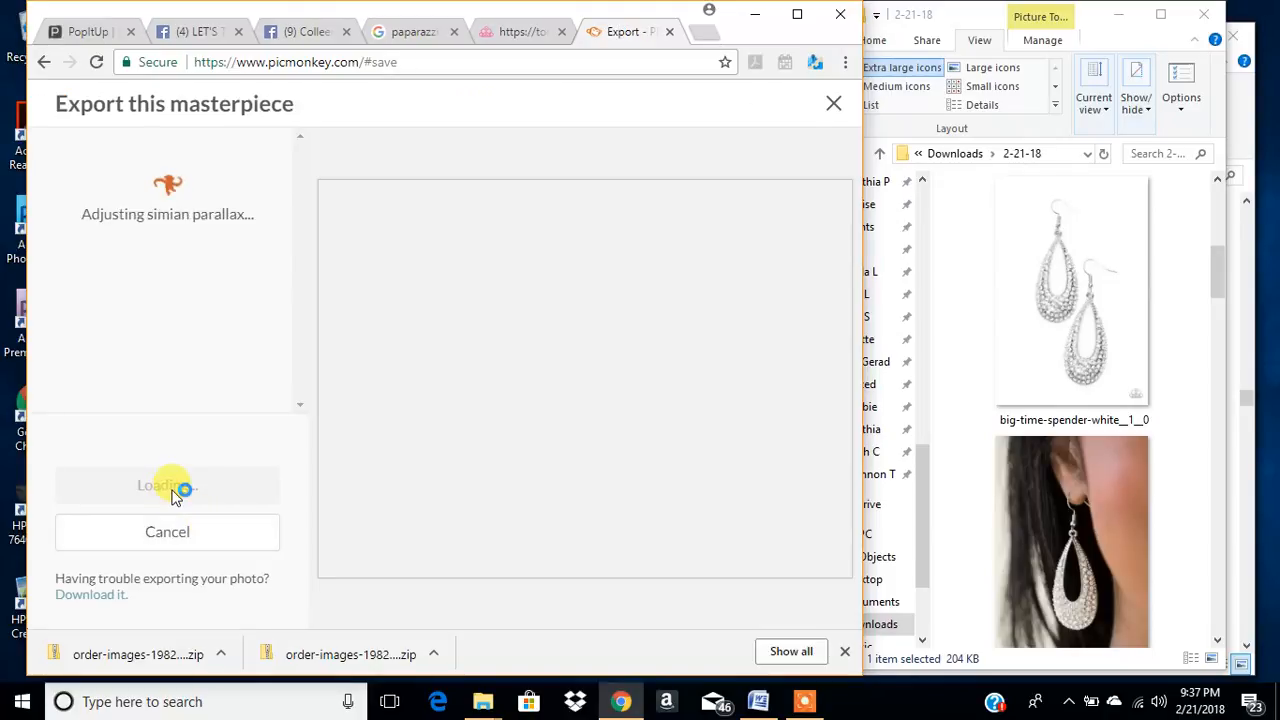
click(167, 489)
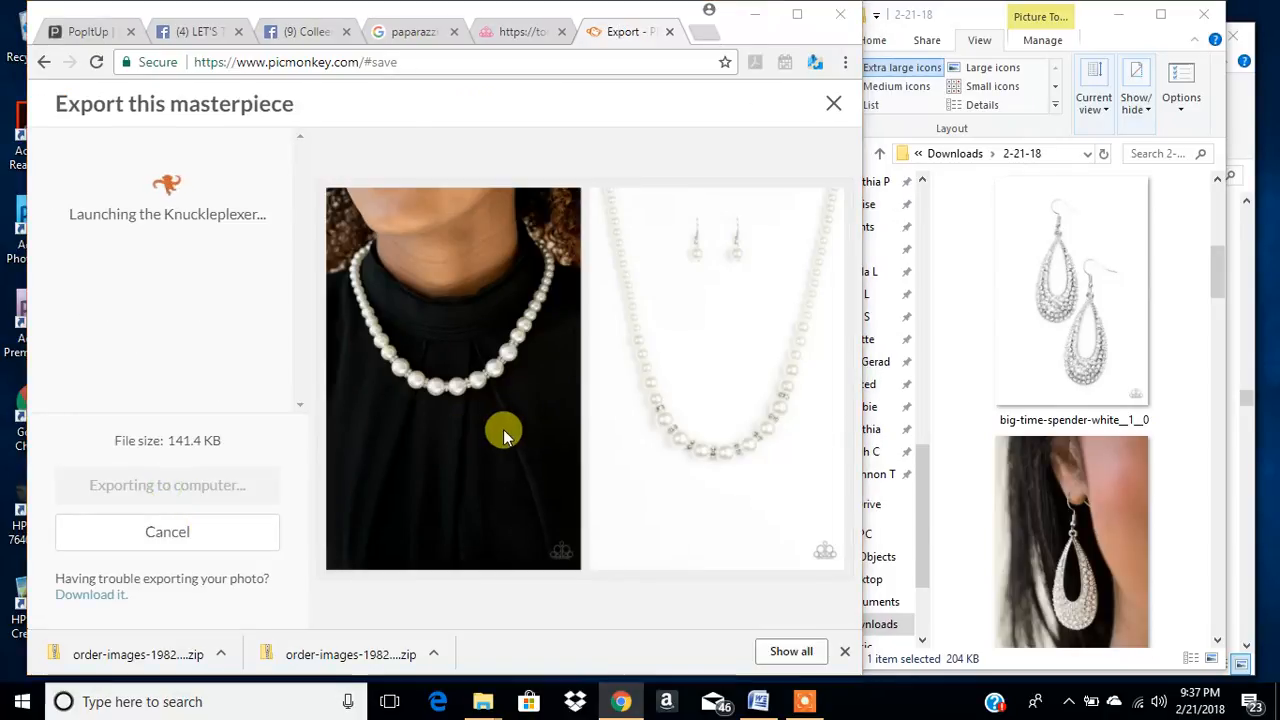
click(456, 450)
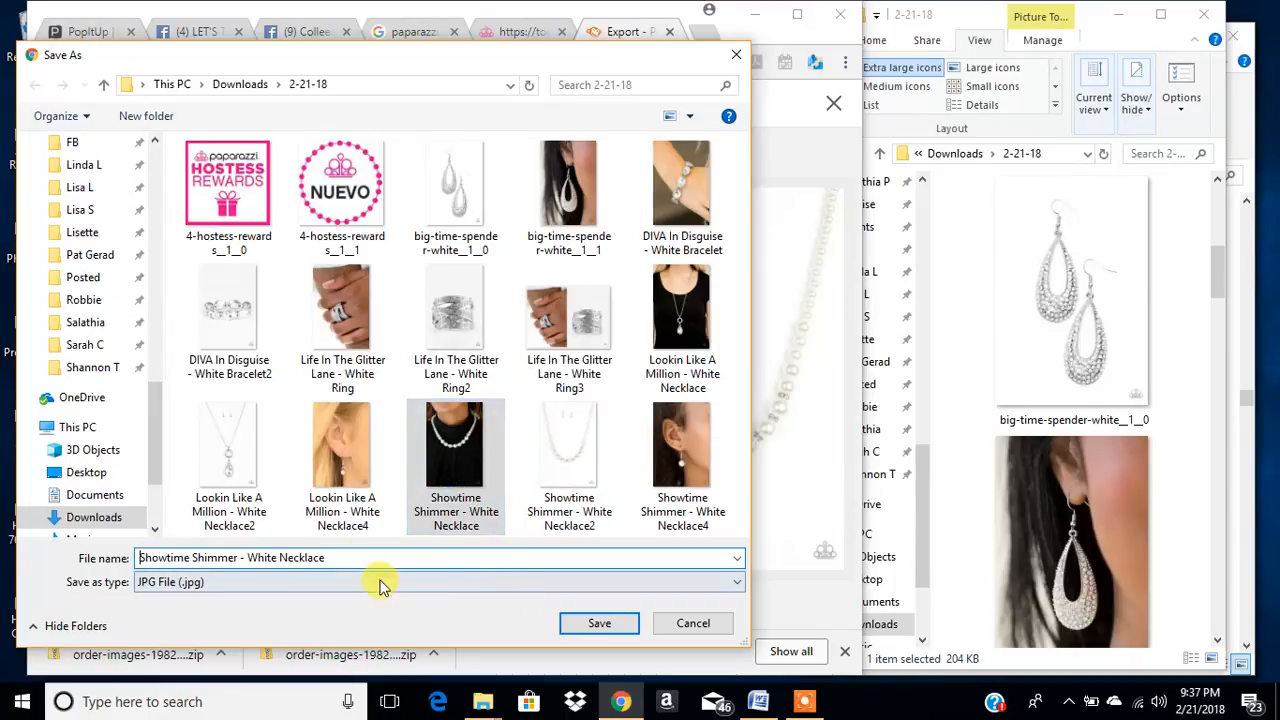
click(334, 560)
click(366, 560)
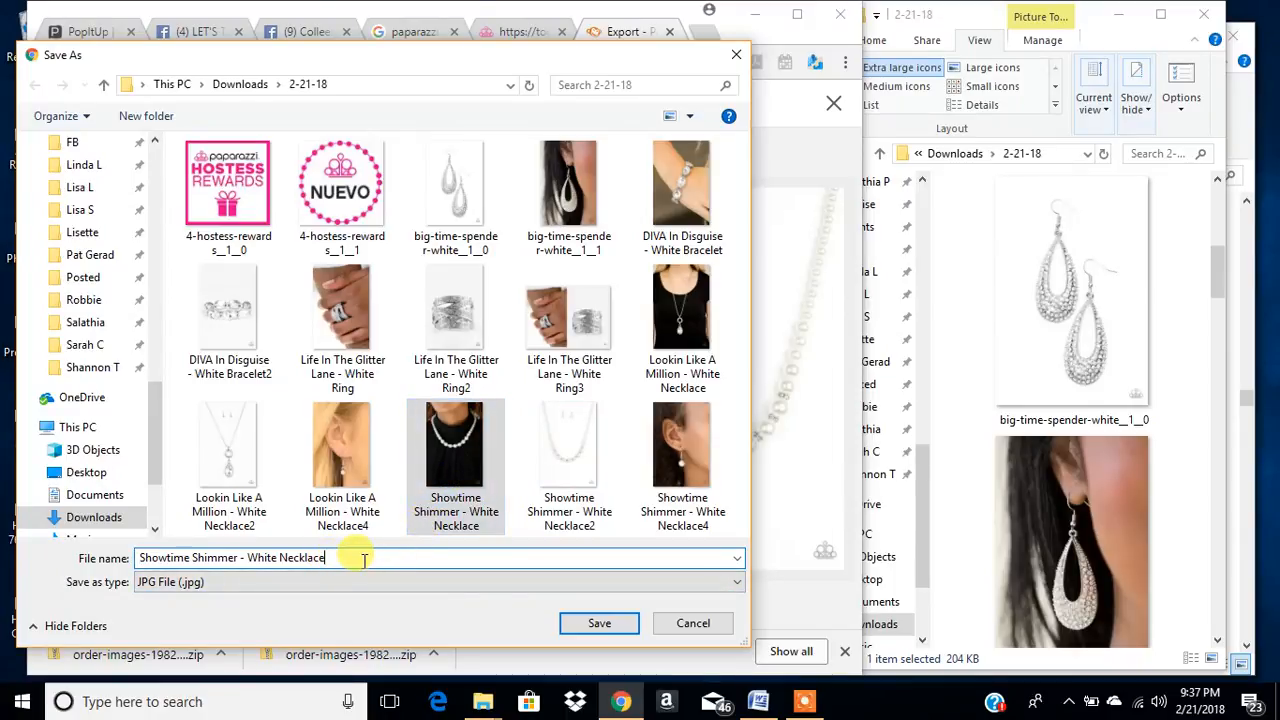
text(3)
click(600, 624)
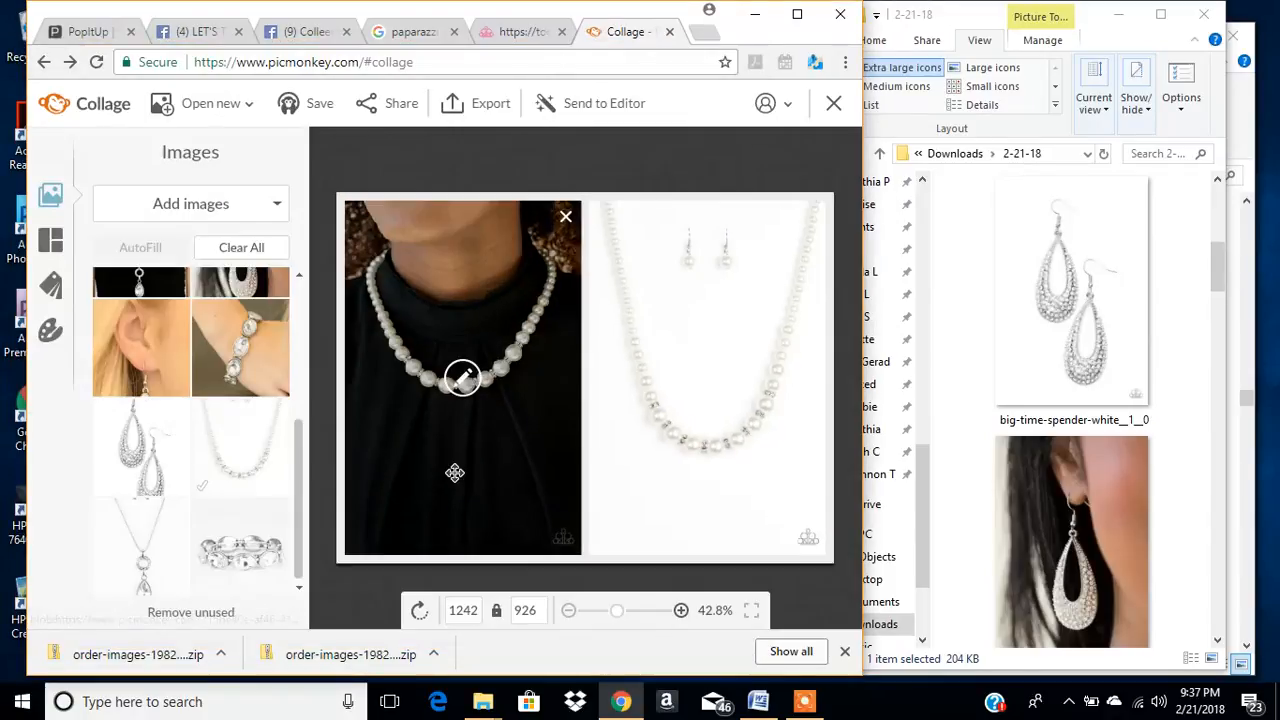
- Replace the collage's necklace photos with the worn and product bracelet photos, and export it to the computer as a .jpg at Pierce quality
drag(247, 364, 400, 441)
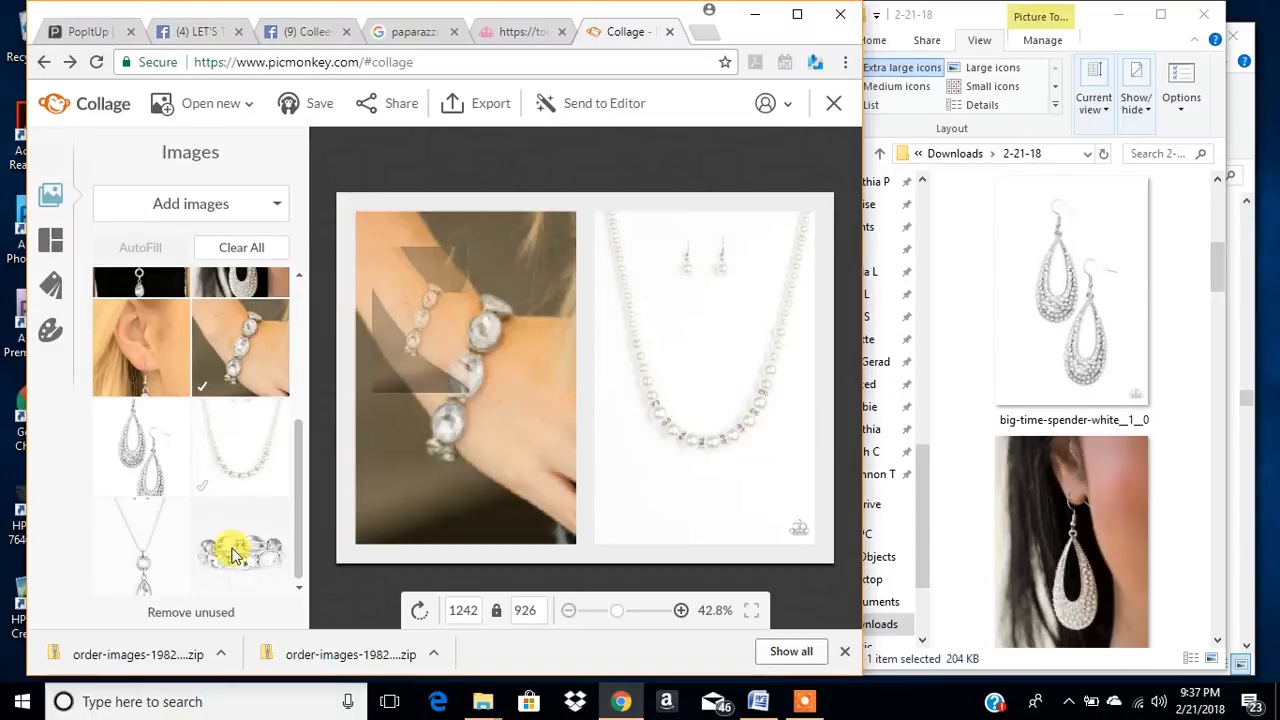
drag(230, 560, 640, 432)
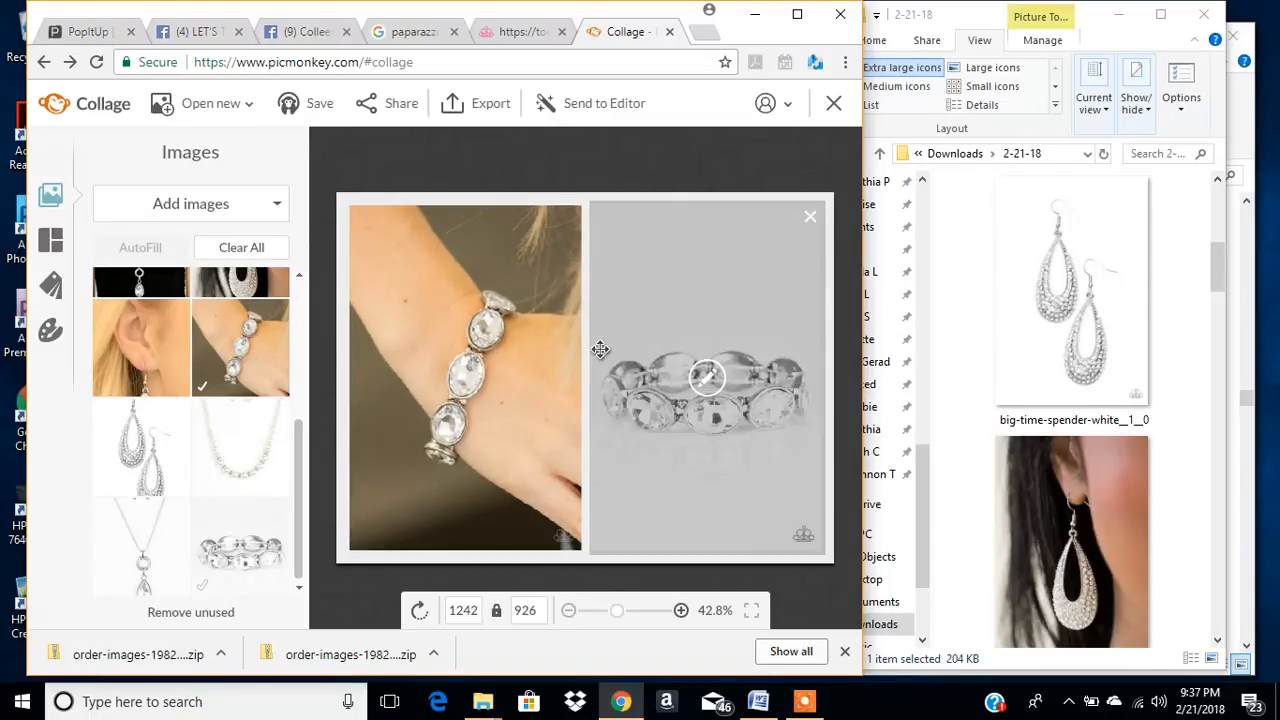
click(490, 110)
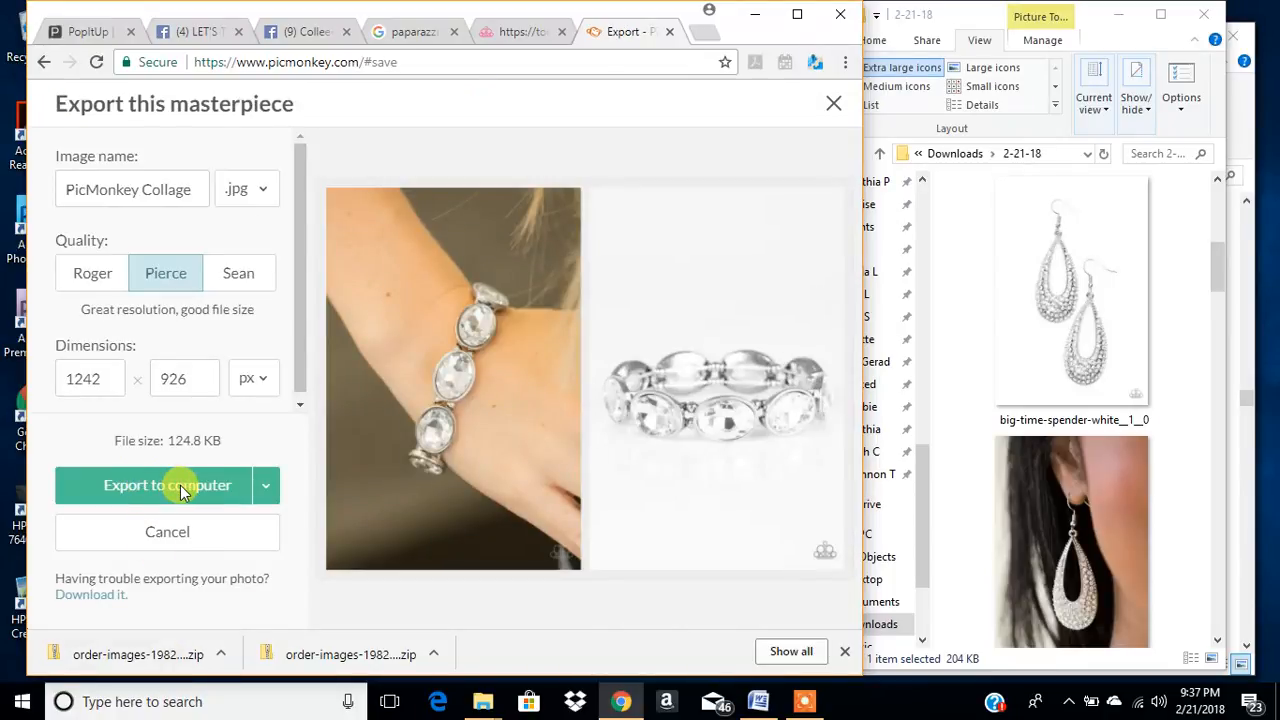
click(175, 484)
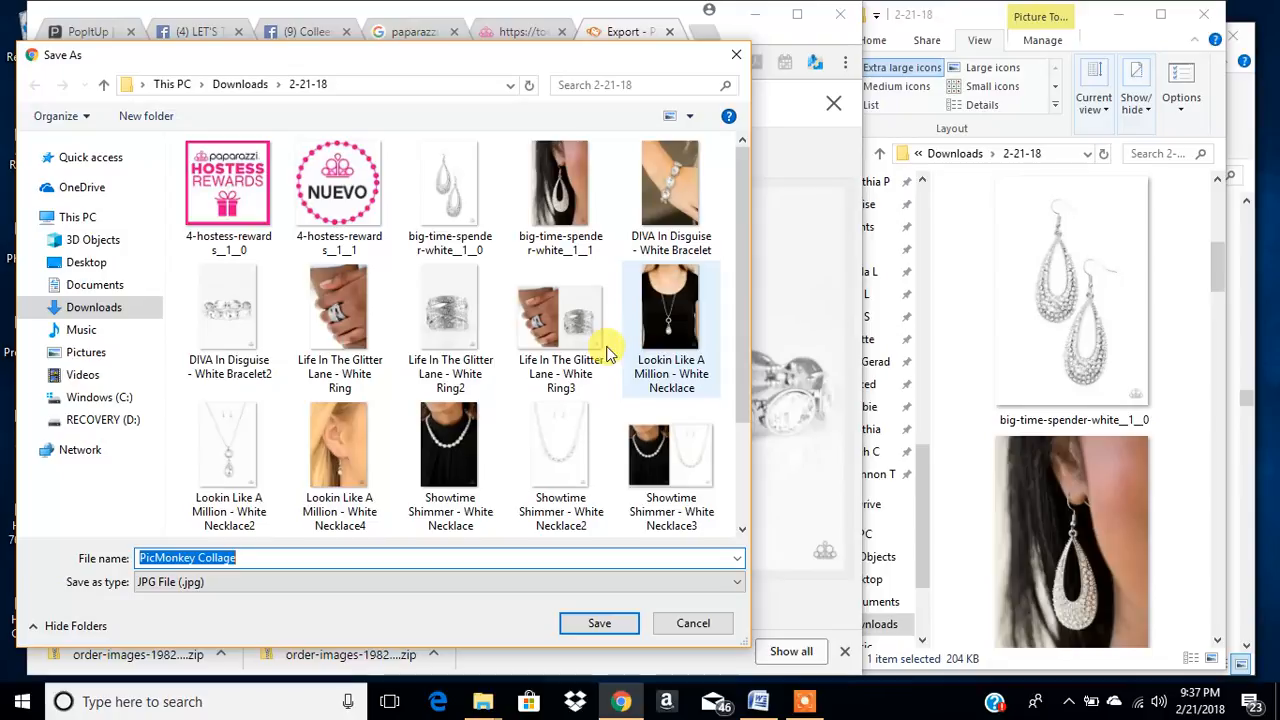
- Save the bracelet collage in the 2-21-18 folder as DIVA In Disguise - White Bracelet3, reusing the existing bracelet photo's name
click(671, 195)
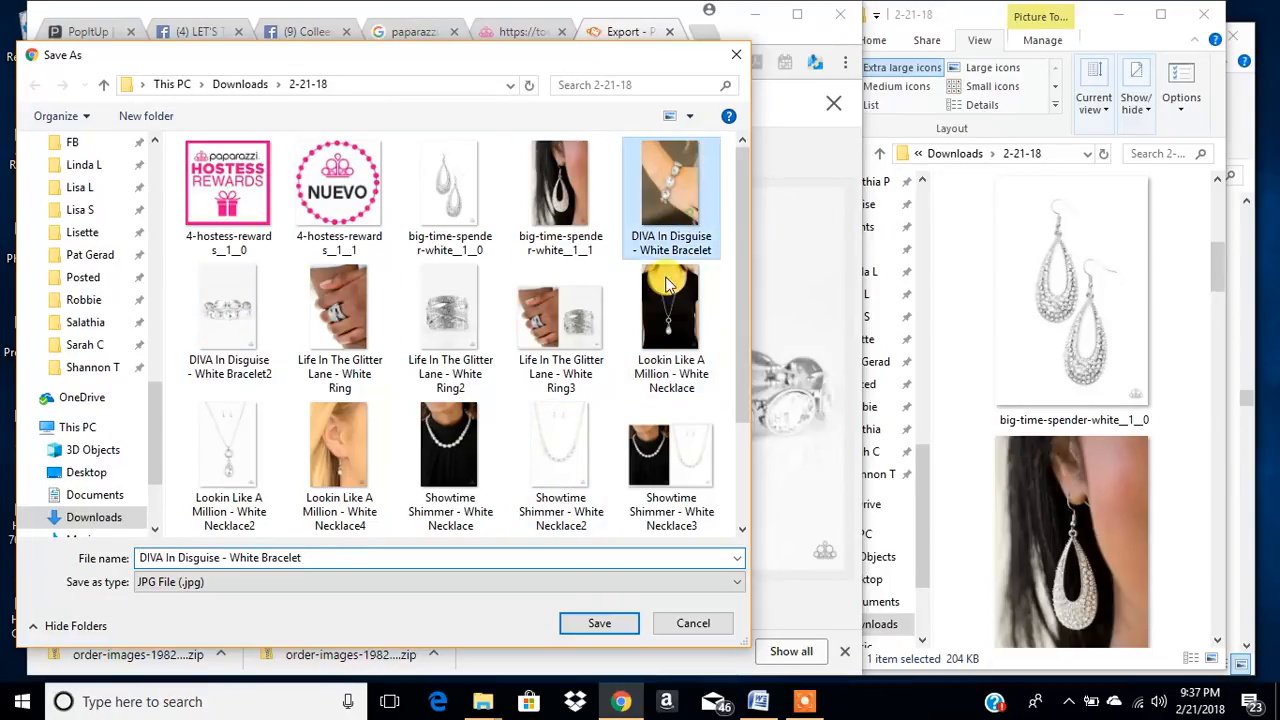
click(330, 560)
click(313, 556)
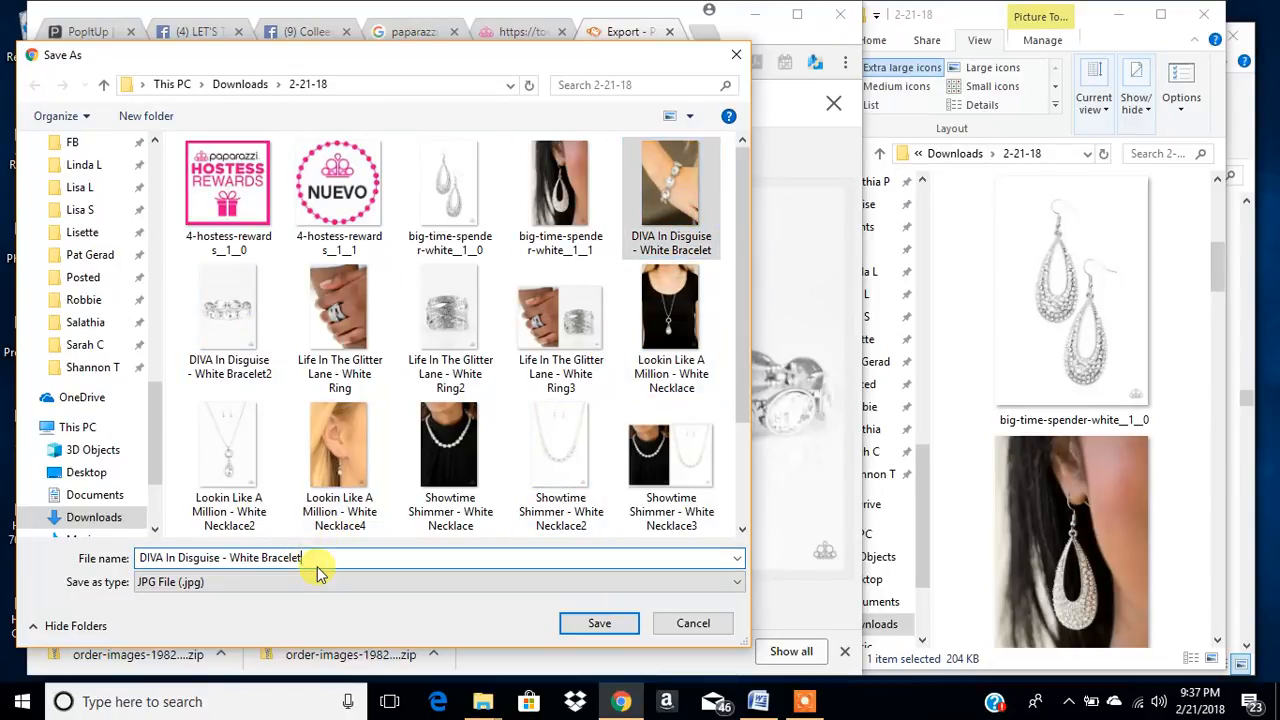
text(3)
click(600, 623)
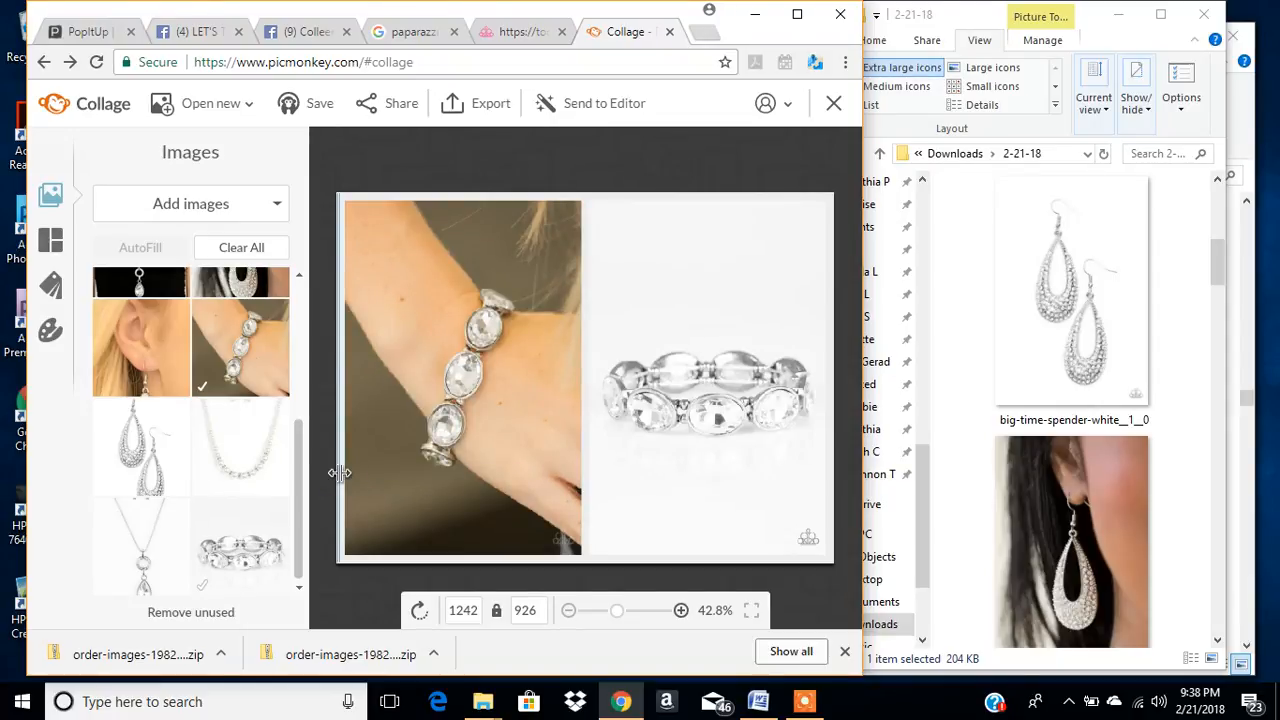
- Send the flattened bracelet collage to the Editor and open the Effects collection
scroll(266, 414, up, 3)
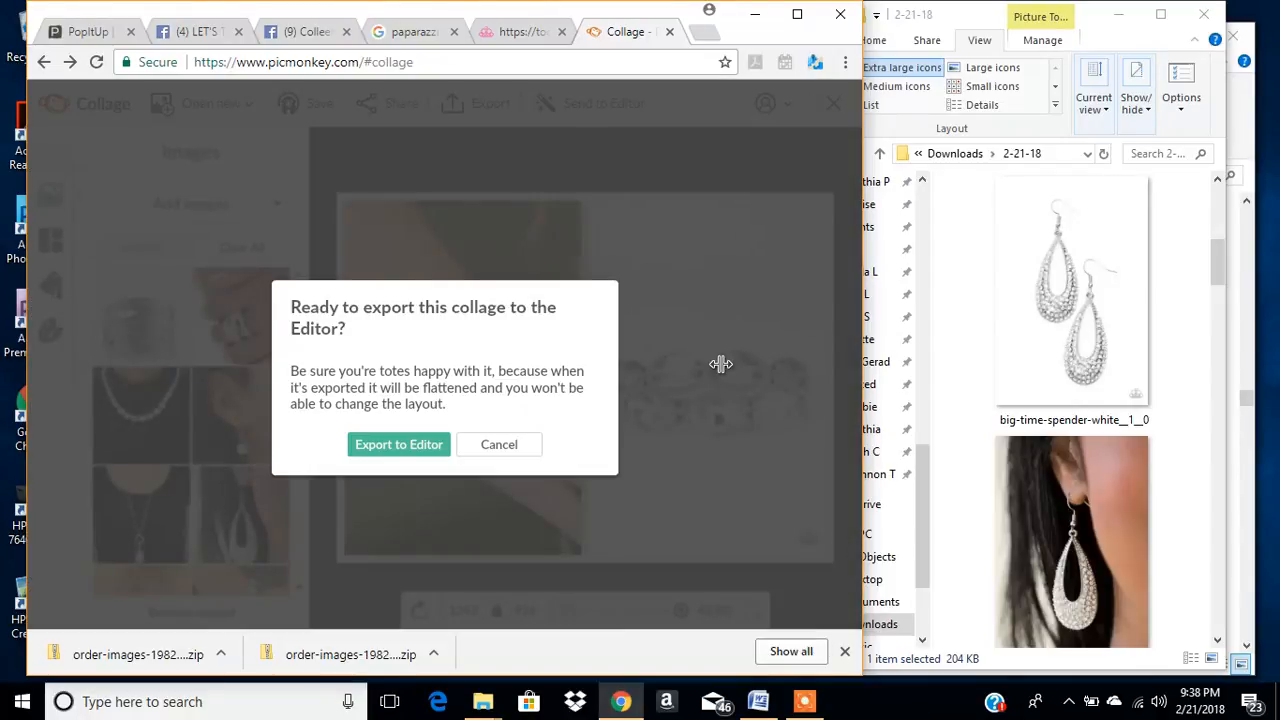
click(365, 447)
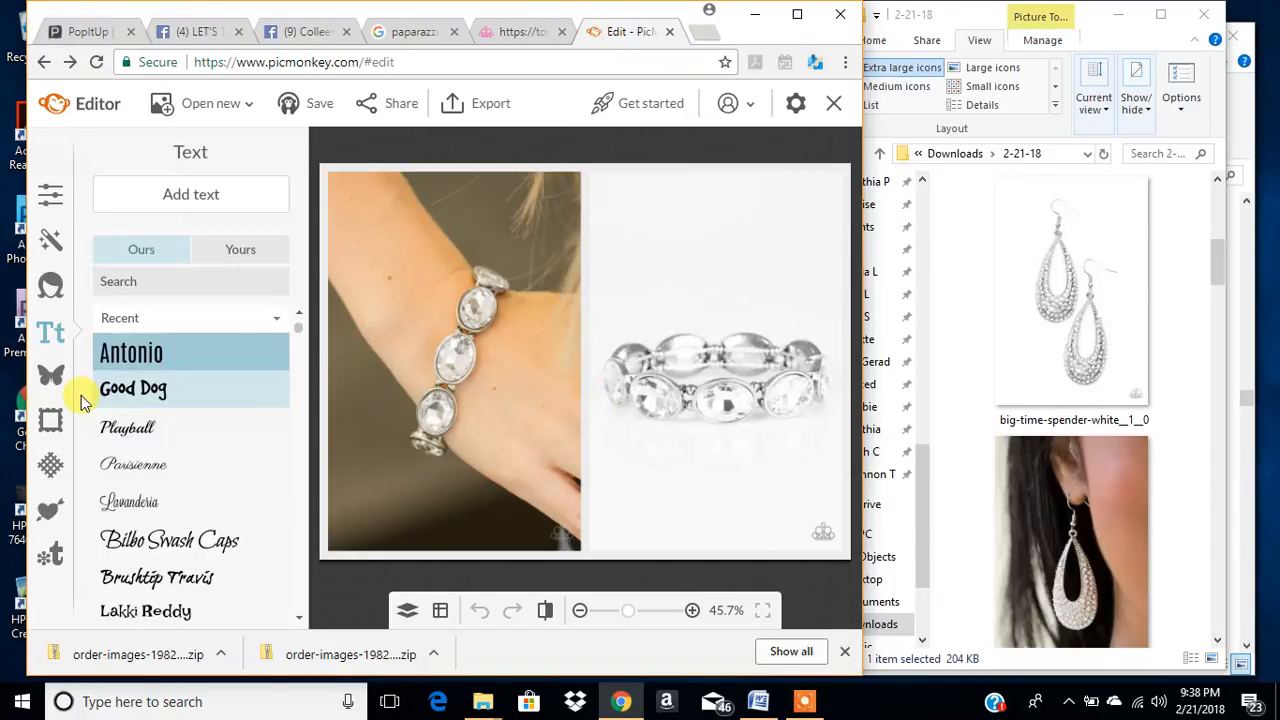
click(44, 249)
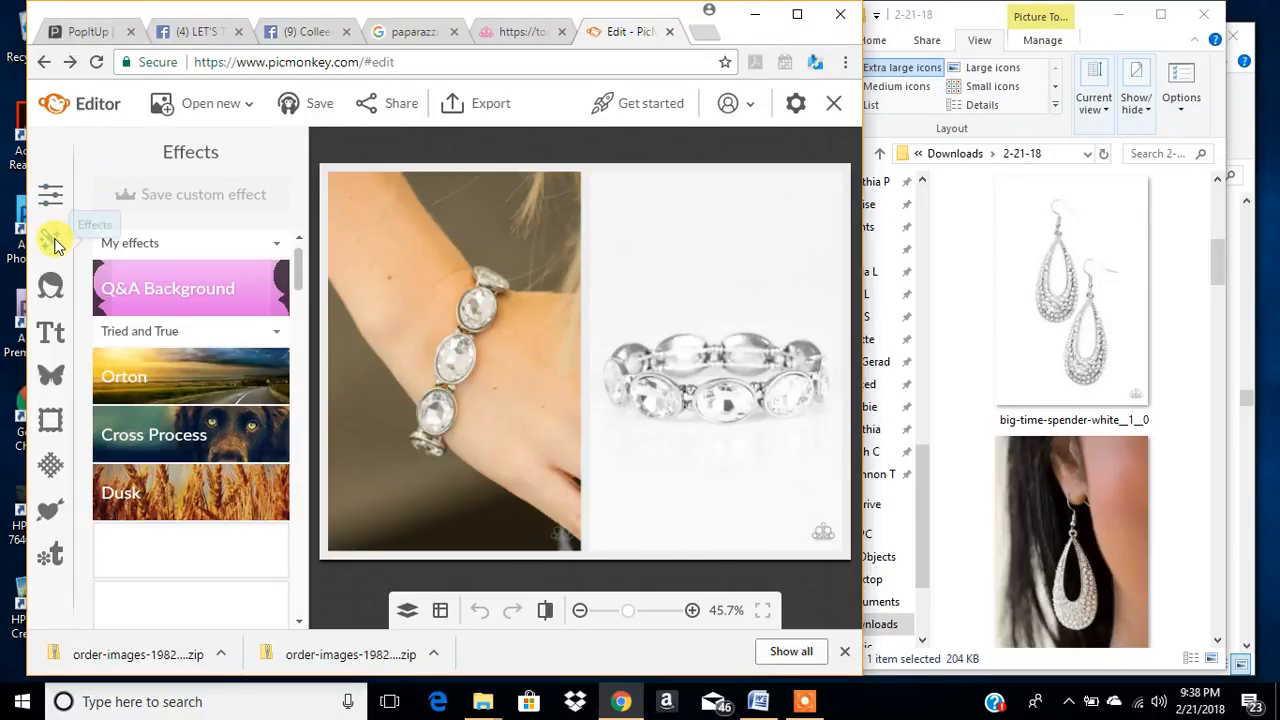
- Try the Orton, Cross Process with 65% fade, Dusk, Intrepid and Rapture effects on the bracelet collage, then cancel them
click(214, 395)
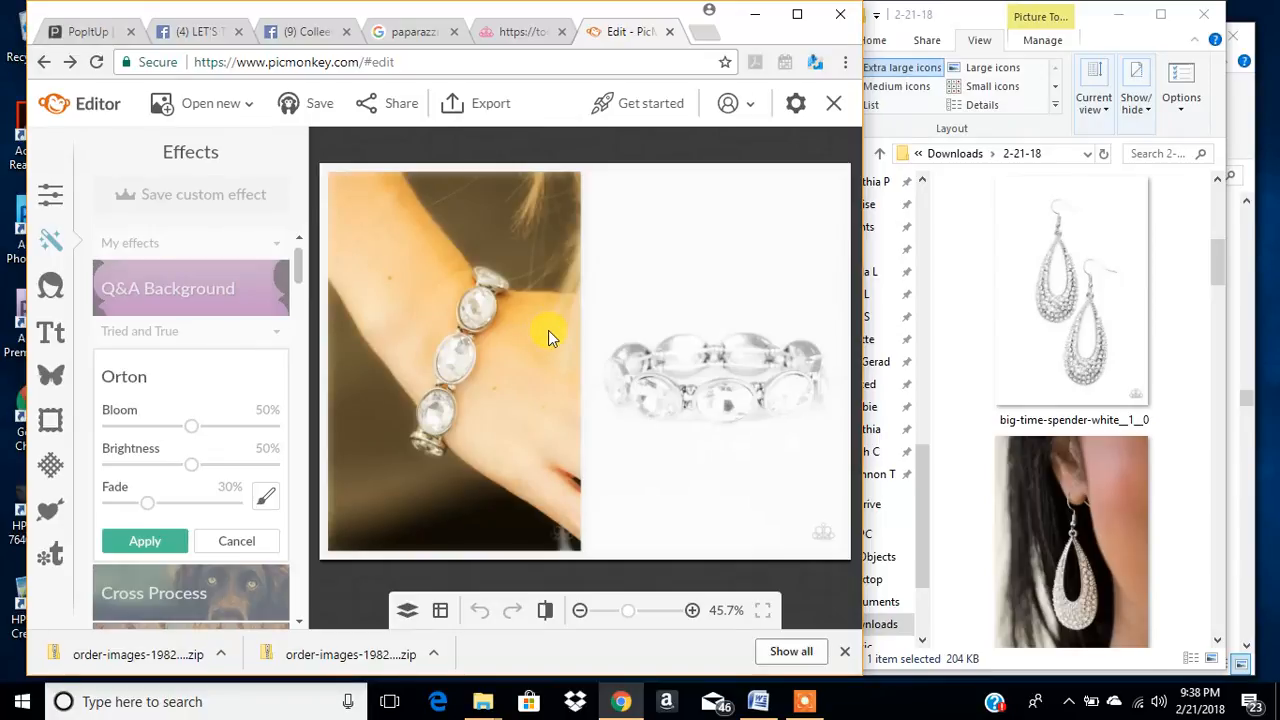
click(163, 585)
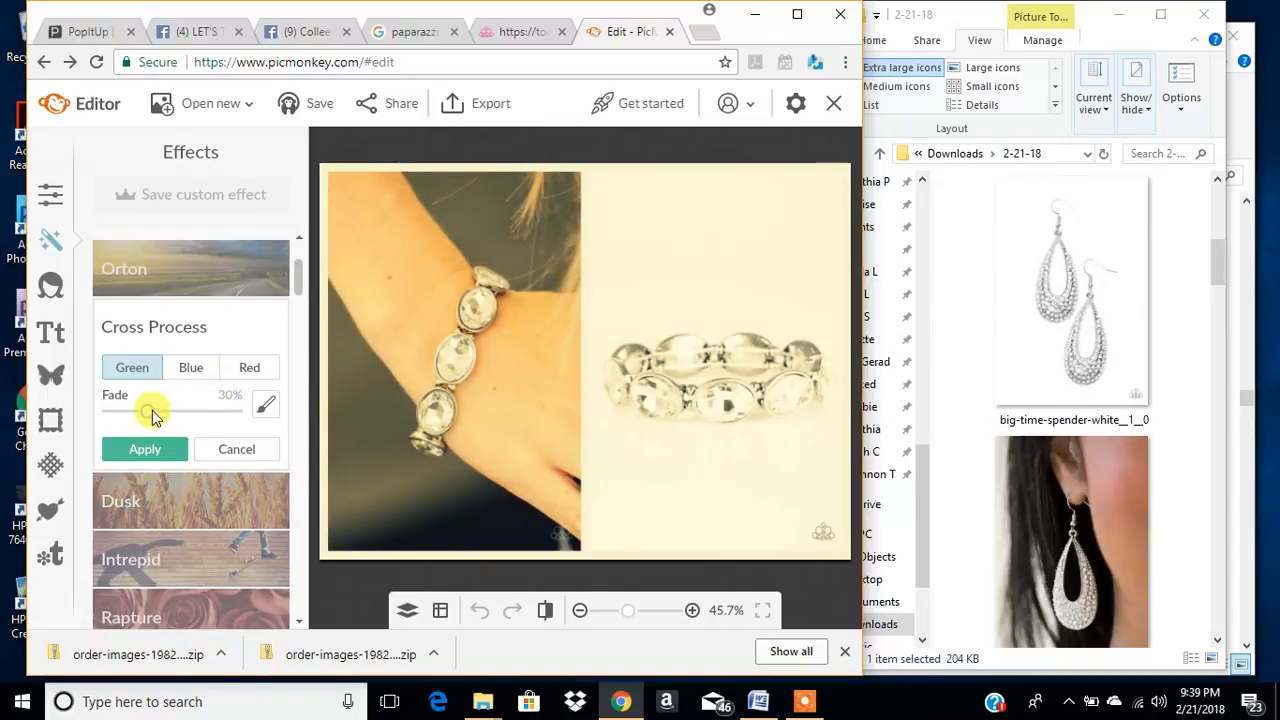
drag(233, 416, 191, 430)
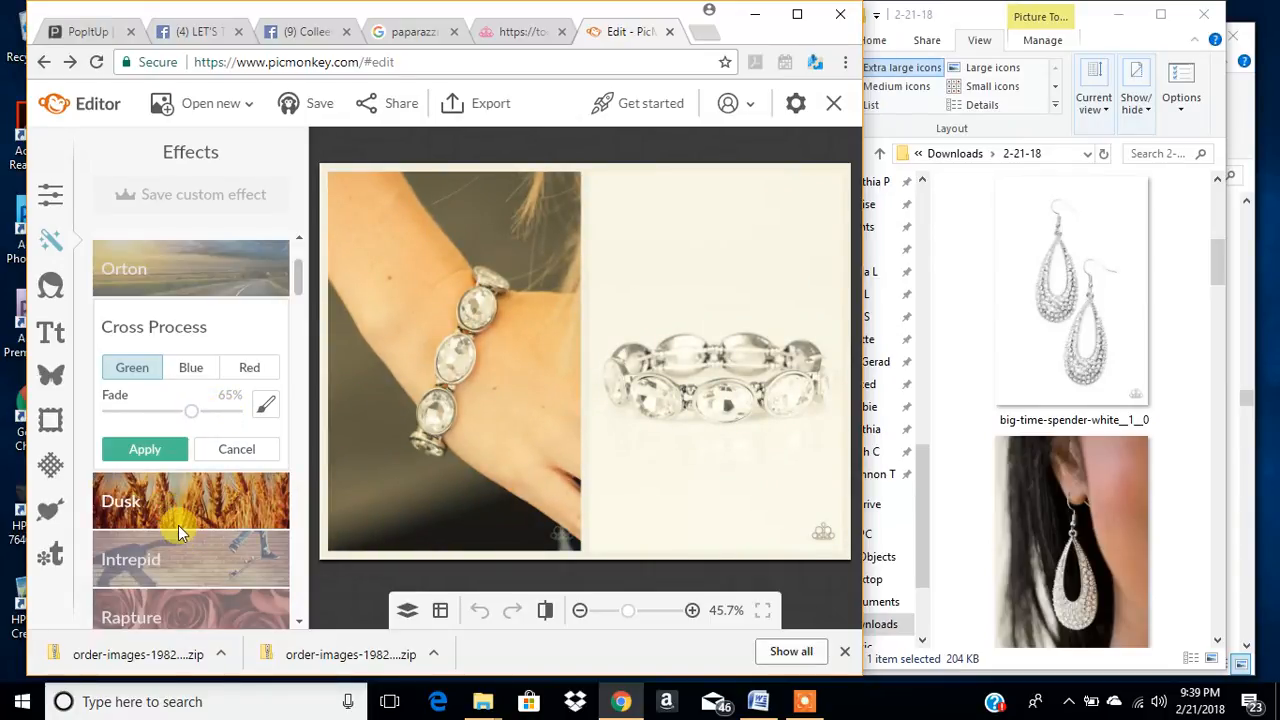
click(178, 523)
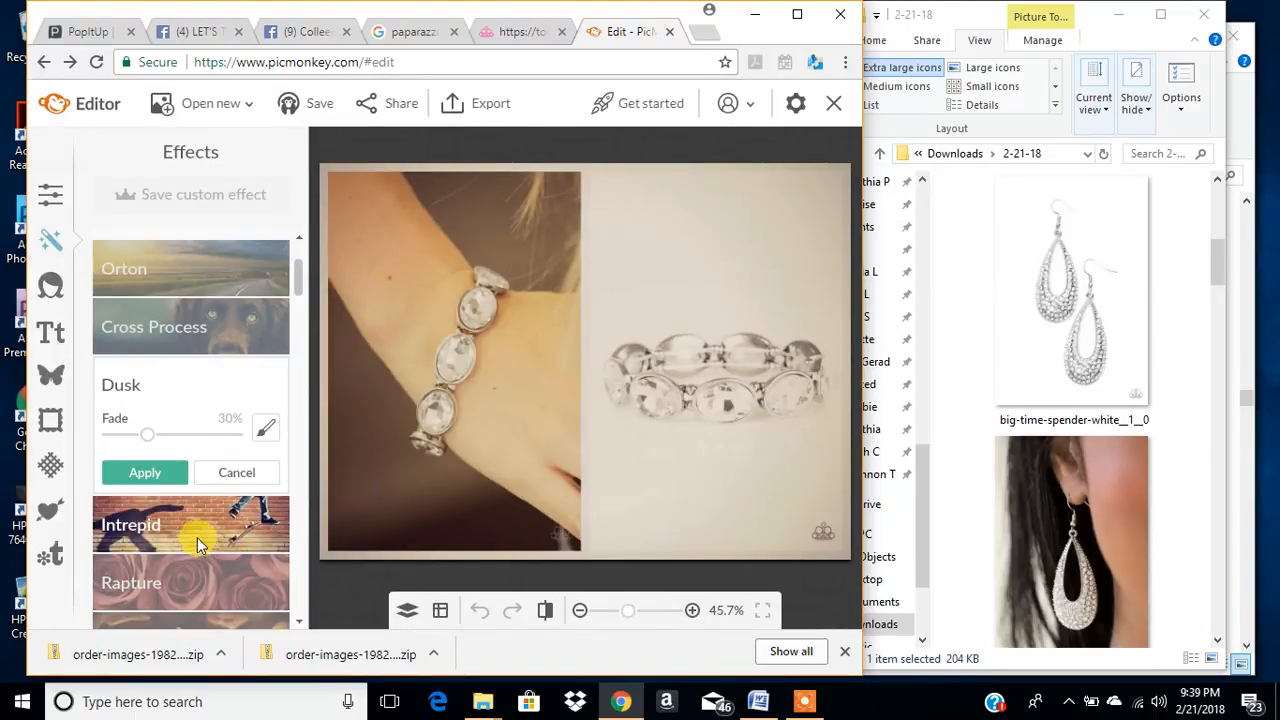
click(240, 474)
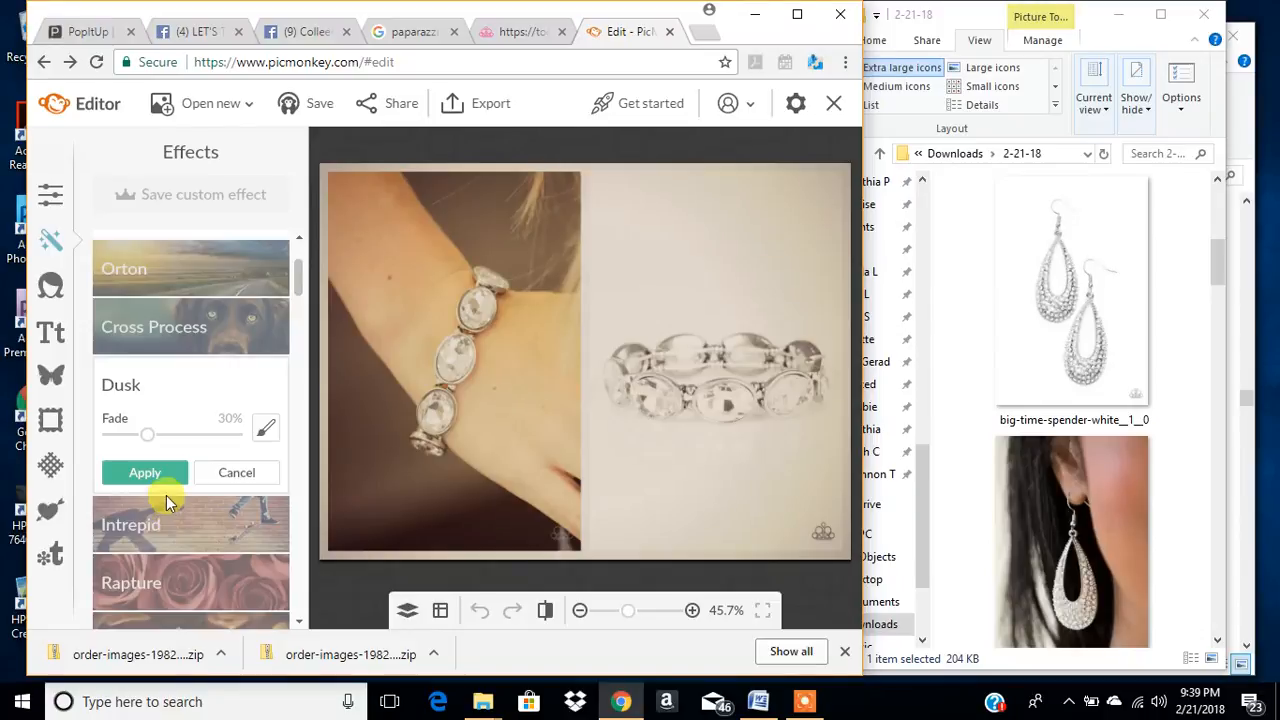
click(188, 442)
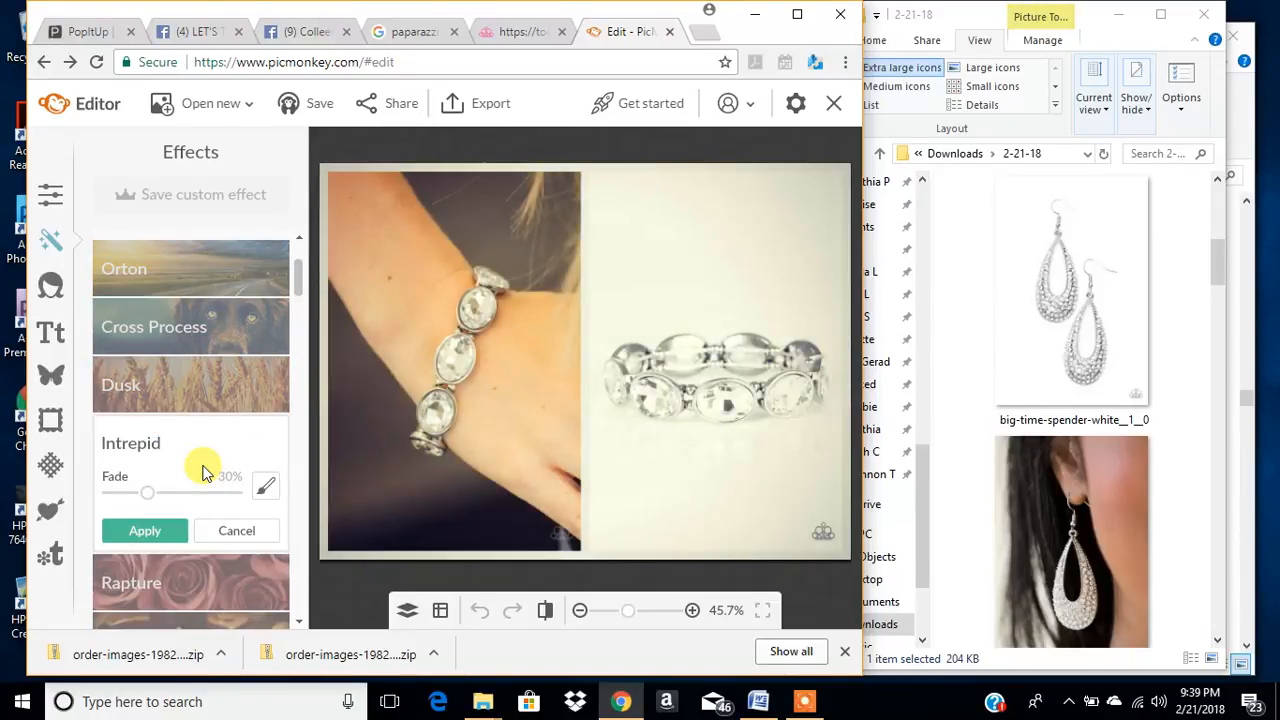
click(228, 535)
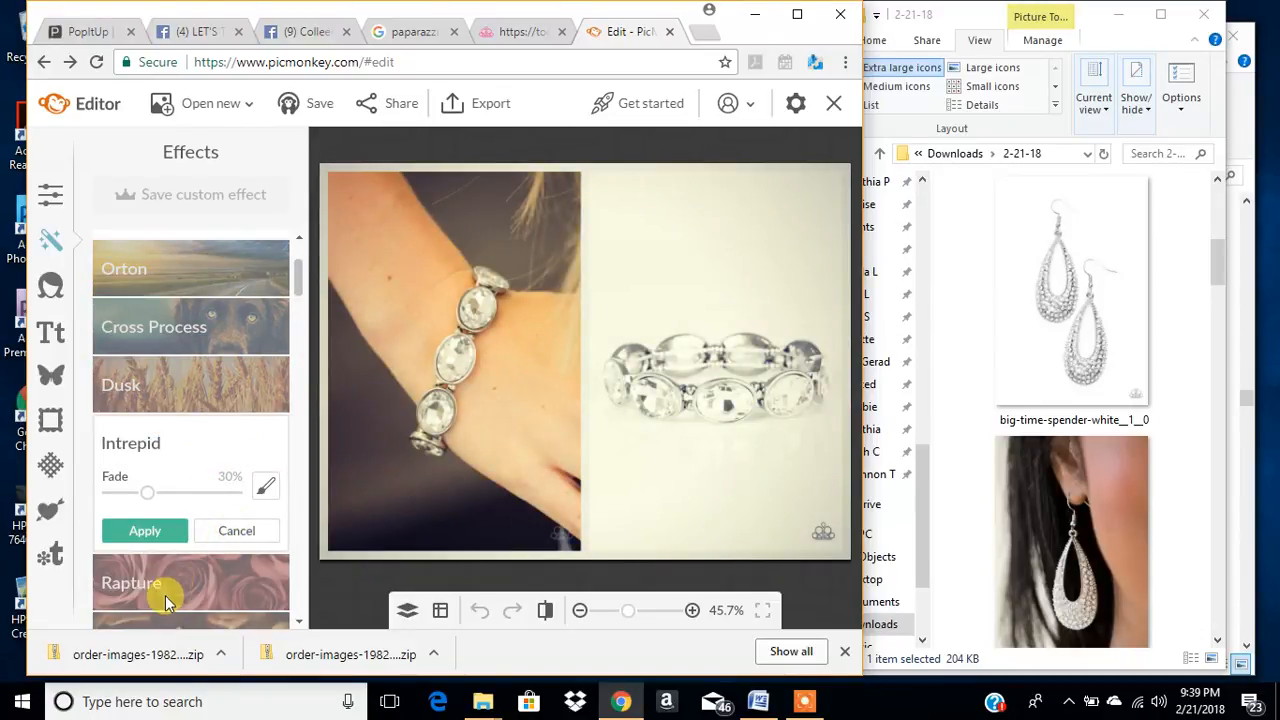
click(166, 497)
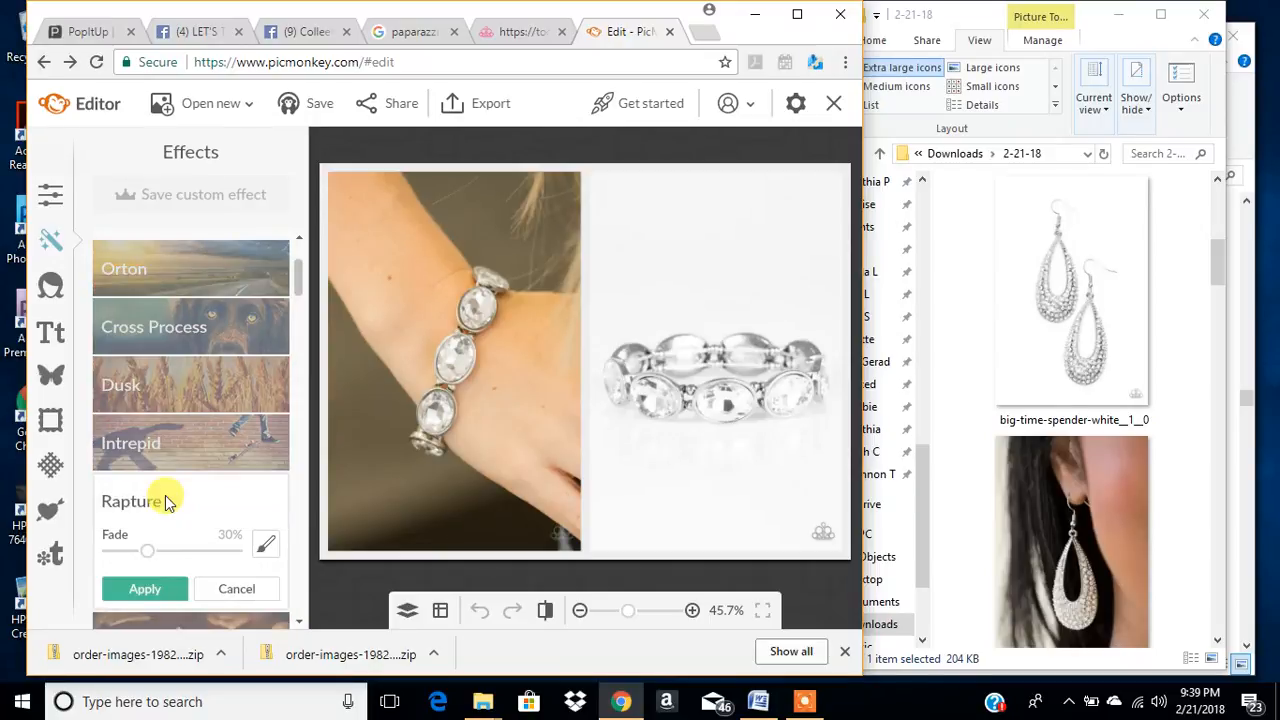
click(237, 592)
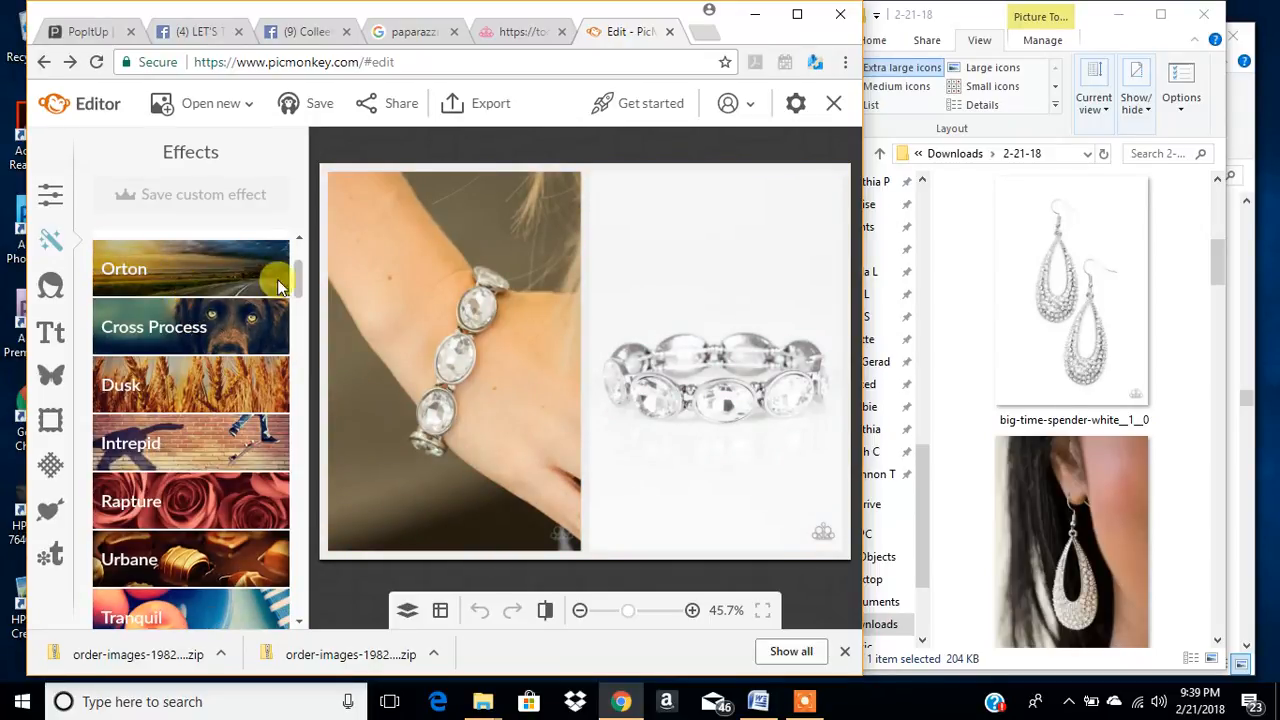
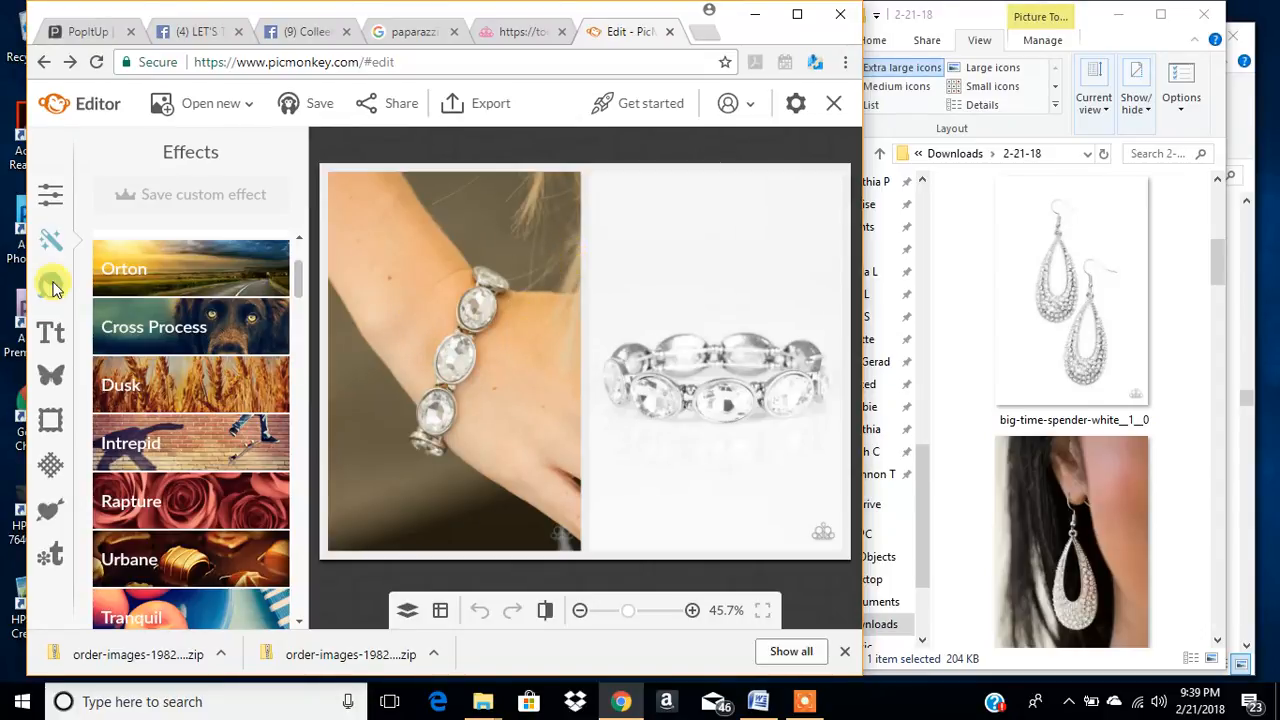
- Try the Black and White and Sepia effects on the bracelet collage, then cancel them
scroll(160, 415, down, 5)
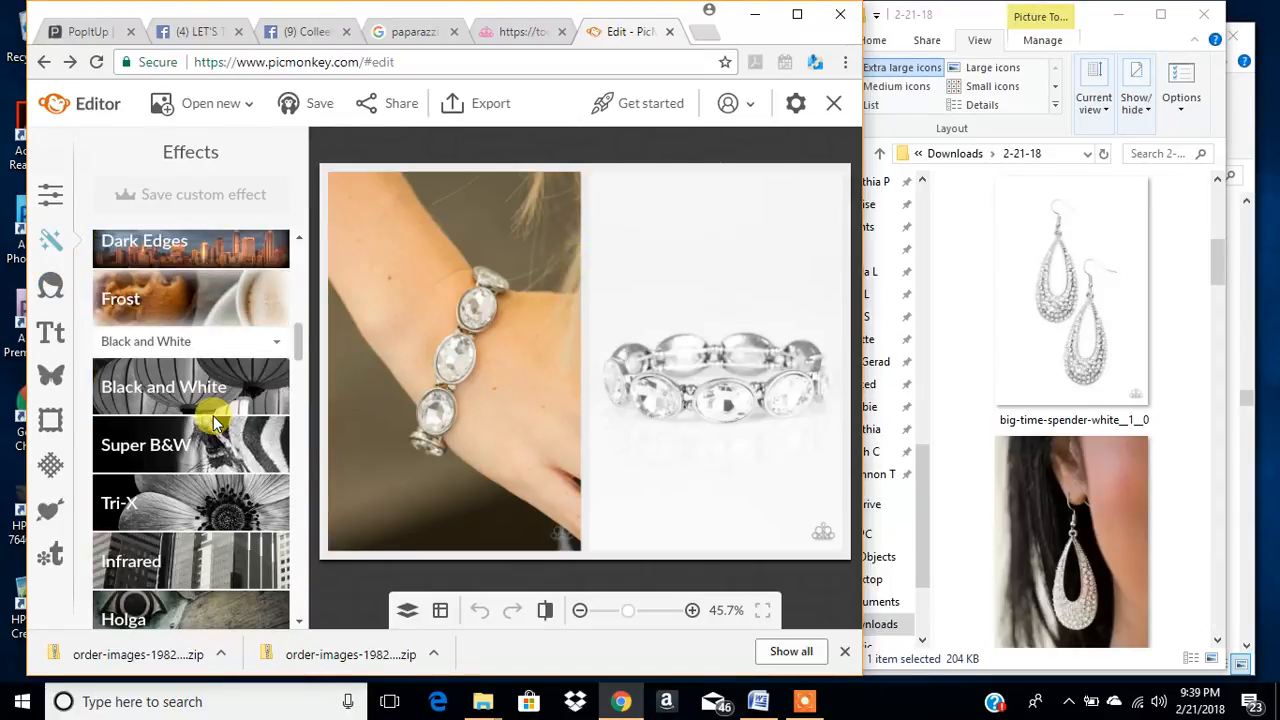
click(165, 393)
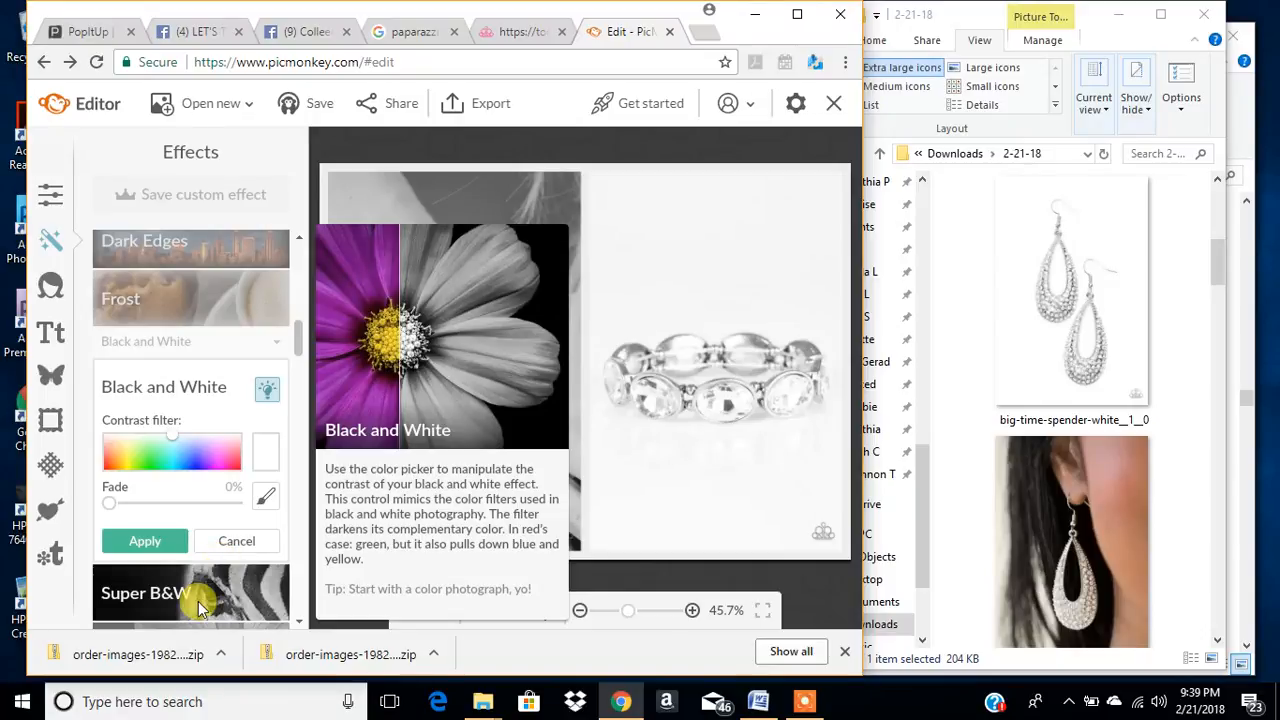
click(232, 541)
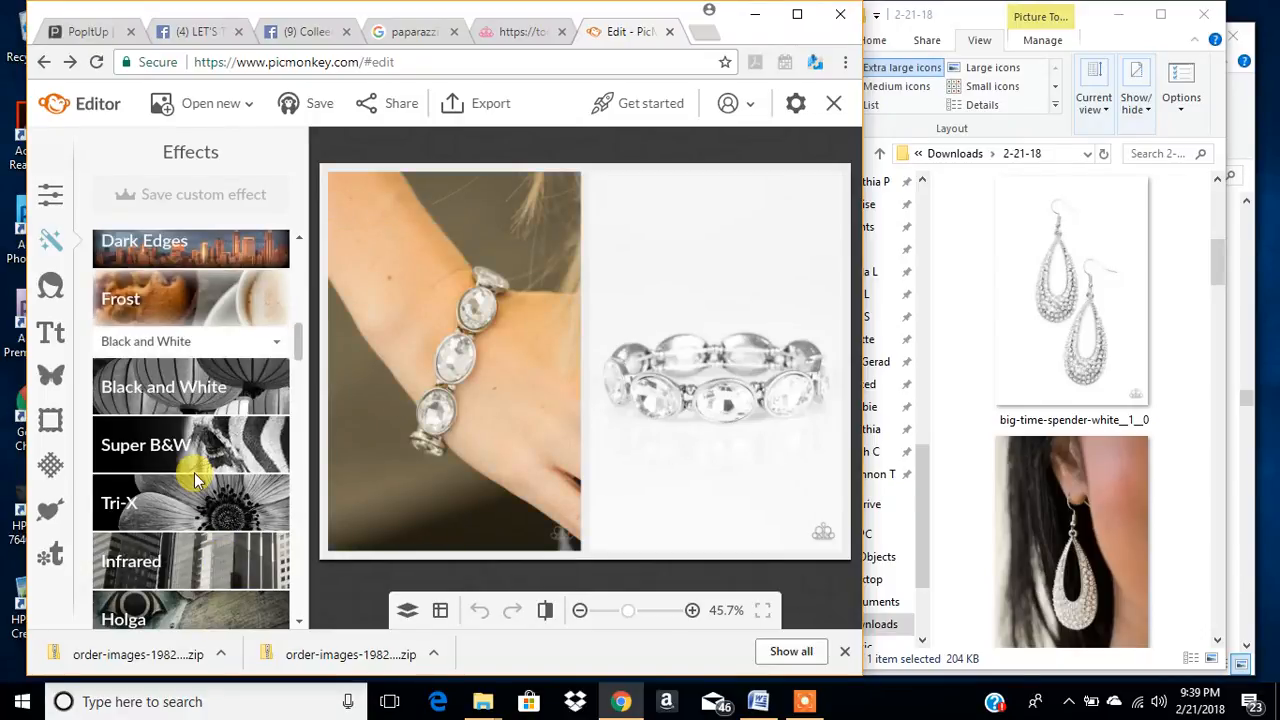
scroll(174, 505, down, 5)
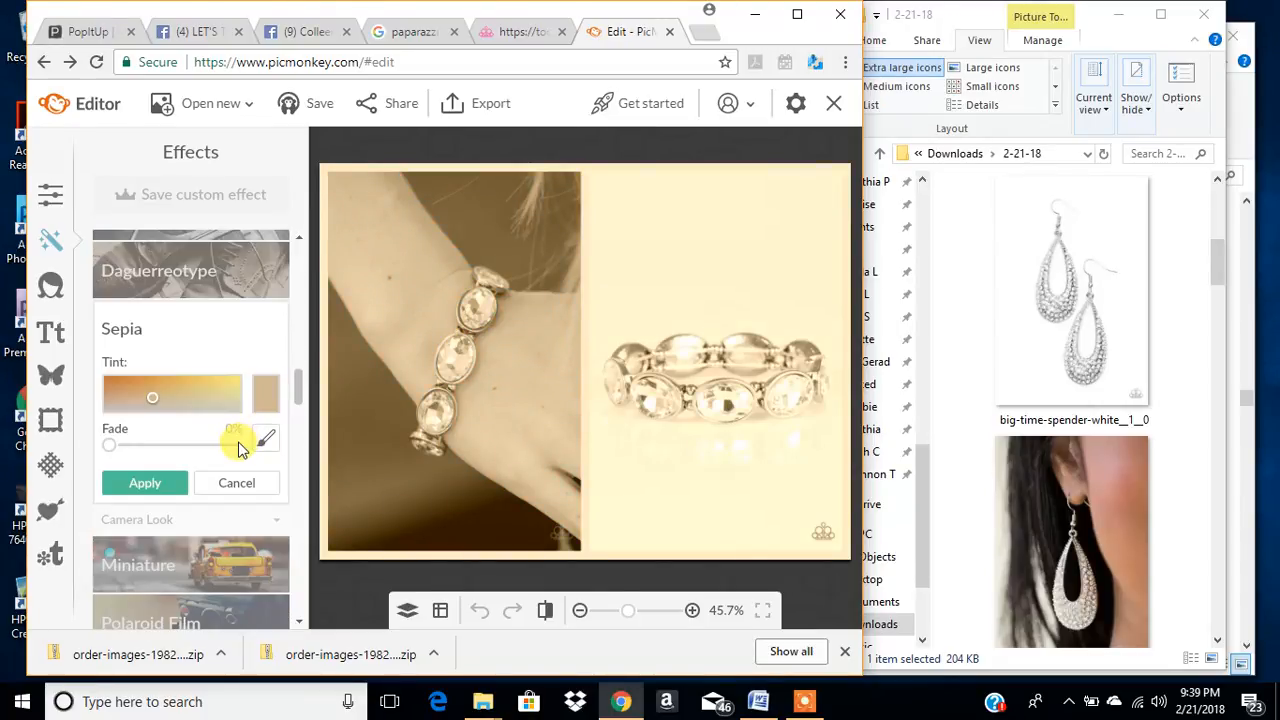
click(236, 483)
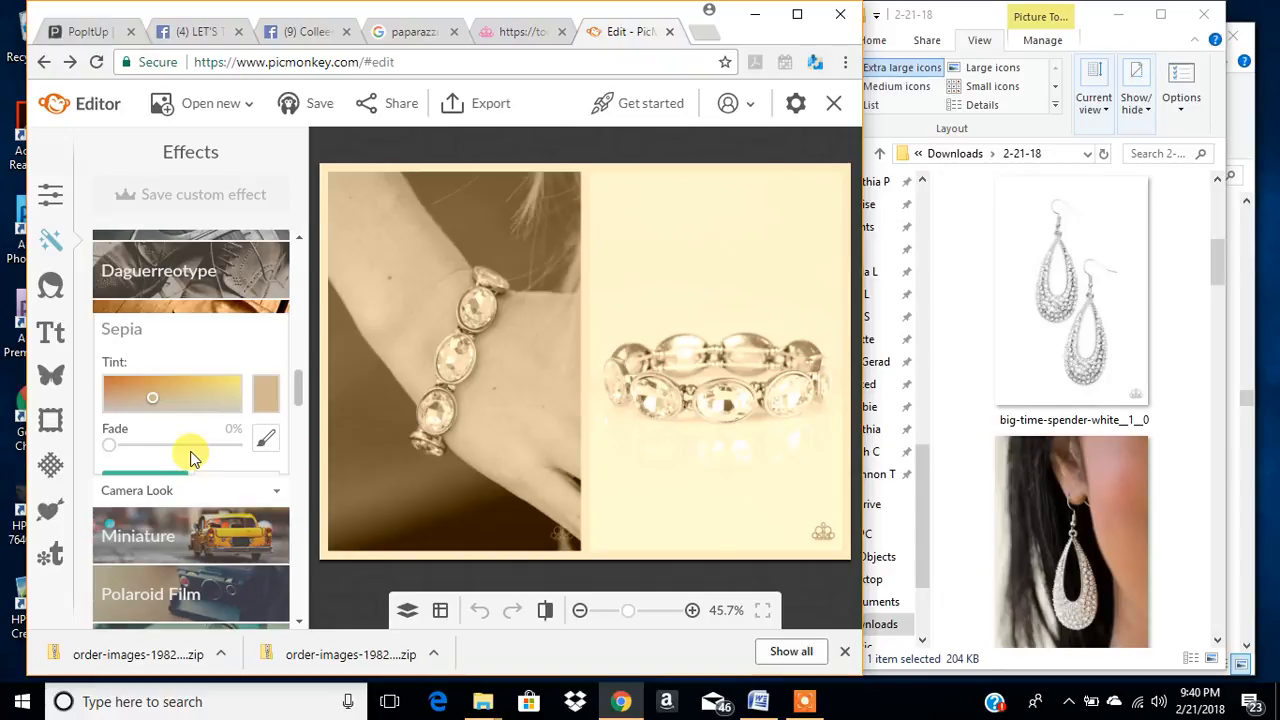
scroll(185, 445, down, 6)
scroll(180, 441, down, 4)
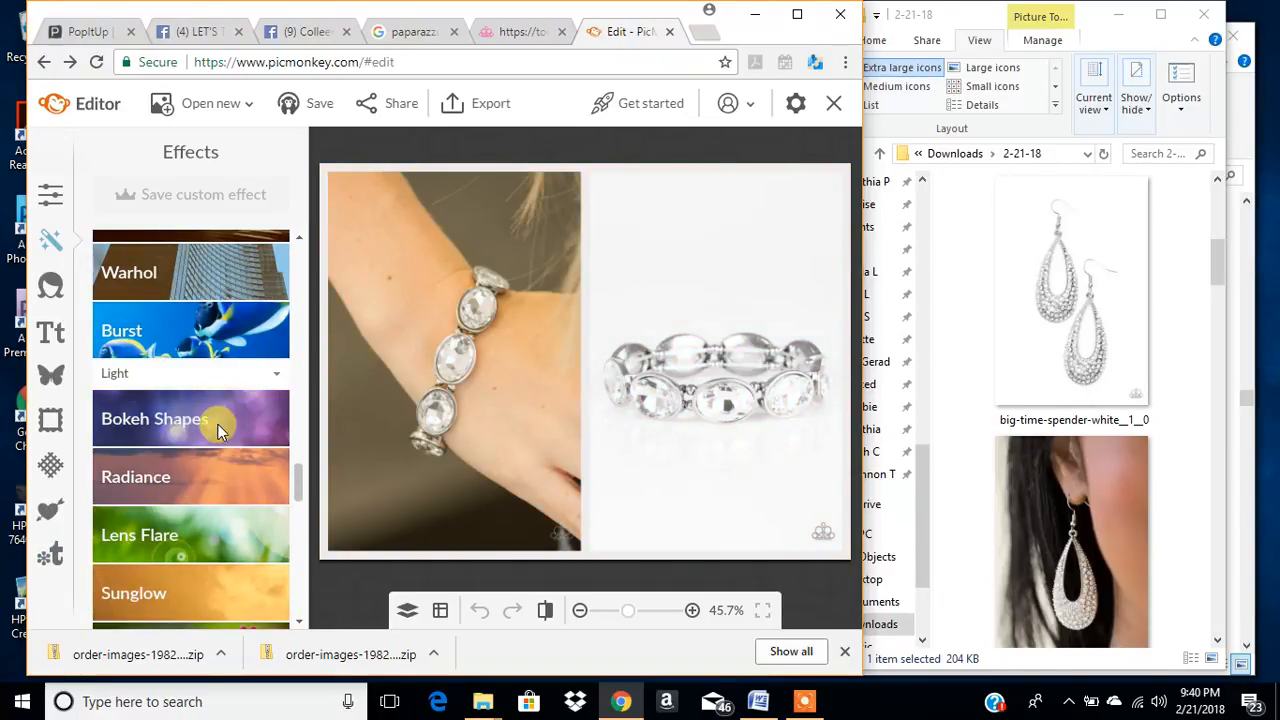
- Try the Bokeh Shapes effect with circles at size 66 on the bracelet collage, without applying it
click(208, 419)
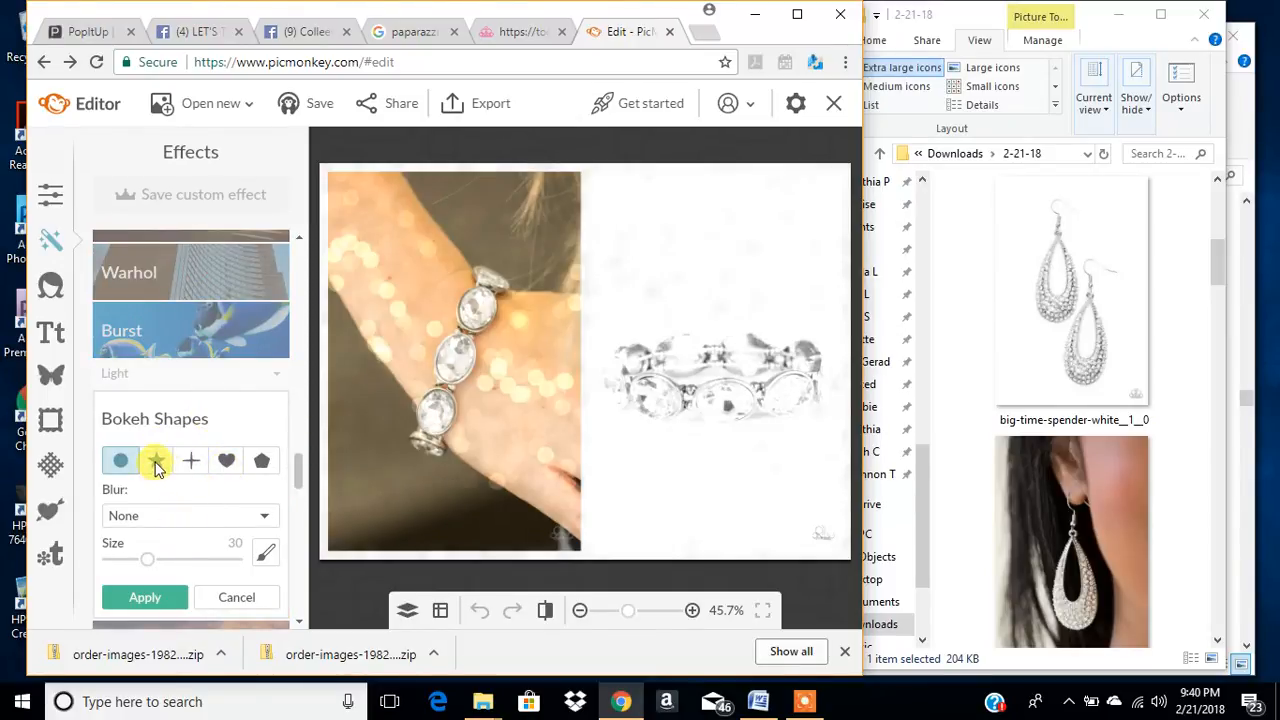
drag(147, 558, 194, 566)
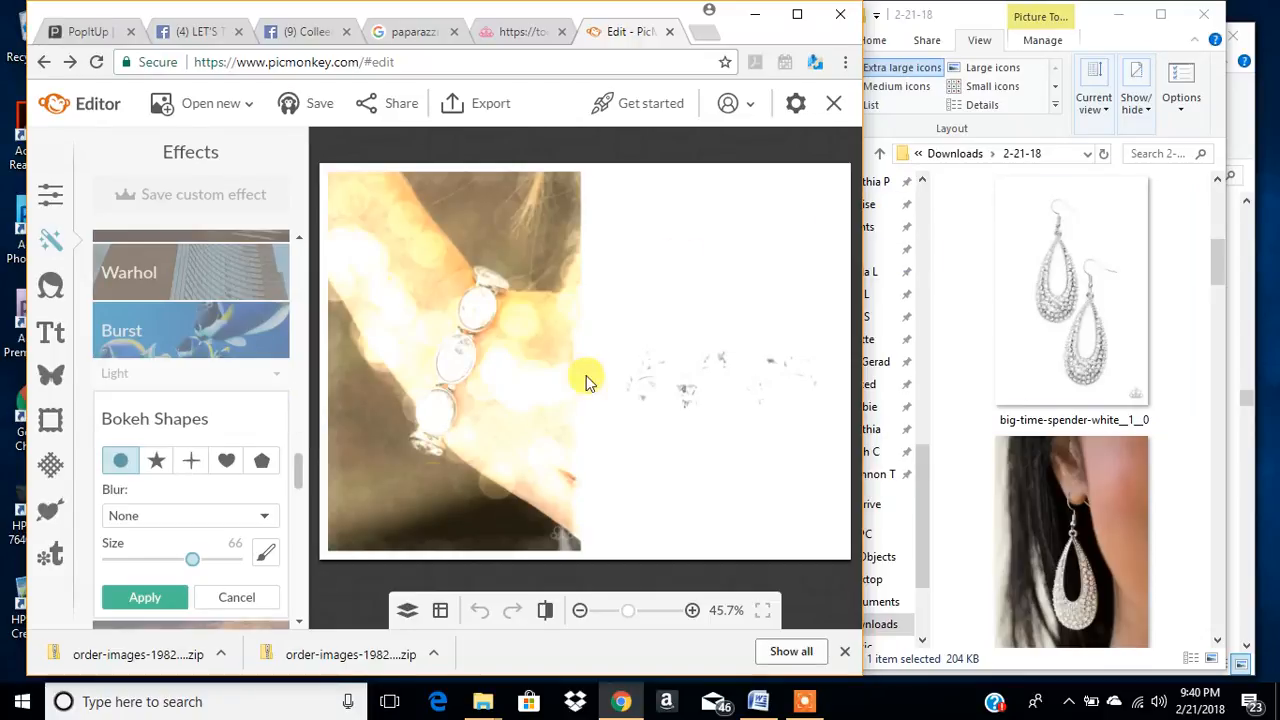
click(241, 326)
- Look through the remaining effects and the Touch Up tools for skin, mouth and eyes
scroll(195, 535, down, 10)
scroll(194, 532, down, 5)
scroll(190, 520, up, 10)
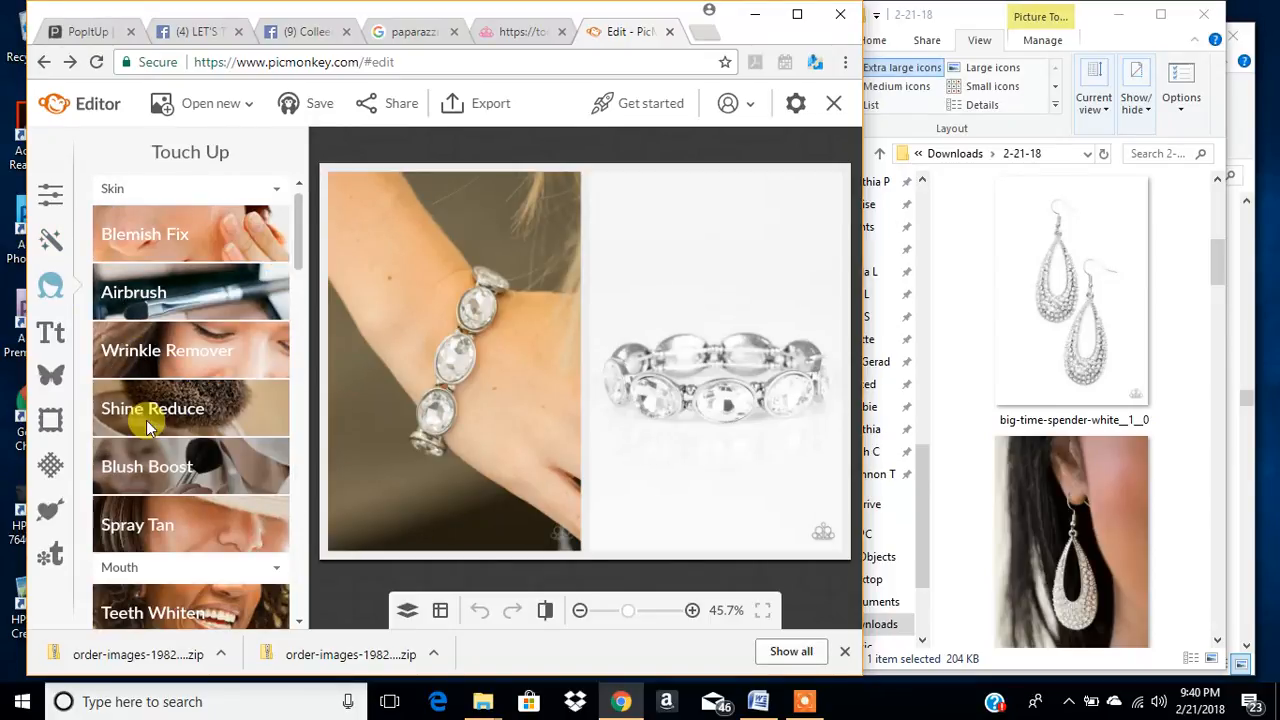
scroll(200, 520, down, 2)
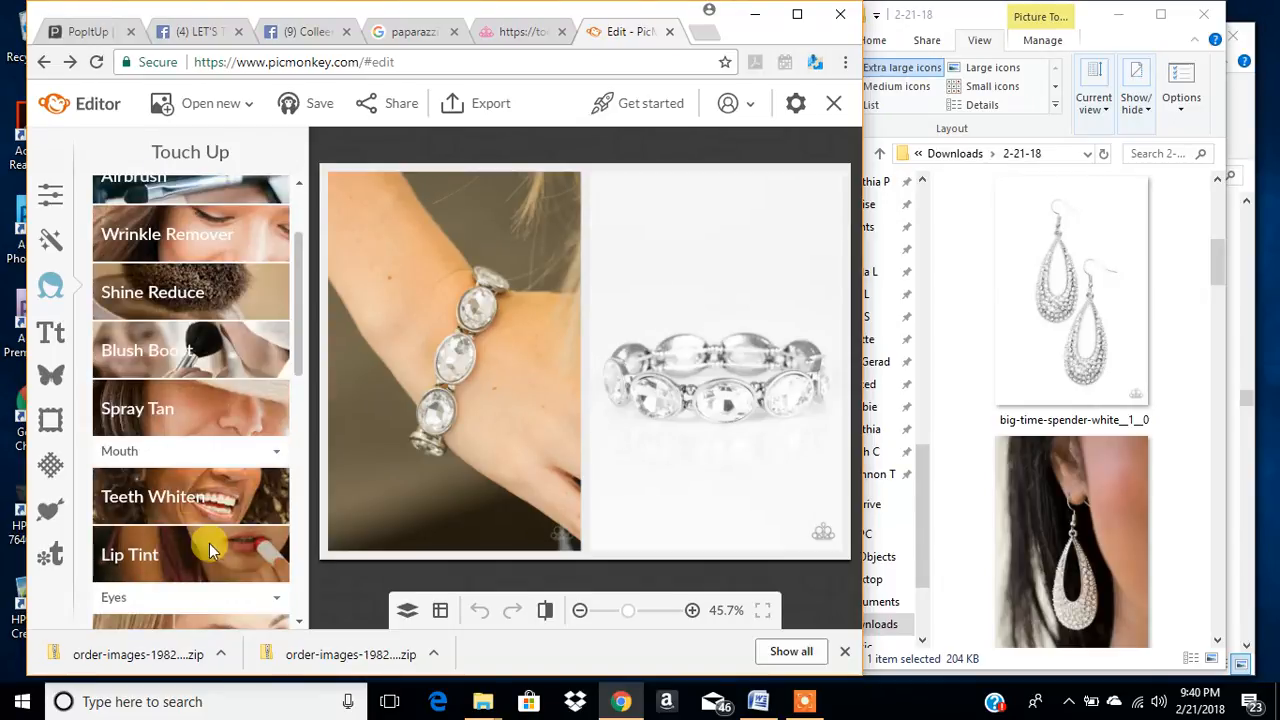
scroll(206, 450, down, 4)
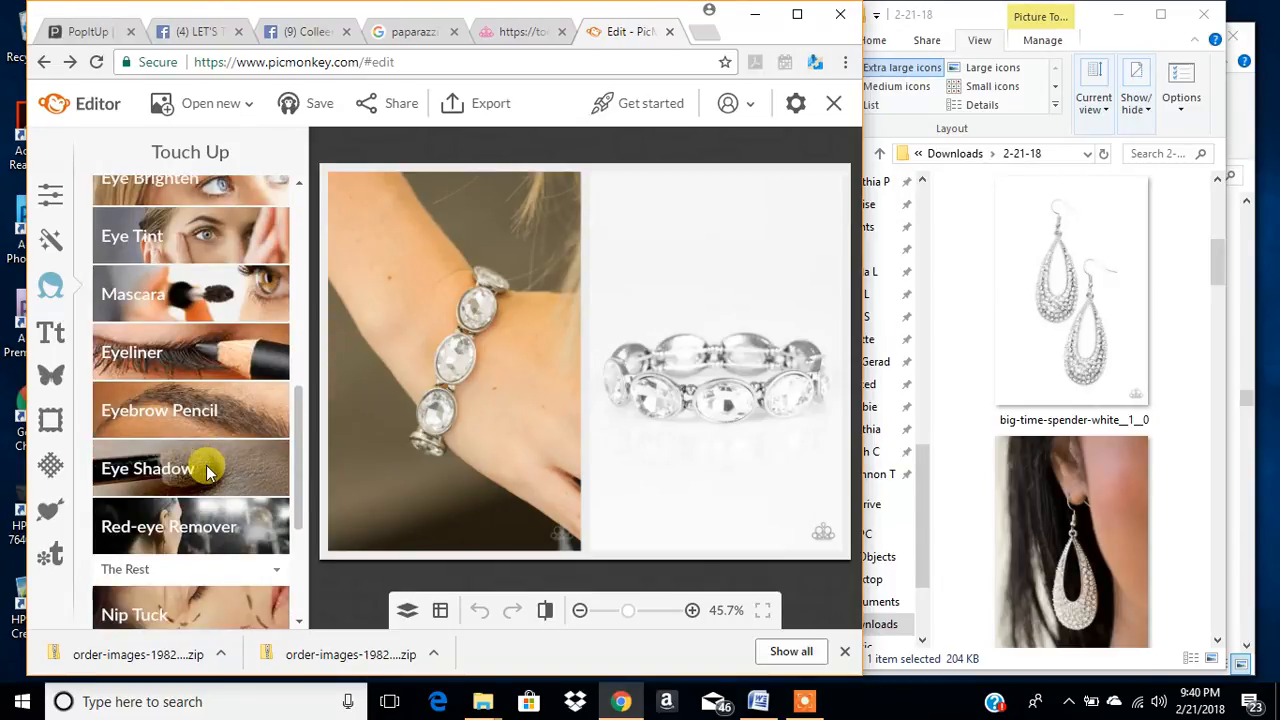
scroll(206, 457, up, 6)
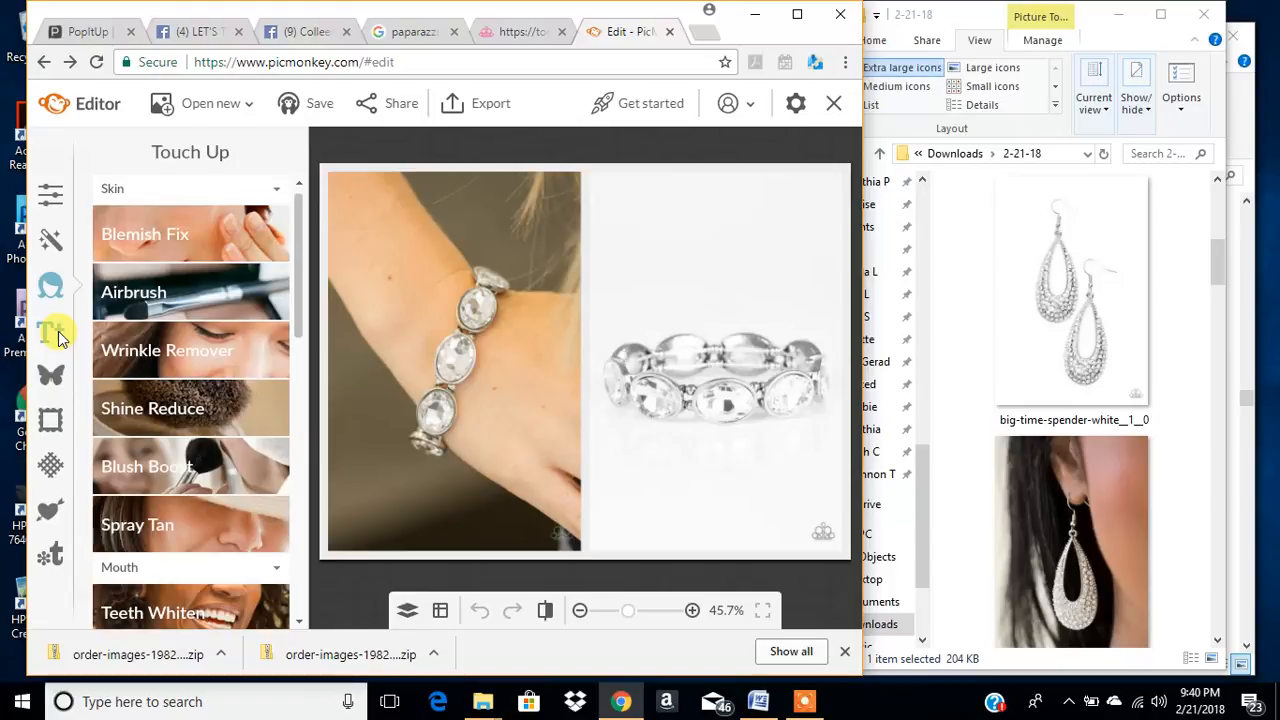
- Add the text Bracelet in the Good Dog font and place it above the product bracelet photo
click(55, 336)
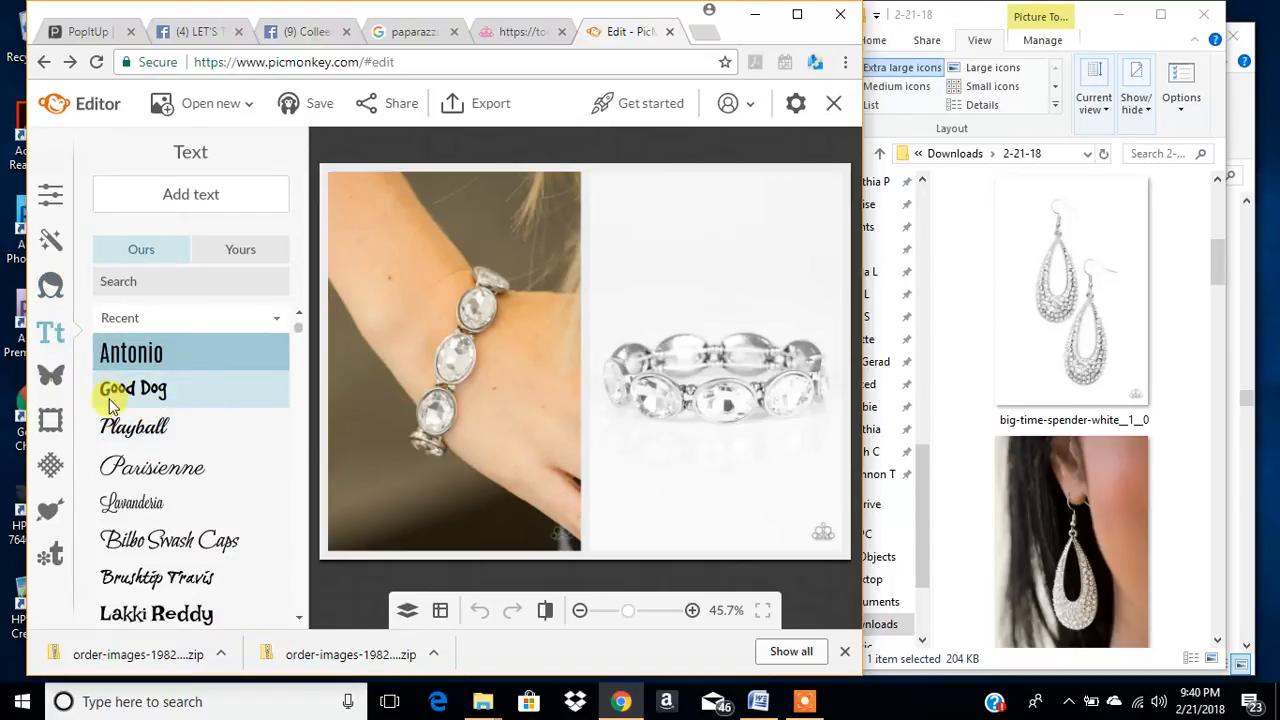
click(160, 395)
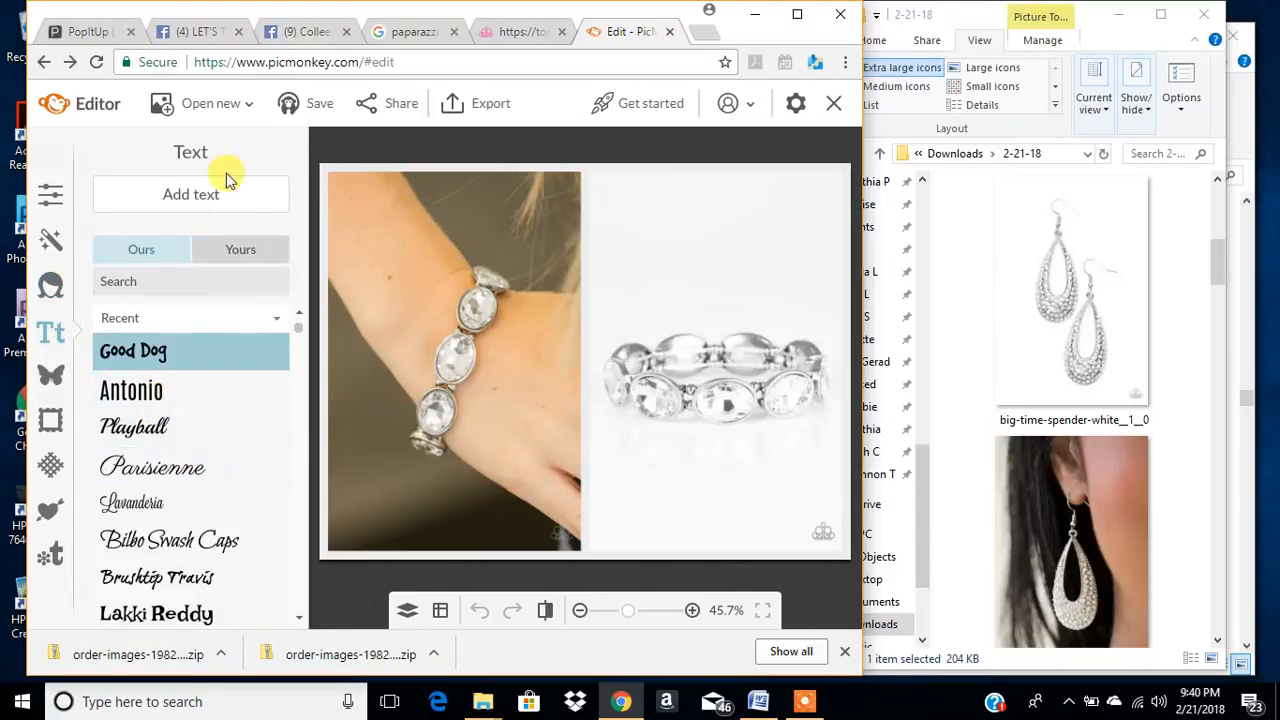
click(189, 193)
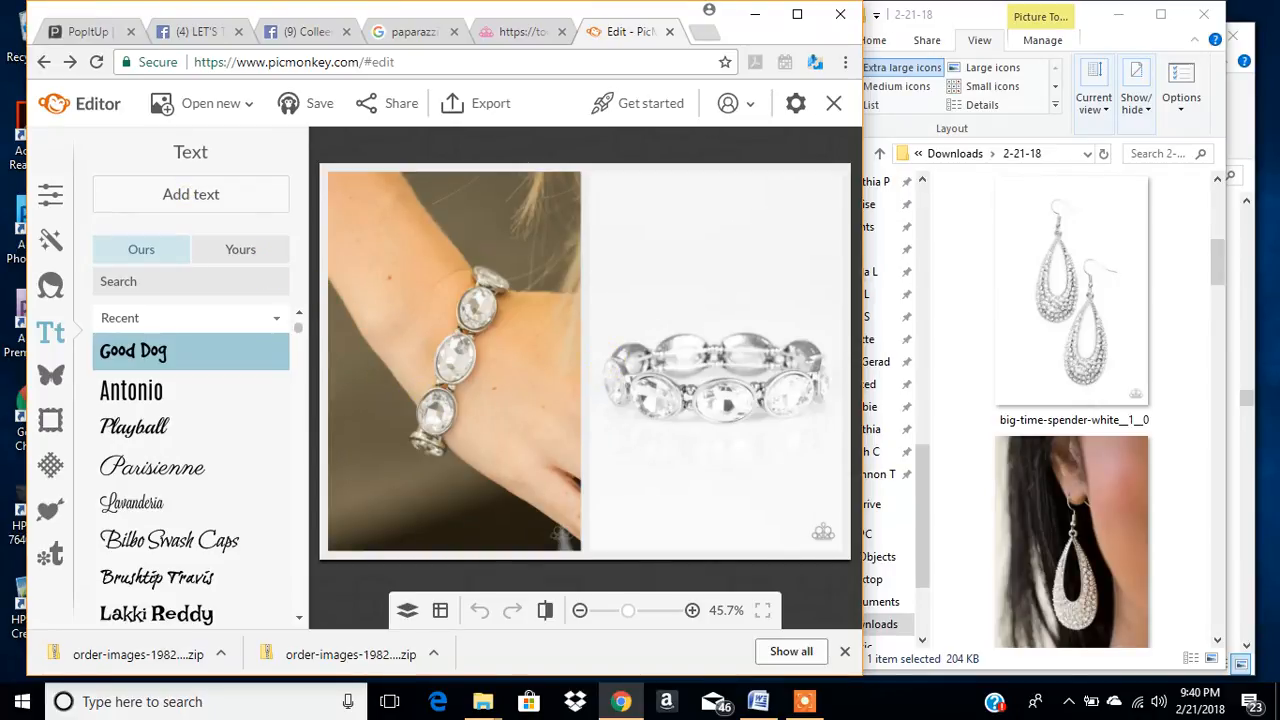
drag(735, 240, 230, 231)
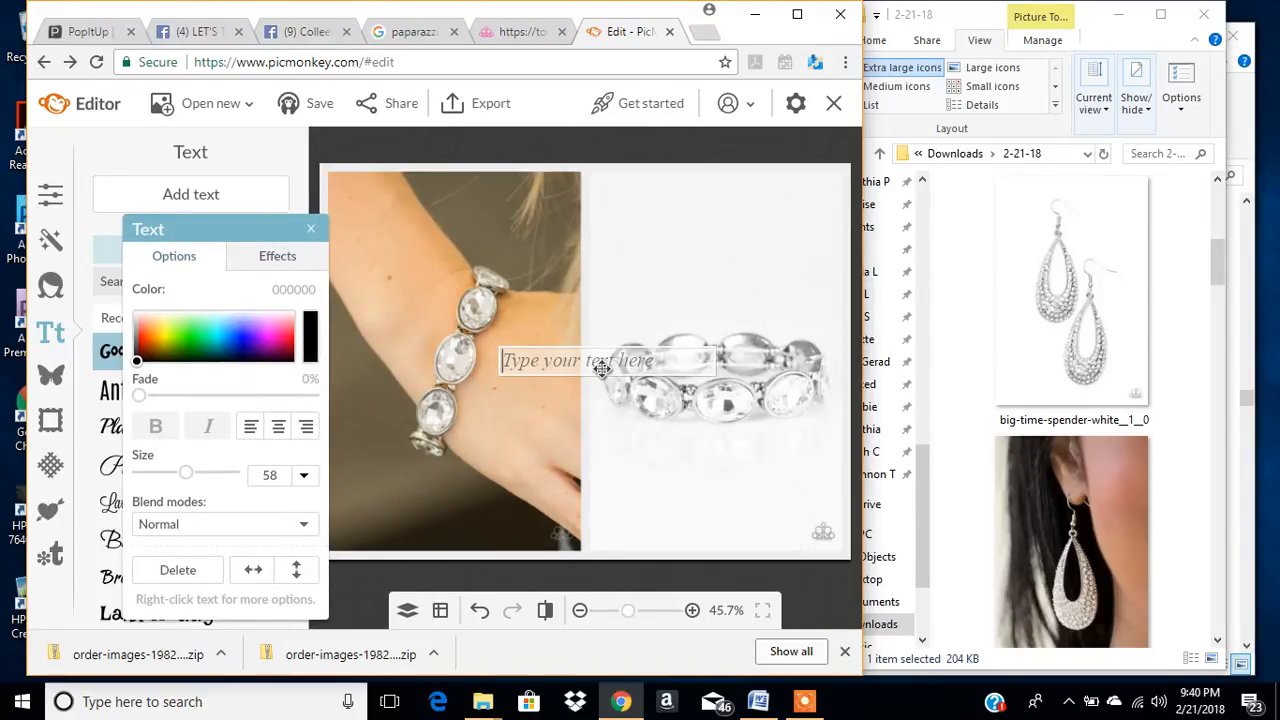
text(Bracelet)
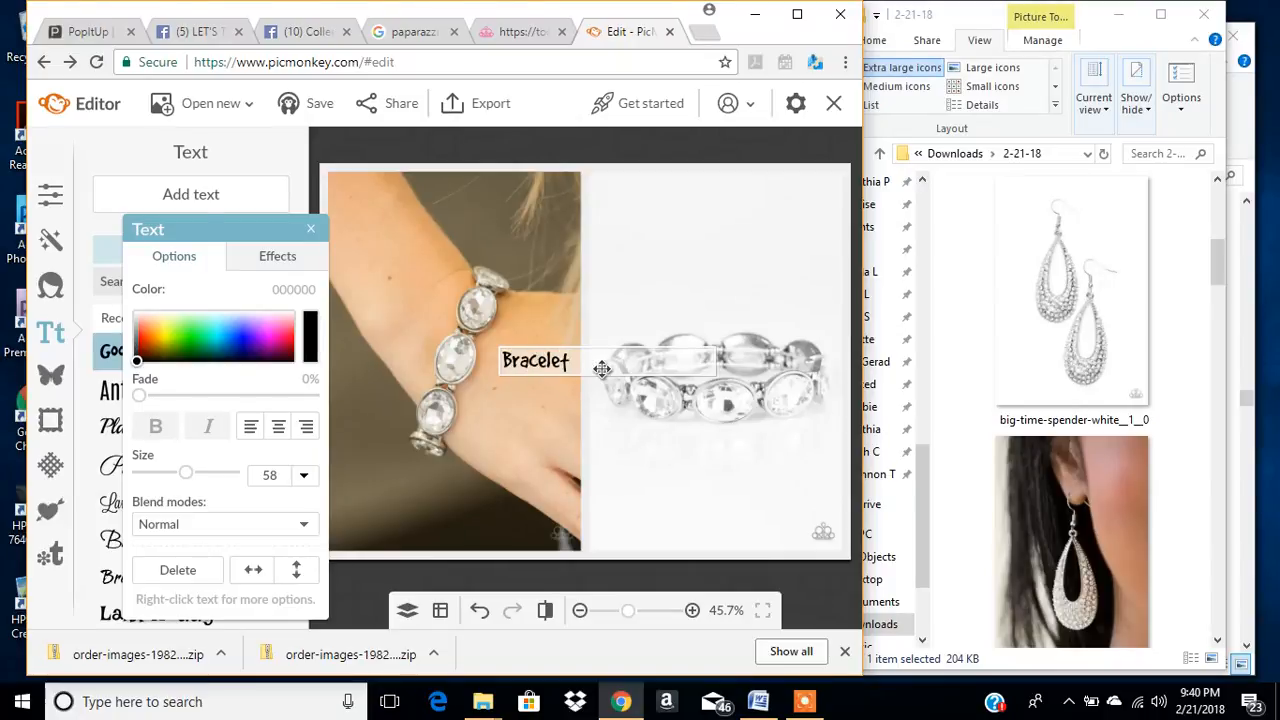
click(624, 469)
drag(558, 360, 668, 209)
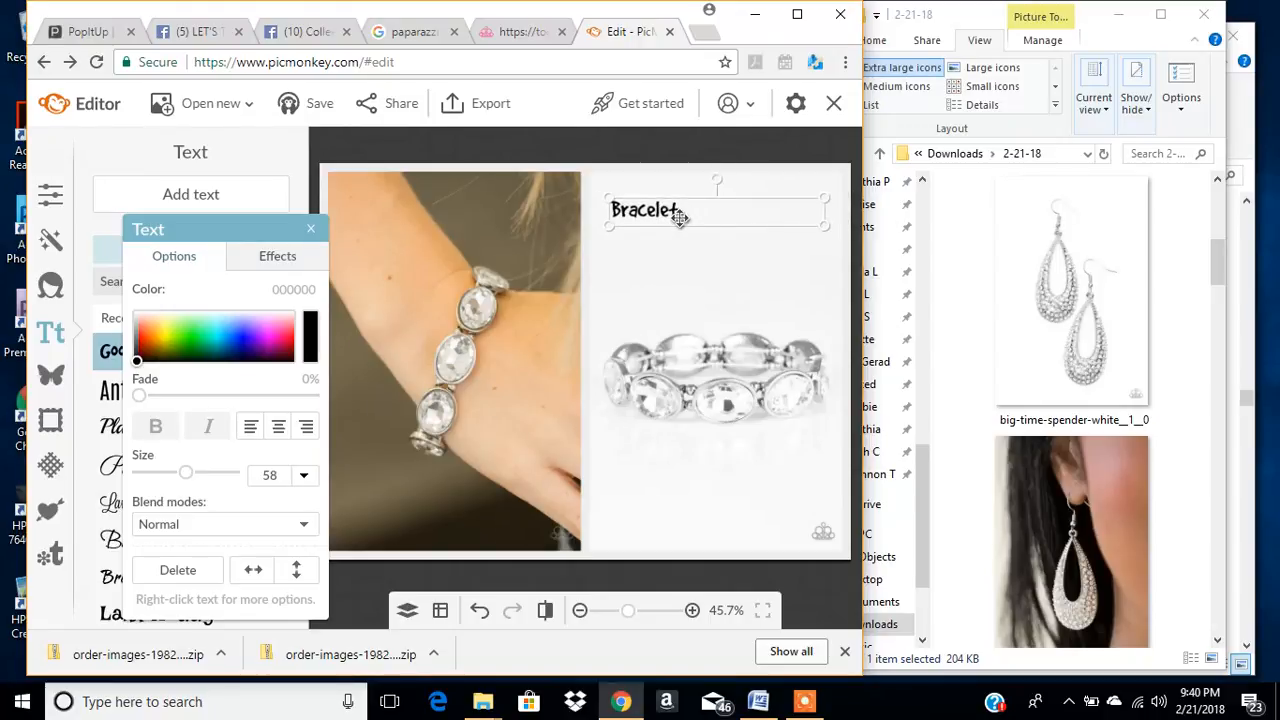
- Recolour the Bracelet text to pink ee008c and centre-align it in its text box
double_click(689, 213)
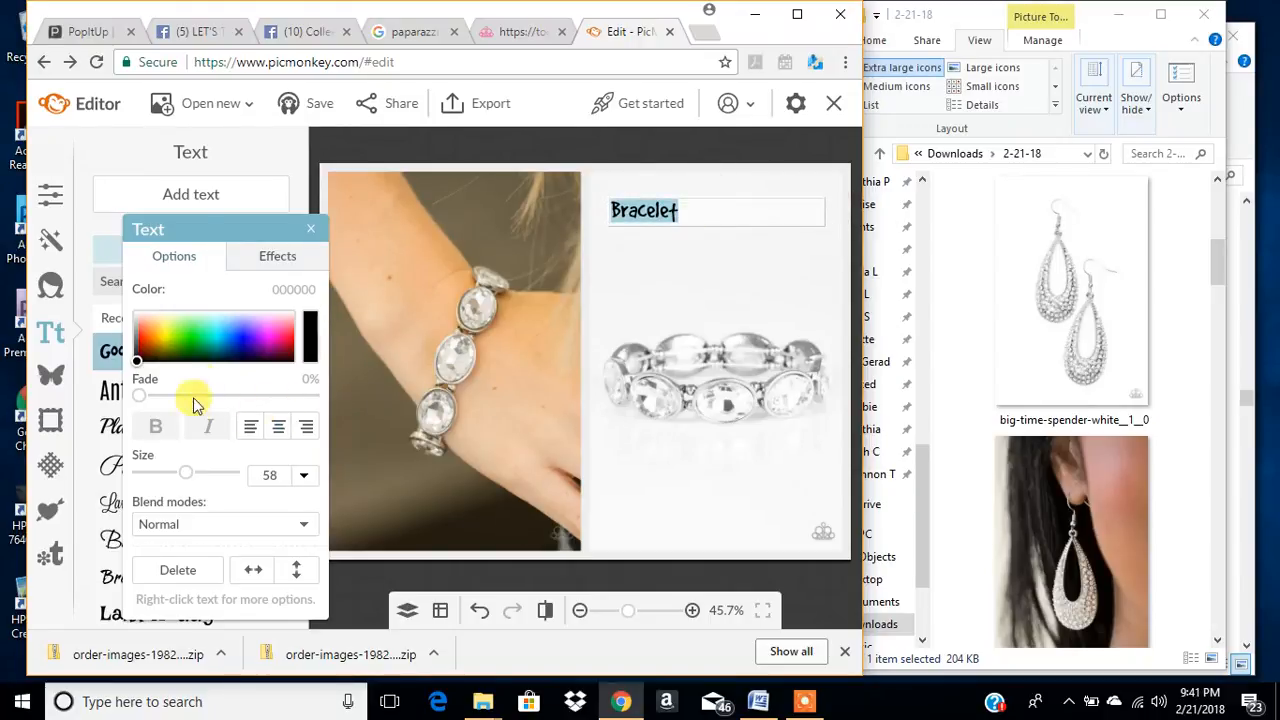
click(286, 289)
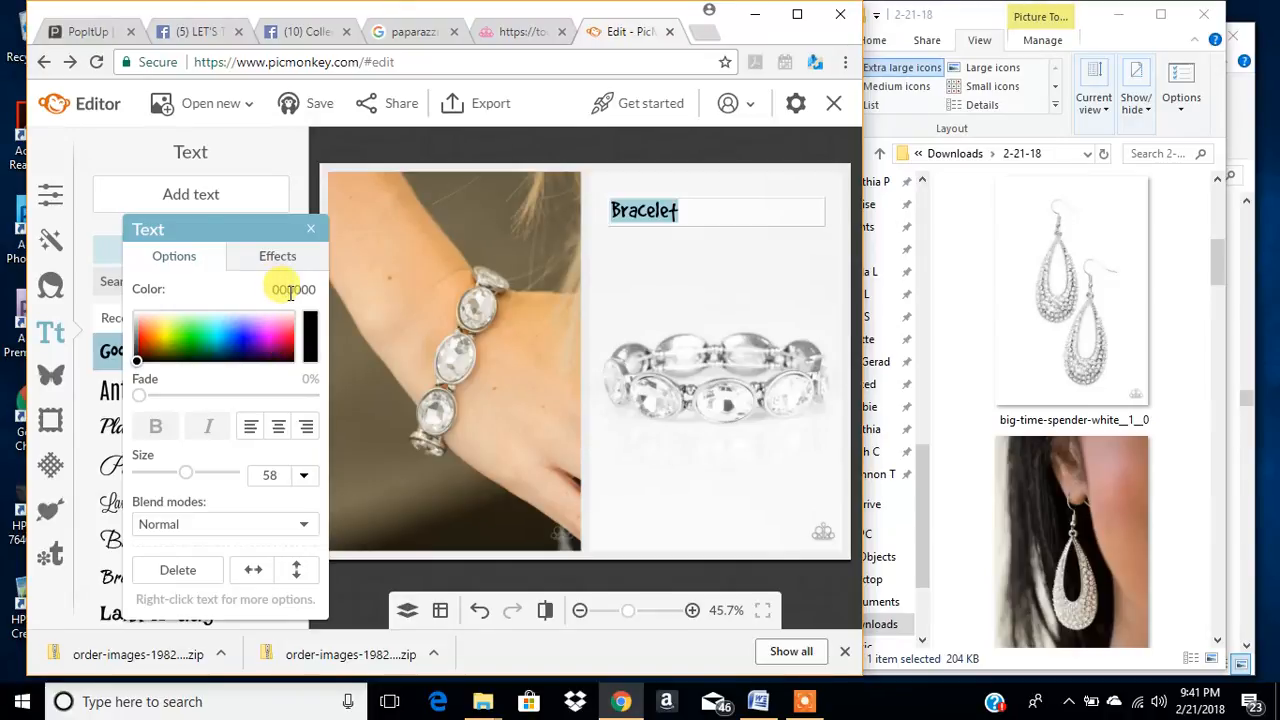
drag(272, 291, 299, 292)
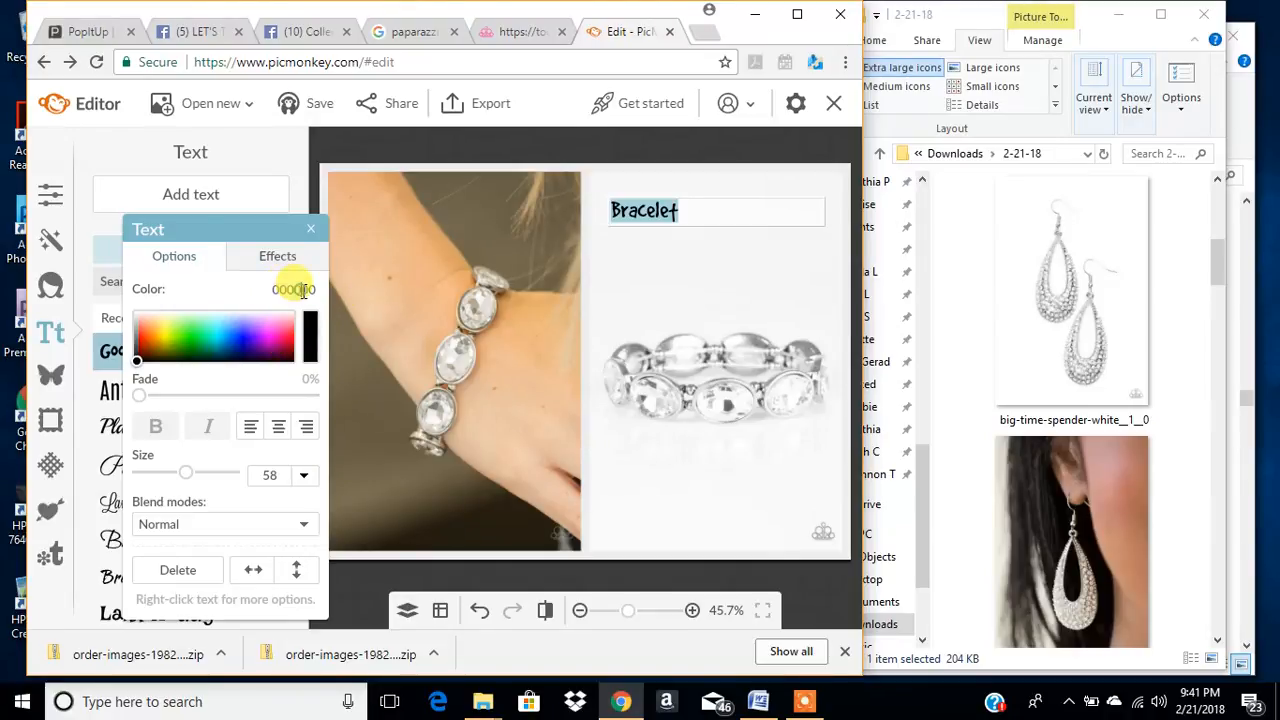
key(BackSpace)
key(Return)
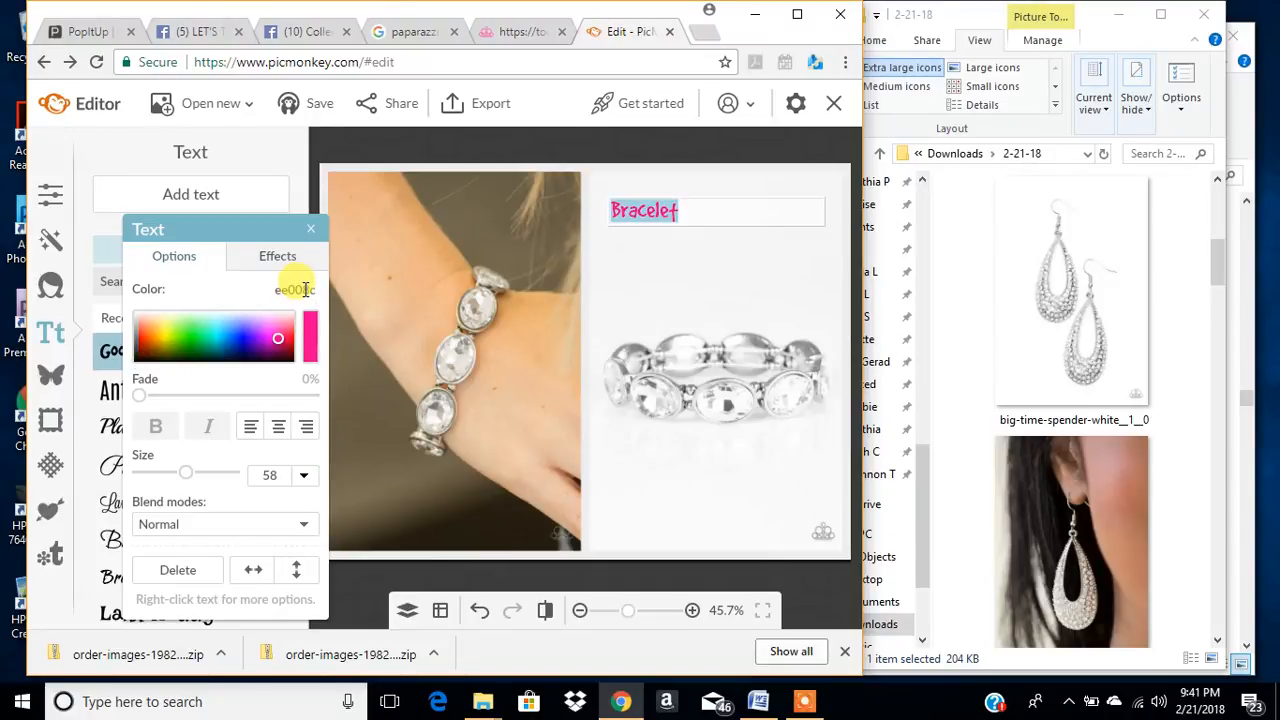
click(278, 428)
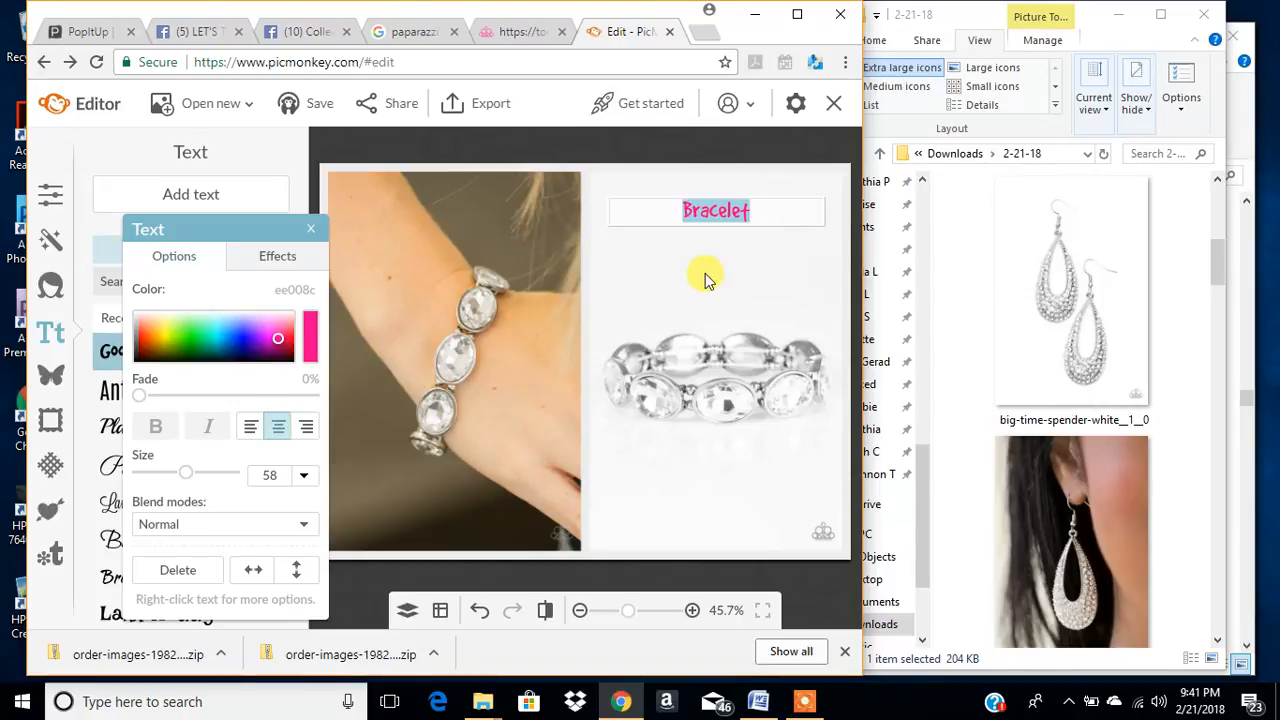
- Enlarge the Bracelet text to size 130 and reposition it slightly lower above the product bracelet
click(749, 253)
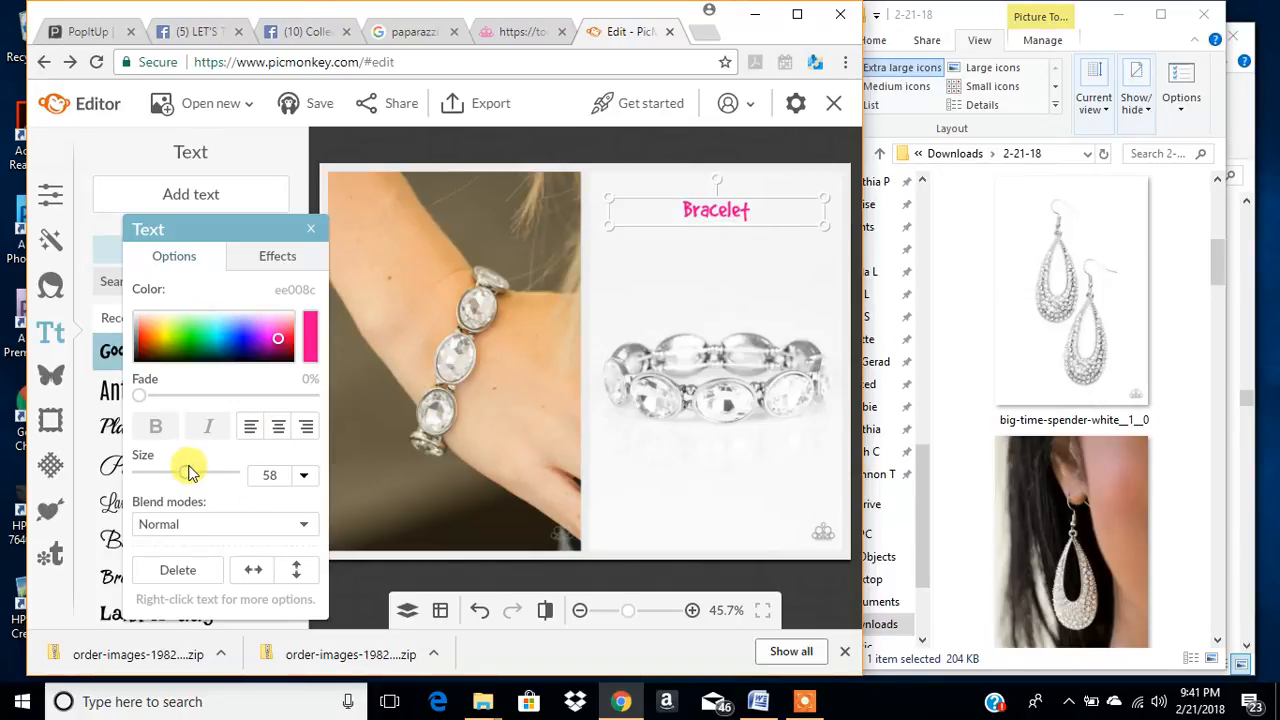
drag(190, 474, 213, 474)
drag(684, 214, 684, 234)
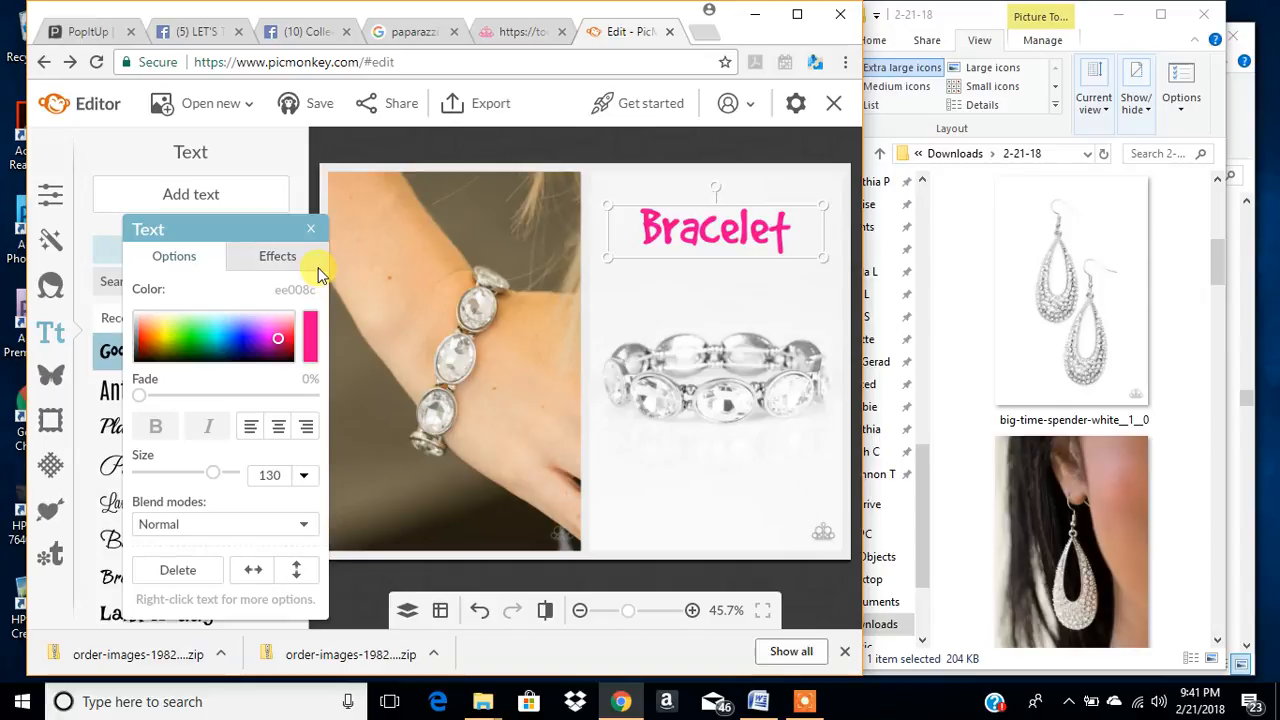
- Curve the Bracelet text into the Arc shape
click(275, 256)
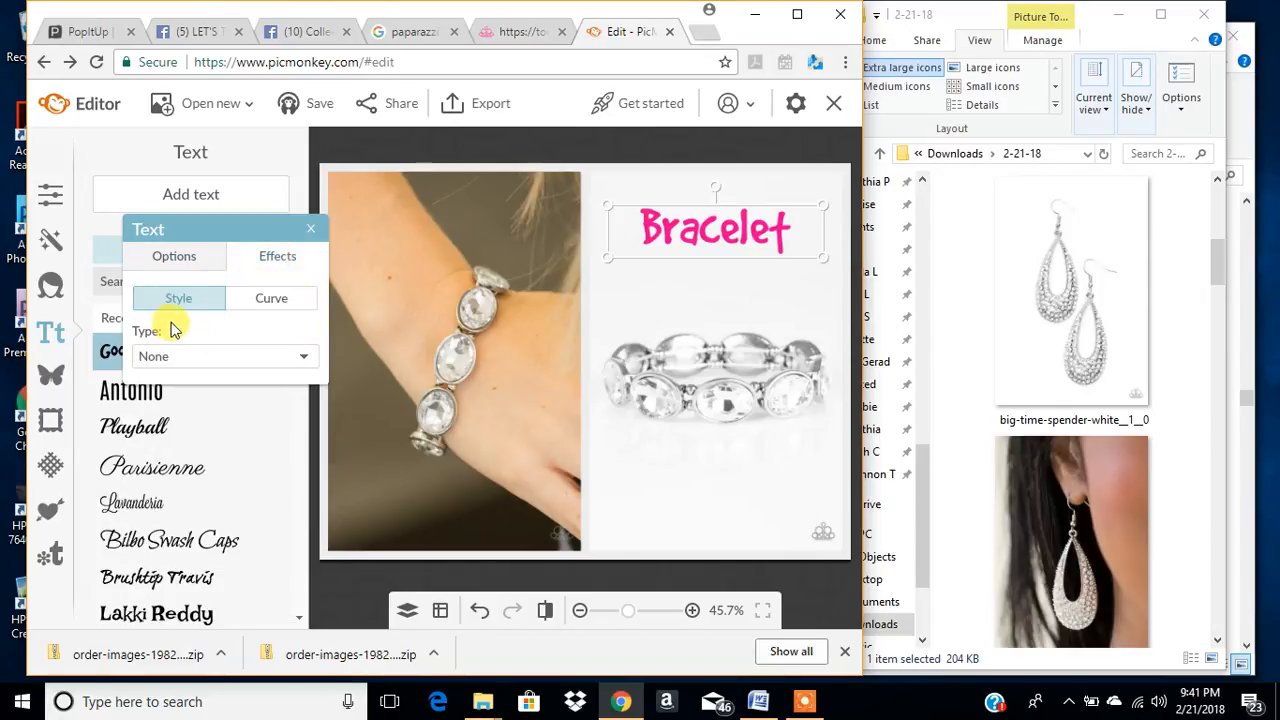
click(268, 304)
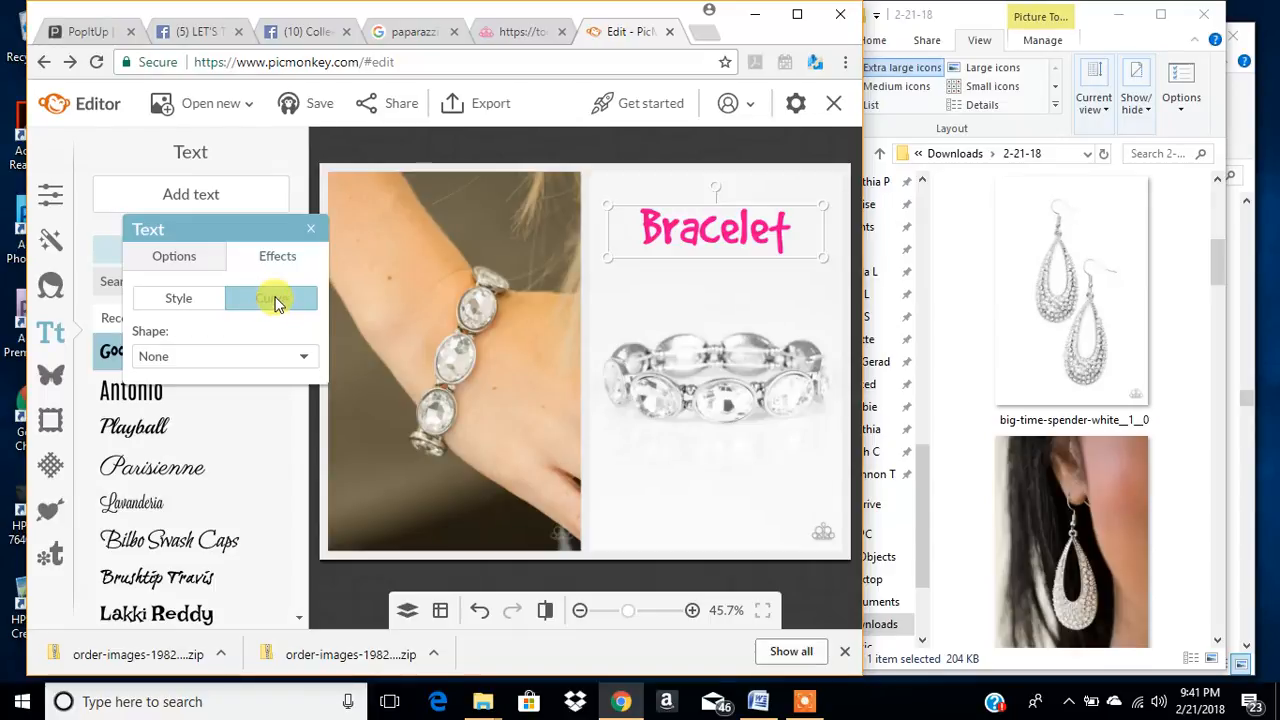
click(274, 357)
click(168, 410)
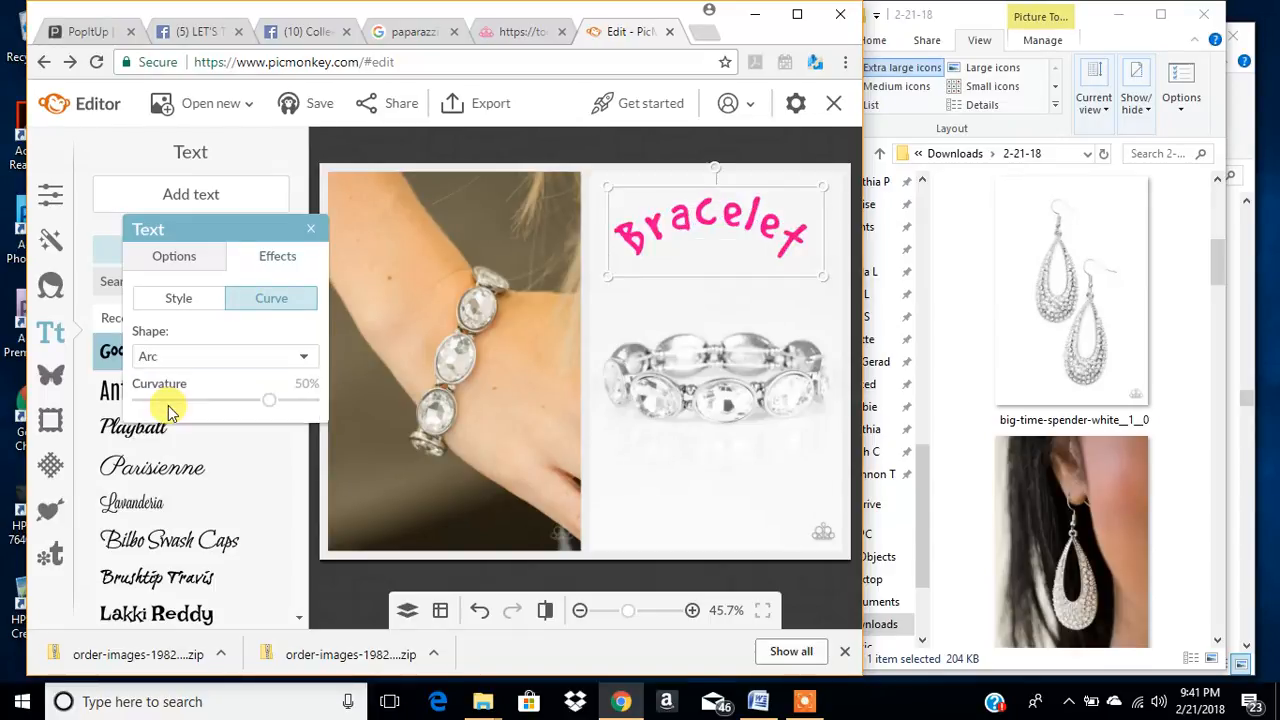
- Give the curved Bracelet text the Drop Shadow style and close the text settings
click(180, 299)
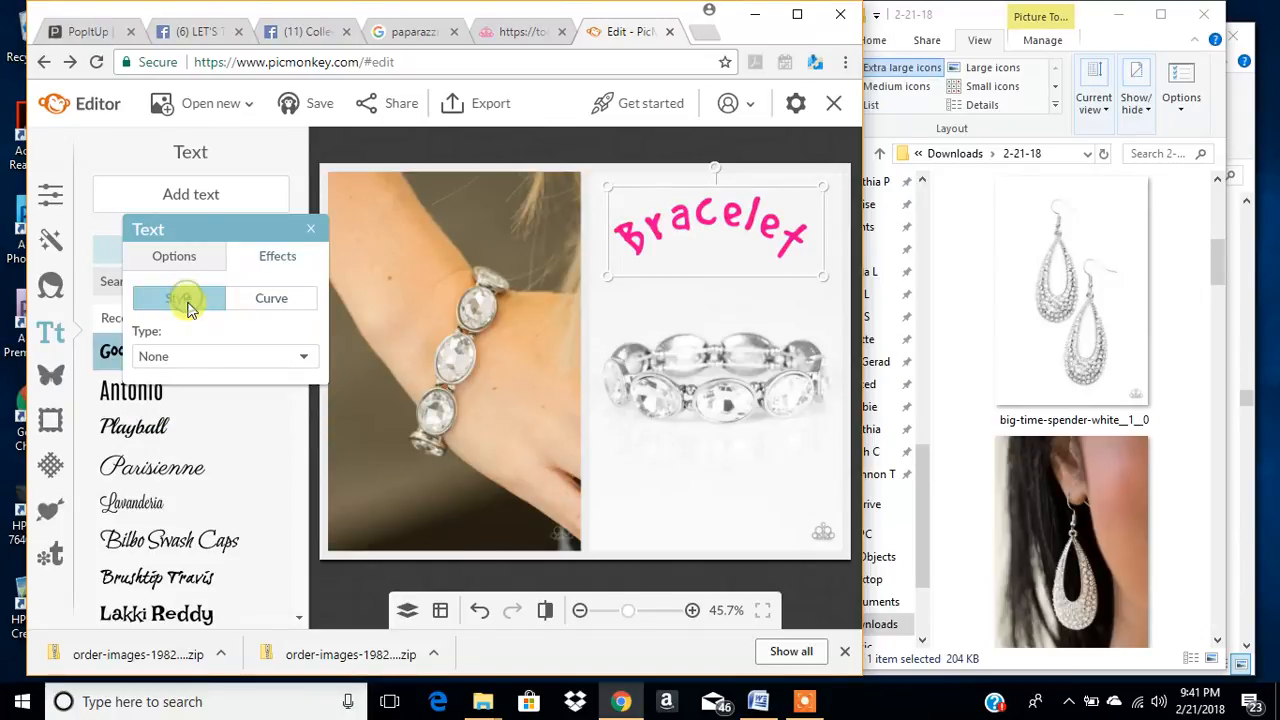
click(305, 358)
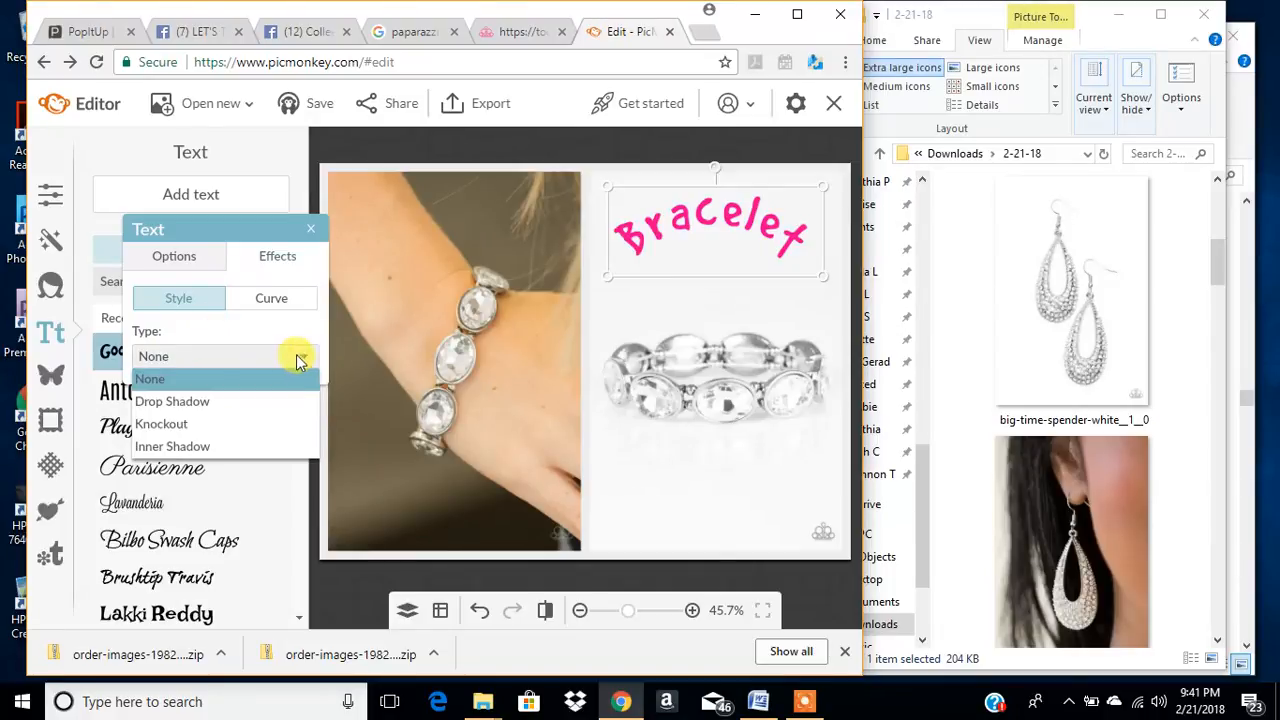
click(203, 405)
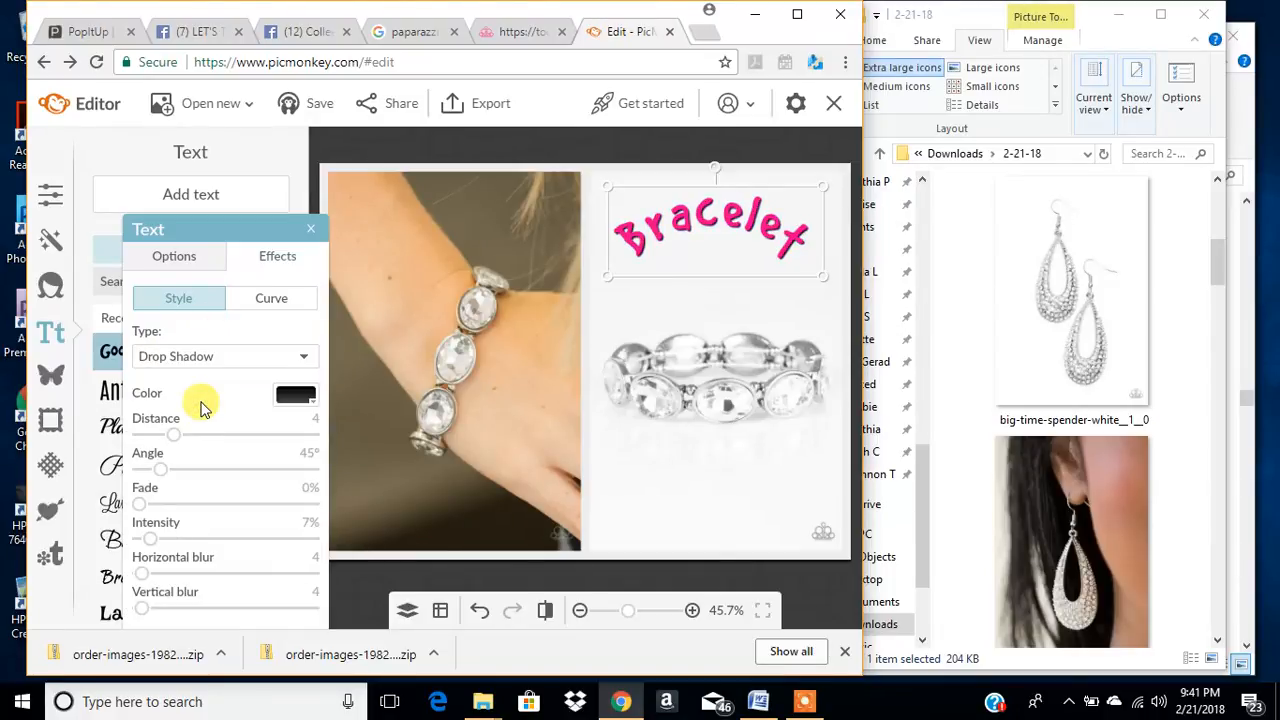
click(312, 231)
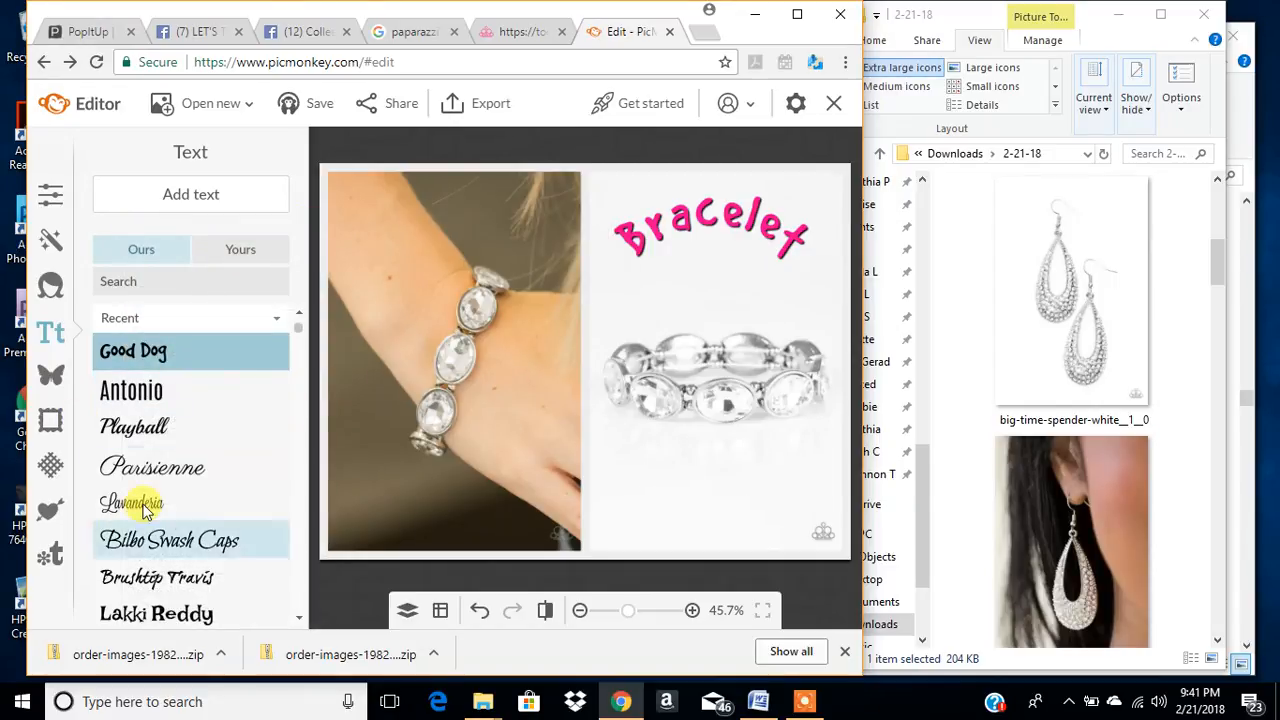
- Browse the available text fonts and the overlay categories, including the Geometric, Hearts and Party Bunting overlays
drag(304, 326, 303, 476)
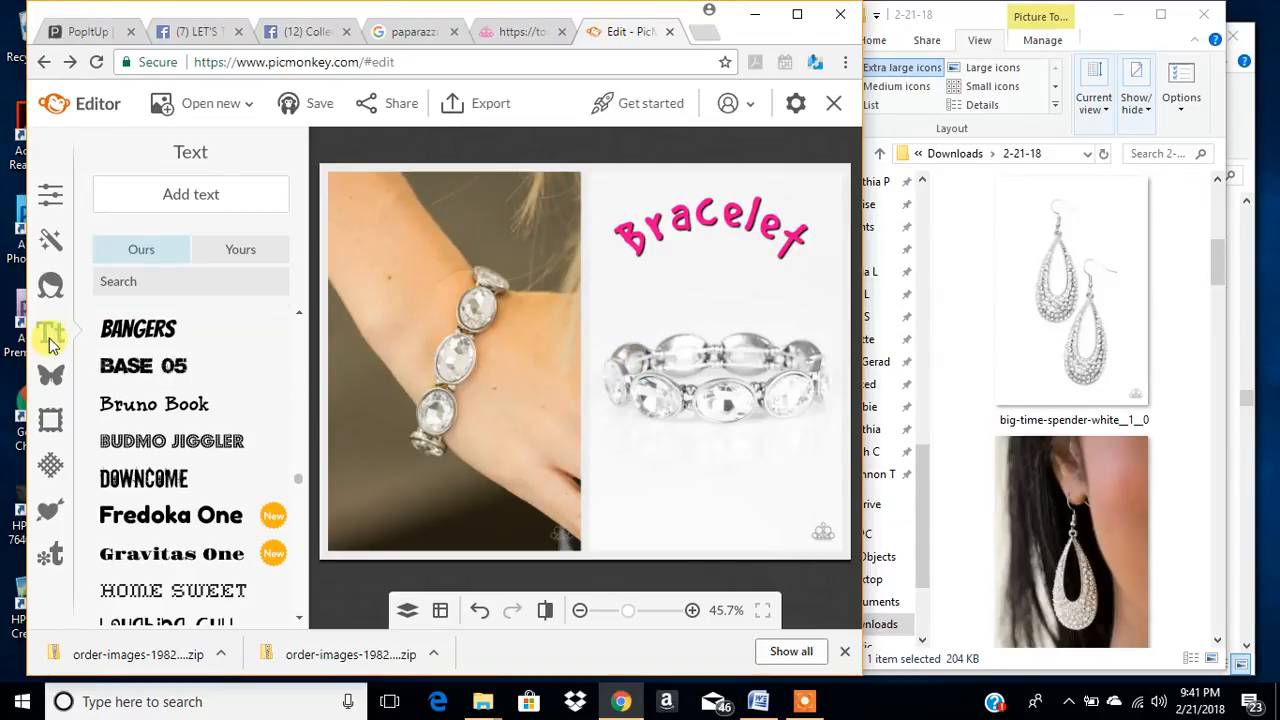
click(50, 378)
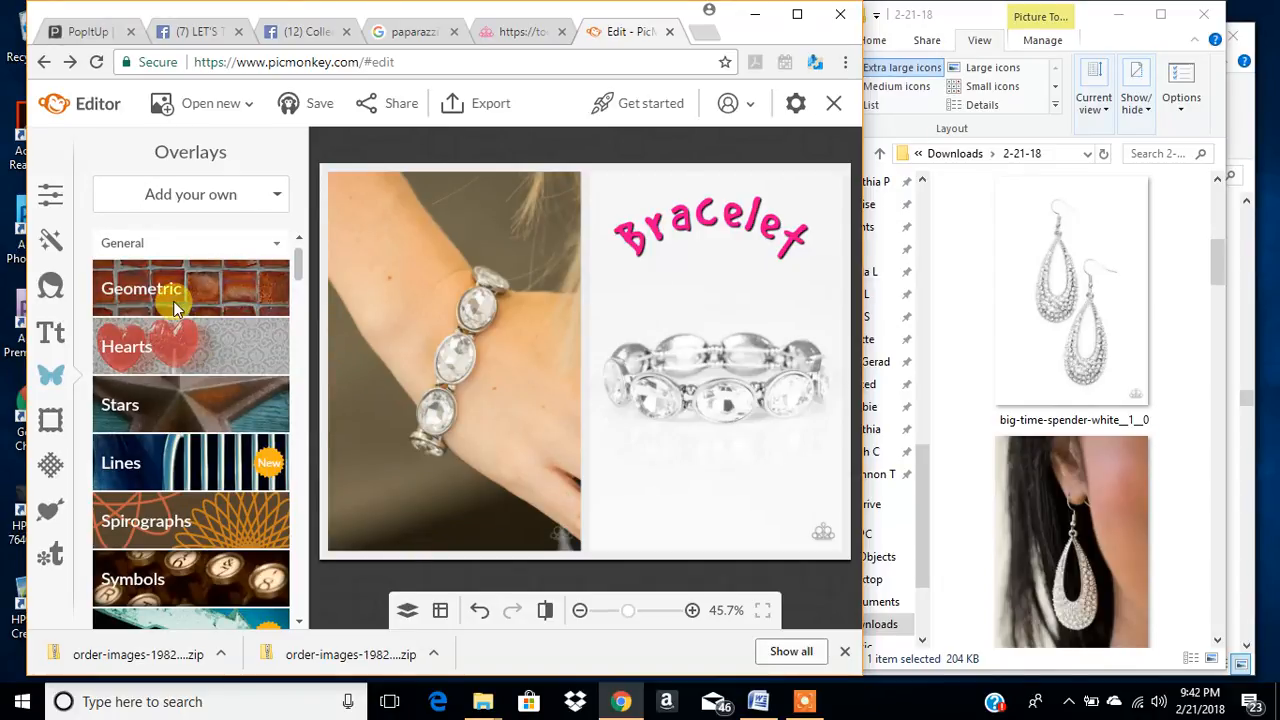
click(181, 357)
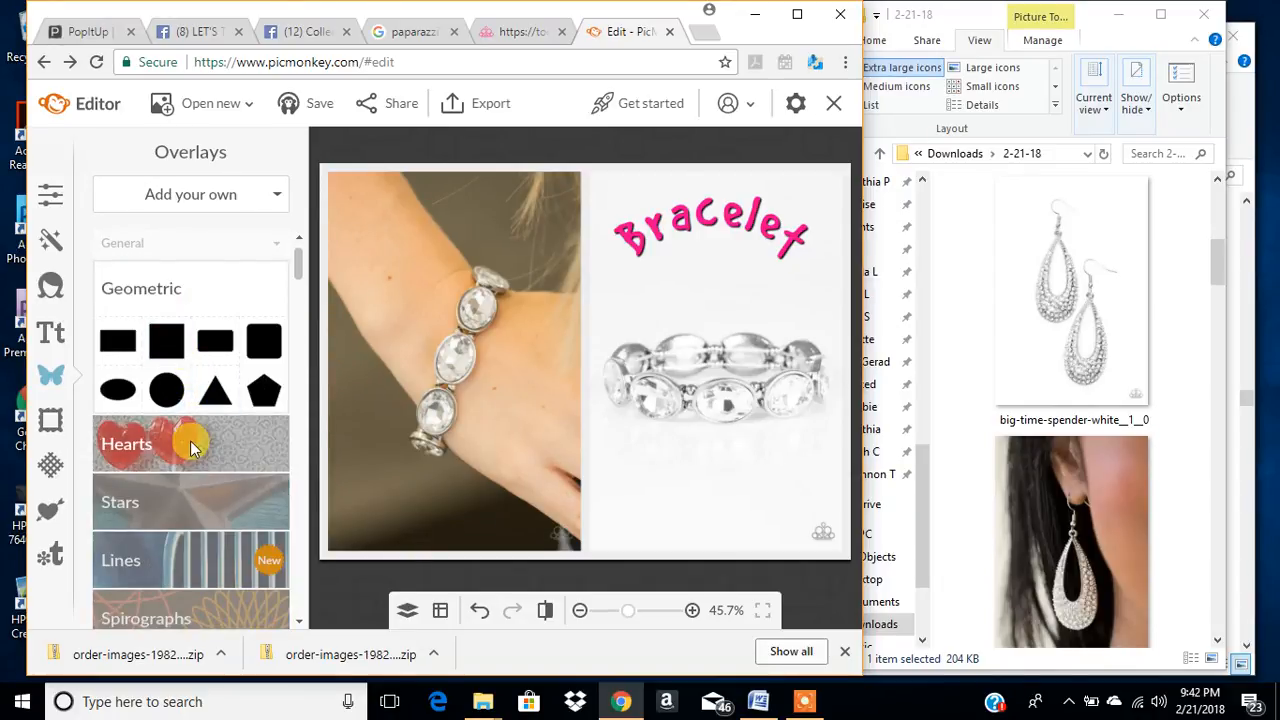
scroll(205, 530, down, 15)
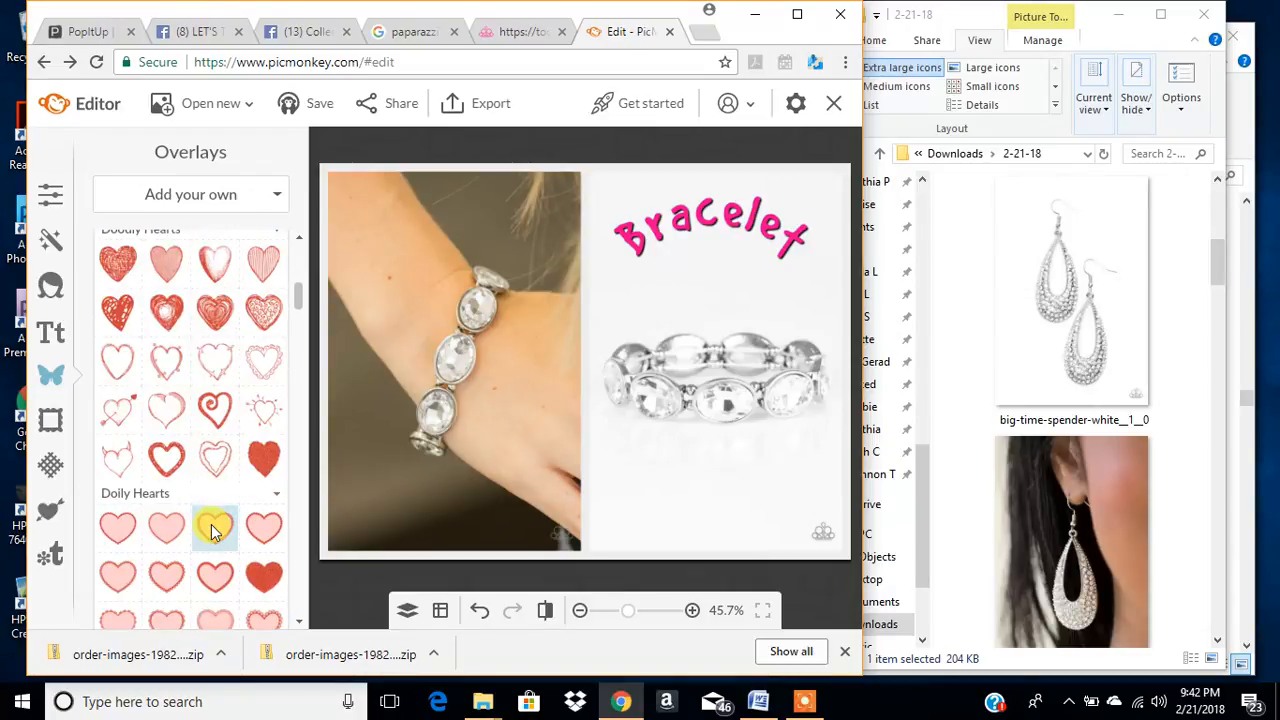
scroll(211, 521, down, 10)
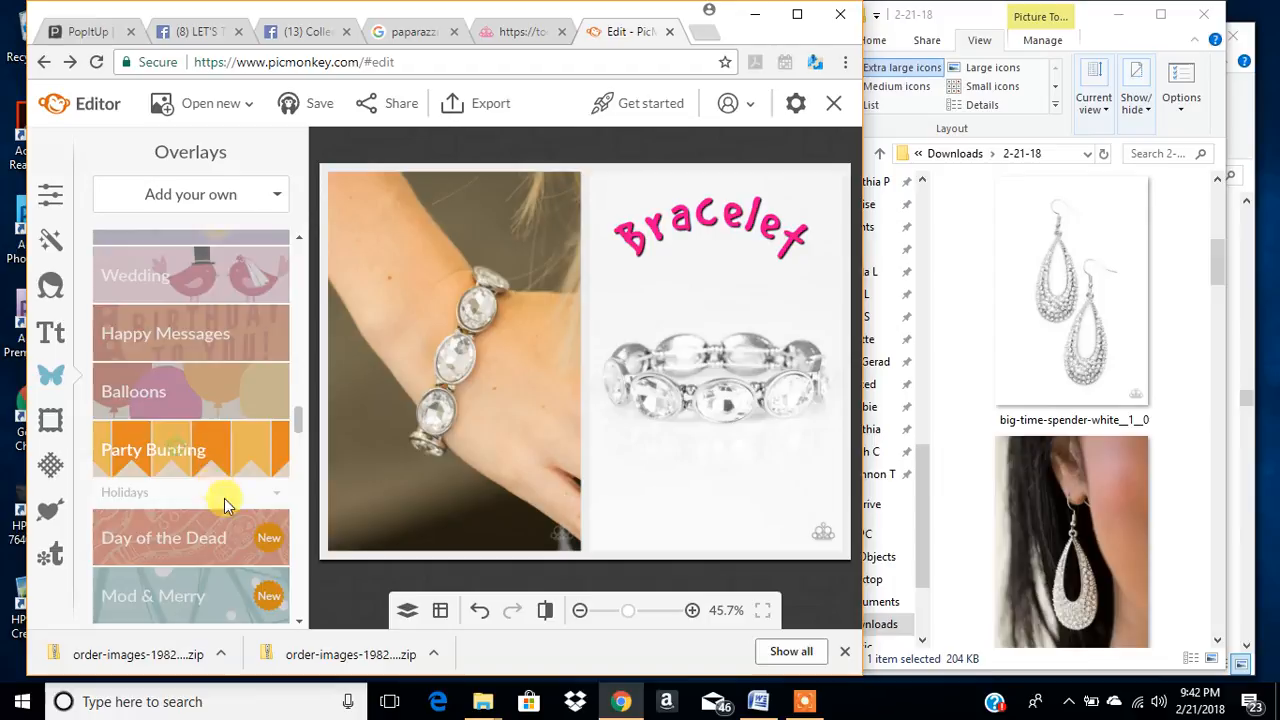
scroll(215, 485, down, 5)
scroll(209, 505, down, 3)
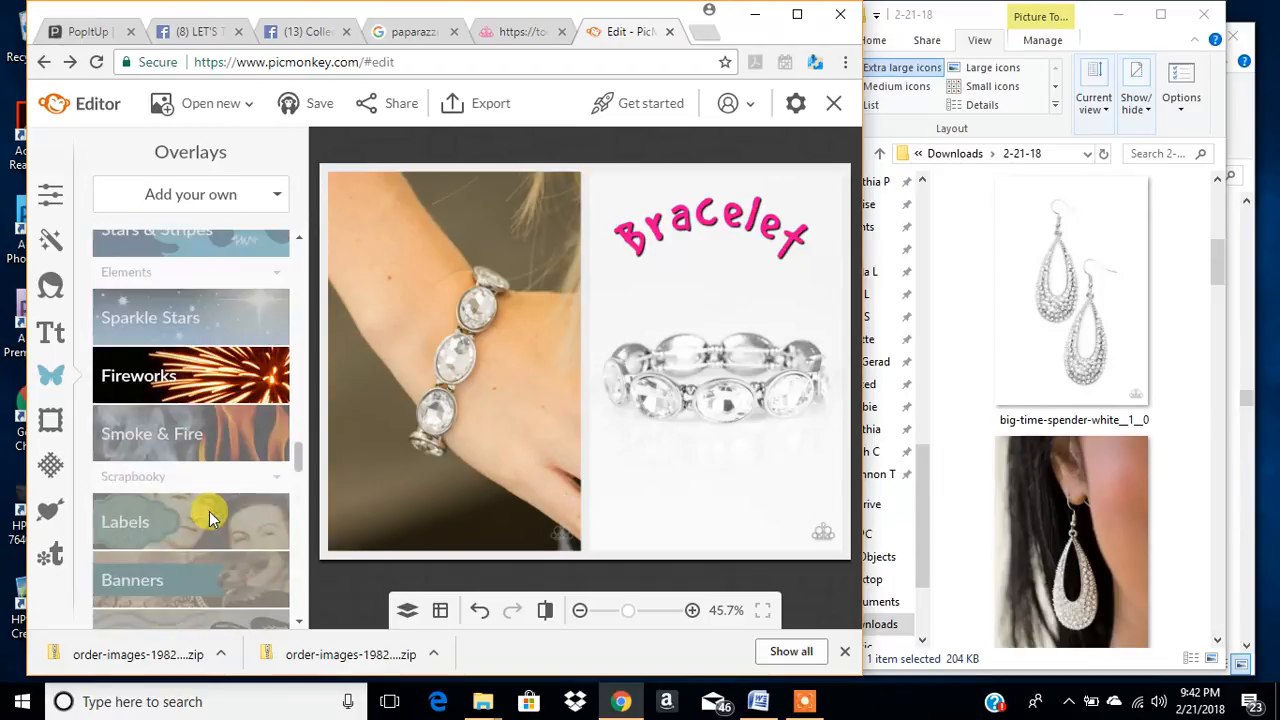
scroll(205, 491, up, 5)
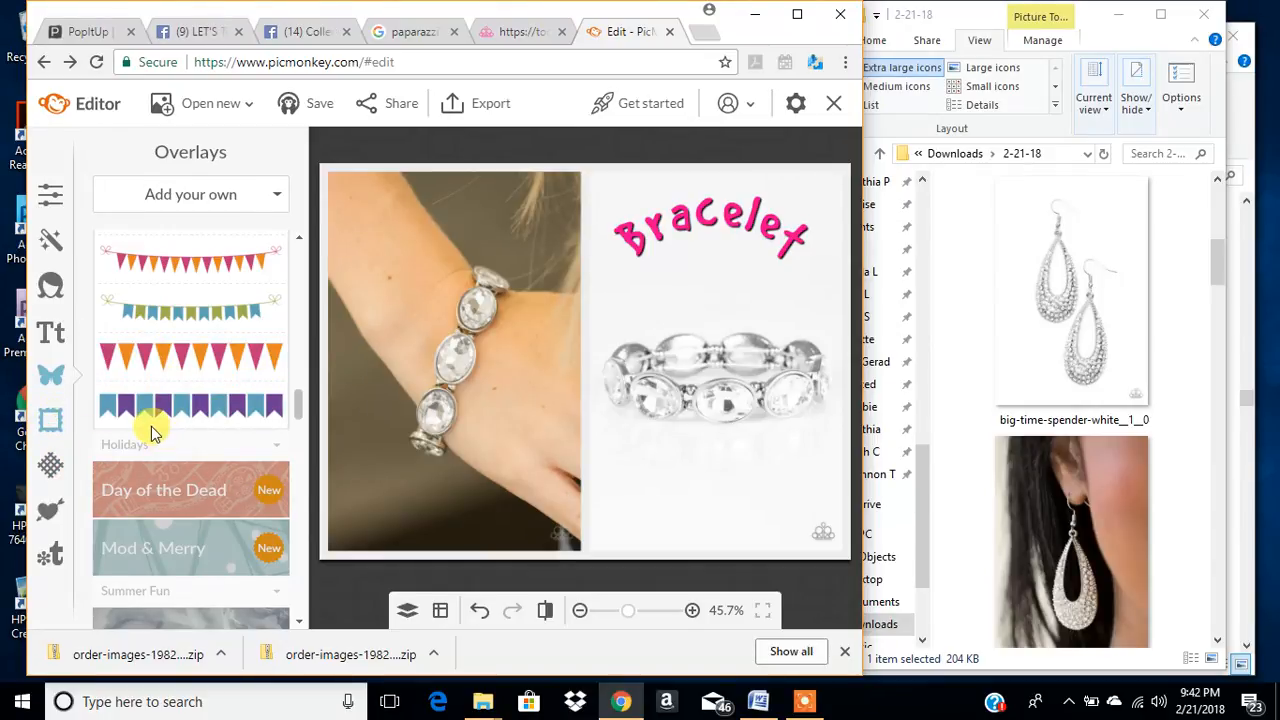
- Try the Drop Shadow and Simple Edge frames on the Bracelet collage, cancelling each one
click(53, 425)
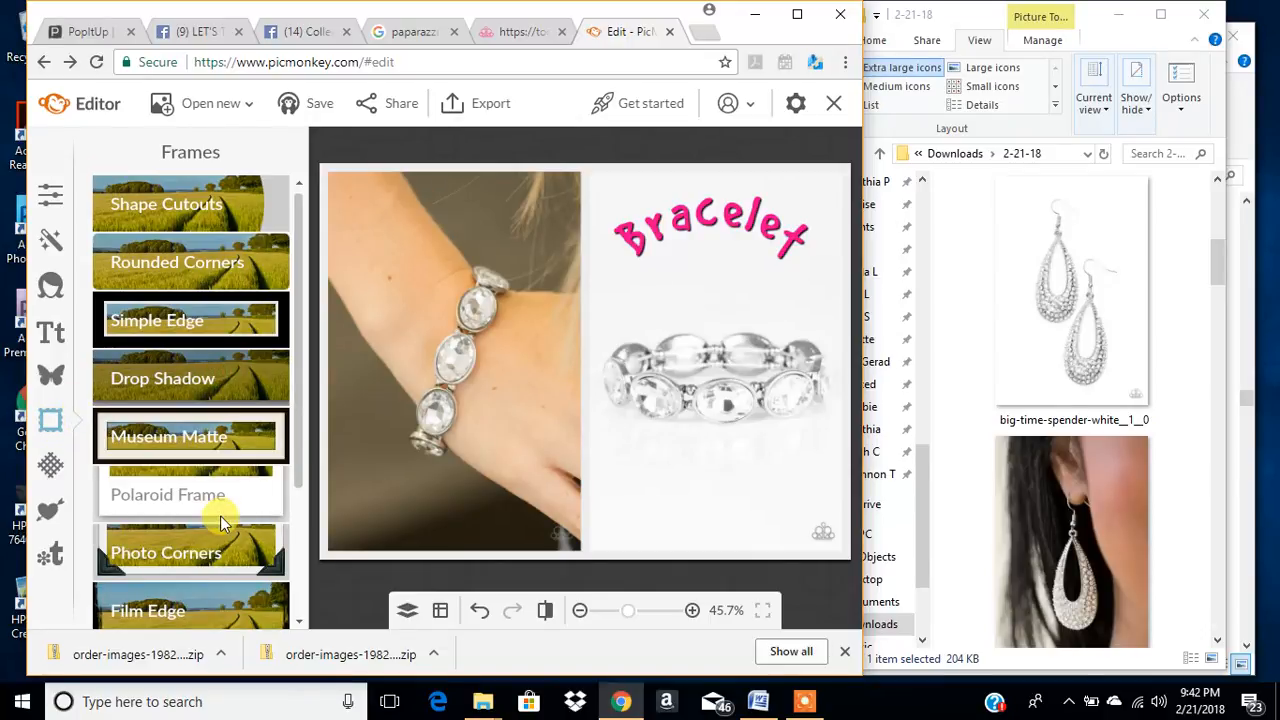
click(212, 380)
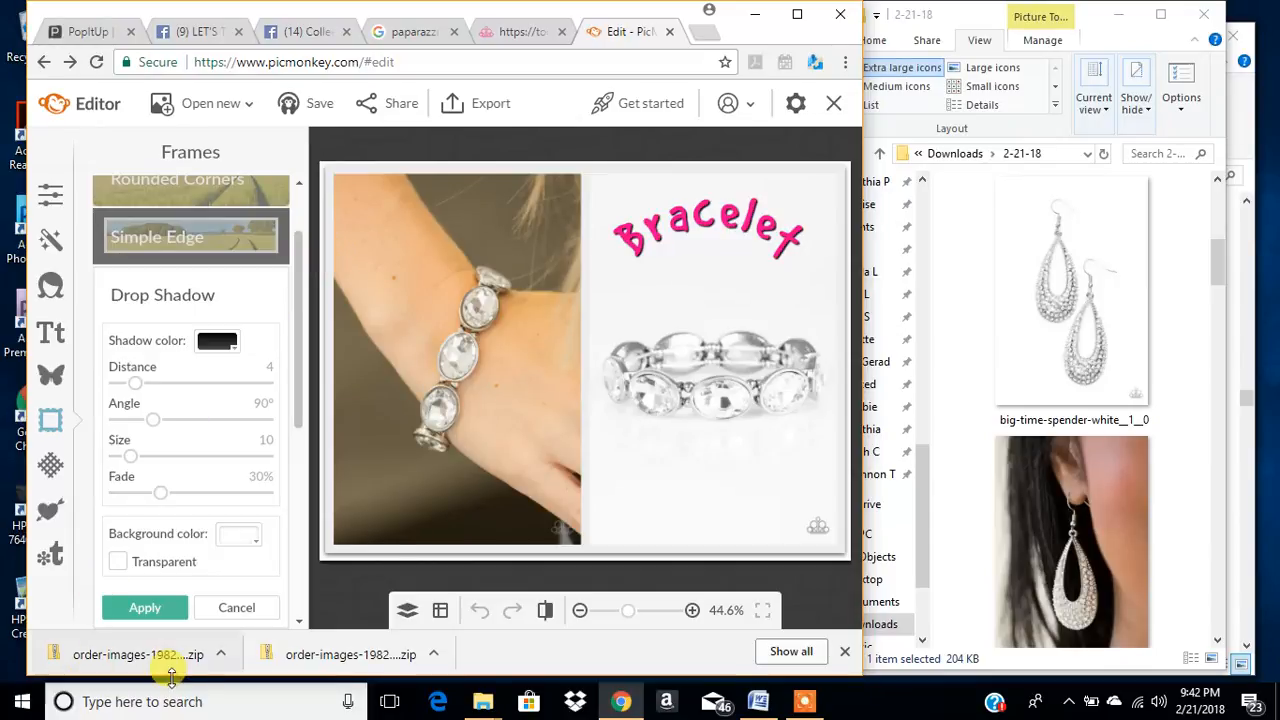
click(256, 608)
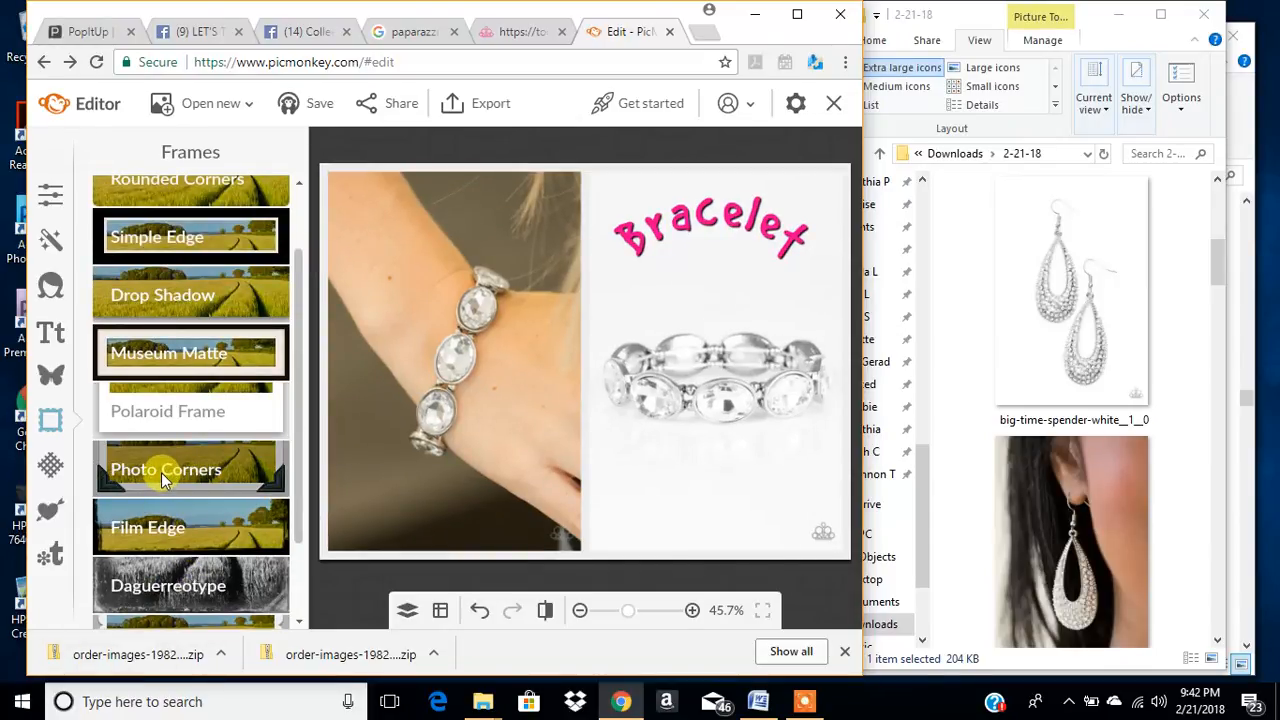
click(190, 245)
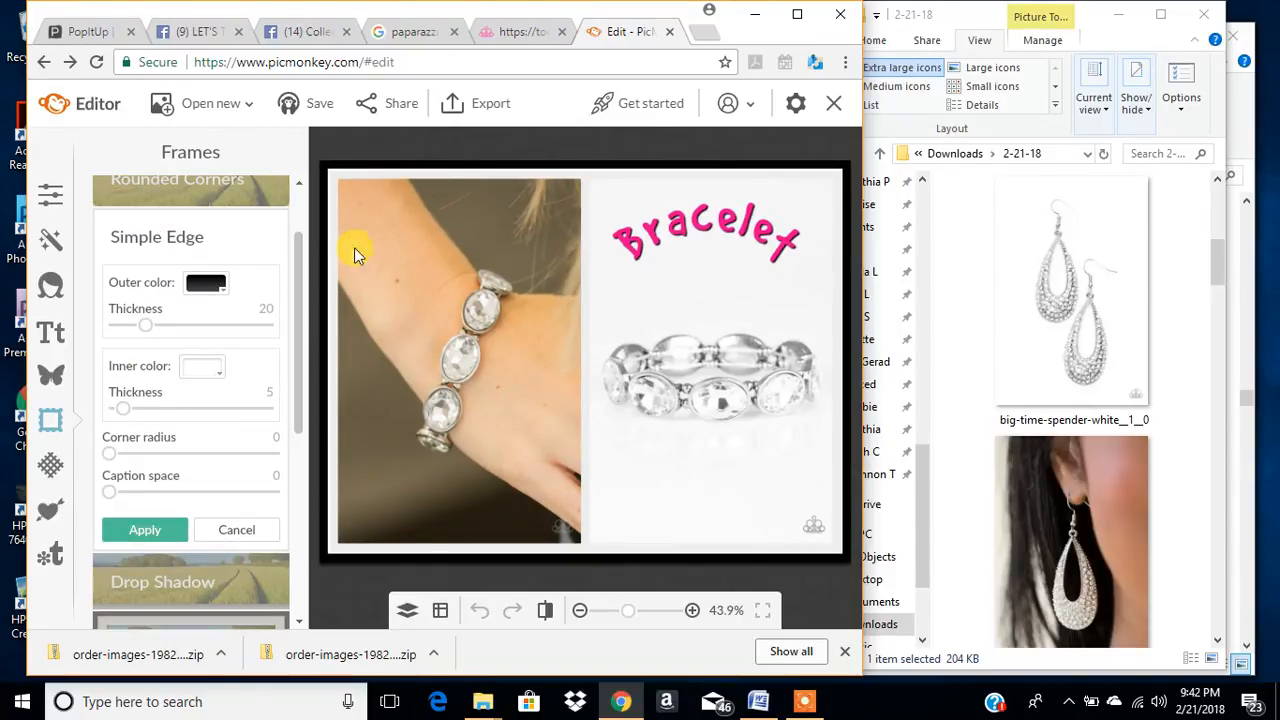
click(249, 531)
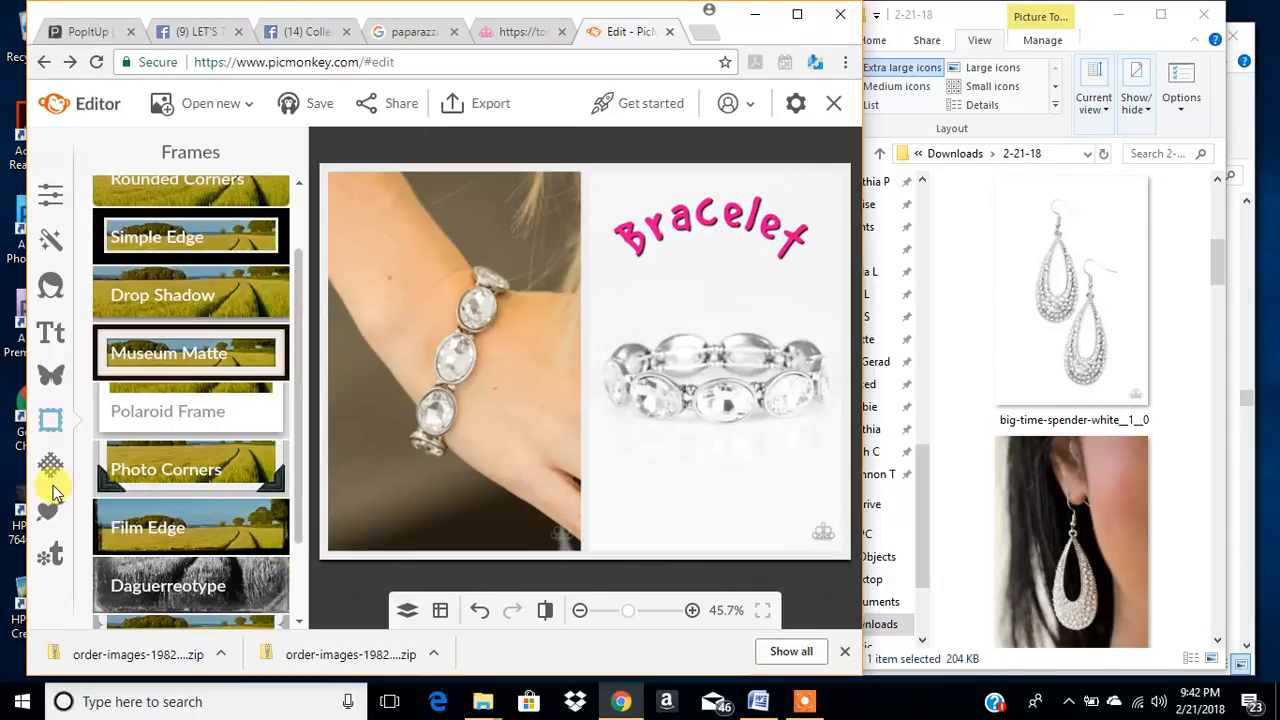
- Try the Burst texture on the collage, cancel it and look through the remaining textures
click(51, 469)
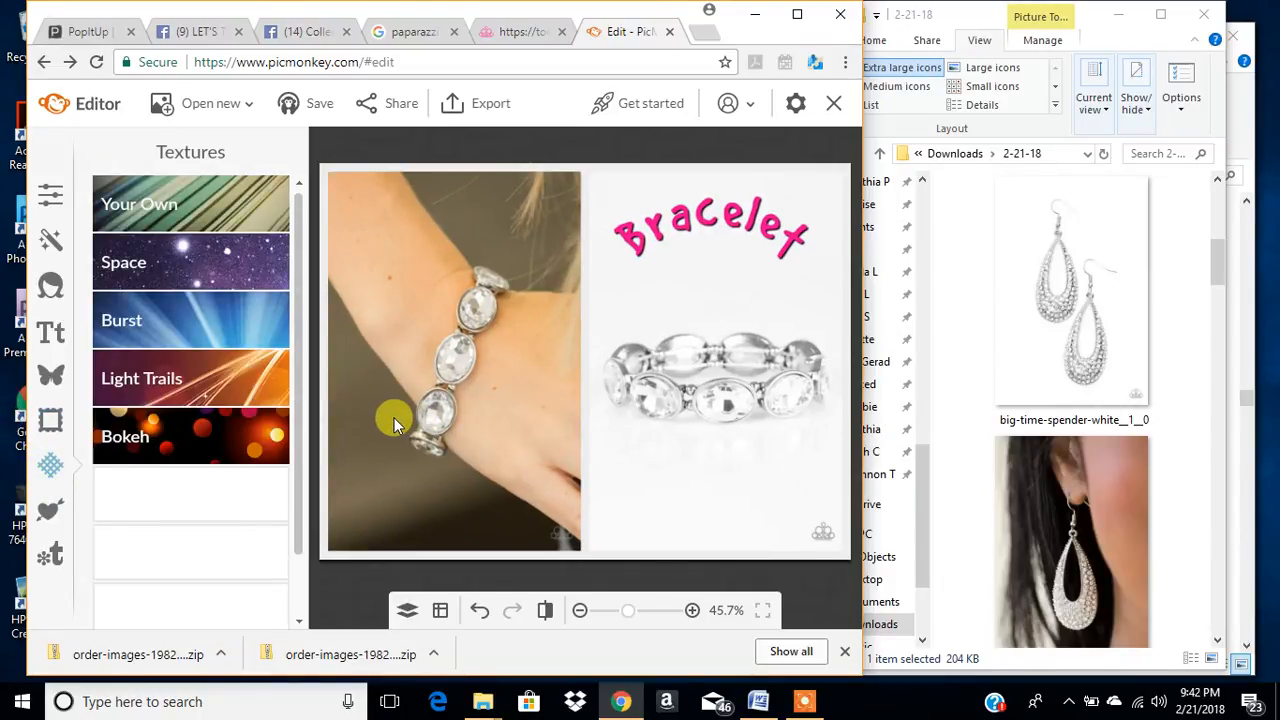
click(210, 340)
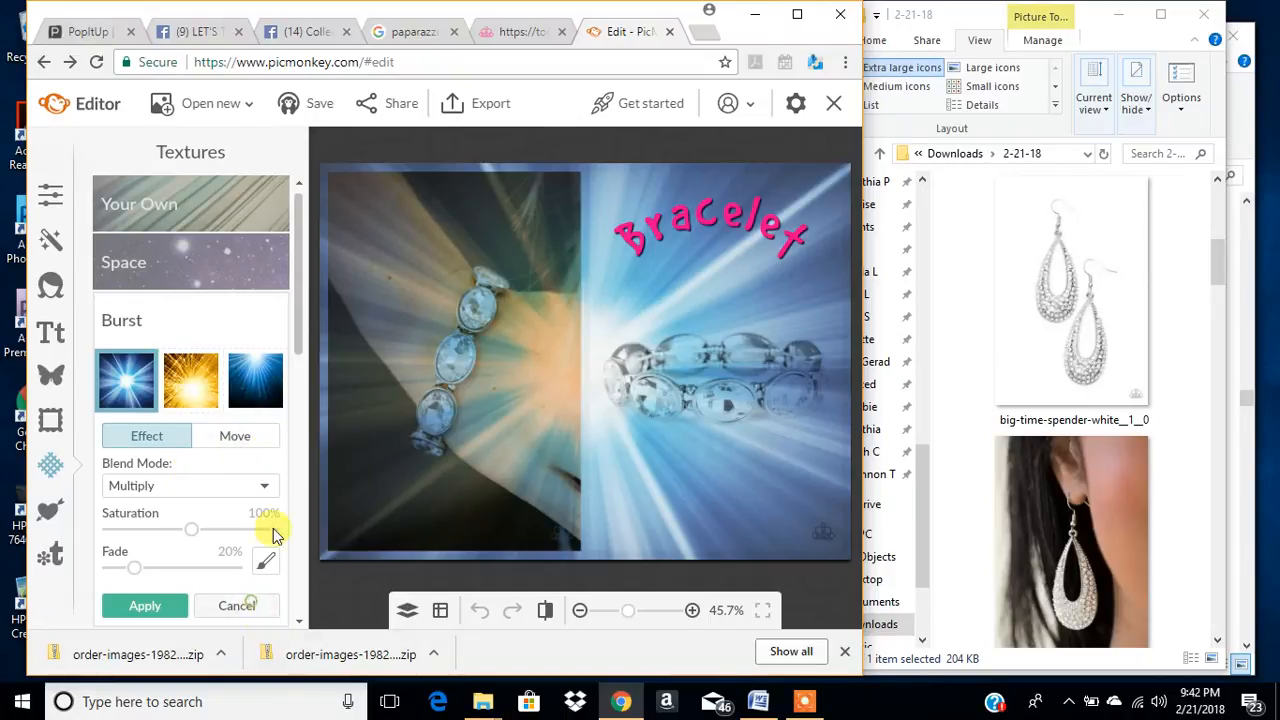
click(237, 605)
scroll(200, 423, down, 2)
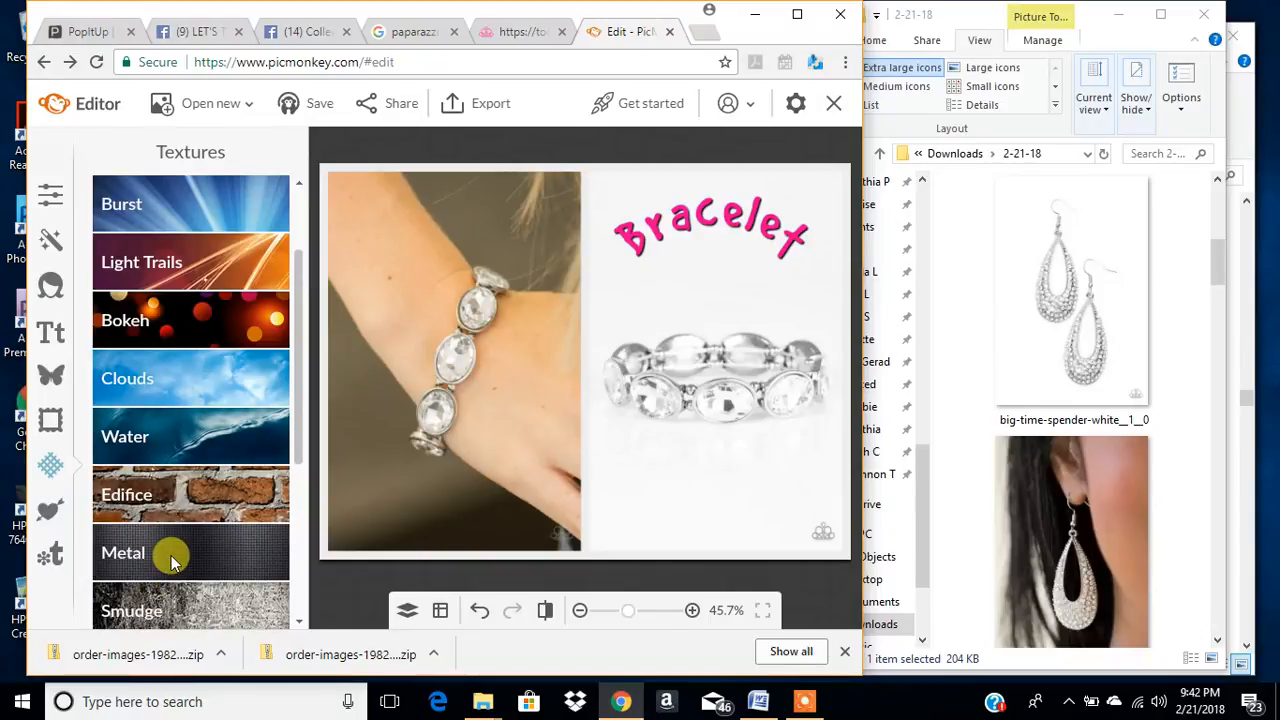
scroll(170, 560, down, 5)
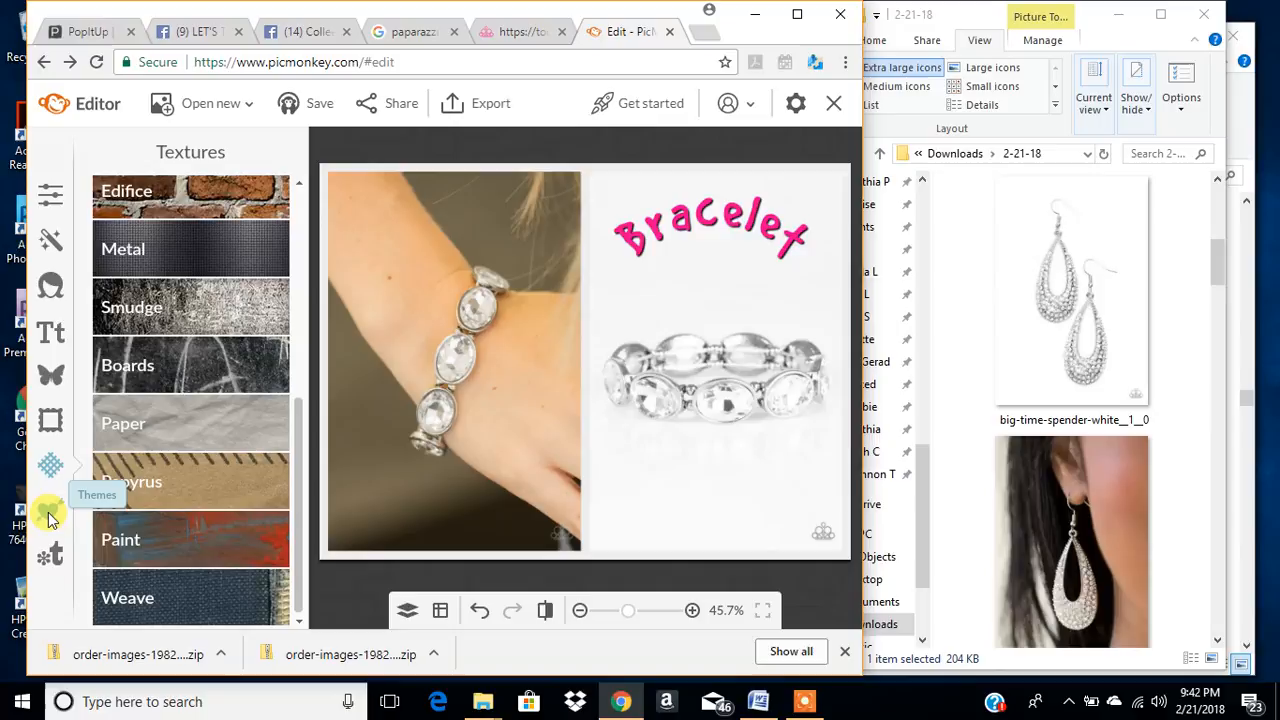
- Try the Winterland theme's Chill and Snowfall effects on the collage without applying them
click(50, 514)
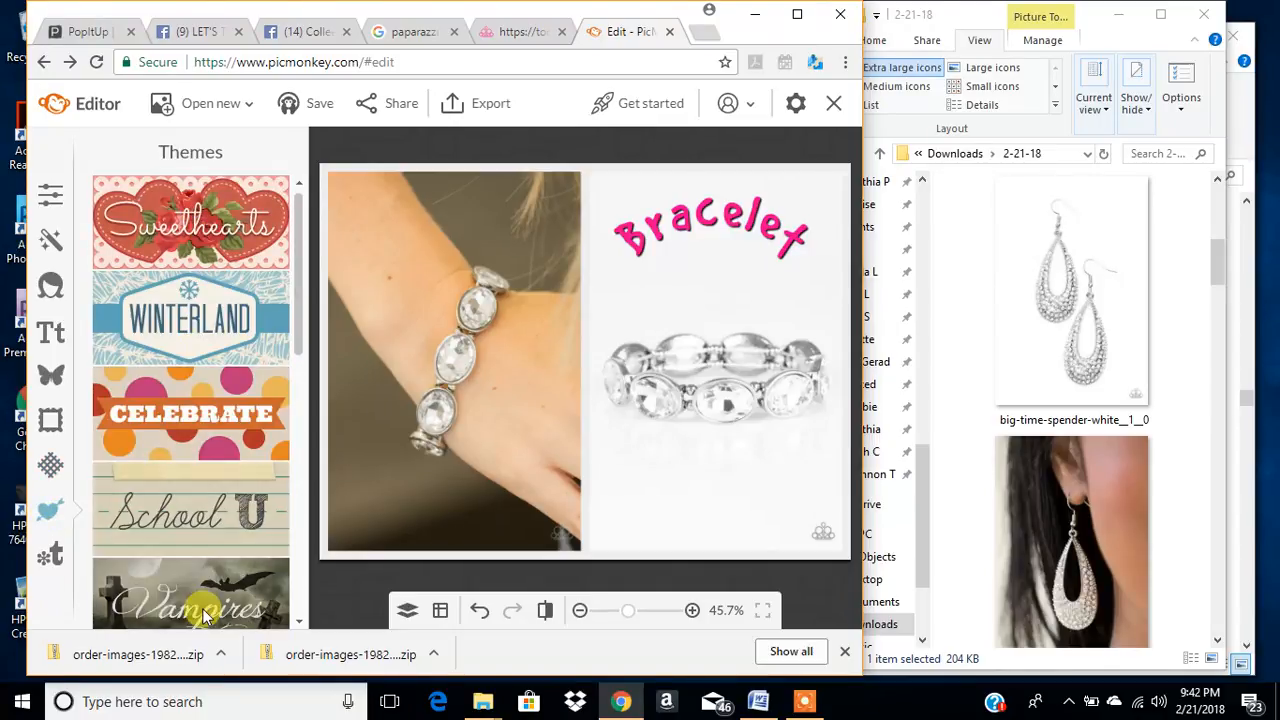
click(250, 350)
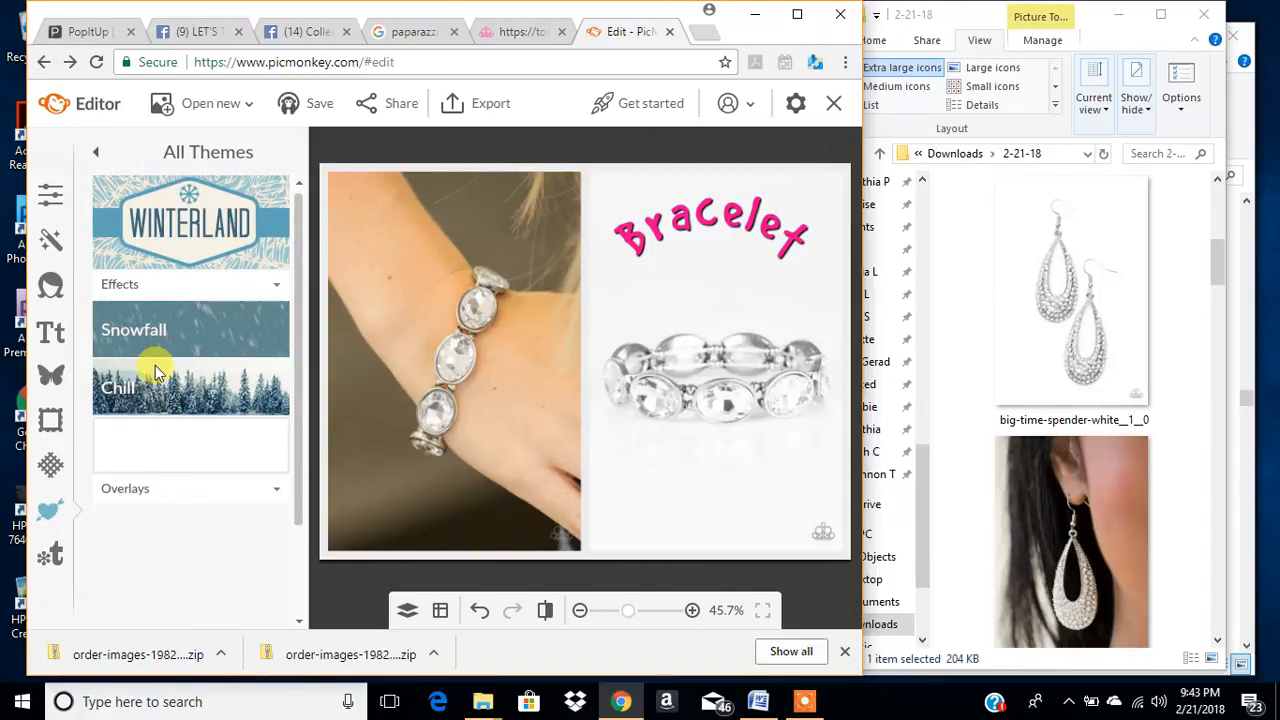
click(255, 374)
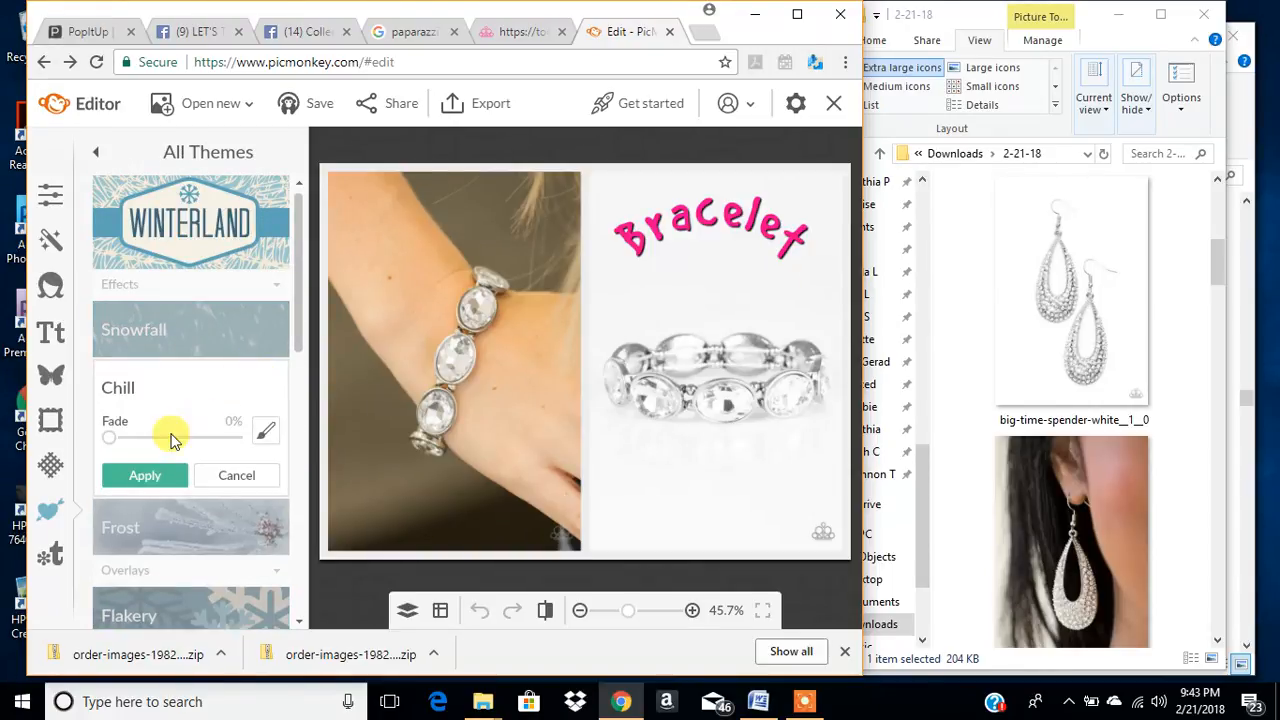
click(186, 335)
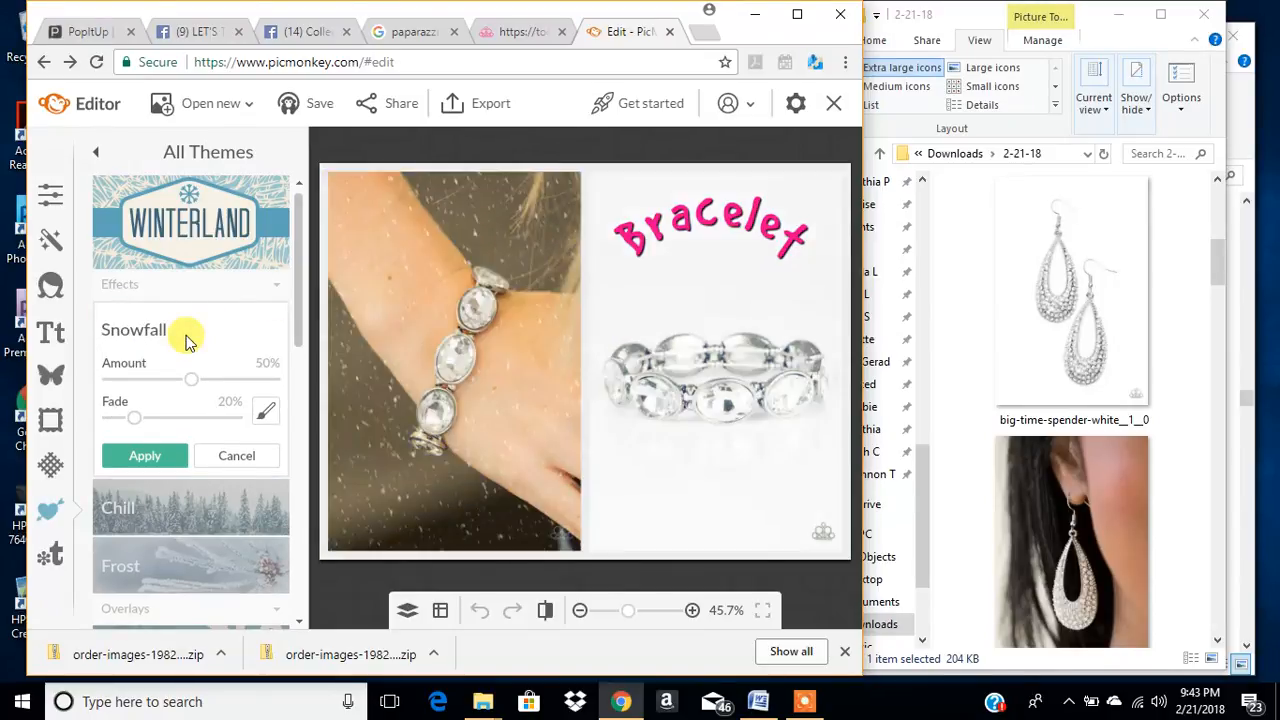
- Try to open the design templates, but go back to the unsaved collage and inspect it at different zoom levels
click(48, 553)
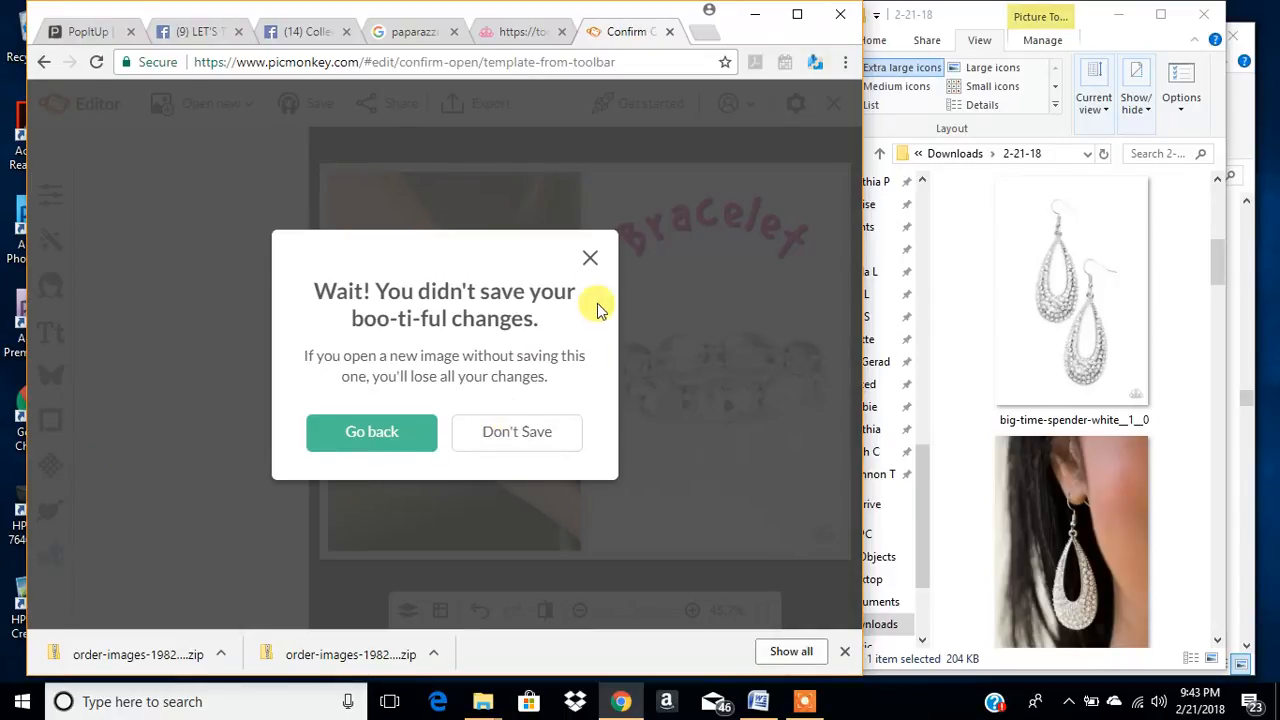
click(378, 435)
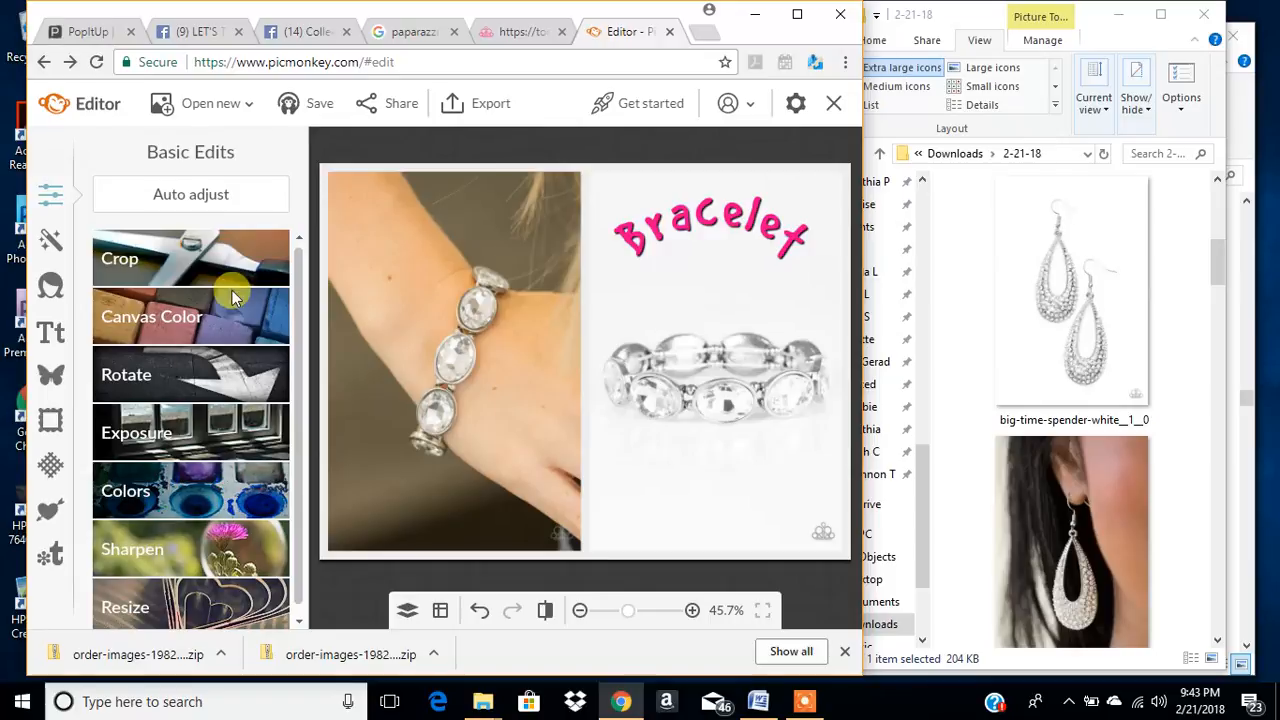
scroll(532, 354, up, 3)
scroll(640, 365, down, 1)
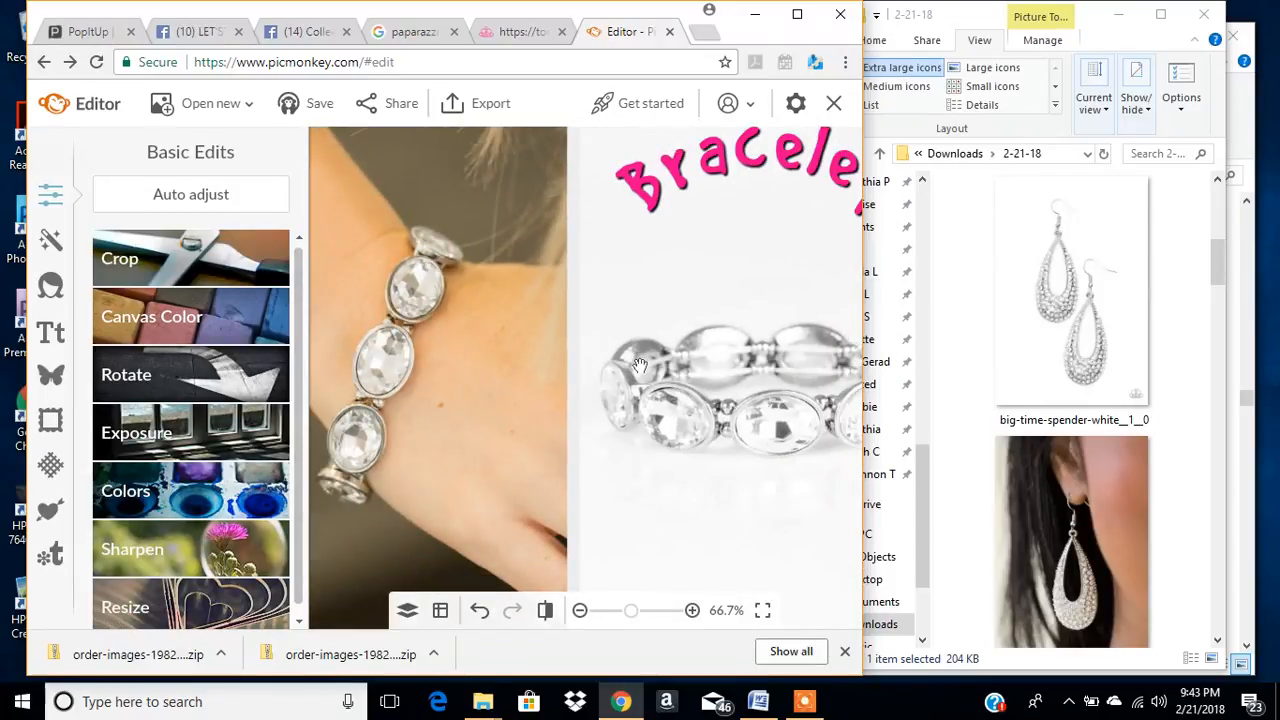
scroll(640, 366, down, 3)
scroll(640, 366, up, 1)
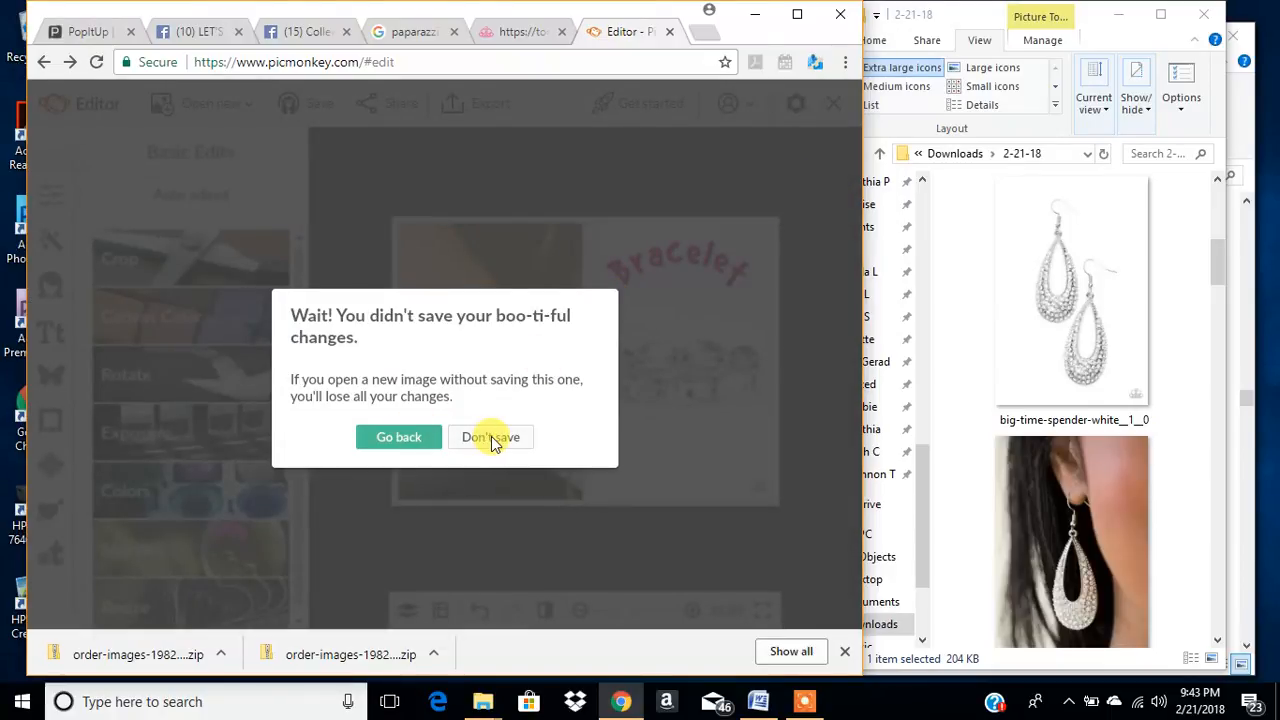
- Leave the Editor without saving the text edits and open the Collage workspace
click(490, 440)
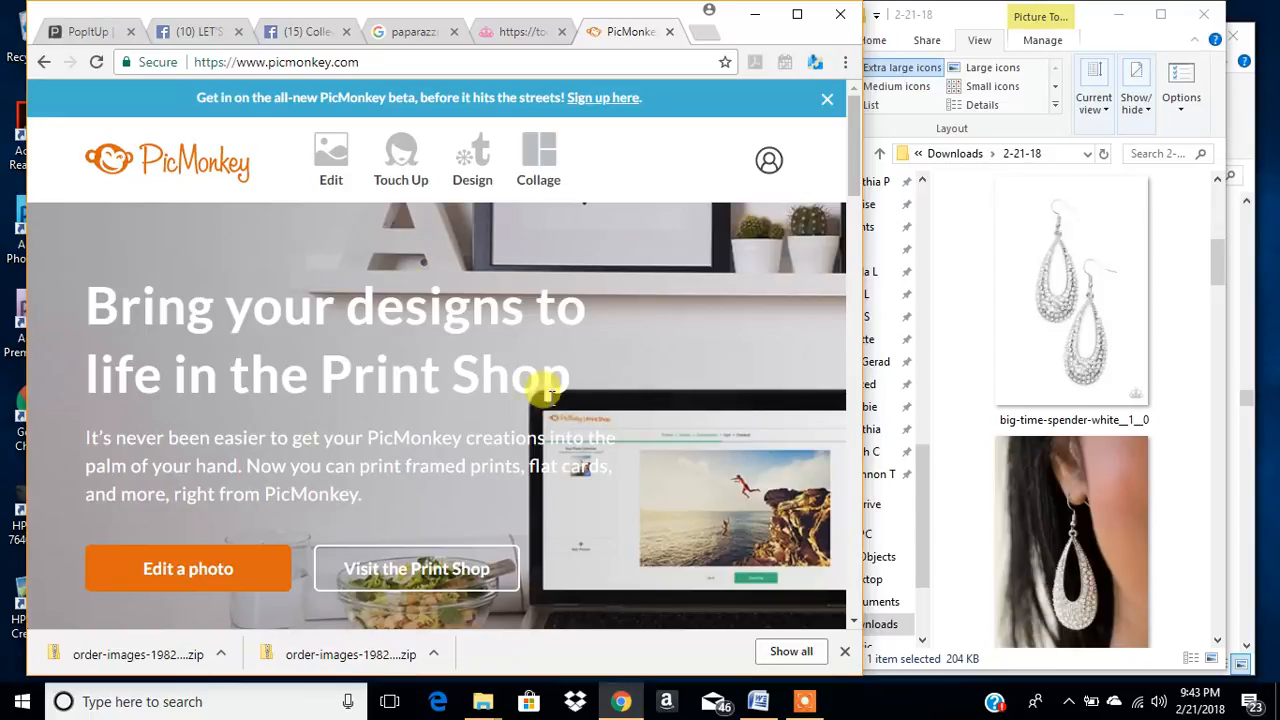
click(538, 158)
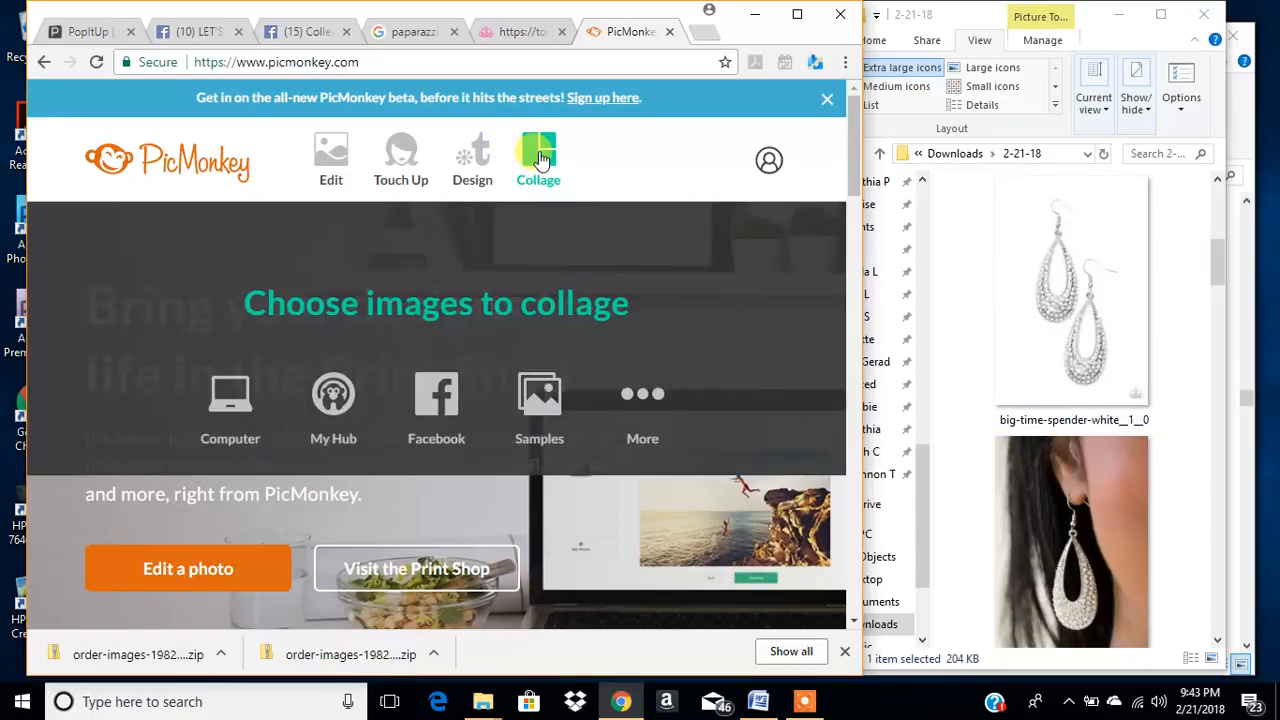
click(645, 386)
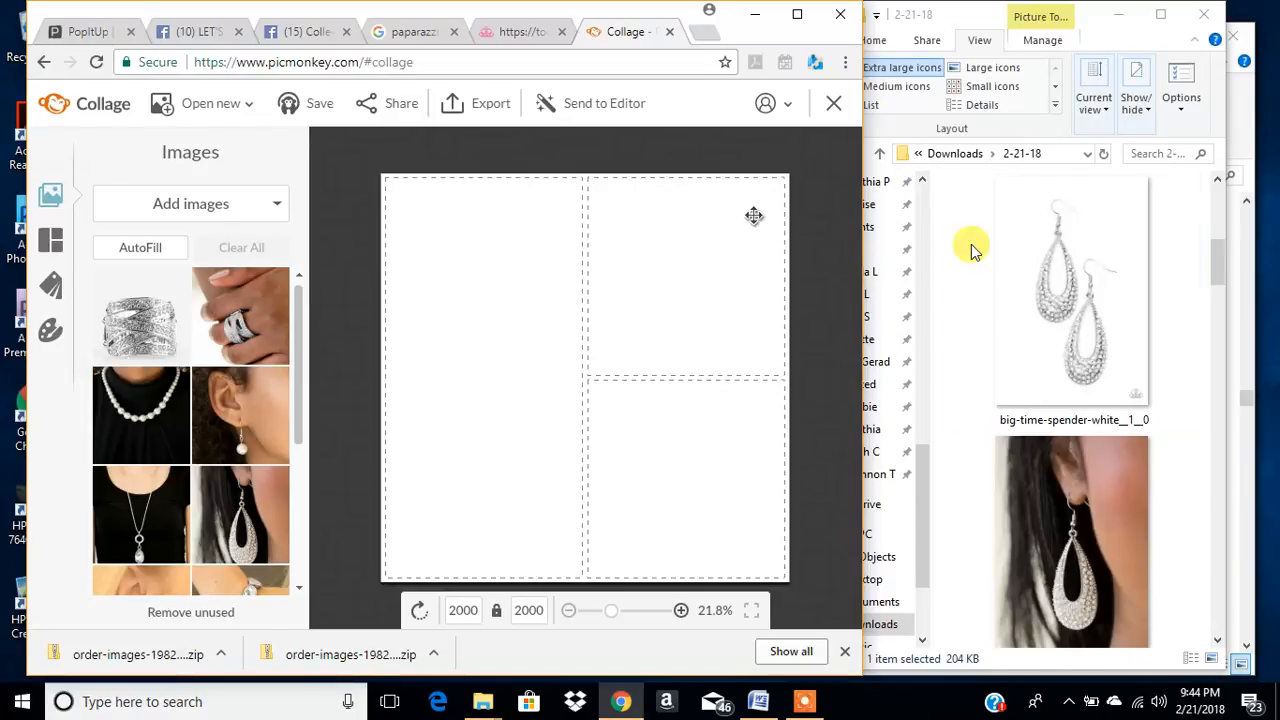
- Widen the 2-21-18 File Explorer window and show the Paparazzi orders list in Chrome
click(1073, 318)
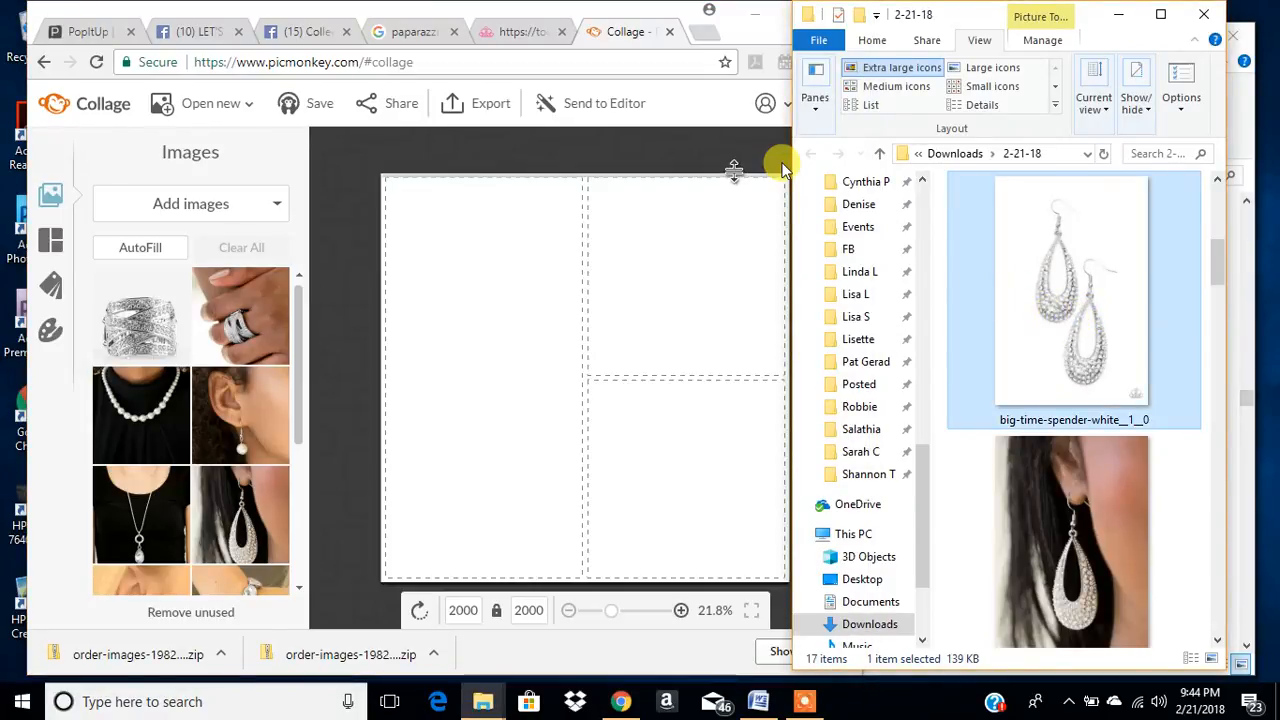
drag(790, 164, 320, 206)
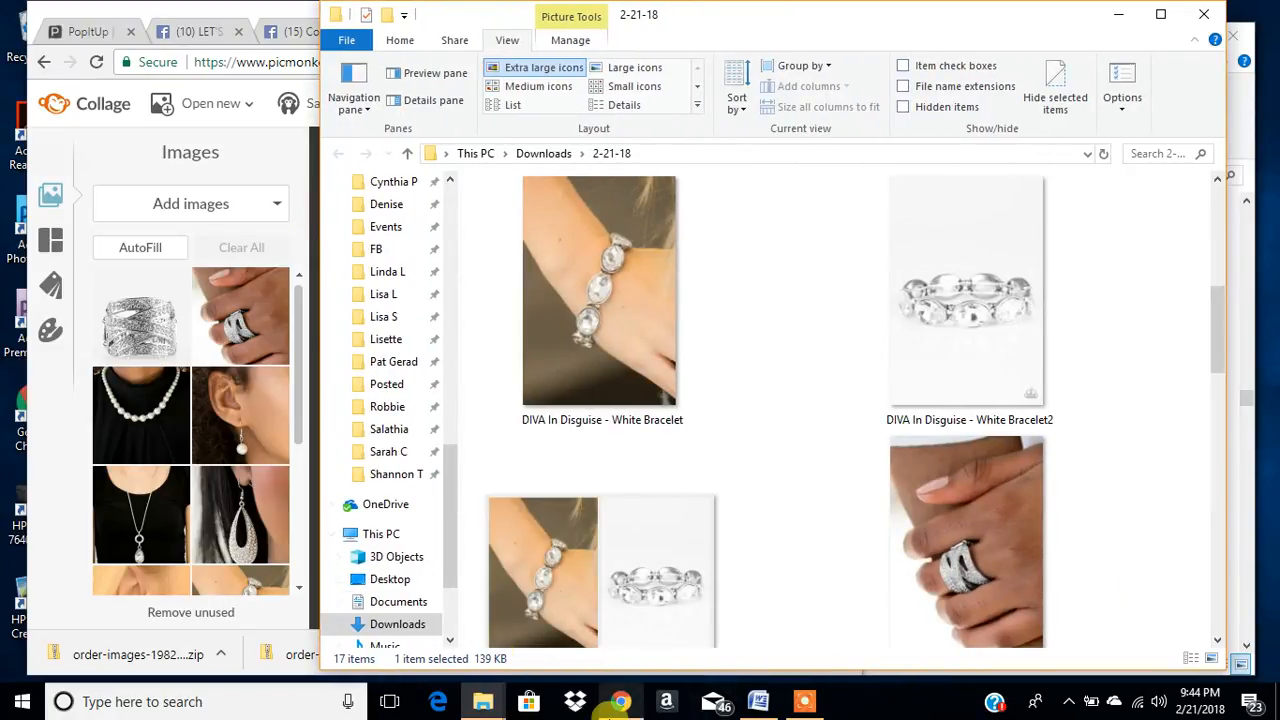
click(621, 700)
click(527, 30)
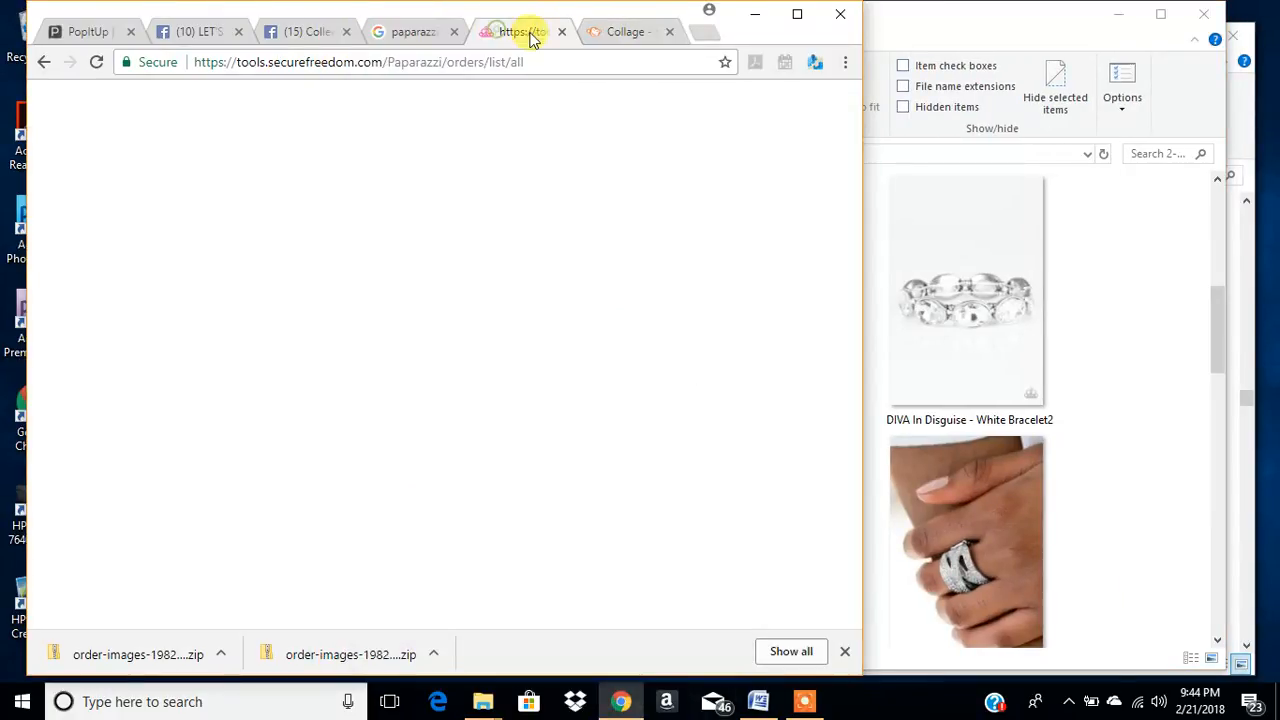
- Return to File Explorer and create a new folder inside the 2-21-18 folder
click(1027, 390)
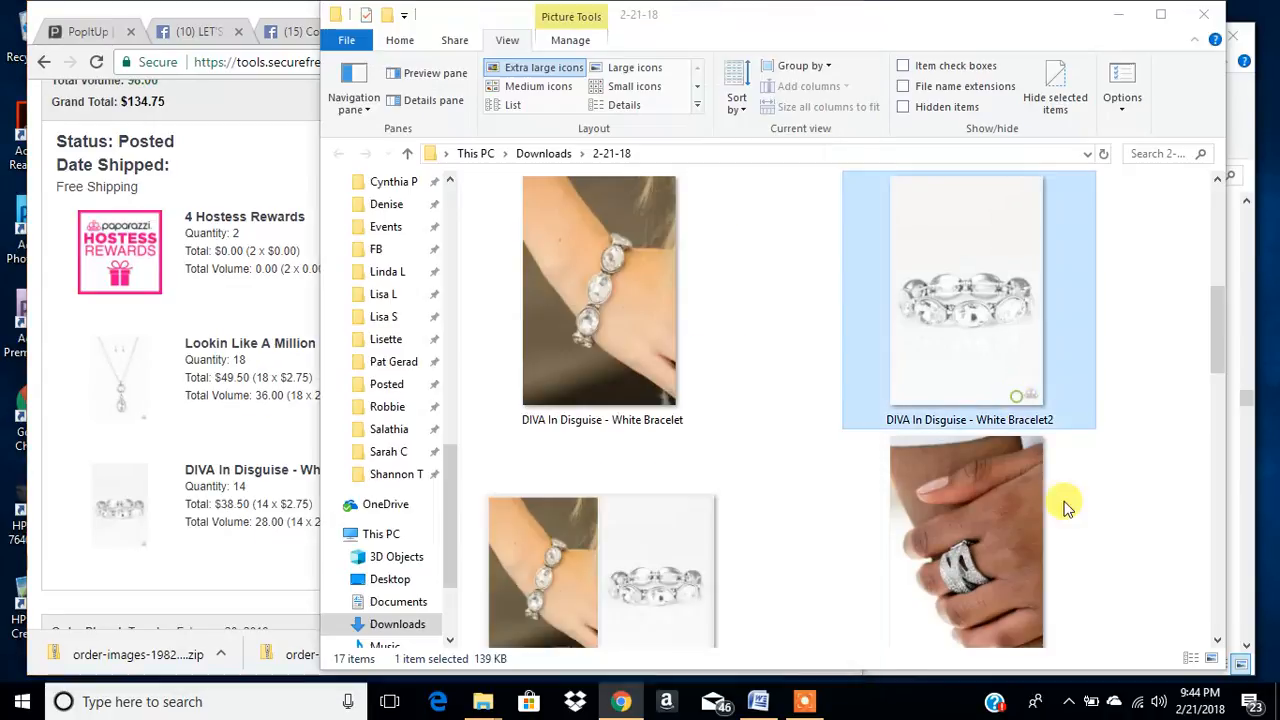
scroll(913, 465, up, 3)
scroll(911, 455, down, 10)
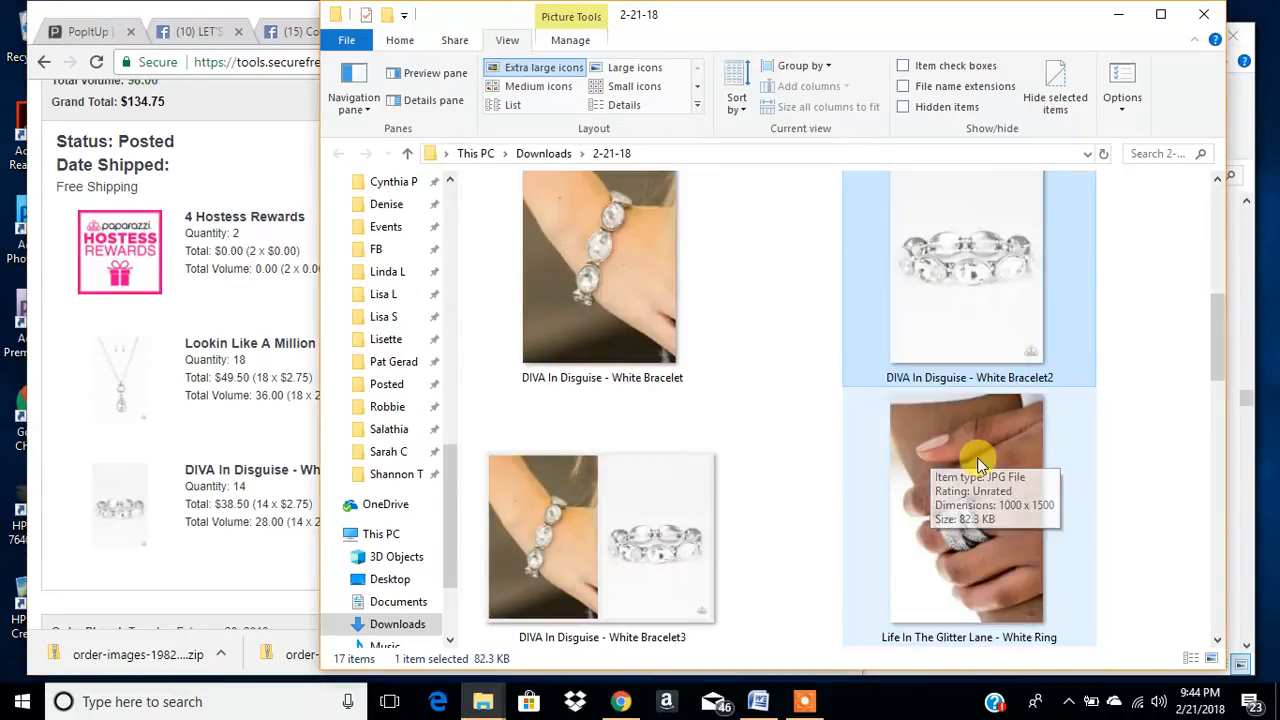
scroll(793, 435, up, 4)
click(763, 310)
right_click(764, 312)
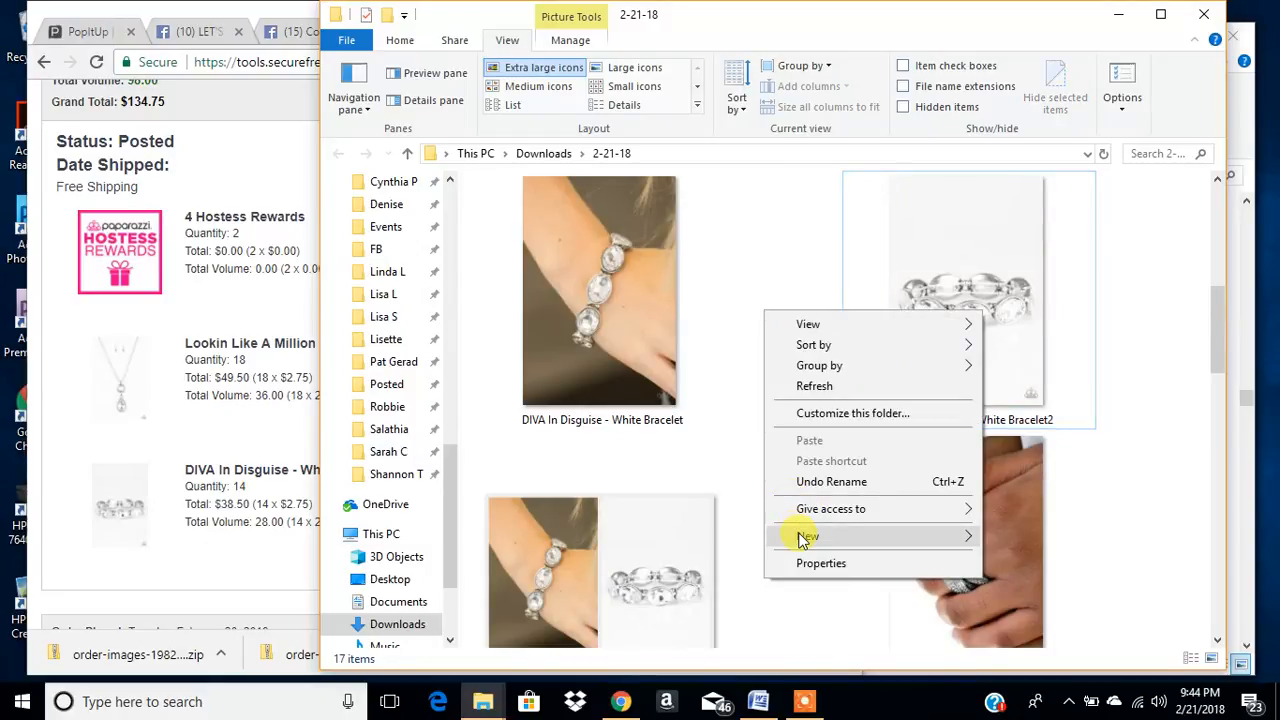
mouse_move(790, 534)
click(600, 538)
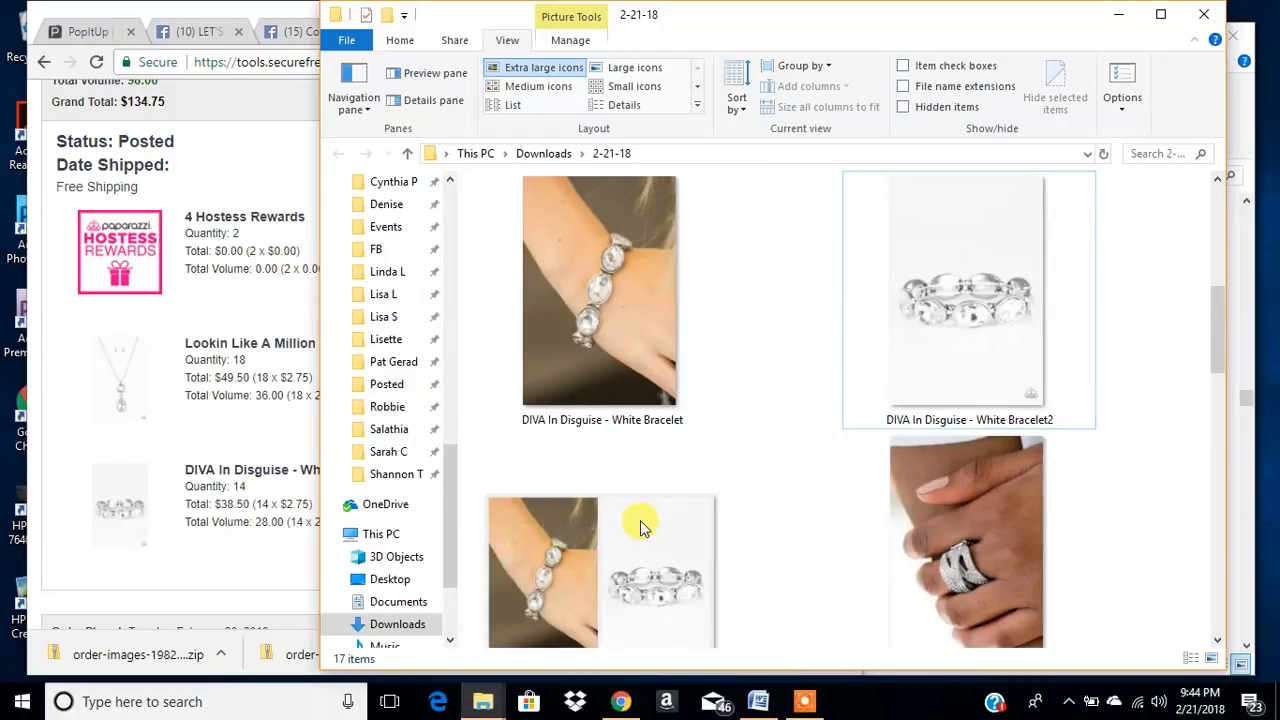
click(812, 405)
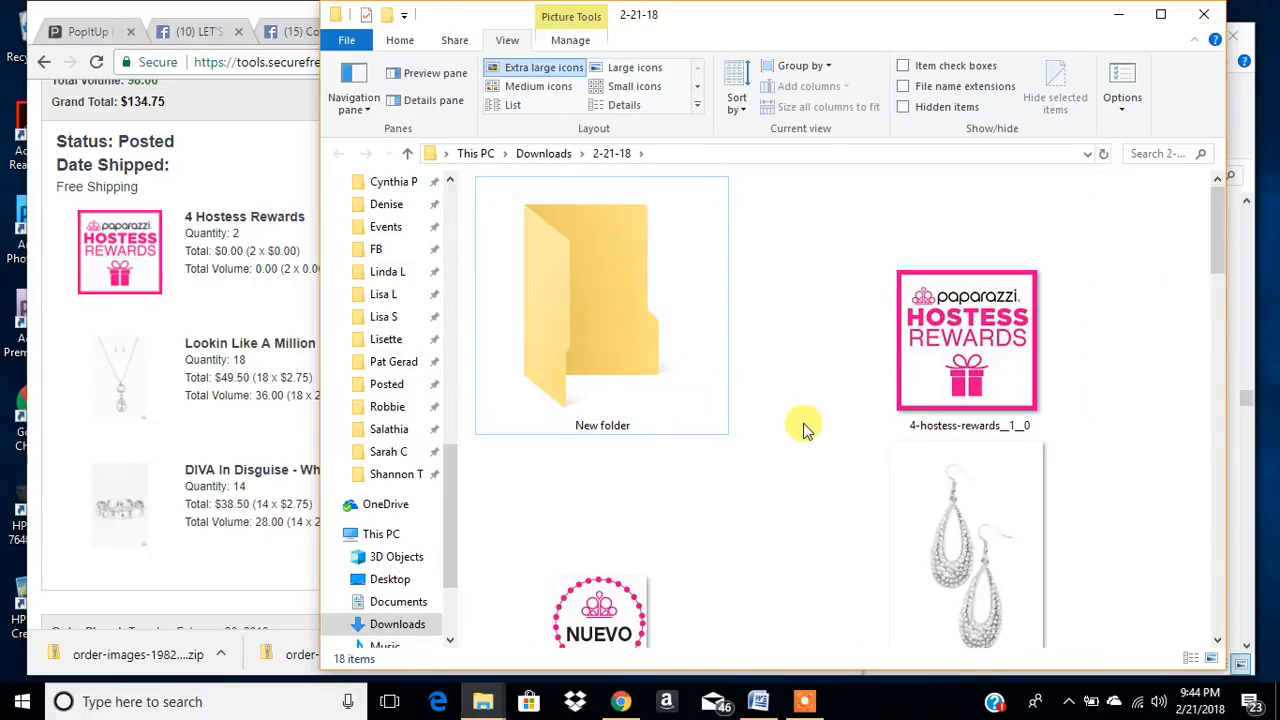
- Copy the DIVA In Disguise - White Bracelet3 and Life In The Glitter Lane - White Ring3 images into New folder
scroll(717, 400, down, 5)
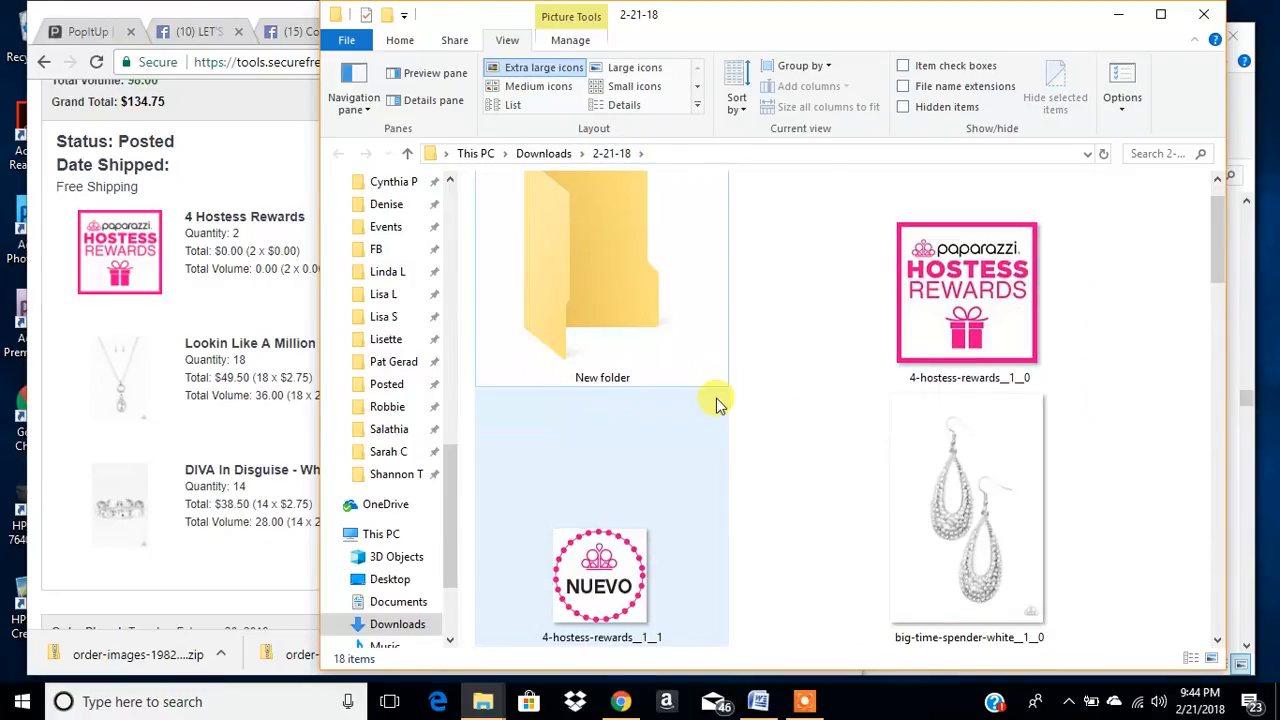
click(1014, 530)
scroll(975, 560, down, 2)
scroll(978, 553, down, 2)
click(624, 578)
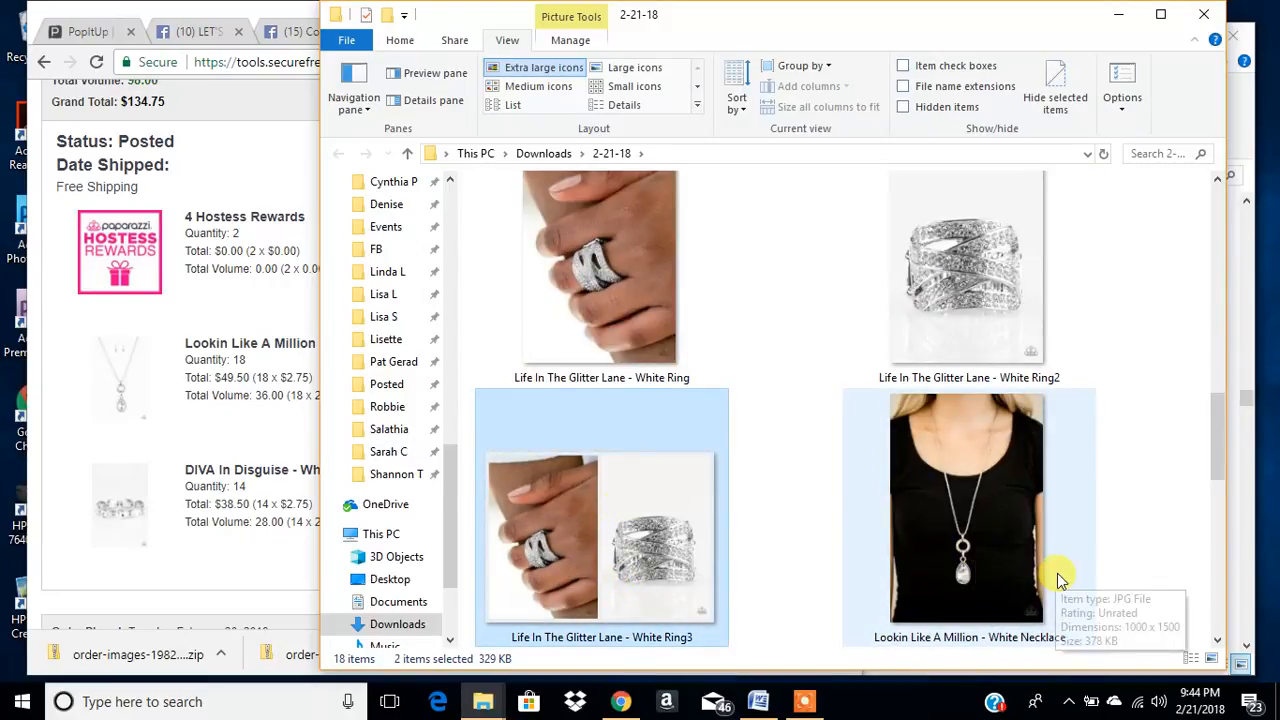
scroll(1057, 573, up, 9)
double_click(577, 305)
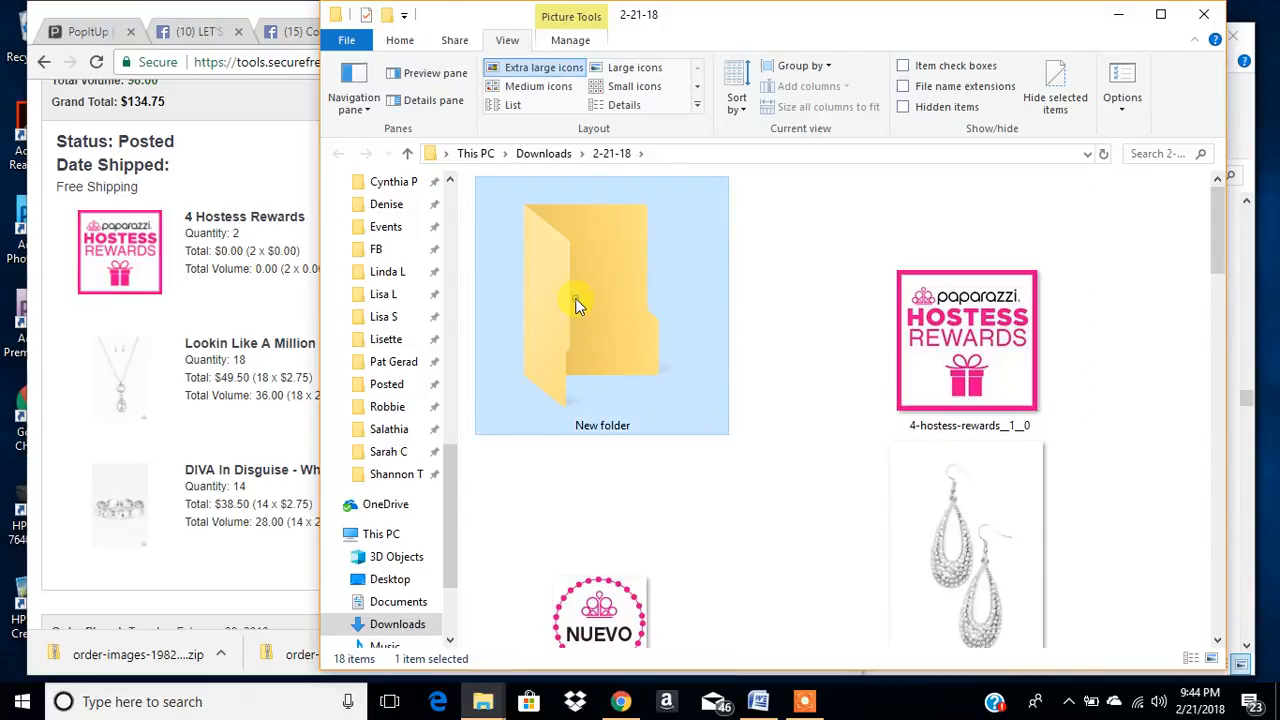
key(ctrl+v)
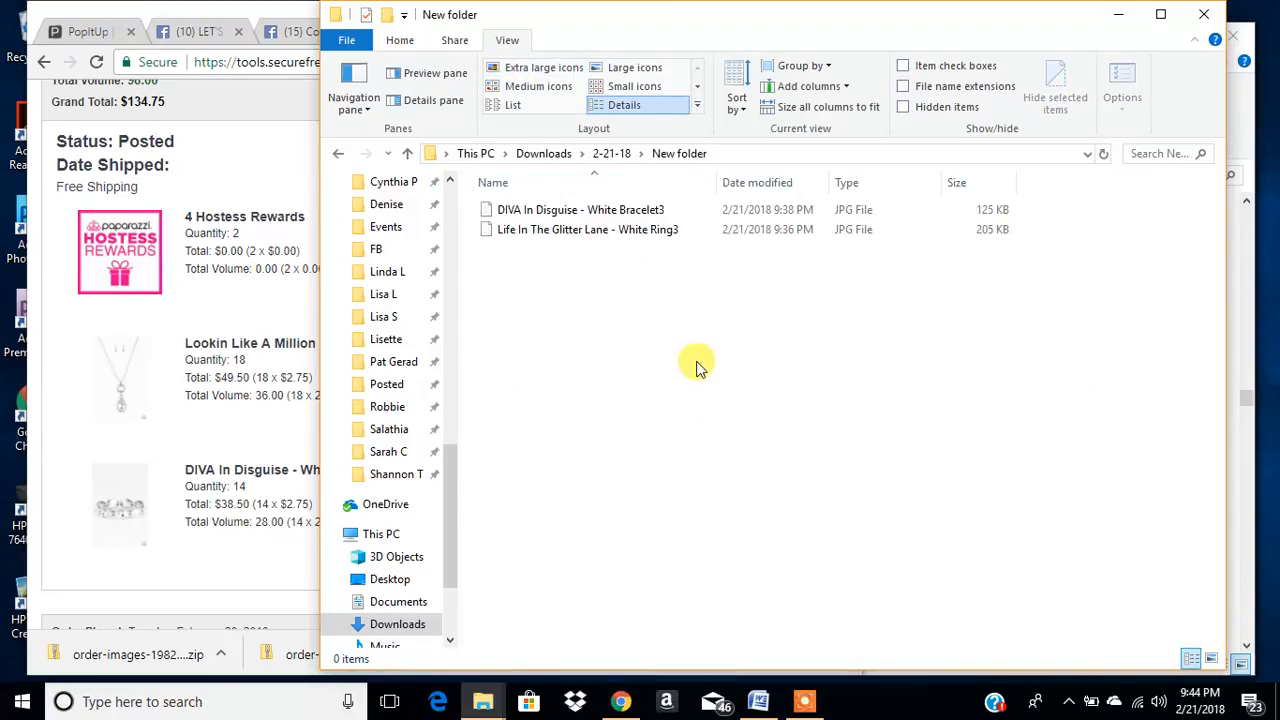
- Narrow the Chrome orders window and the New folder window so that they sit side by side without overlapping
click(277, 294)
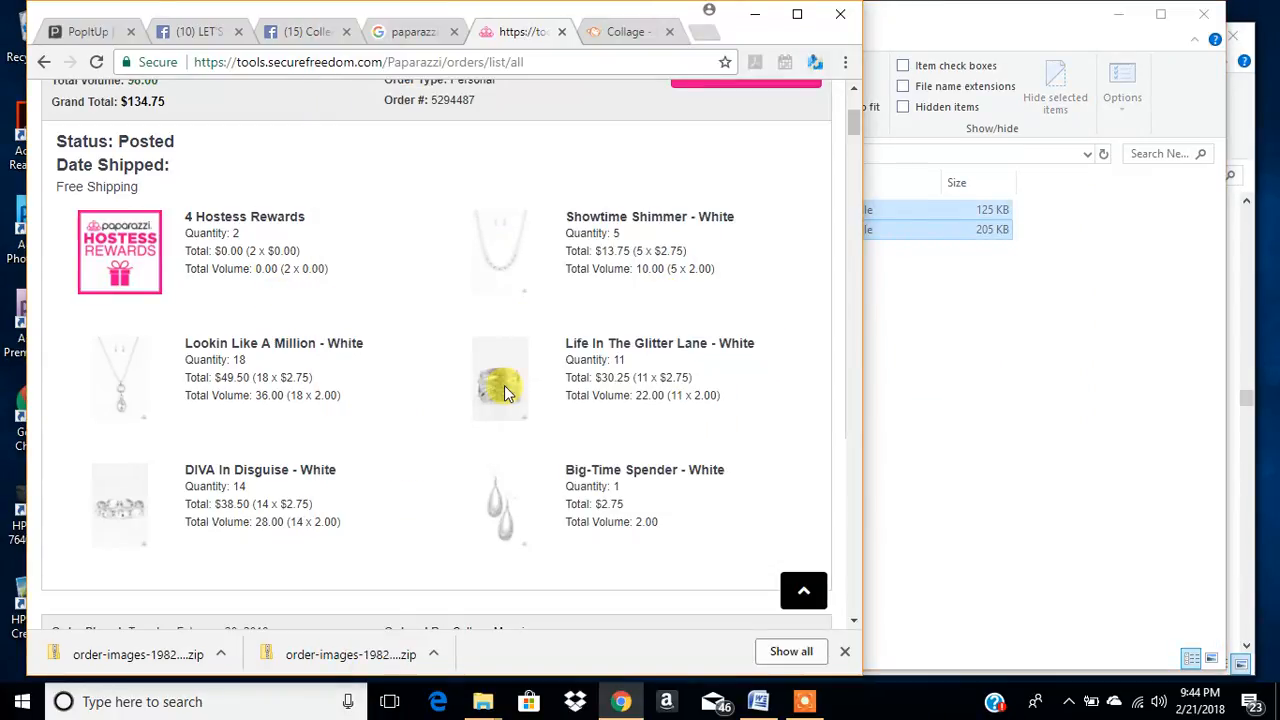
drag(864, 310, 698, 335)
click(783, 273)
click(754, 208)
drag(783, 22, 831, 42)
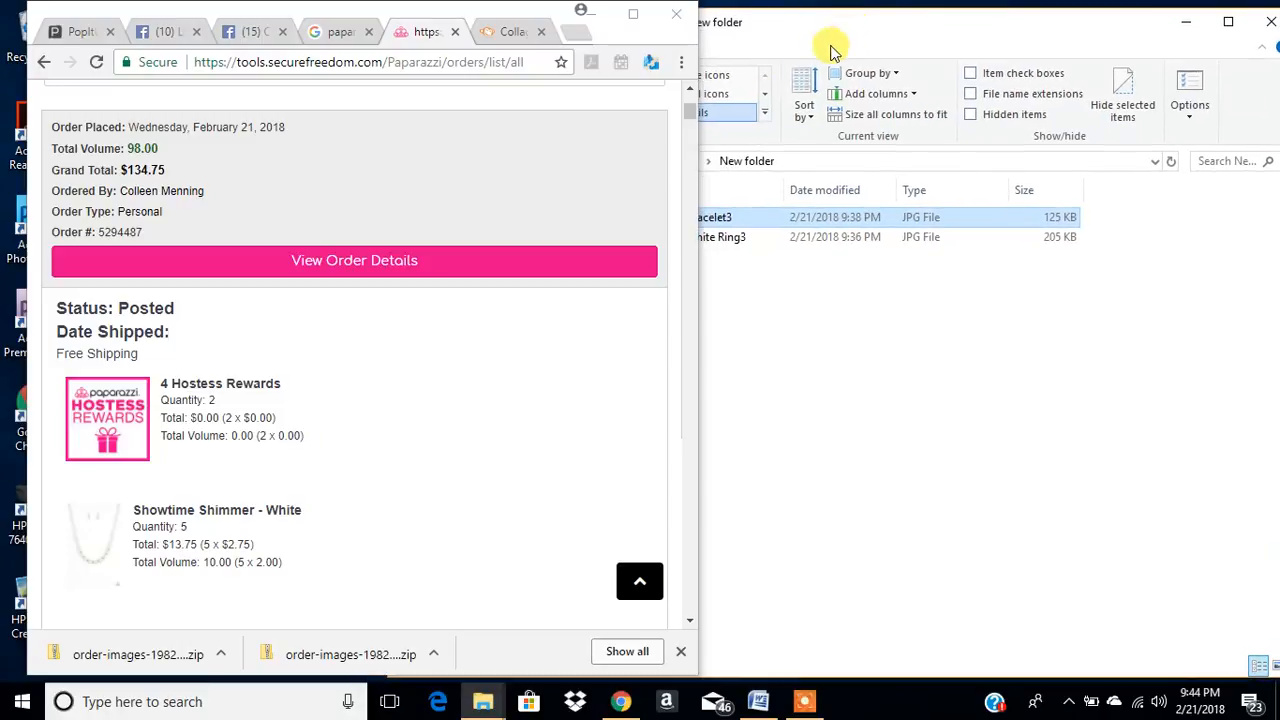
click(771, 249)
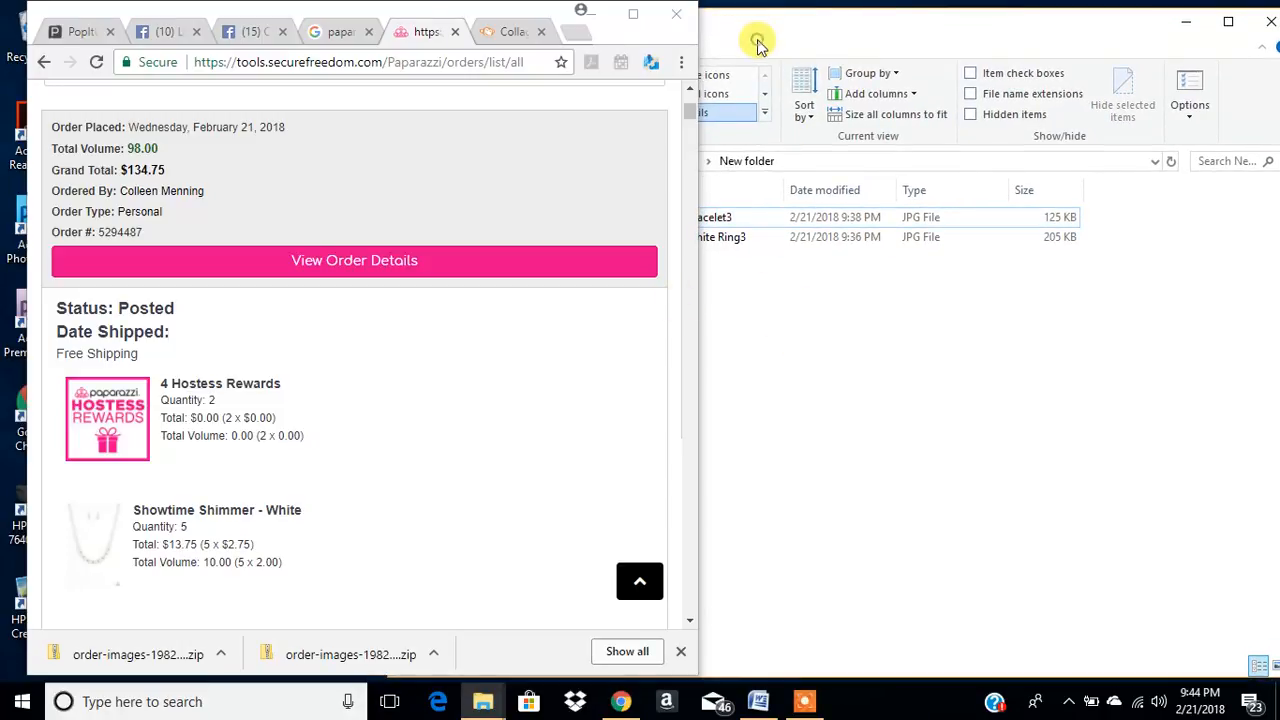
click(590, 16)
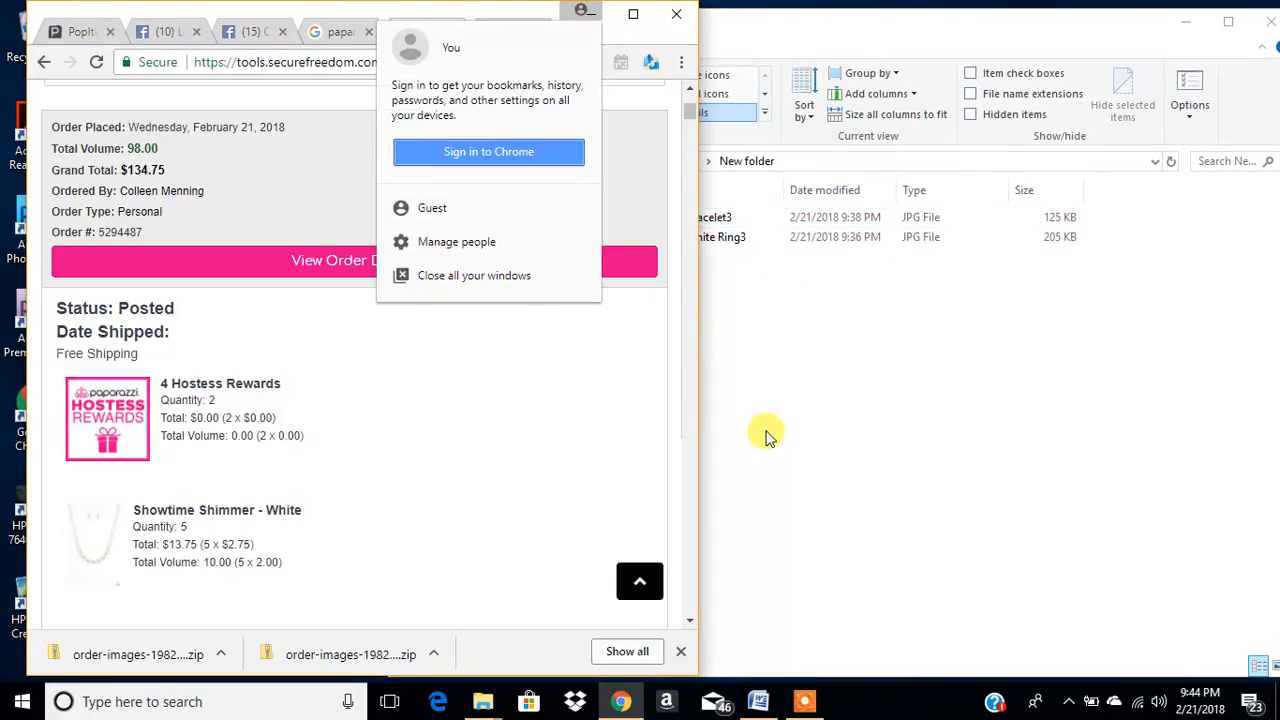
click(455, 405)
click(805, 402)
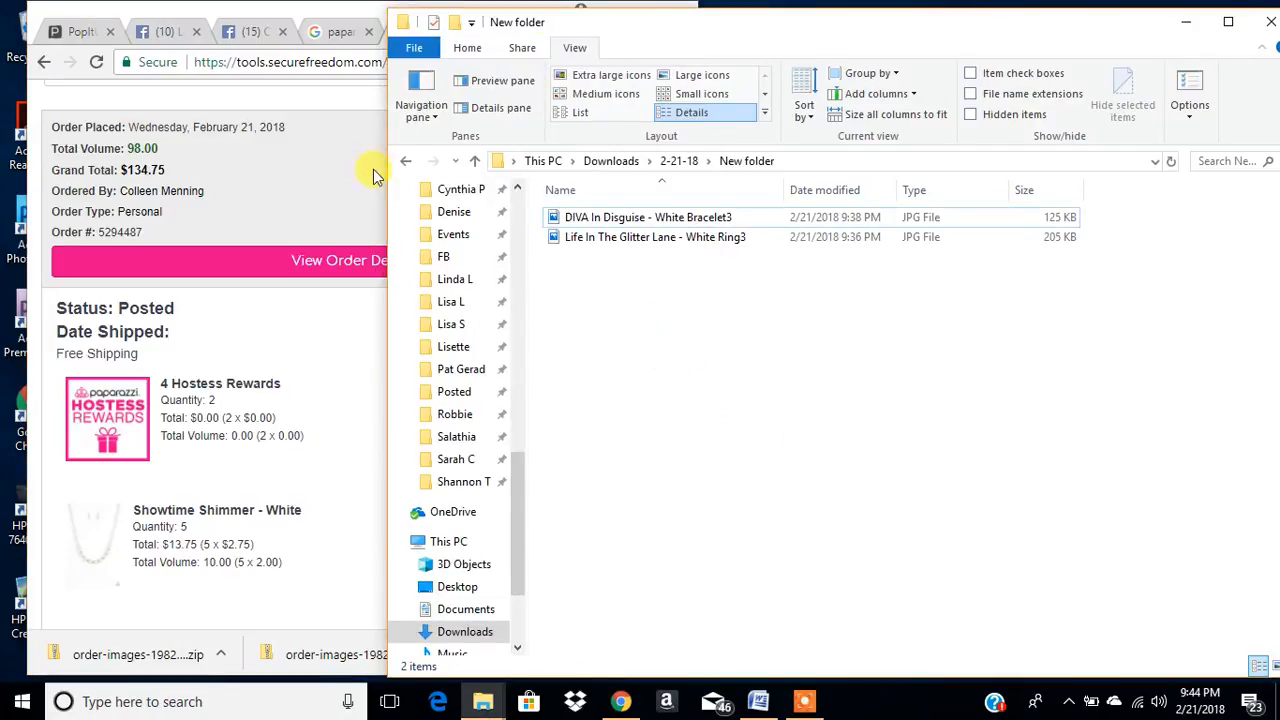
drag(386, 163, 690, 210)
click(1134, 358)
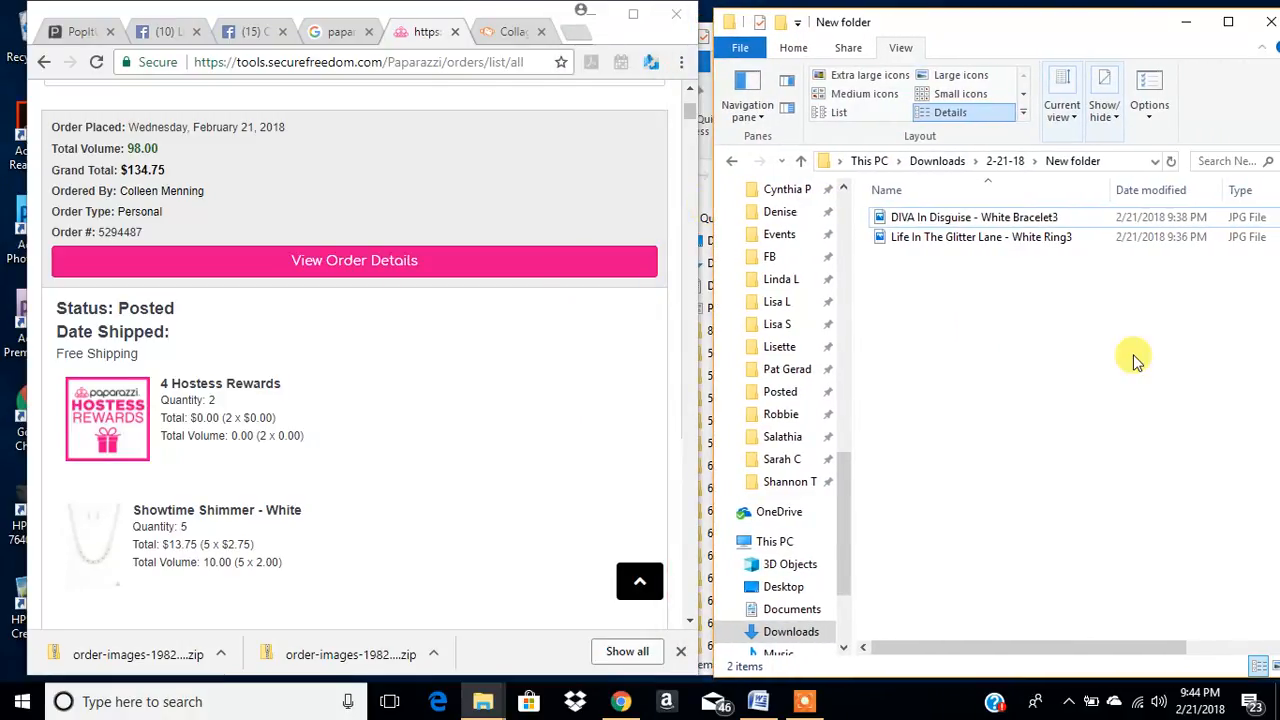
- Bring the order's Life In The Glitter Lane entry into view, select its Ring3 image and display New folder as large icons
click(432, 412)
scroll(432, 412, down, 3)
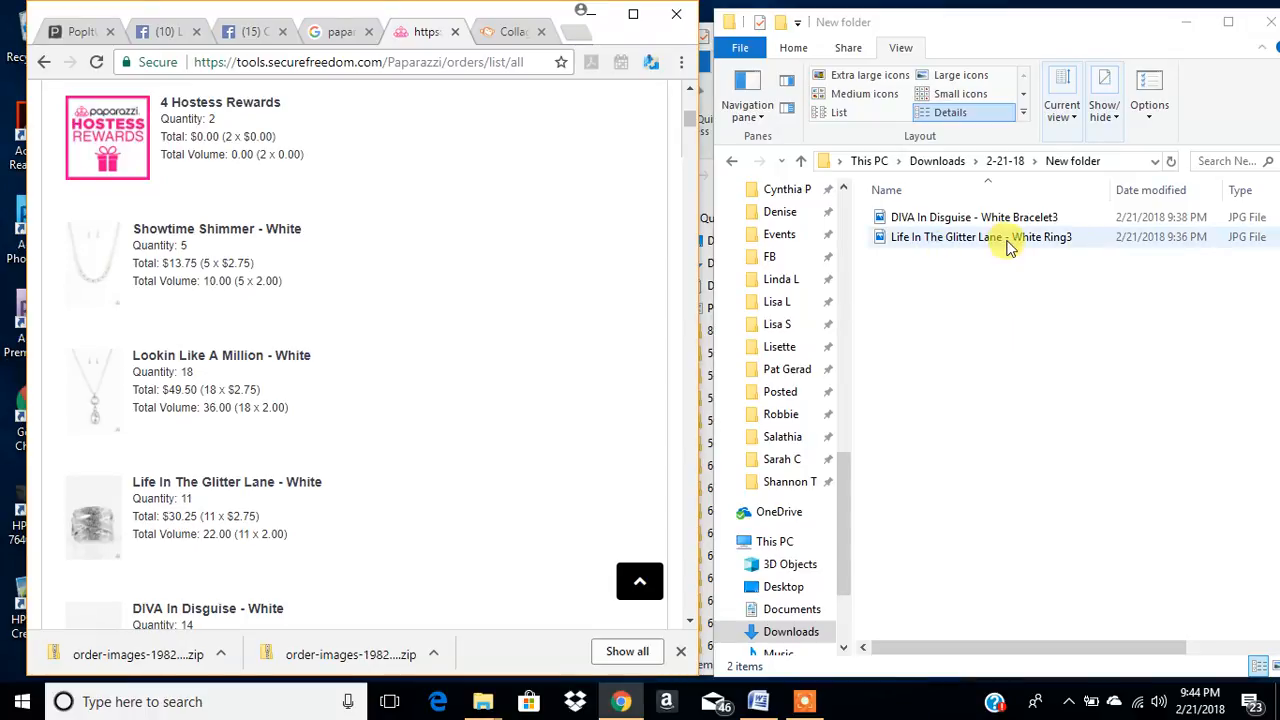
click(914, 238)
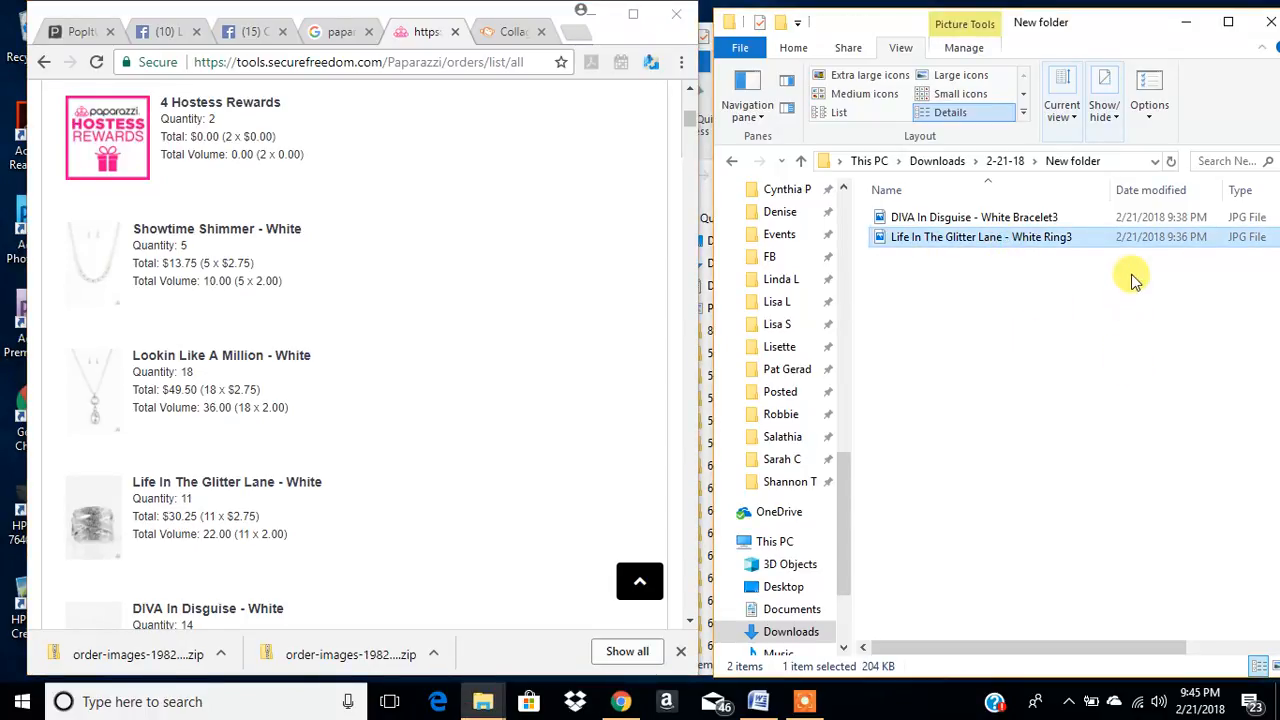
click(954, 77)
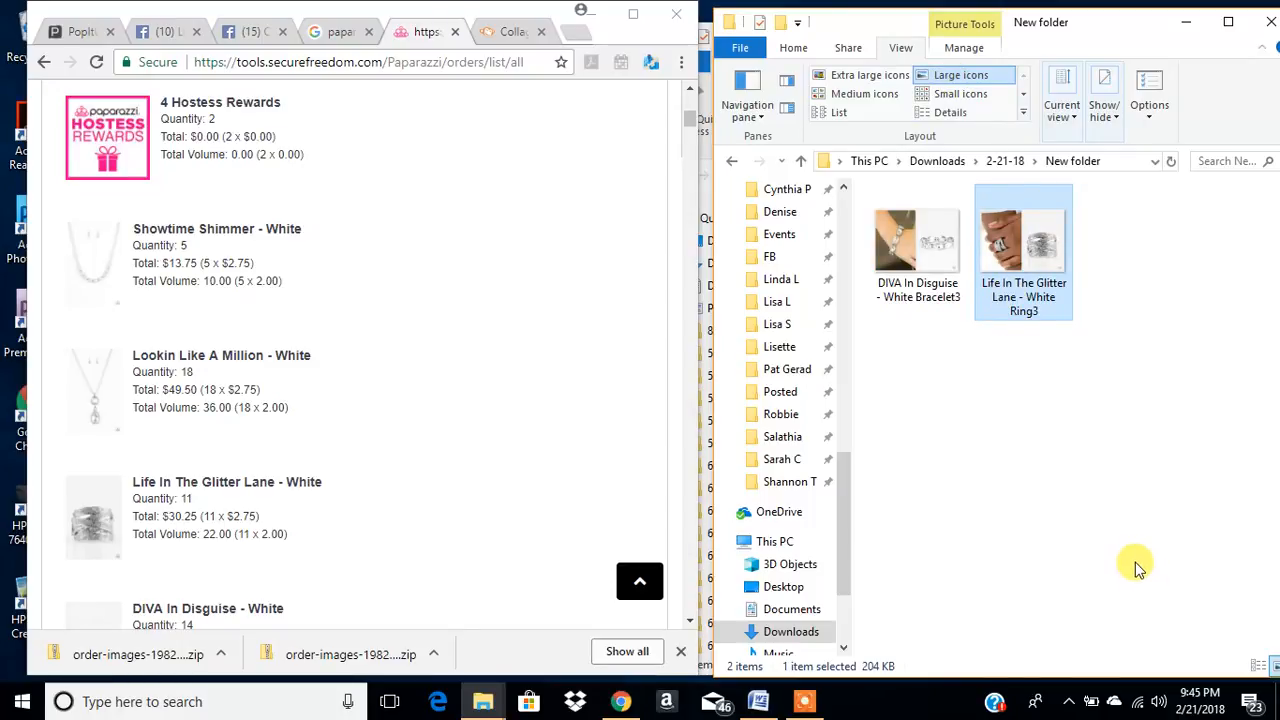
- Paste five copies of the Life In The Glitter Lane - White Ring3 image into New folder
key(ctrl+v)
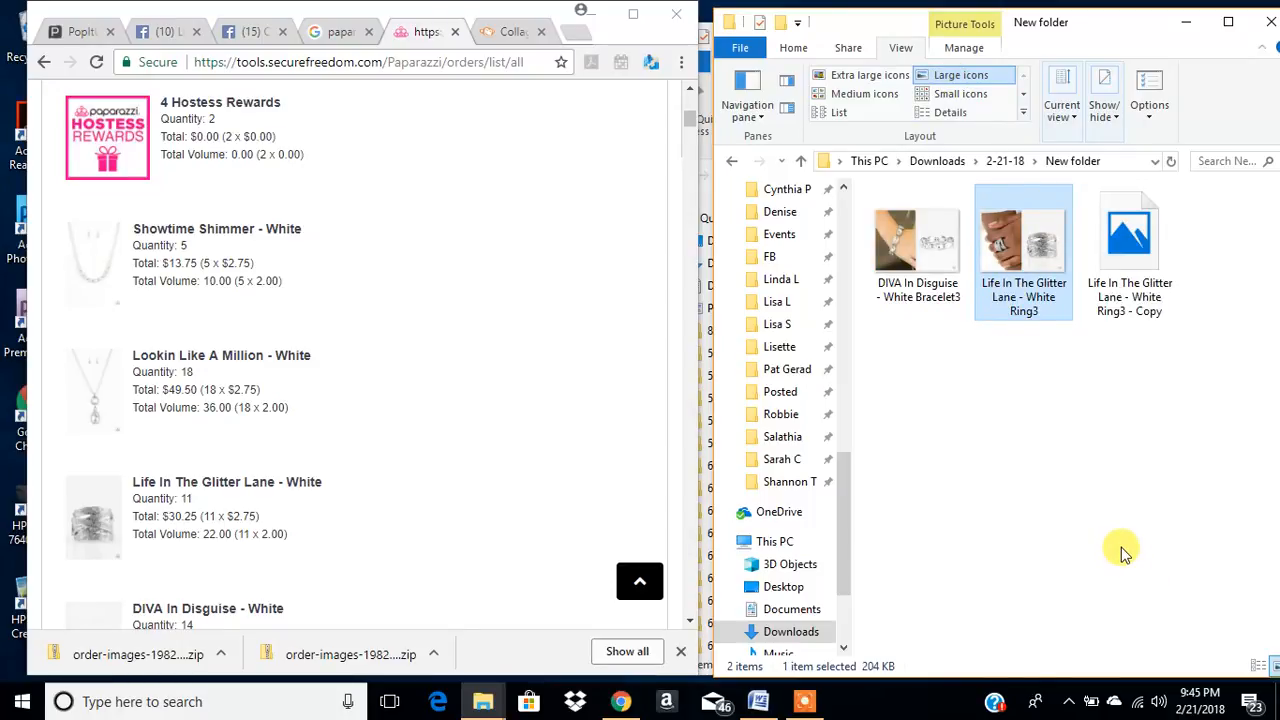
key(ctrl+v)
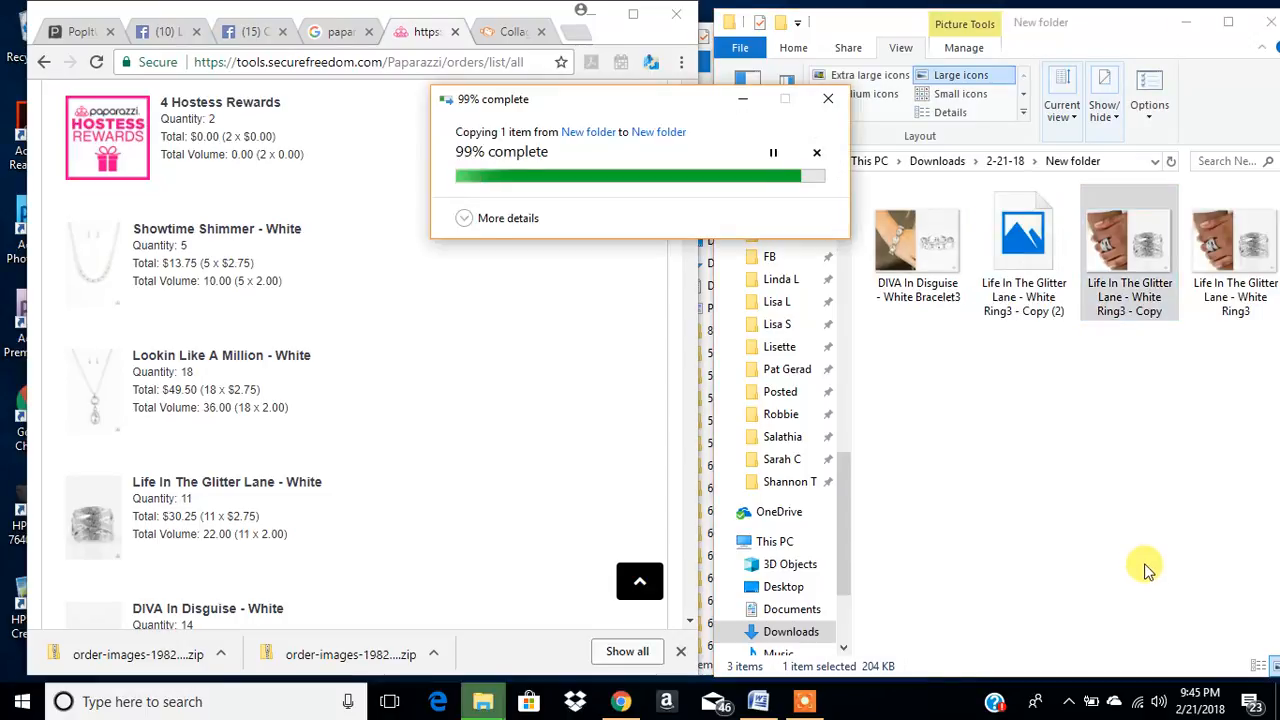
key(ctrl+v)
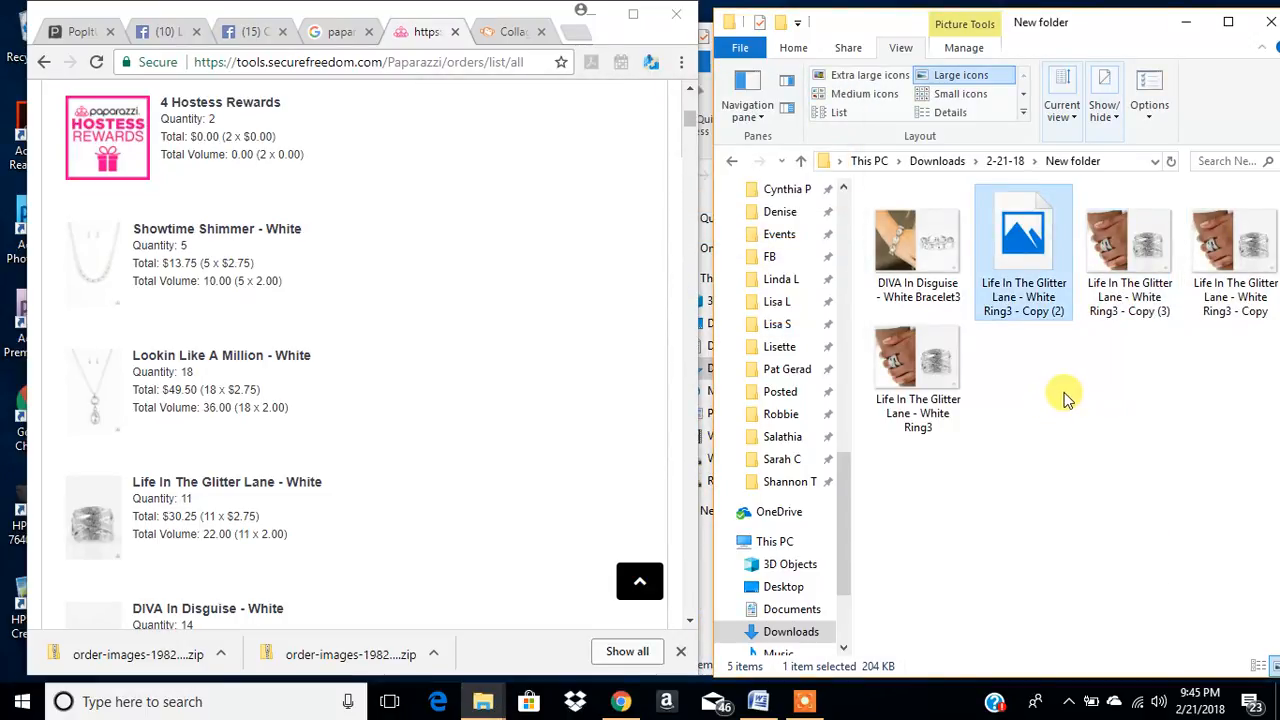
key(ctrl+v)
key(ctrl+v)
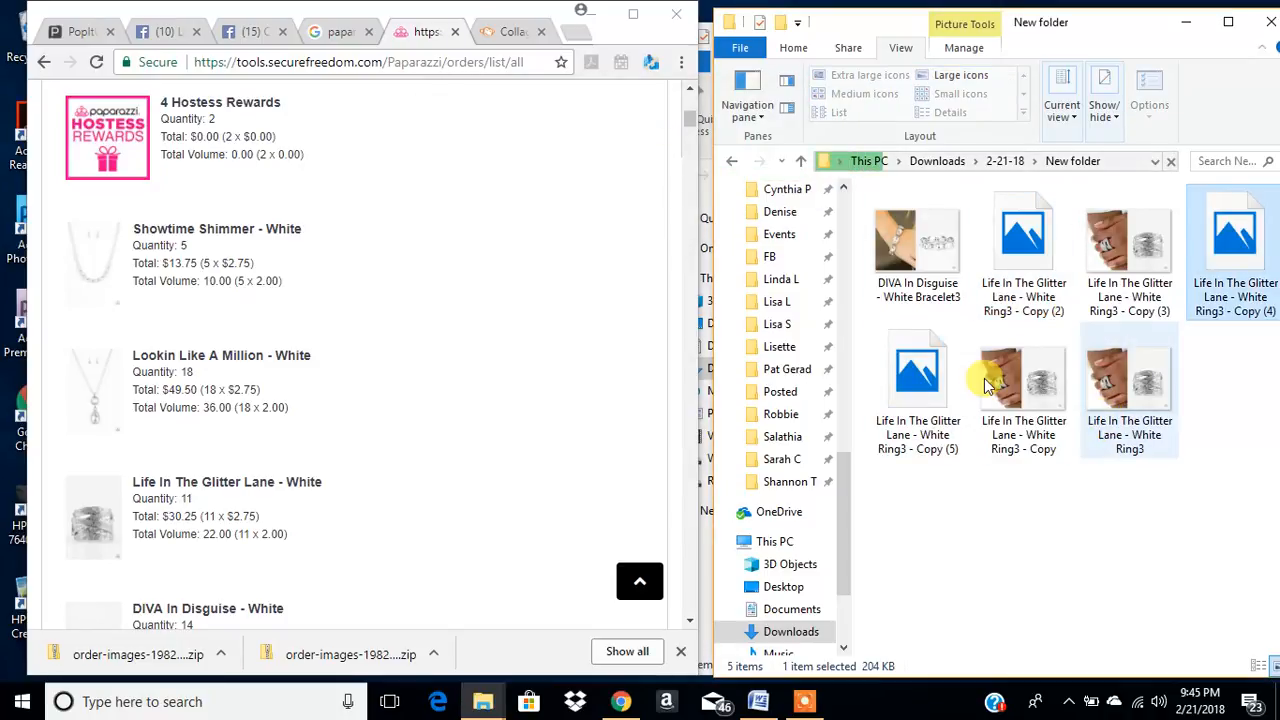
- Duplicate five of the Life In The Glitter Lane ring images within New folder and clear the selection
click(1136, 399)
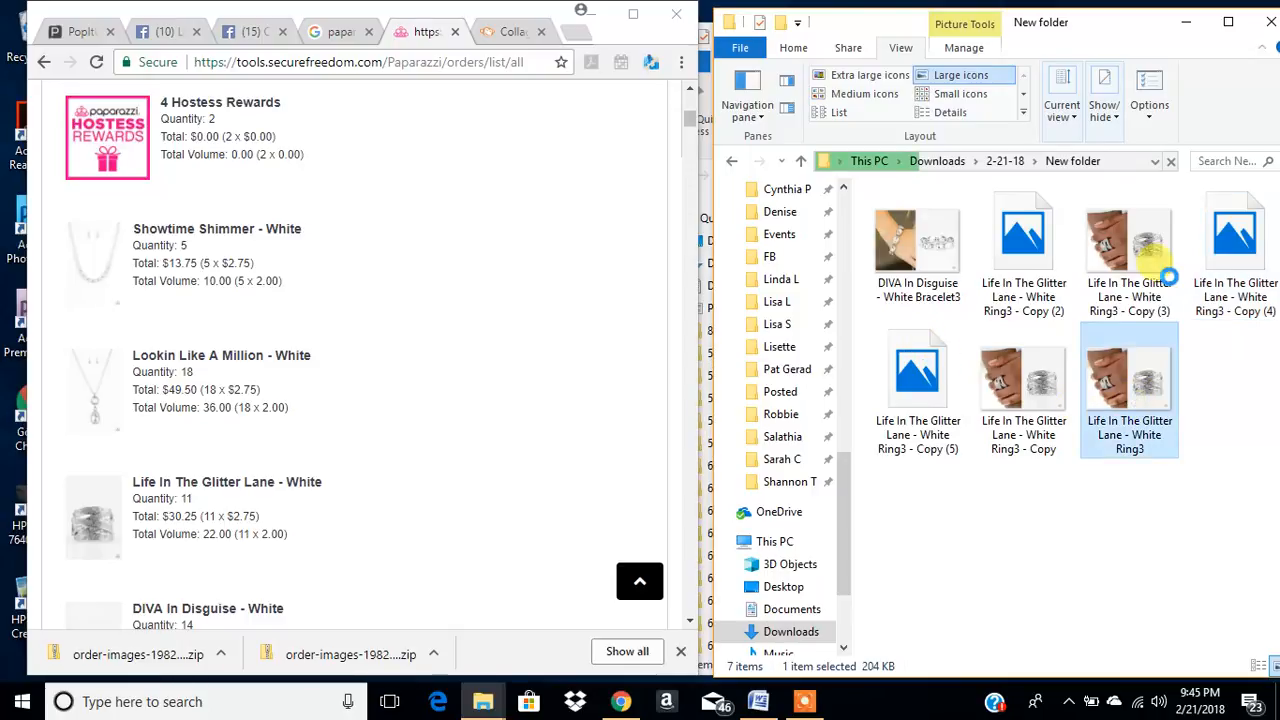
shift+click(1136, 265)
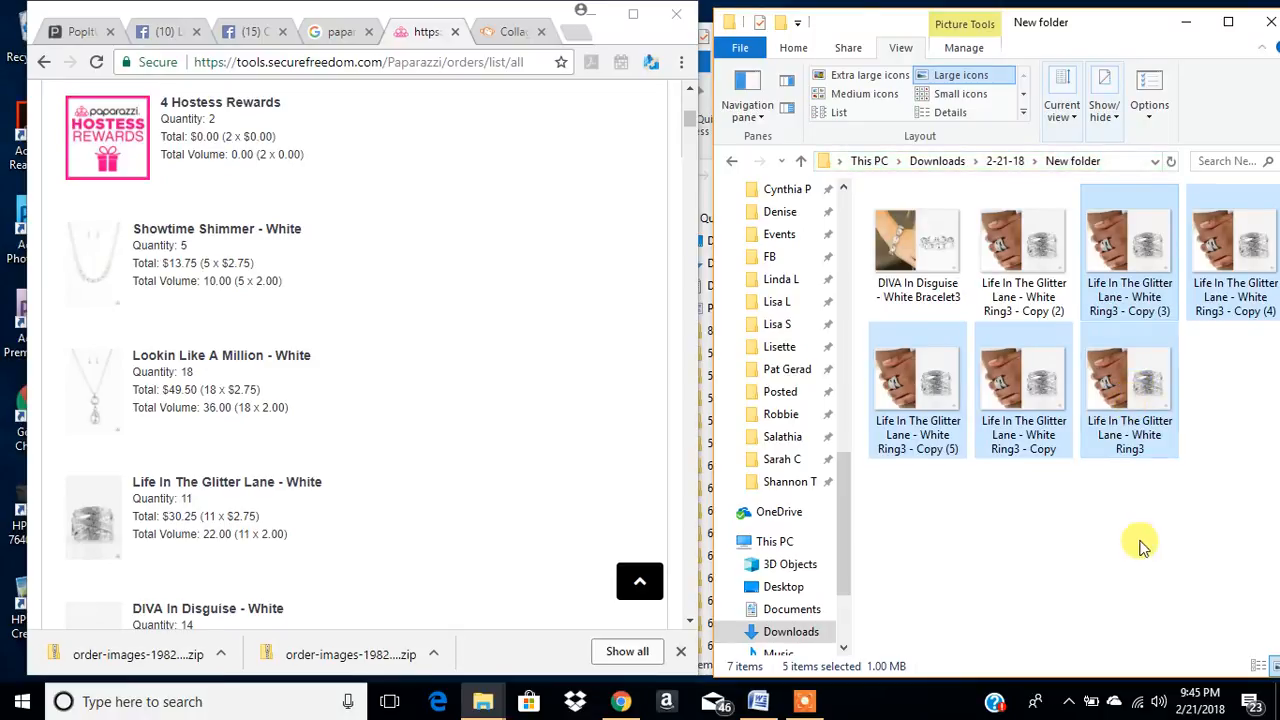
key(ctrl+v)
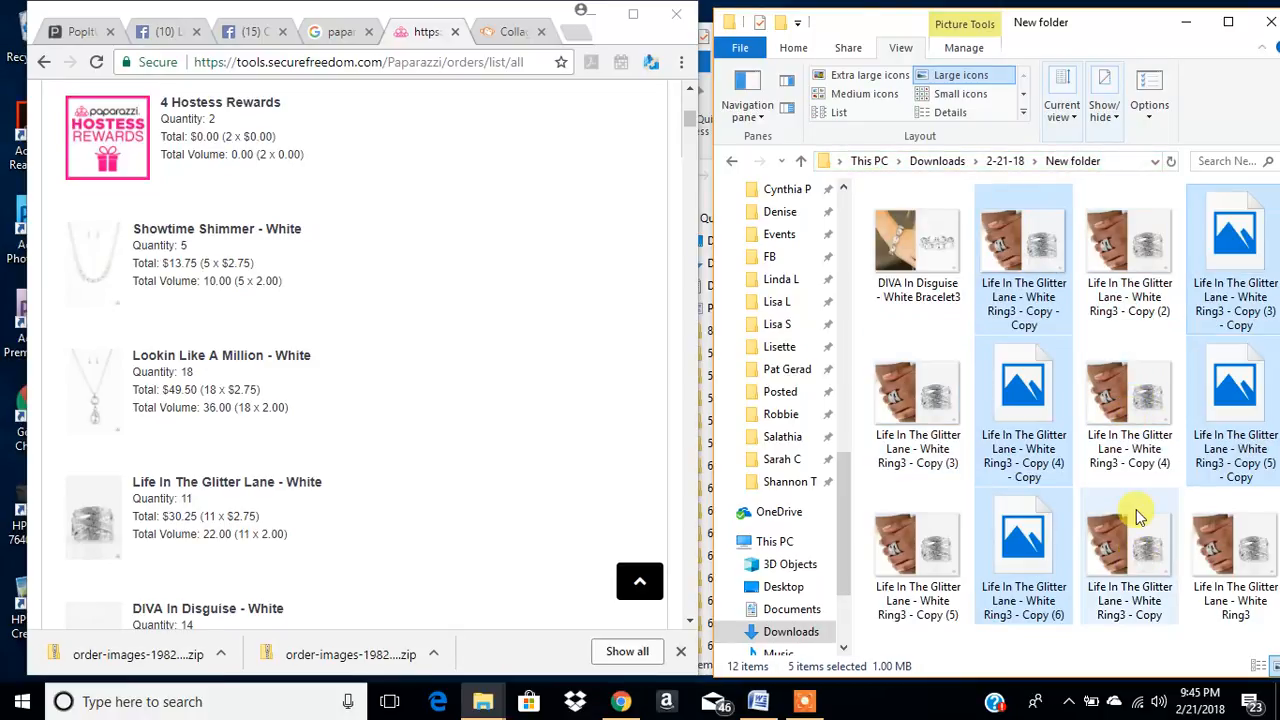
click(1075, 338)
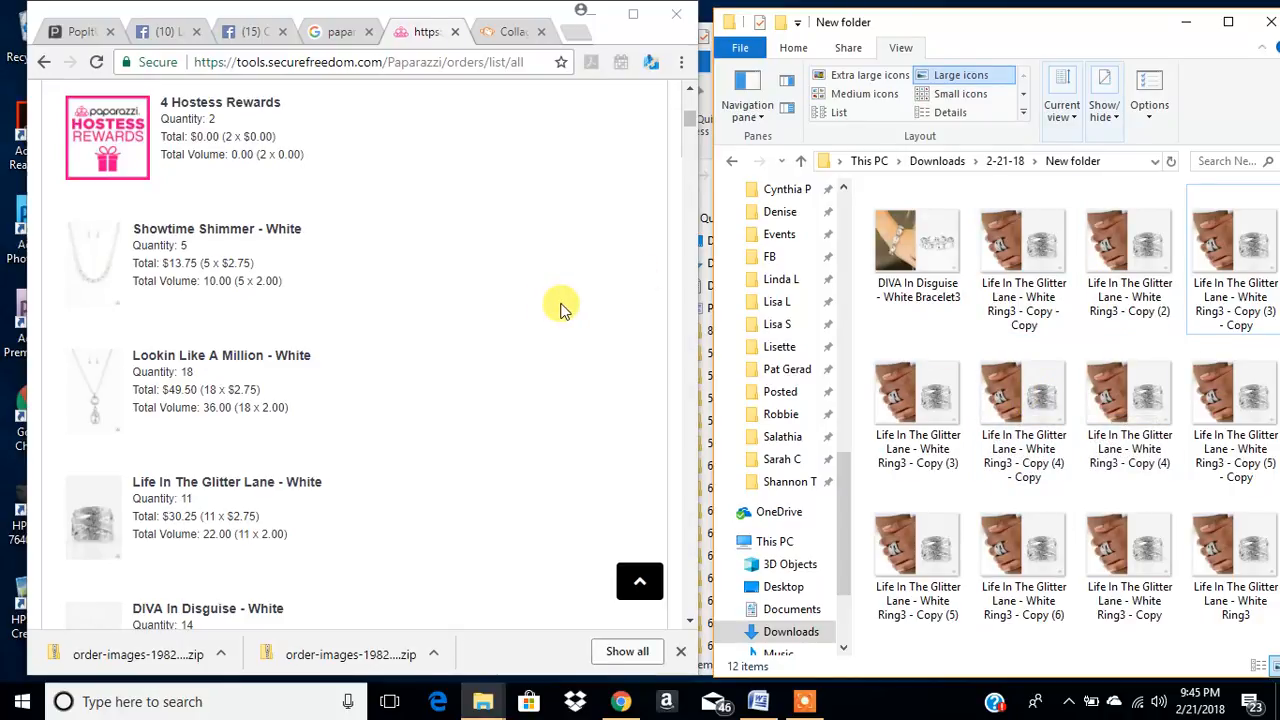
- Select the first three ring copies in New folder, then return to the 2-21-18 folder and slightly widen its window
click(1022, 260)
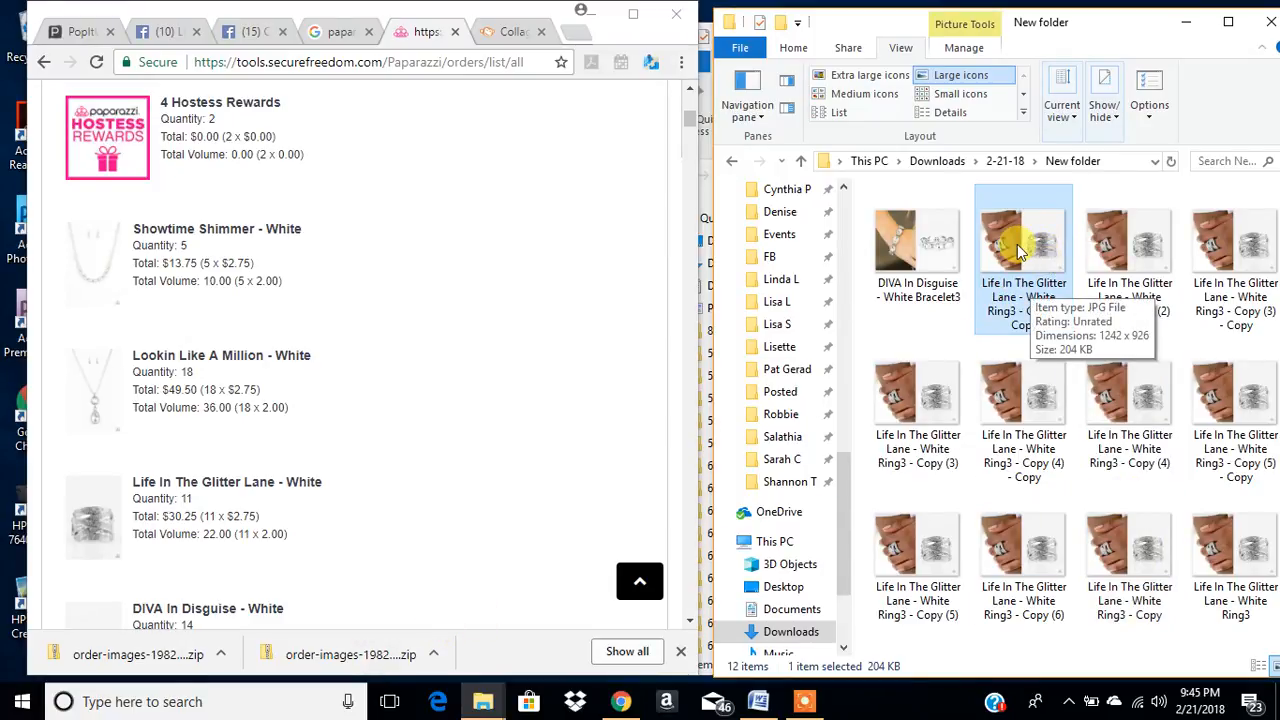
shift+click(1227, 250)
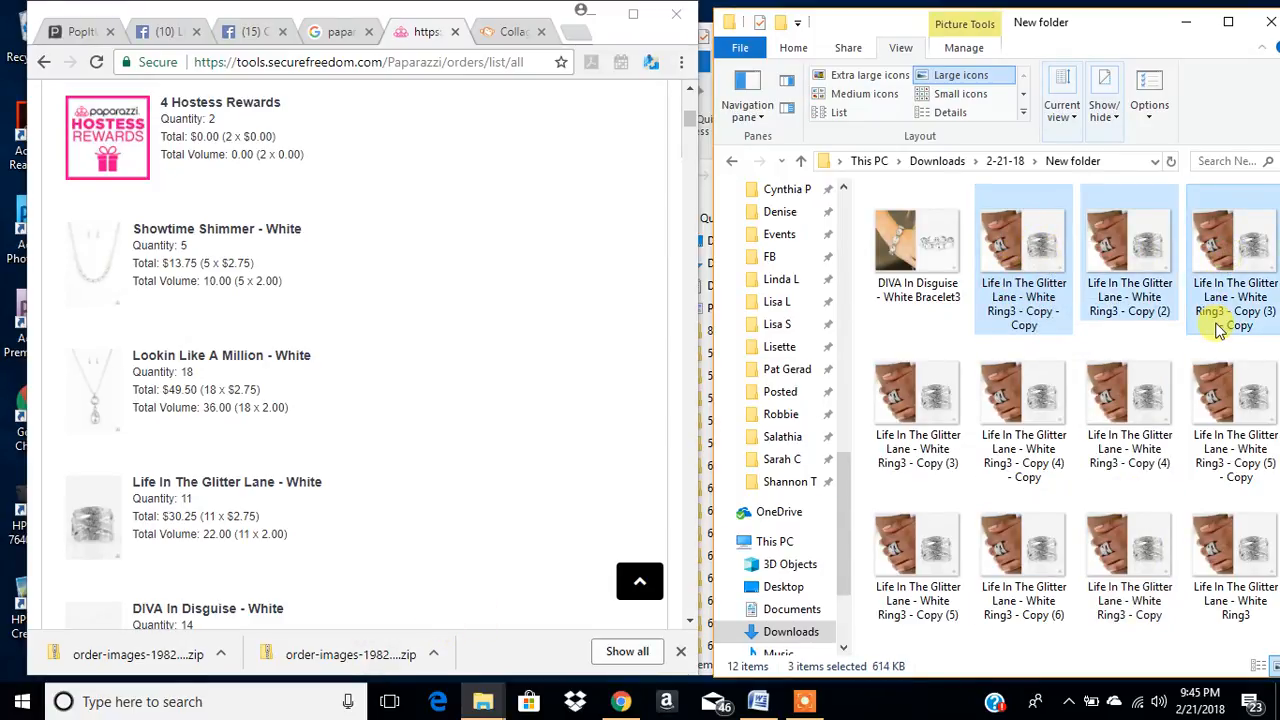
drag(1220, 330, 1132, 446)
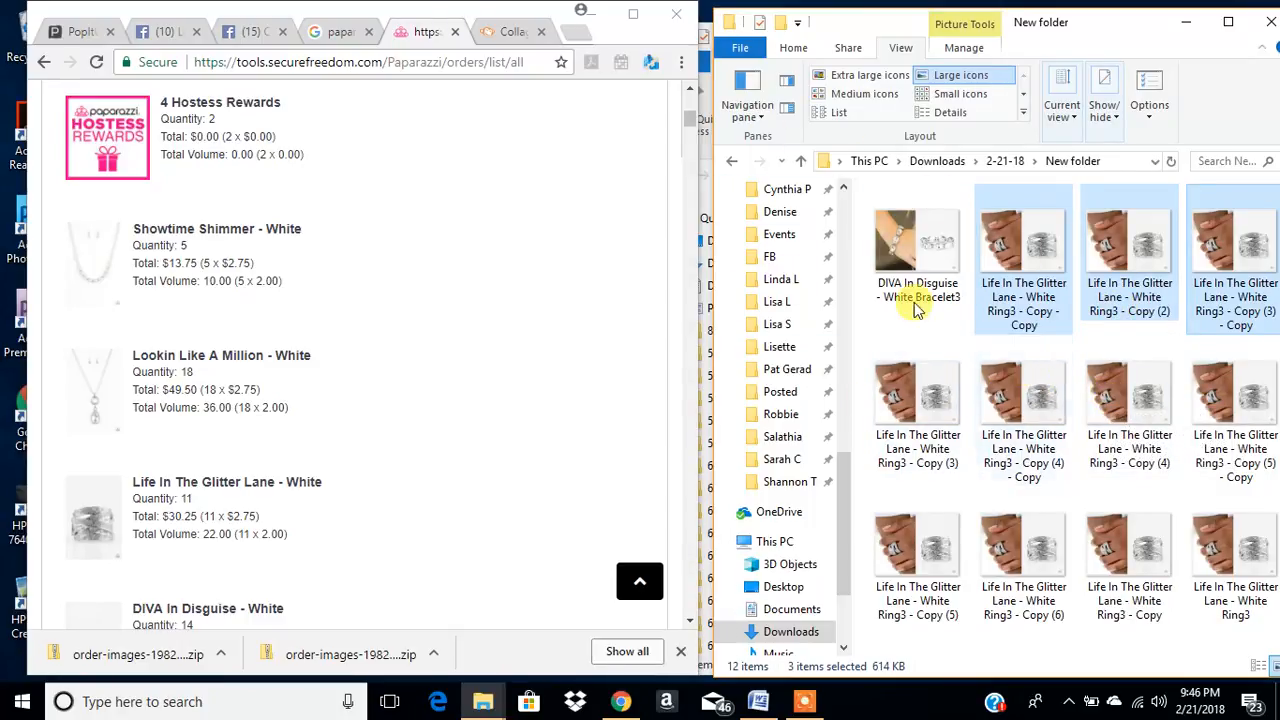
drag(707, 193, 689, 190)
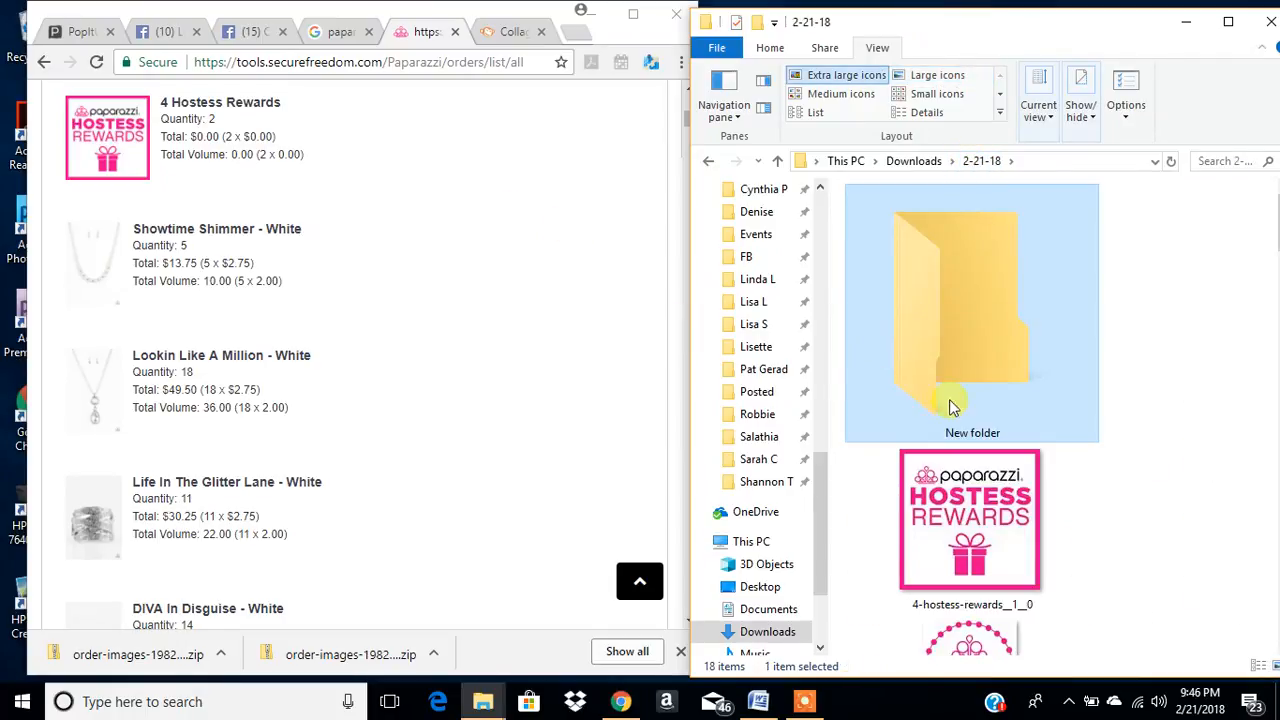
- Switch to Chrome and look through the earlier orders in the Paparazzi orders list
click(423, 296)
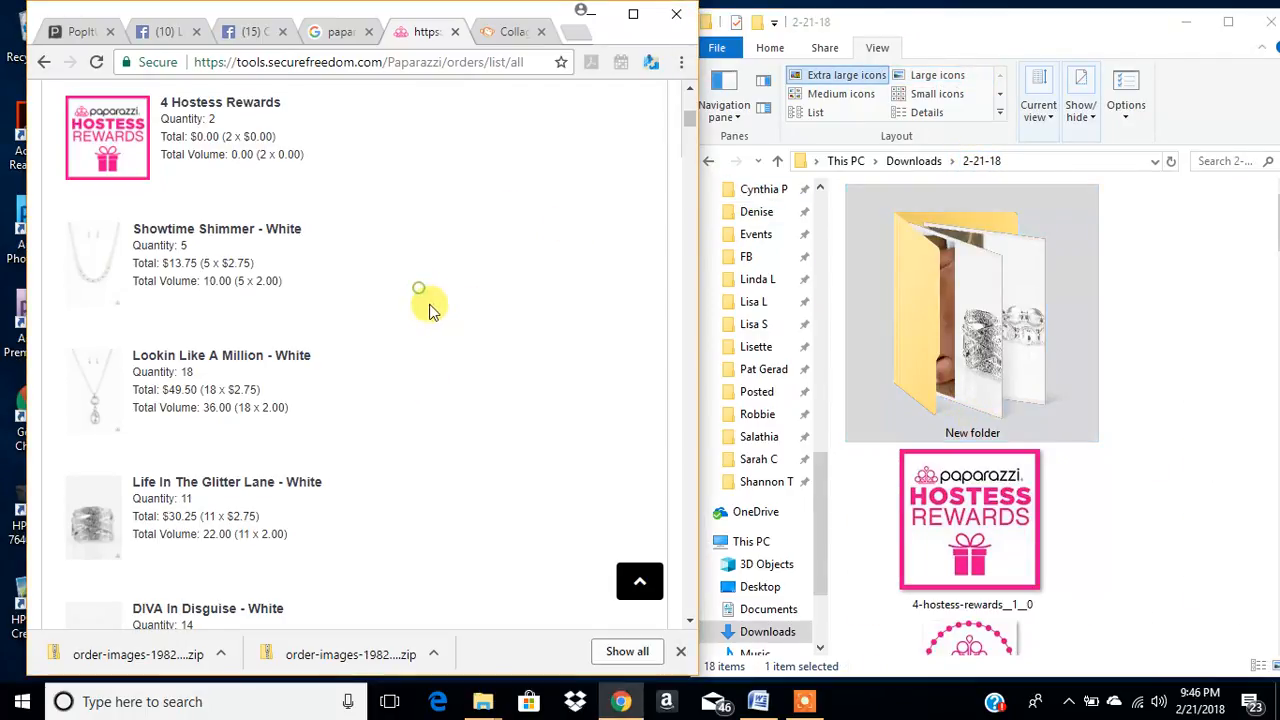
scroll(508, 331, down, 10)
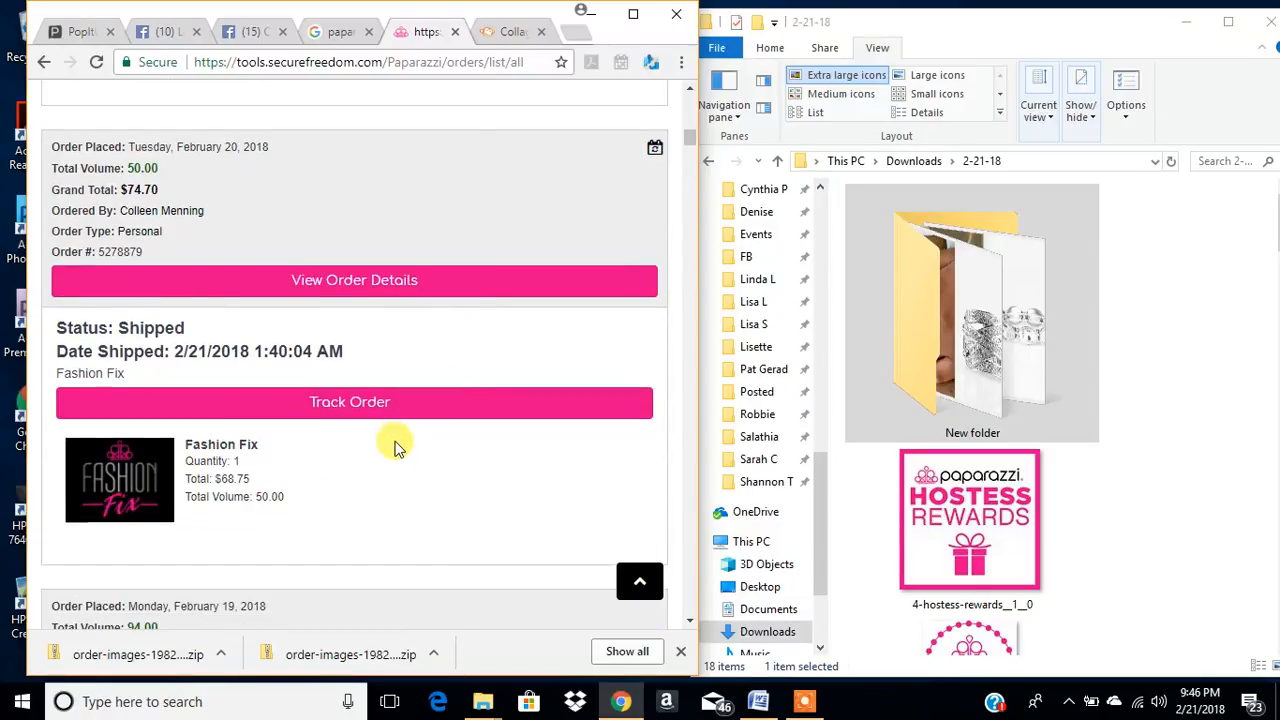
scroll(394, 445, down, 1)
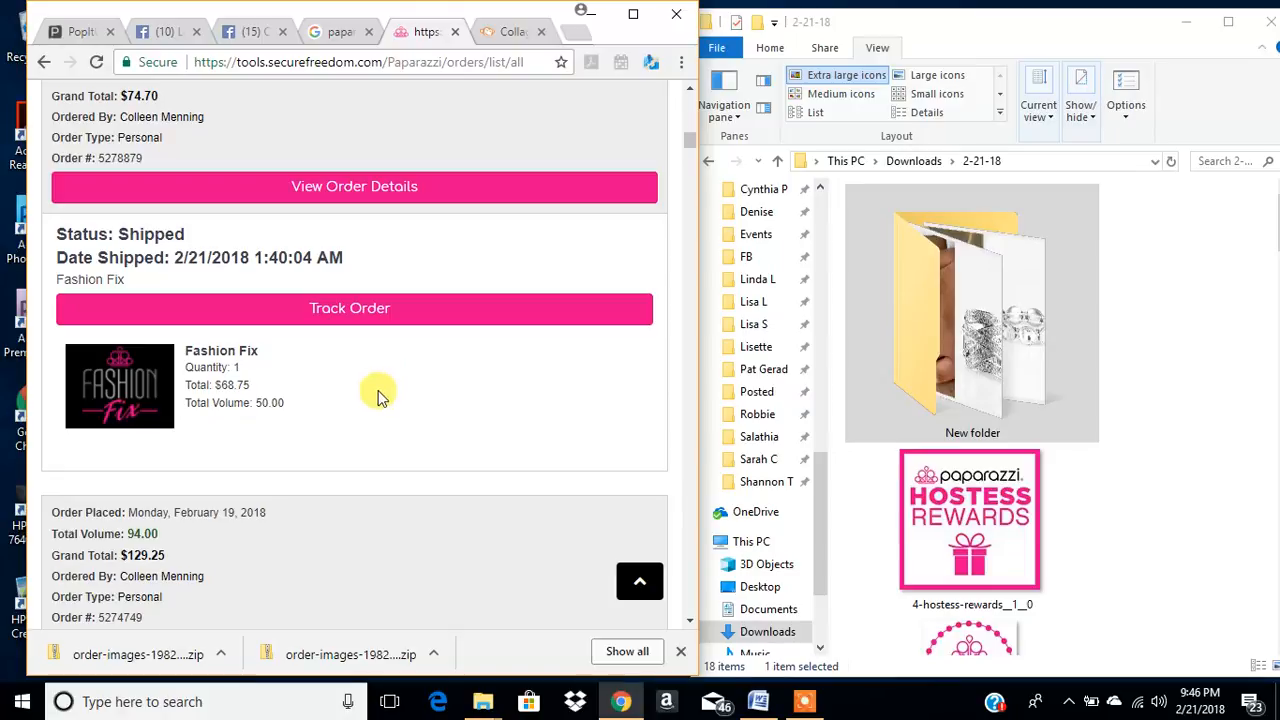
scroll(365, 443, down, 1)
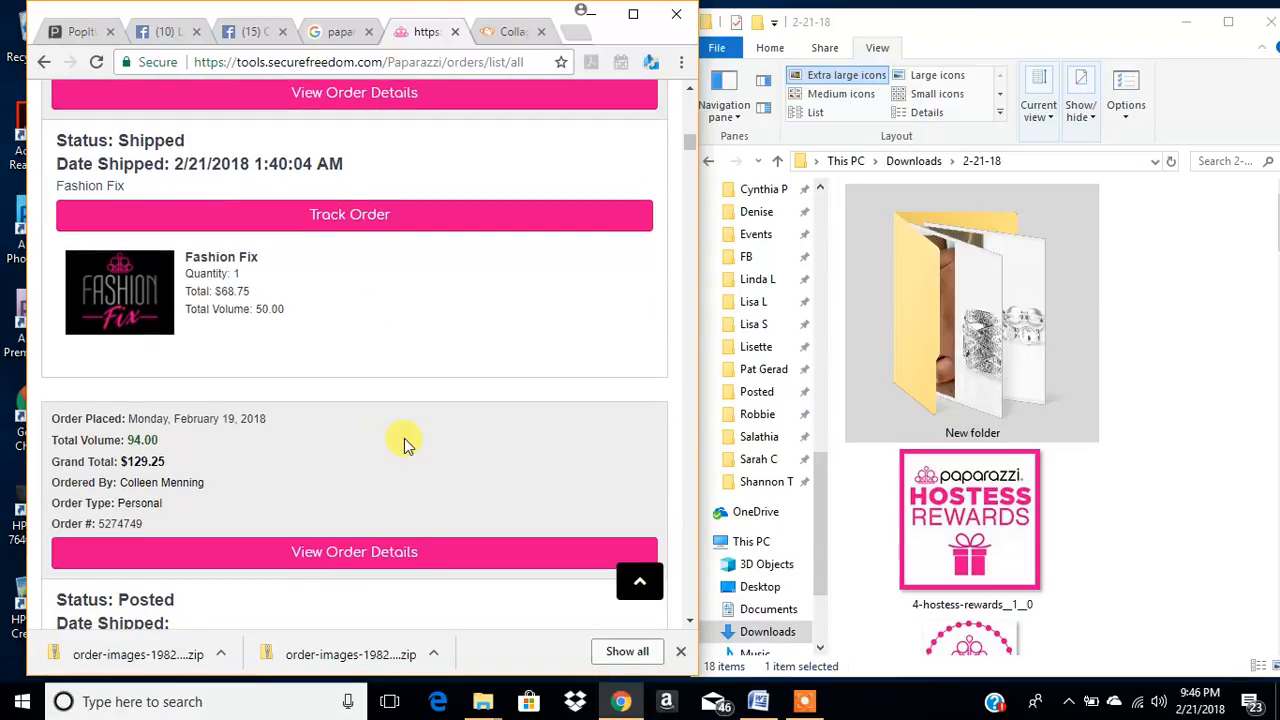